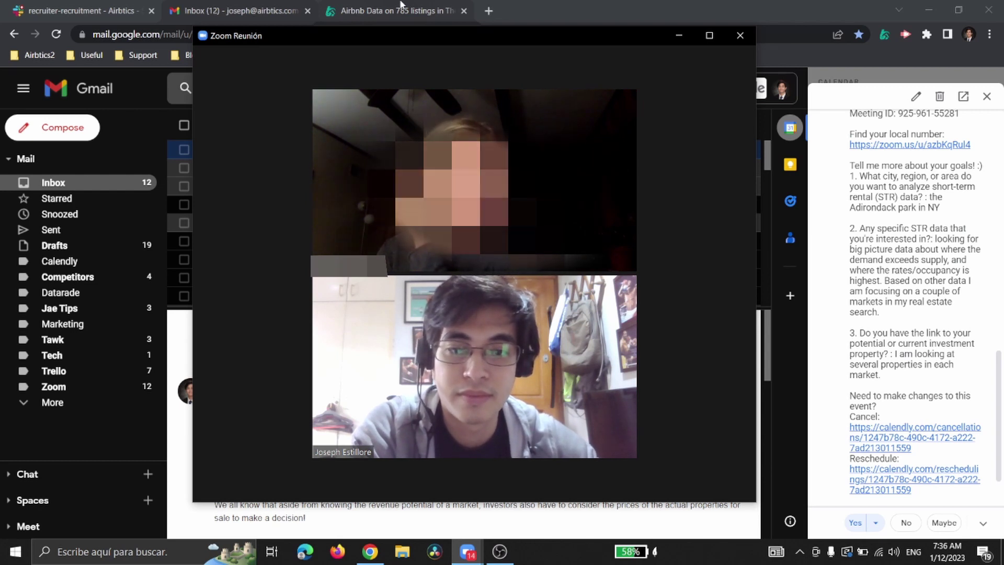
# Step: Briefly bring the screen recording window forward, then send it back
pyautogui.moveTo(449, 482)
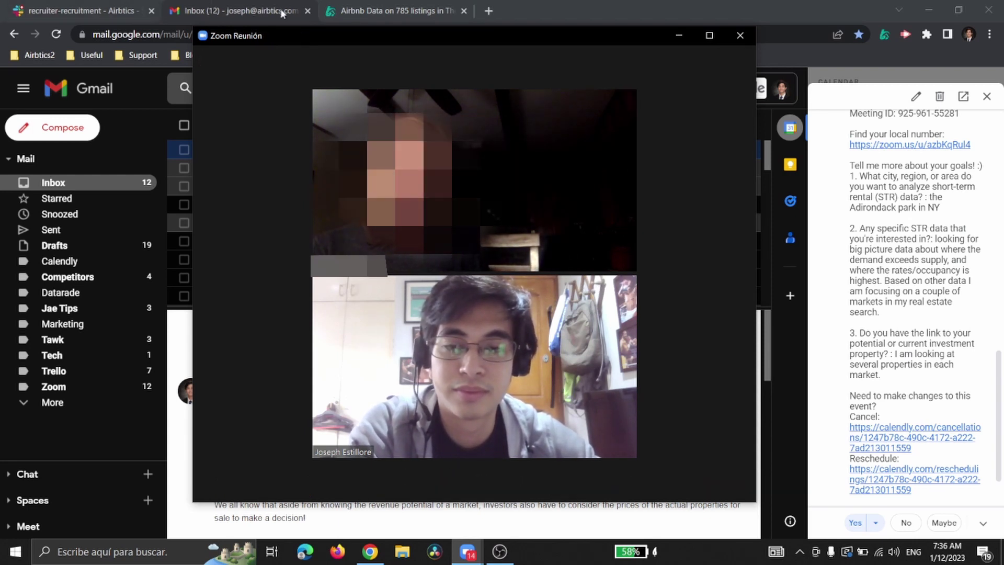
pyautogui.click(500, 551)
pyautogui.click(500, 551)
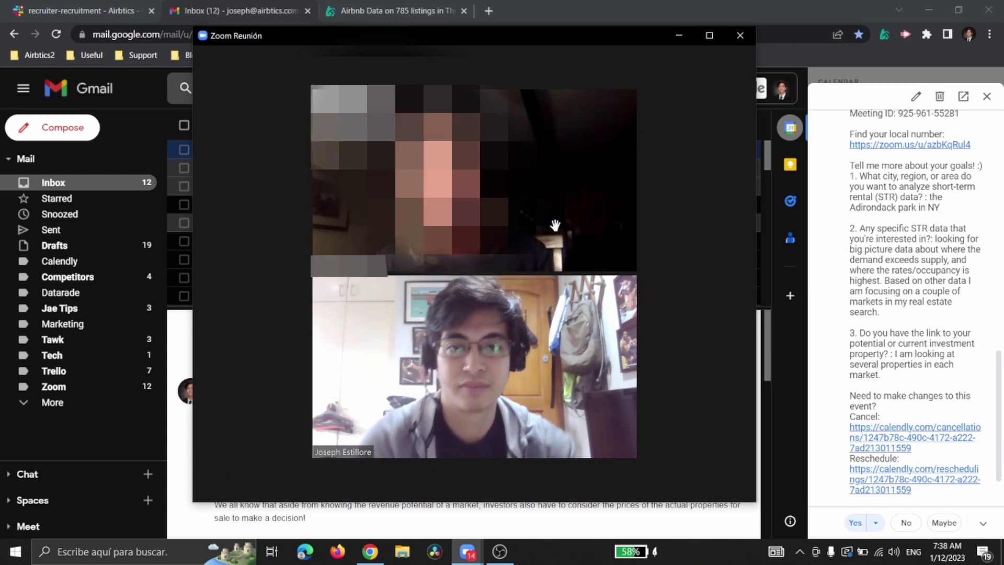
# Step: Search 'adirondak park' in a new browser tab and open Adirondack Park in Google Maps
pyautogui.click(516, 11)
pyautogui.click(496, 8)
pyautogui.write('adirondak park')
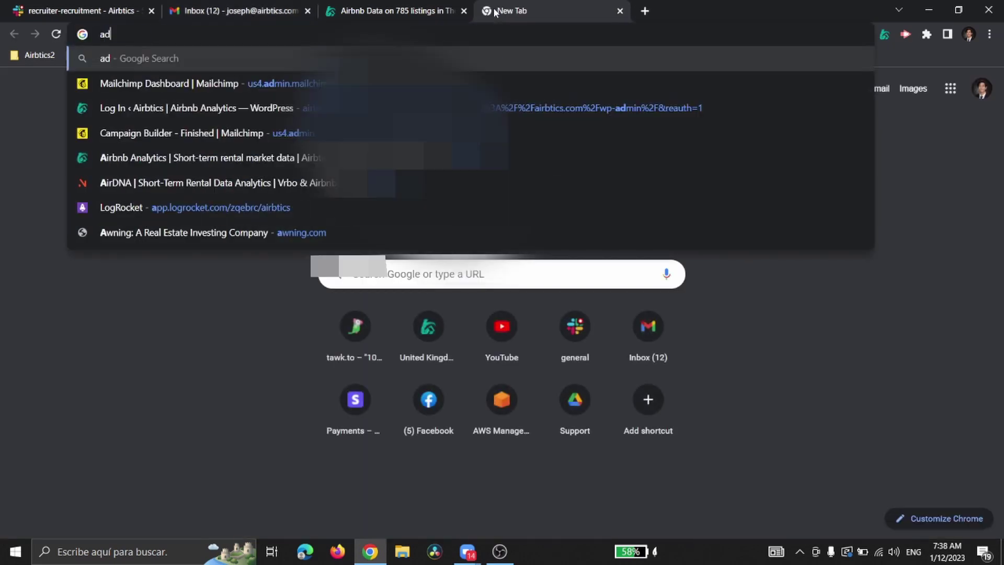
pyautogui.press('Return')
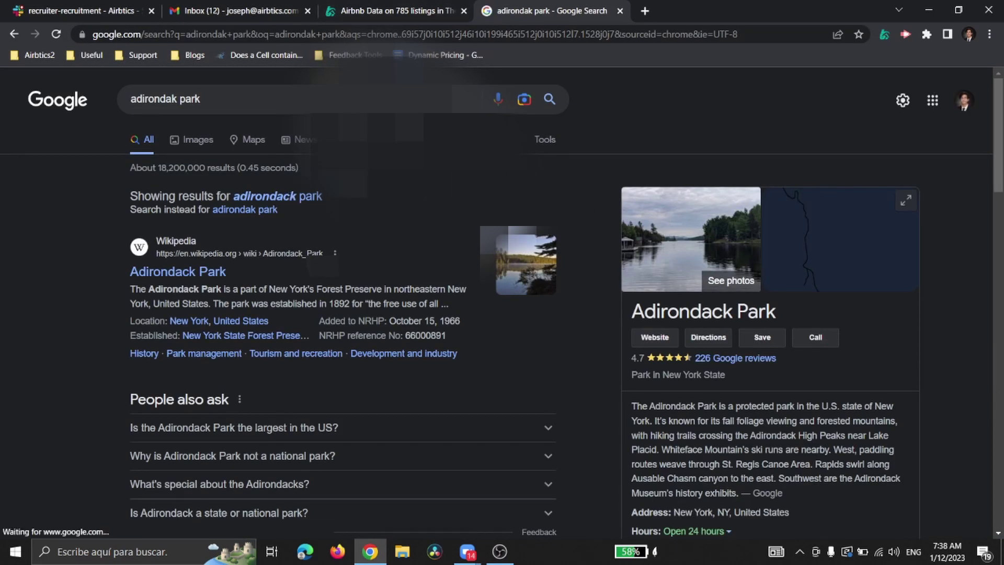
pyautogui.click(803, 239)
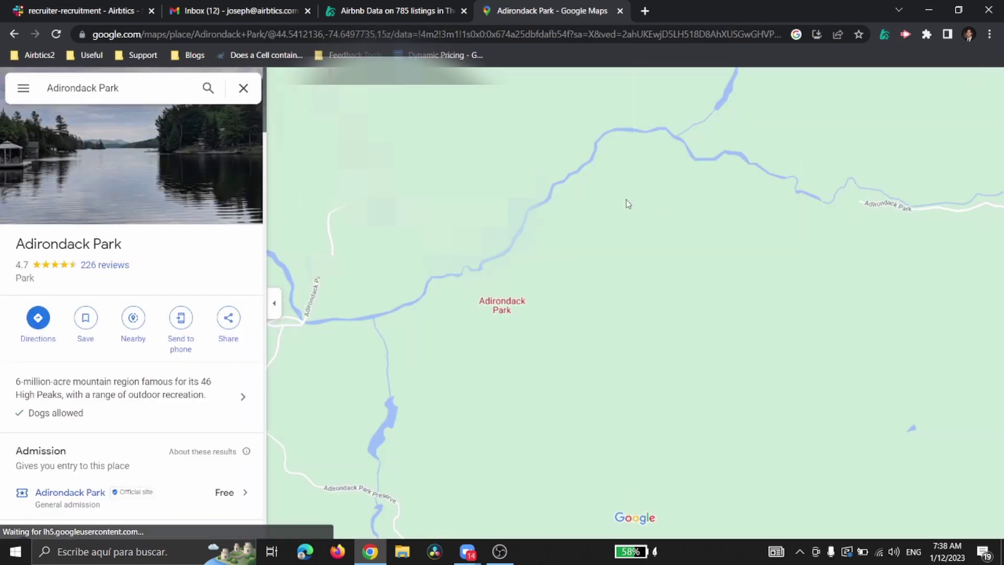
# Step: Zoom the Google Maps view in and out around Adirondack Park
pyautogui.scroll(-10, 503, 234)
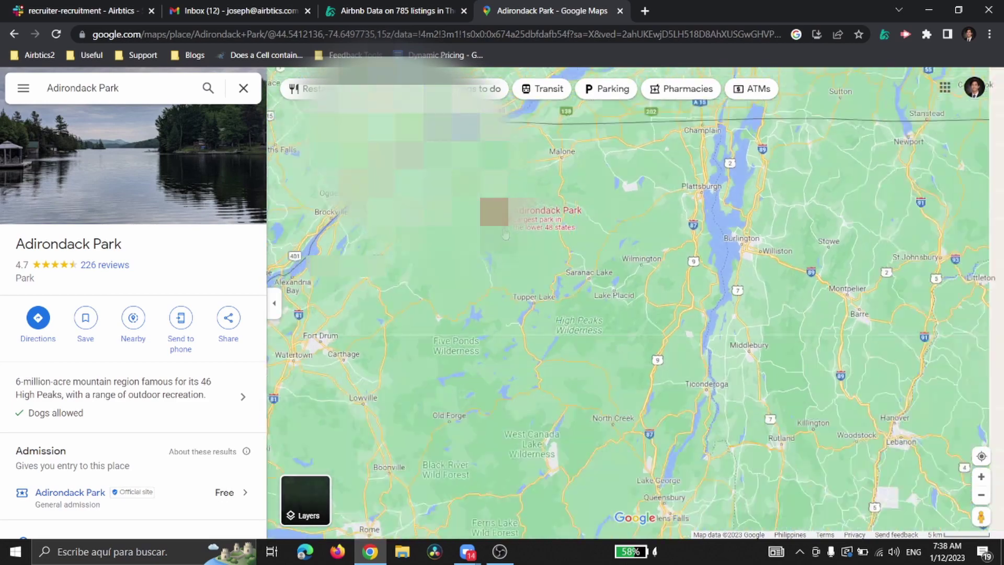
pyautogui.scroll(-3, 591, 270)
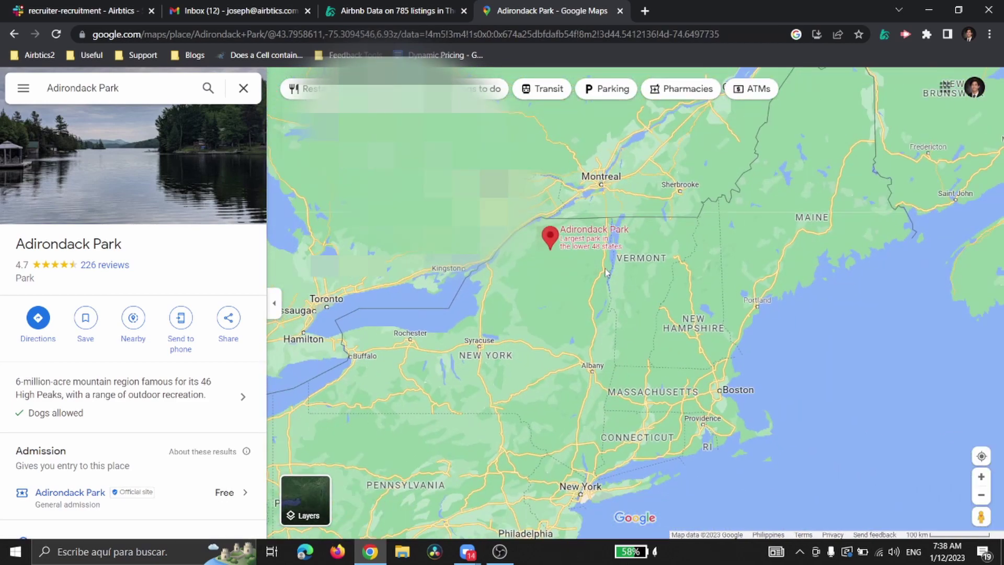
pyautogui.scroll(2, 606, 272)
pyautogui.scroll(-2, 559, 289)
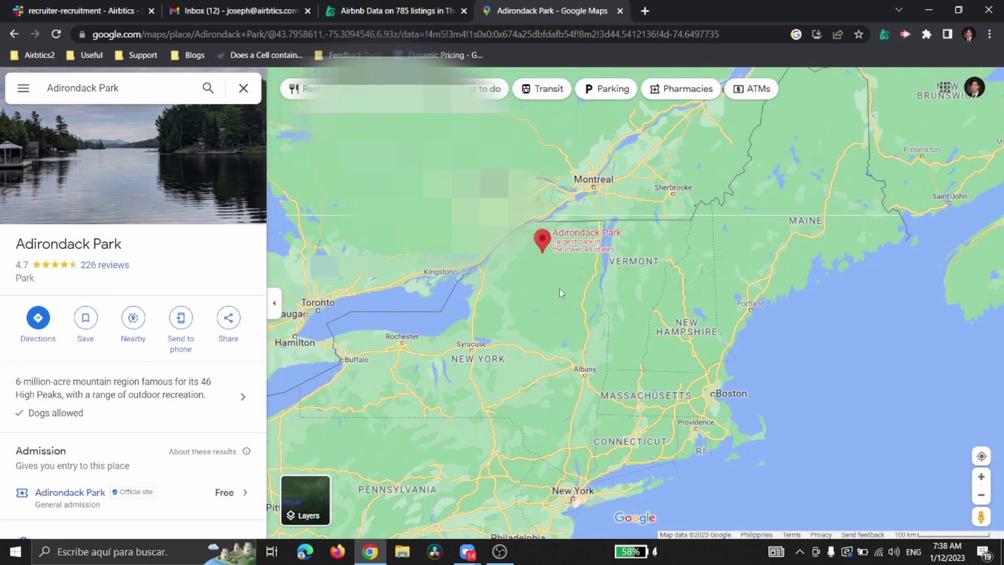
pyautogui.scroll(2, 560, 286)
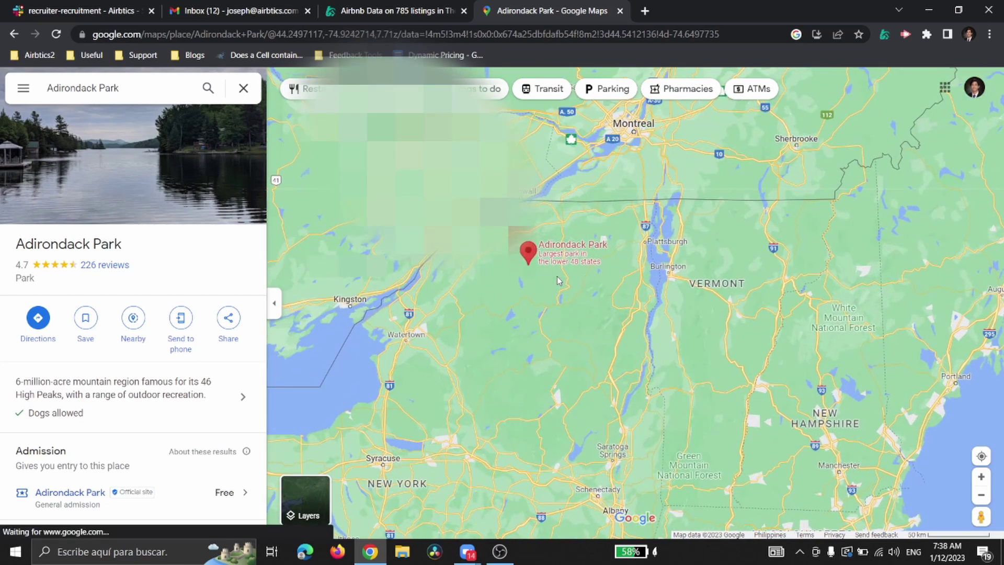
pyautogui.scroll(1, 558, 281)
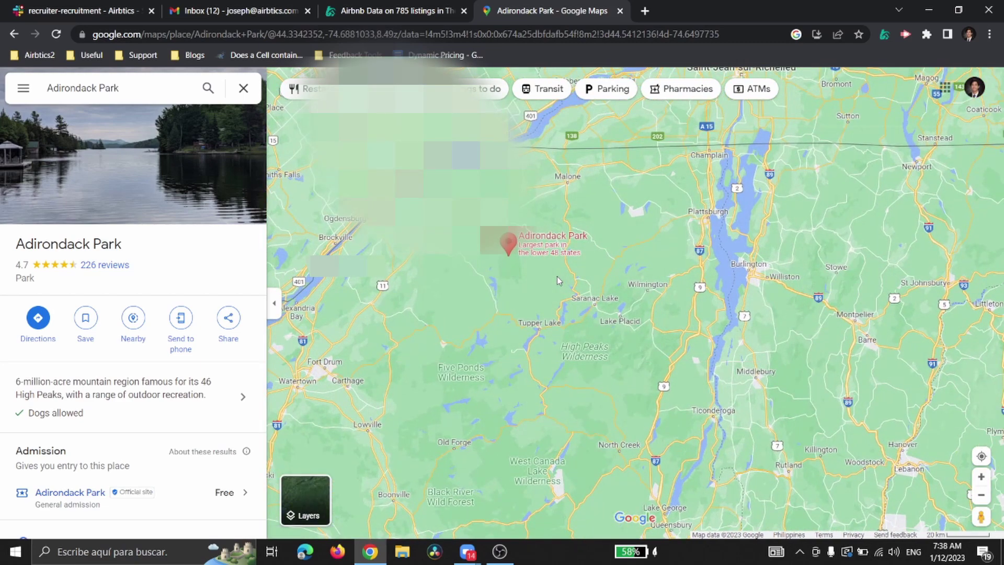
pyautogui.scroll(-4, 557, 276)
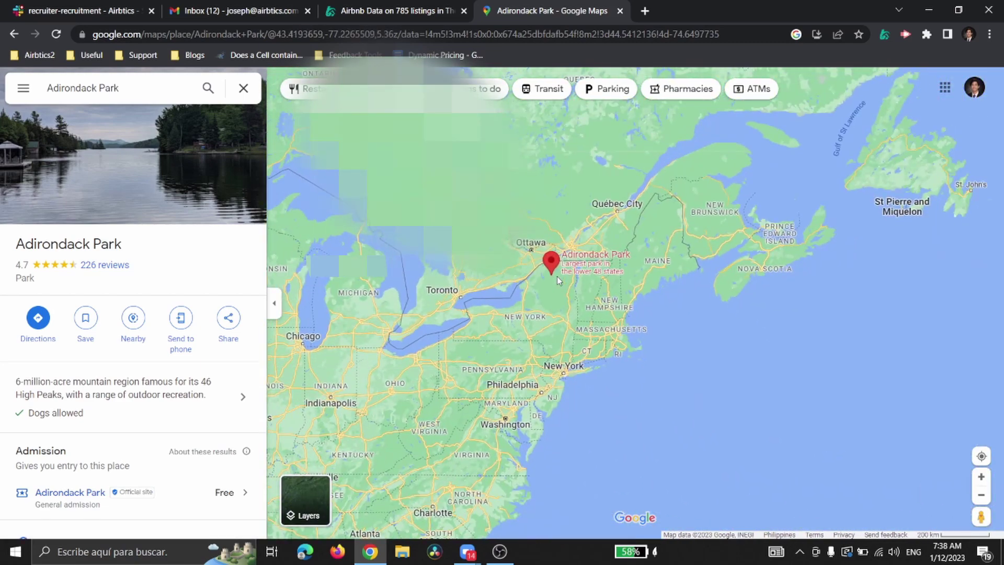
pyautogui.scroll(2, 534, 314)
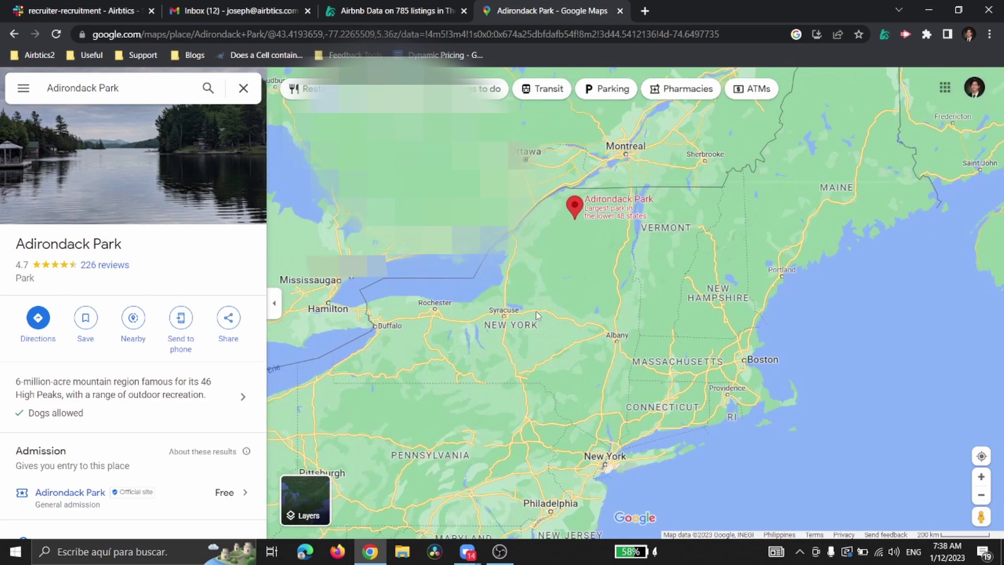
pyautogui.scroll(1, 537, 316)
pyautogui.scroll(-1, 569, 253)
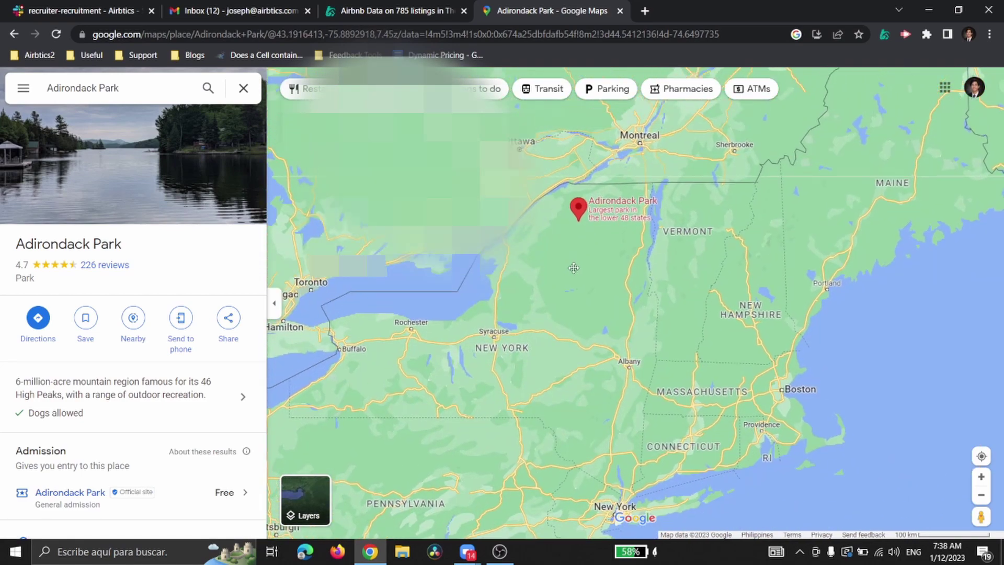
pyautogui.scroll(2, 575, 242)
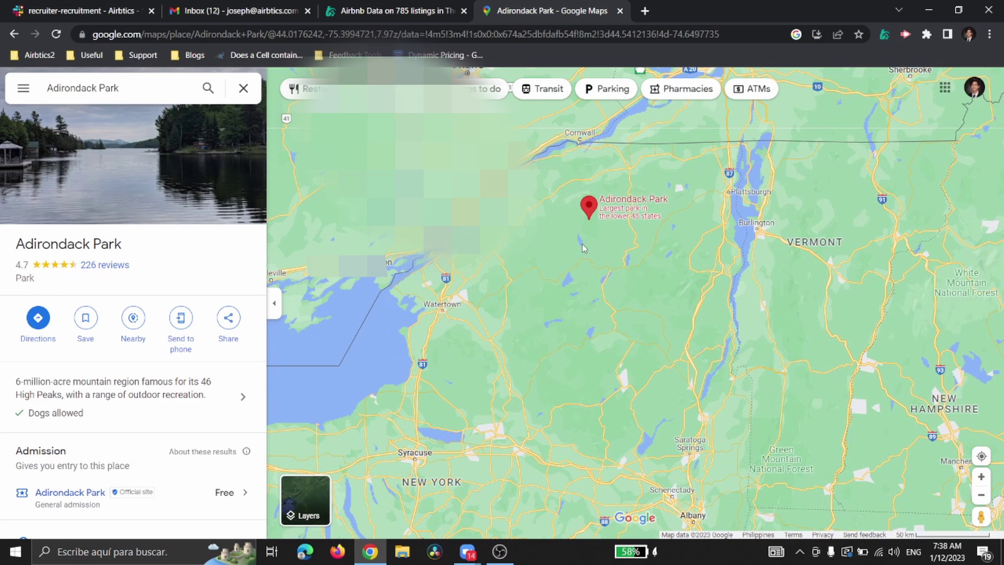
pyautogui.scroll(-2, 582, 244)
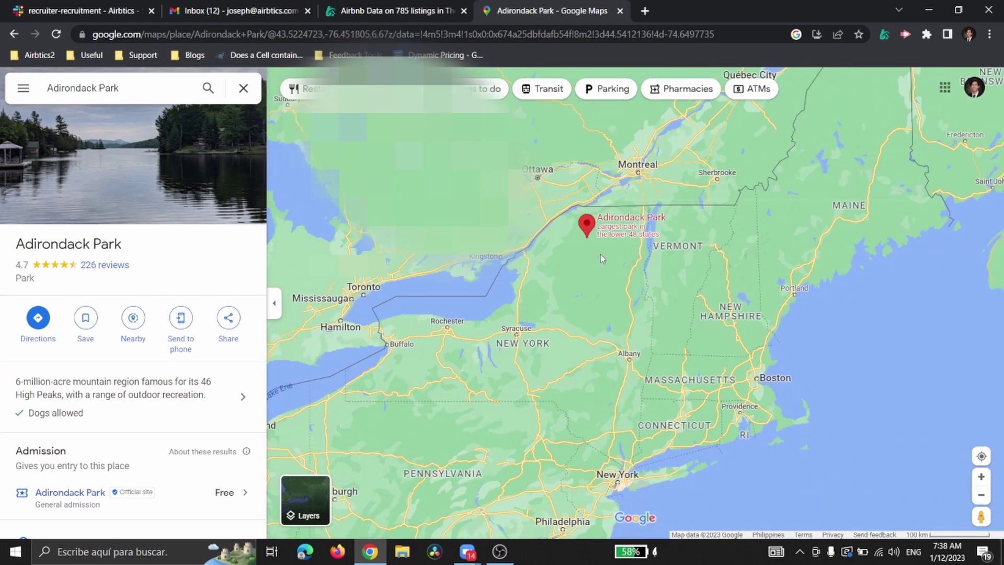
pyautogui.click(402, 14)
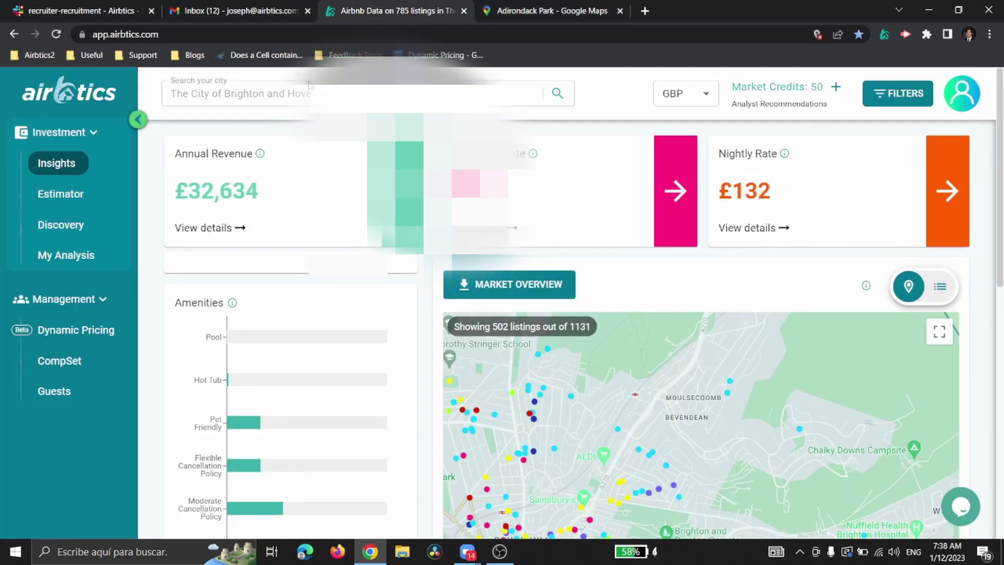
# Step: Share the Chrome Airbtics window with the Zoom meeting participants
pyautogui.moveTo(467, 552)
pyautogui.click(518, 483)
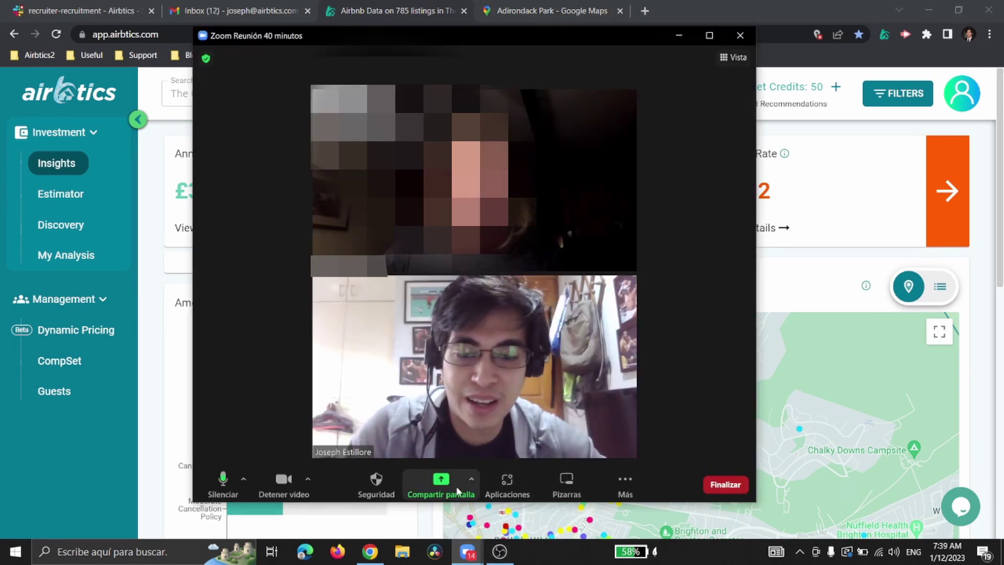
pyautogui.click(458, 490)
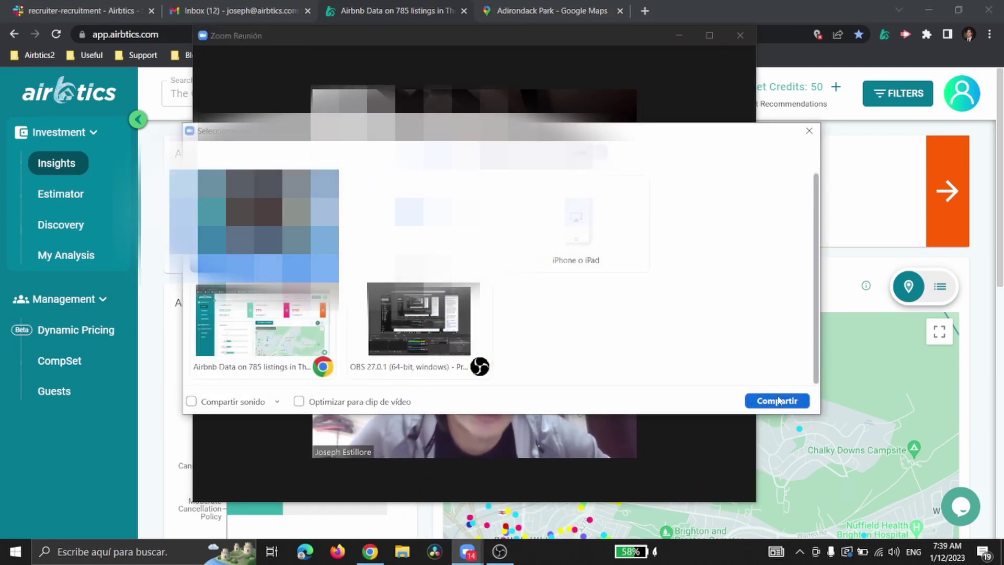
pyautogui.click(778, 400)
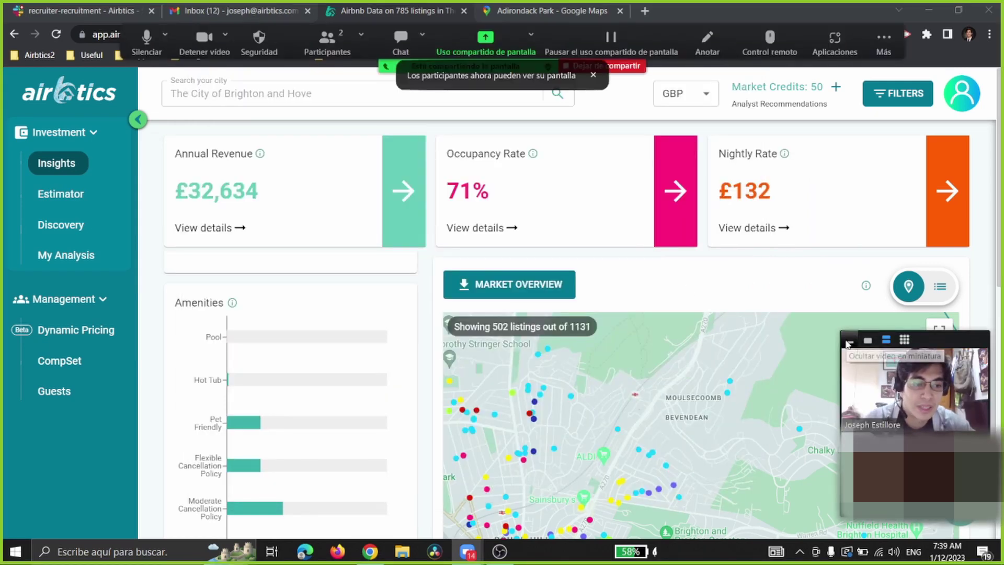
# Step: Collapse the floating participant video and move the meeting bar out of the way
pyautogui.click(848, 341)
pyautogui.moveTo(858, 349); pyautogui.dragTo(681, 119)
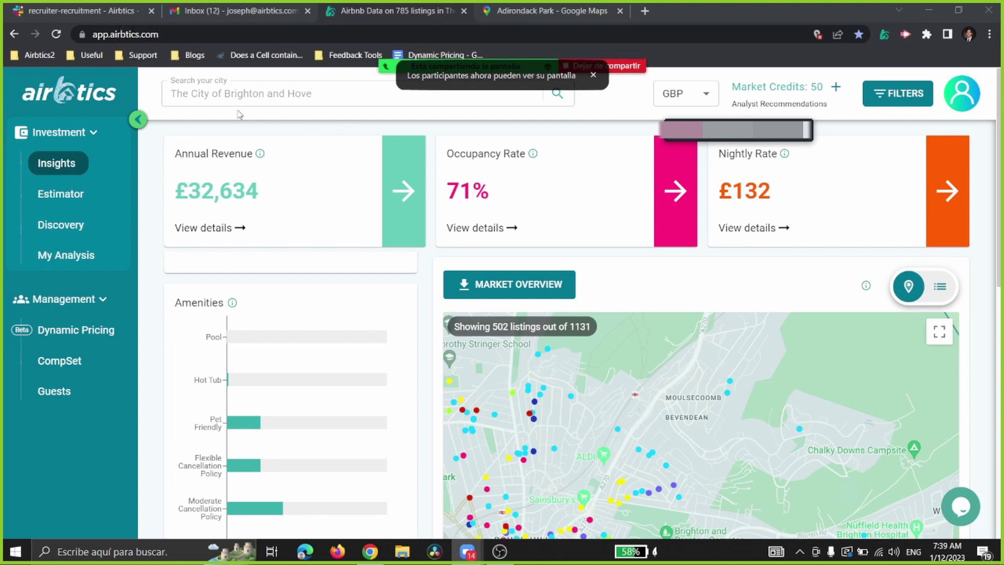
pyautogui.click(235, 93)
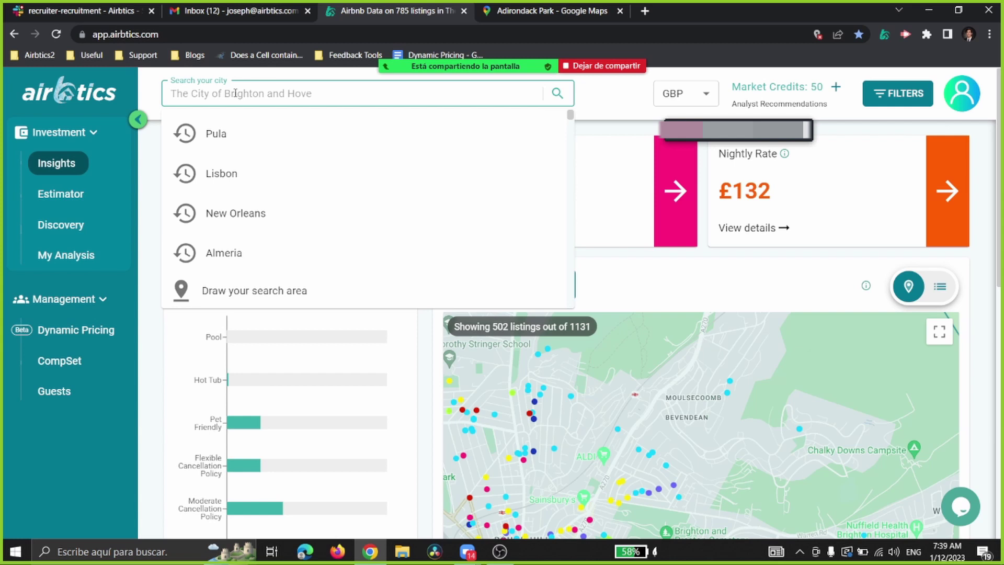
# Step: Dismiss the recent city searches and move the floating Zoom panel aside
pyautogui.click(586, 127)
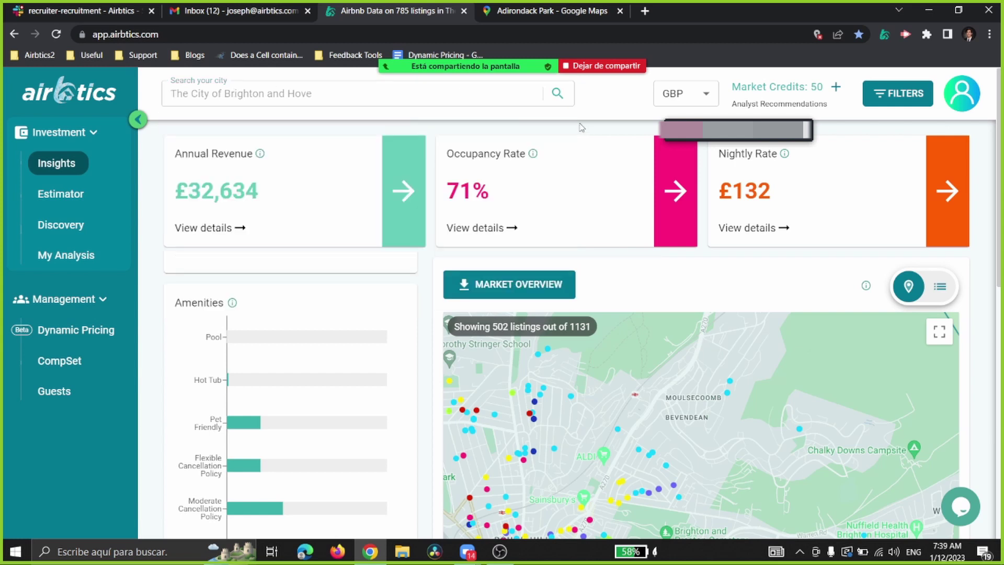
pyautogui.click(301, 97)
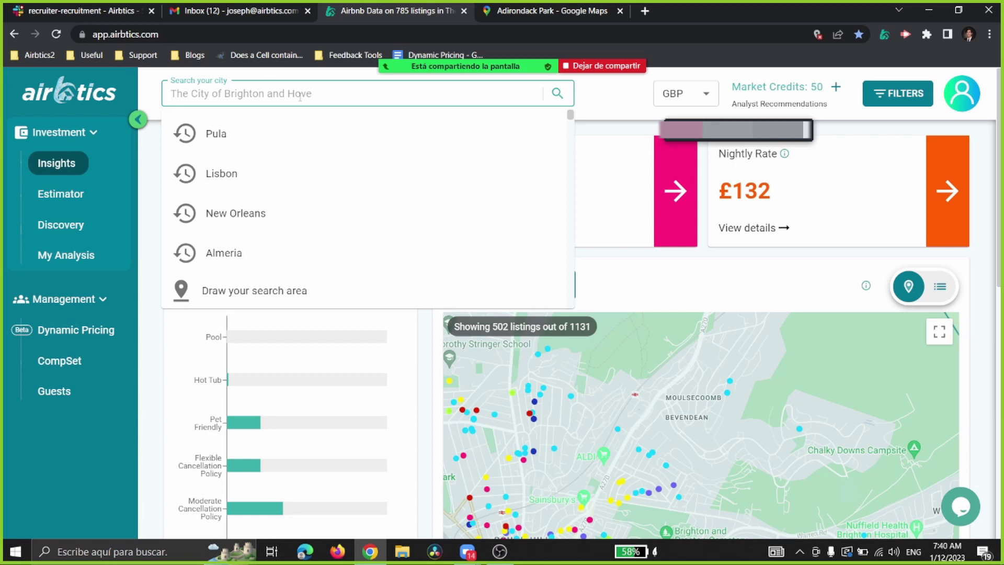
pyautogui.click(650, 251)
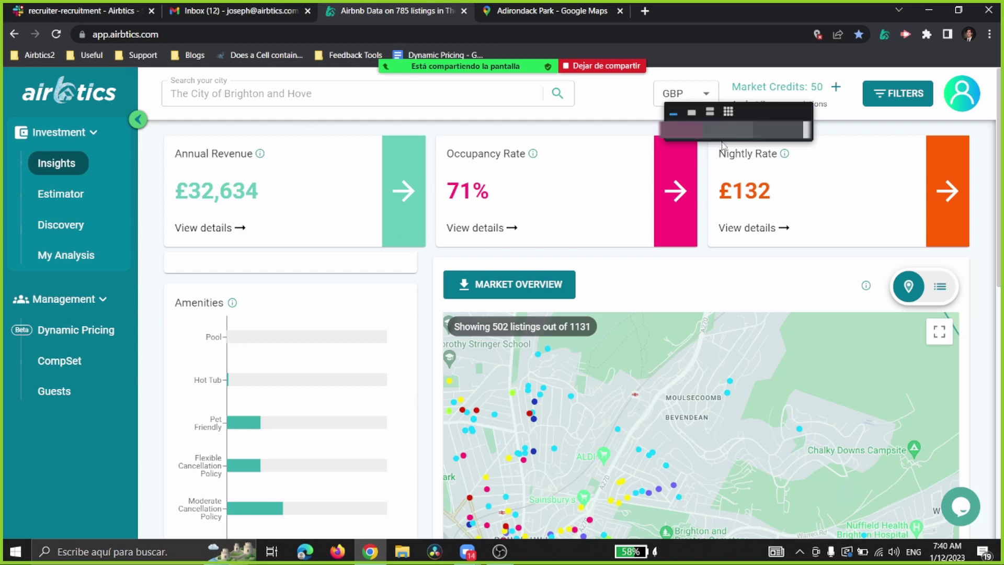
pyautogui.moveTo(749, 112); pyautogui.dragTo(749, 78)
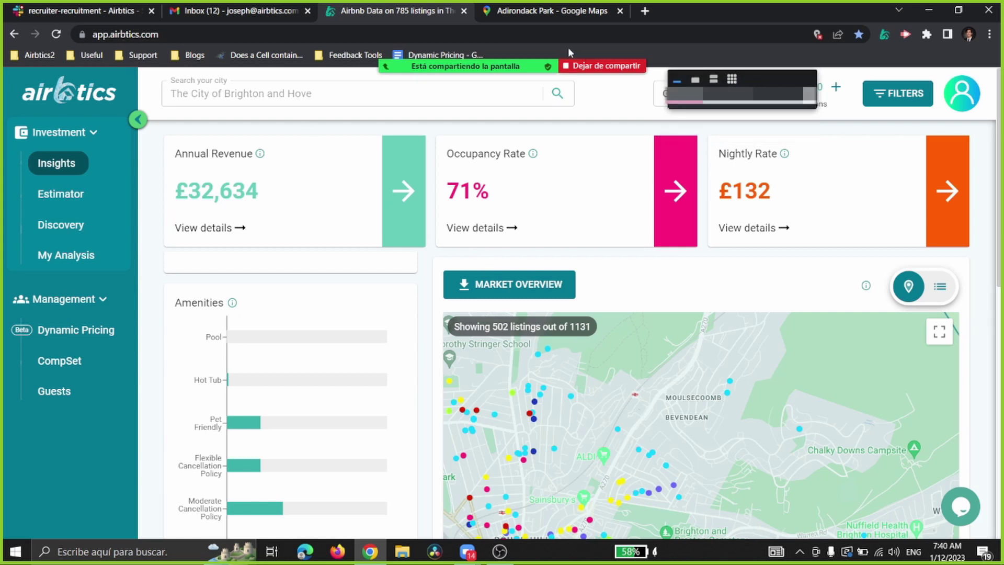
# Step: Pan the Brighton map so stats read £34,719 revenue, 70% occupancy and £136 nightly
pyautogui.moveTo(529, 42)
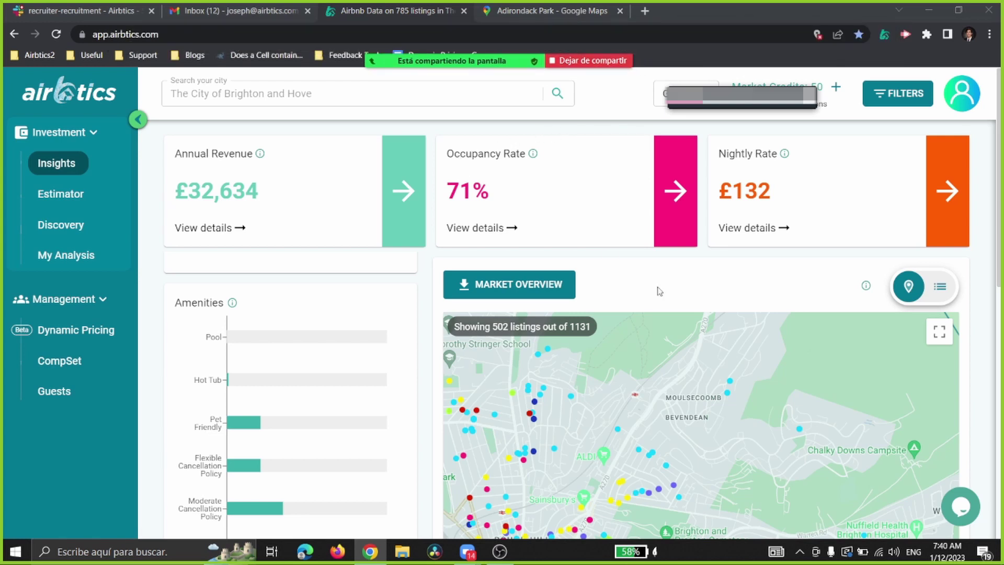
pyautogui.scroll(-1, 908, 235)
pyautogui.scroll(1, 918, 241)
pyautogui.moveTo(623, 380); pyautogui.dragTo(679, 346)
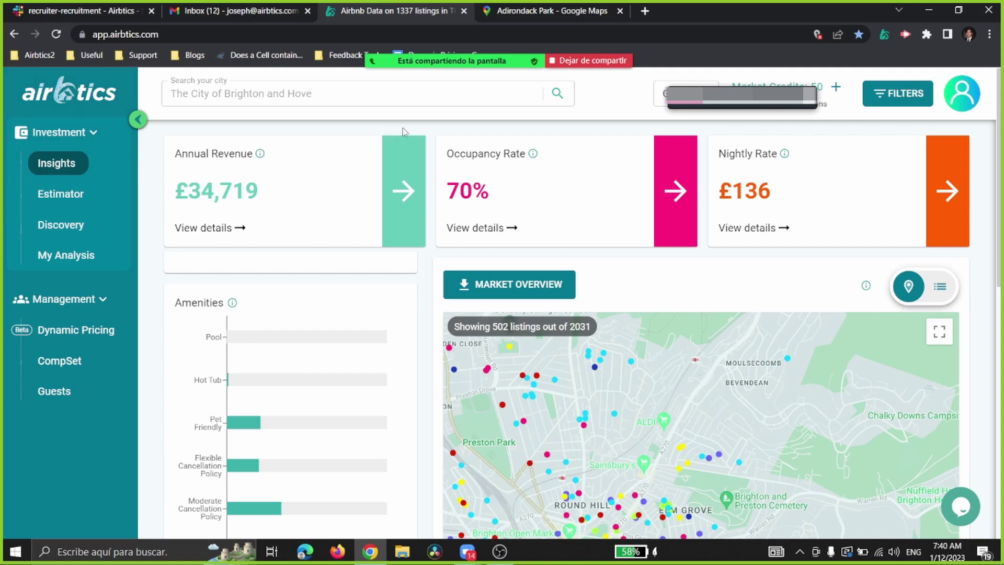
# Step: Pan and zoom the Brighton and Hove map until stats show £34,626 revenue and £135 nightly
pyautogui.moveTo(706, 398); pyautogui.dragTo(768, 373)
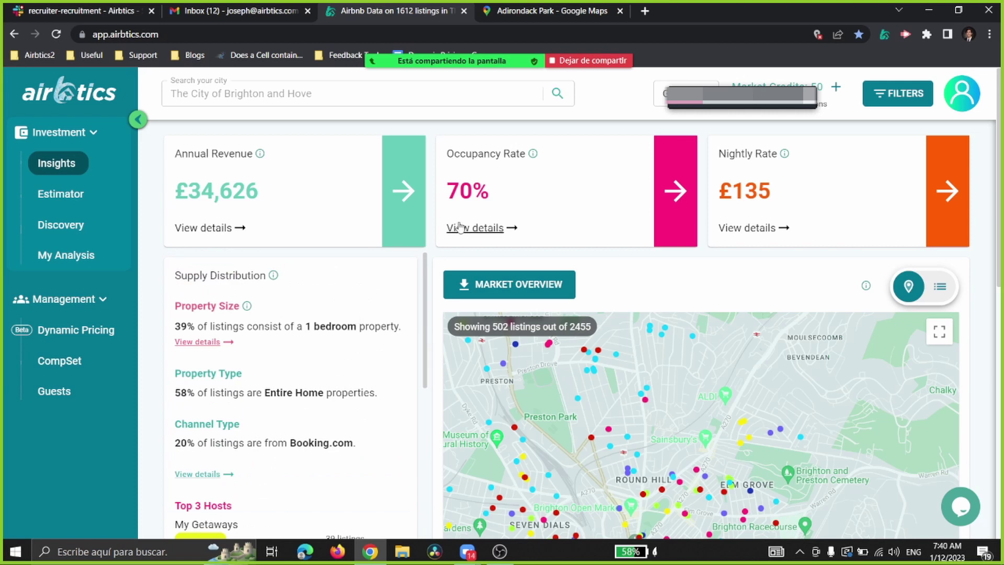
pyautogui.scroll(-3, 459, 226)
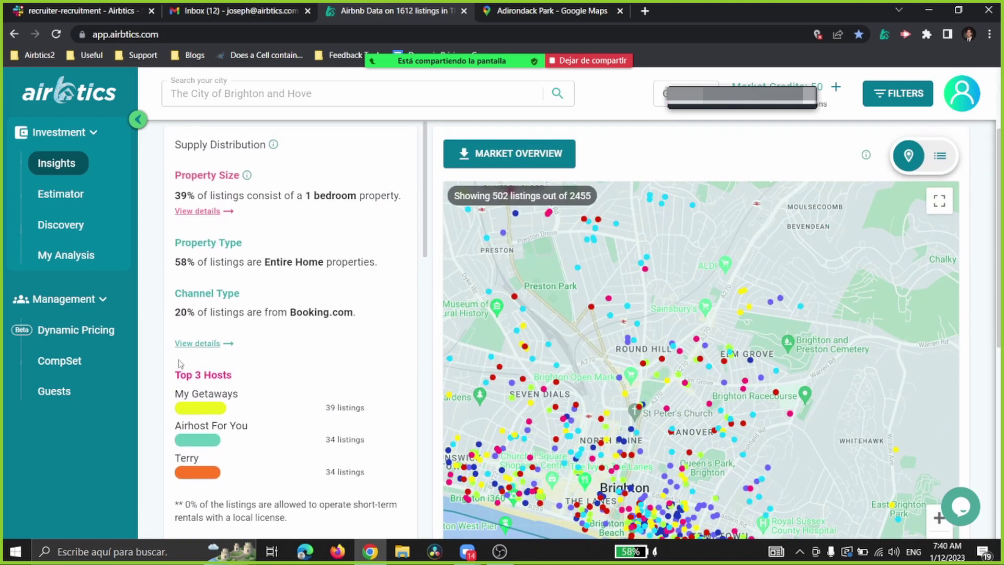
pyautogui.scroll(-1, 426, 248)
pyautogui.moveTo(424, 248); pyautogui.dragTo(409, 226)
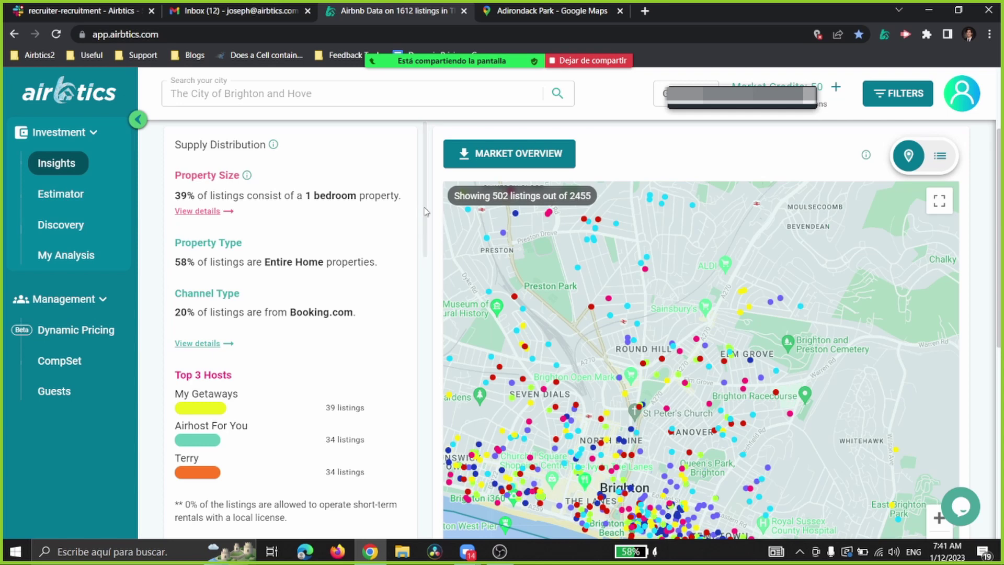
pyautogui.moveTo(425, 208)
pyautogui.mouseDown()
pyautogui.moveTo(424, 267)
pyautogui.moveTo(424, 209)
pyautogui.mouseUp()
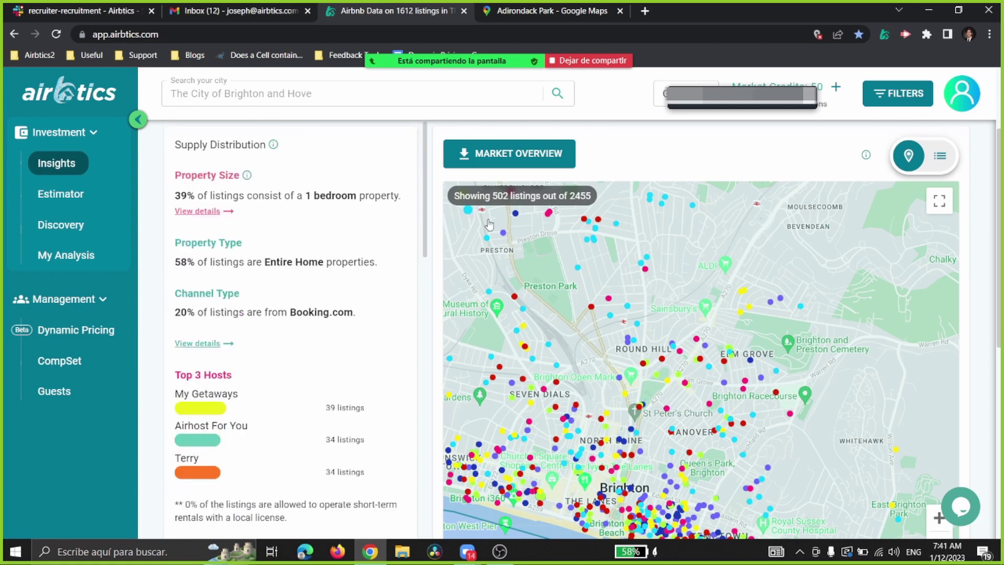
pyautogui.scroll(3, 492, 224)
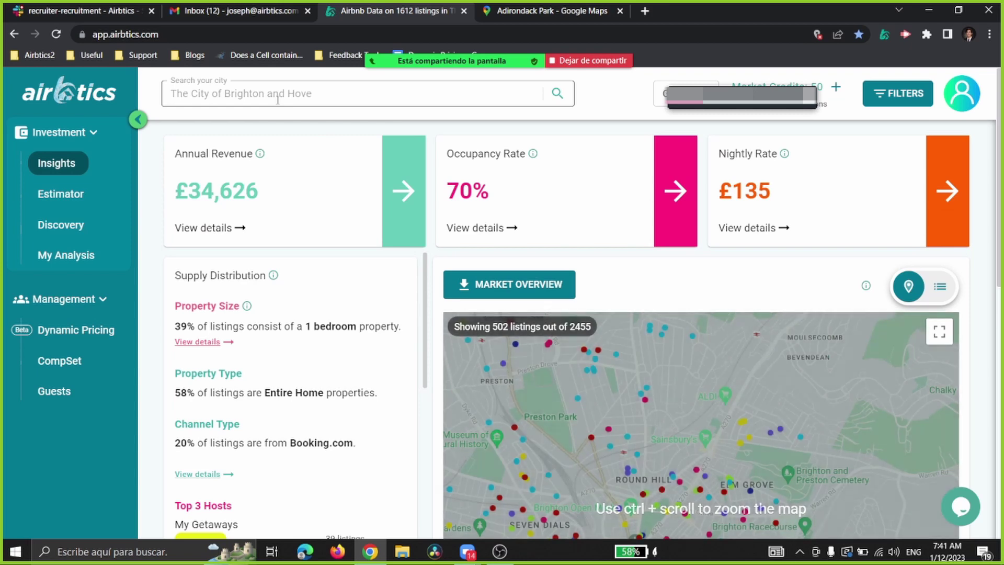
# Step: Search 'adirondack park' and choose Adirondack, NY, USA as the market
pyautogui.click(295, 95)
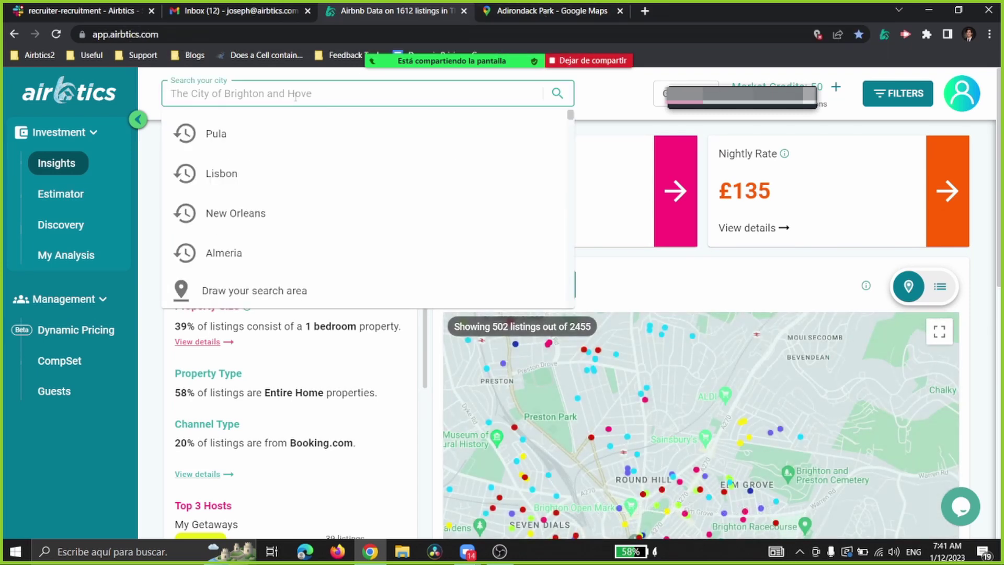
pyautogui.write('adir')
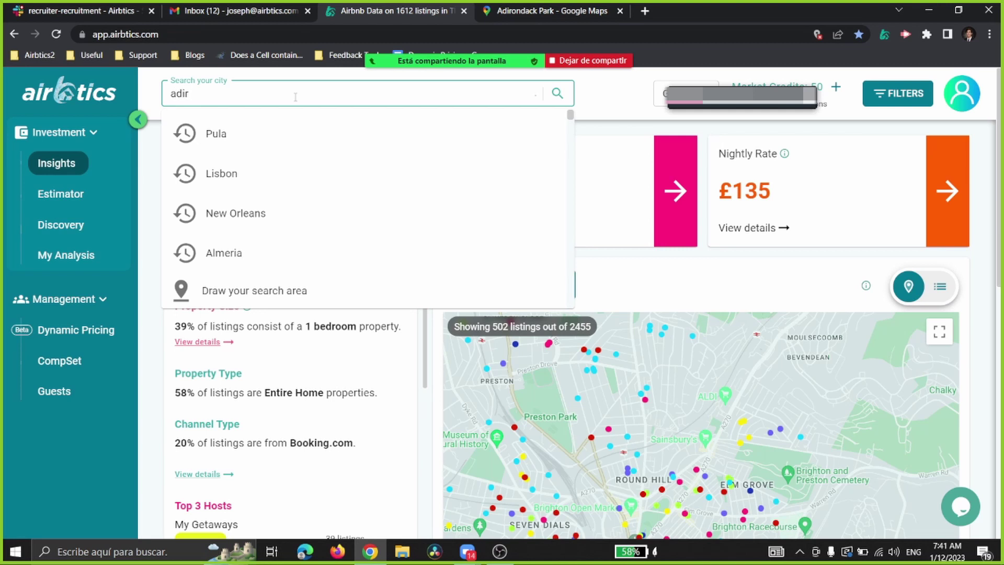
pyautogui.write('ondack  park')
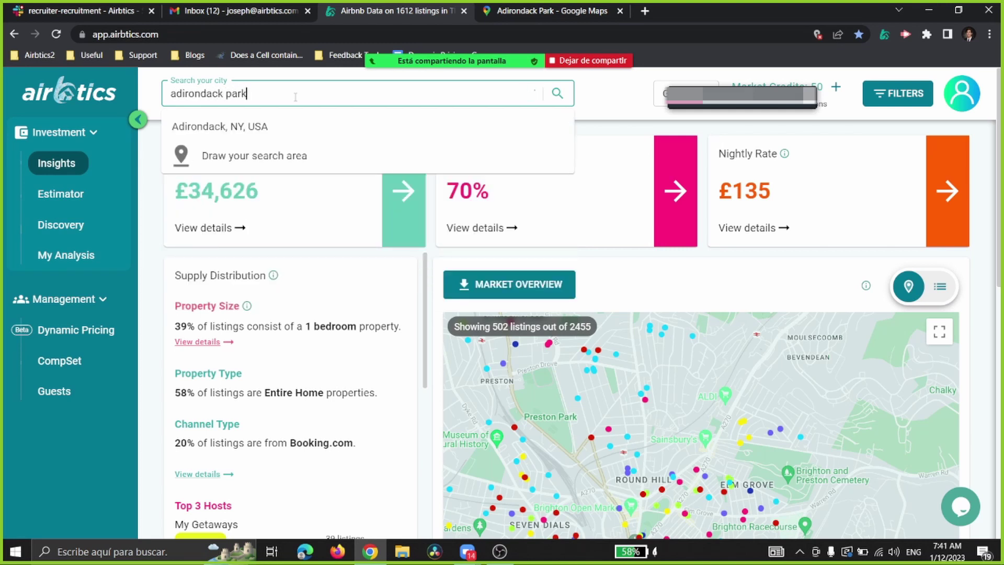
pyautogui.click(246, 127)
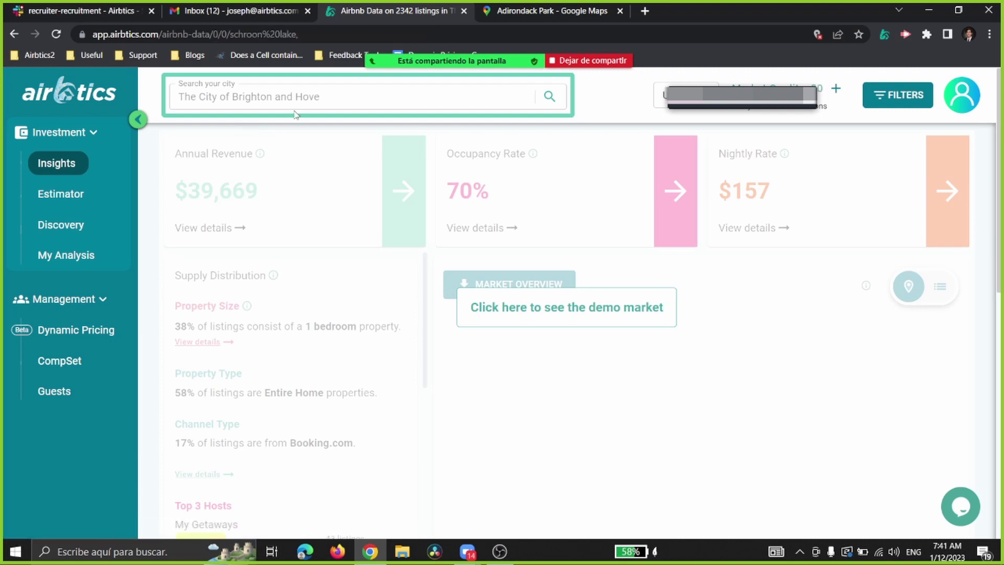
# Step: Zoom the map out to the northeast, then back in around Schroon Lake's 81 listings
pyautogui.scroll(-4, 544, 139)
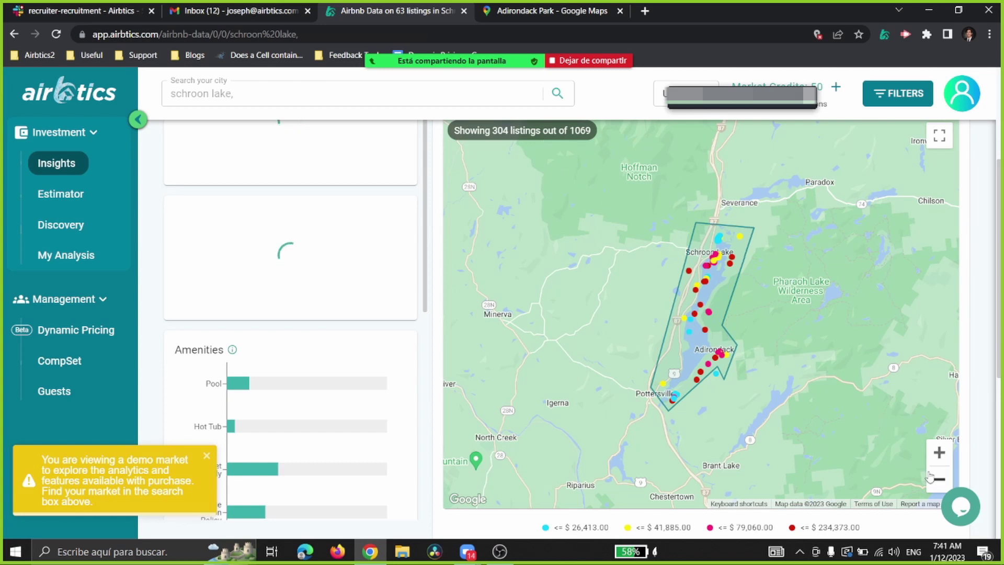
pyautogui.scroll(2, 681, 235)
pyautogui.scroll(-2, 707, 287)
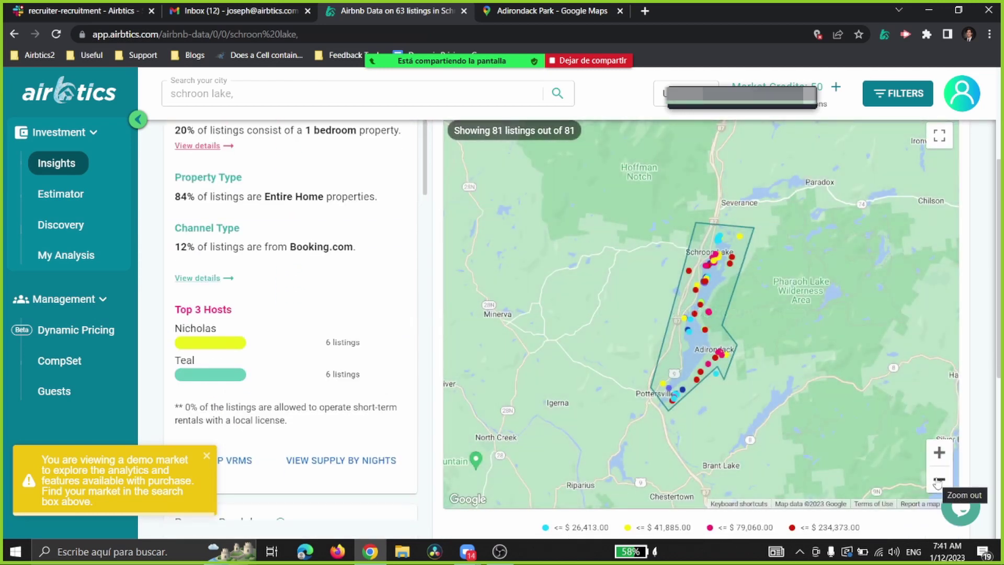
pyautogui.click(937, 482)
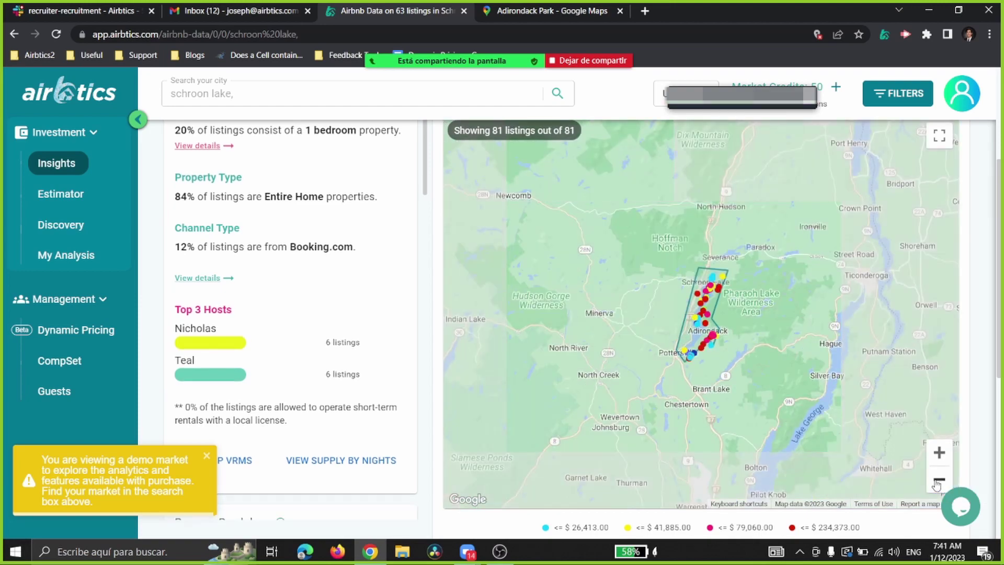
pyautogui.click(937, 482)
pyautogui.click(937, 482)
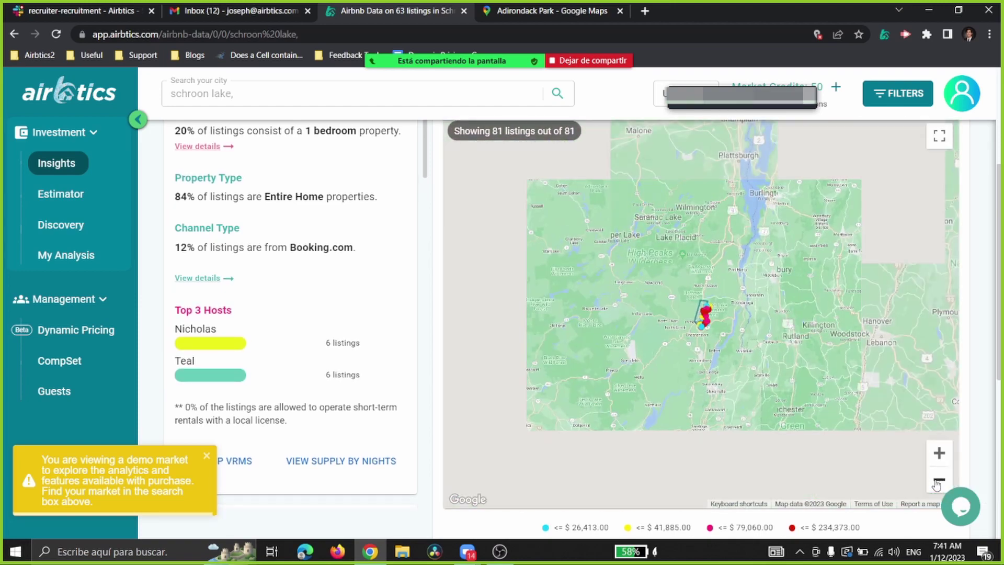
pyautogui.click(937, 483)
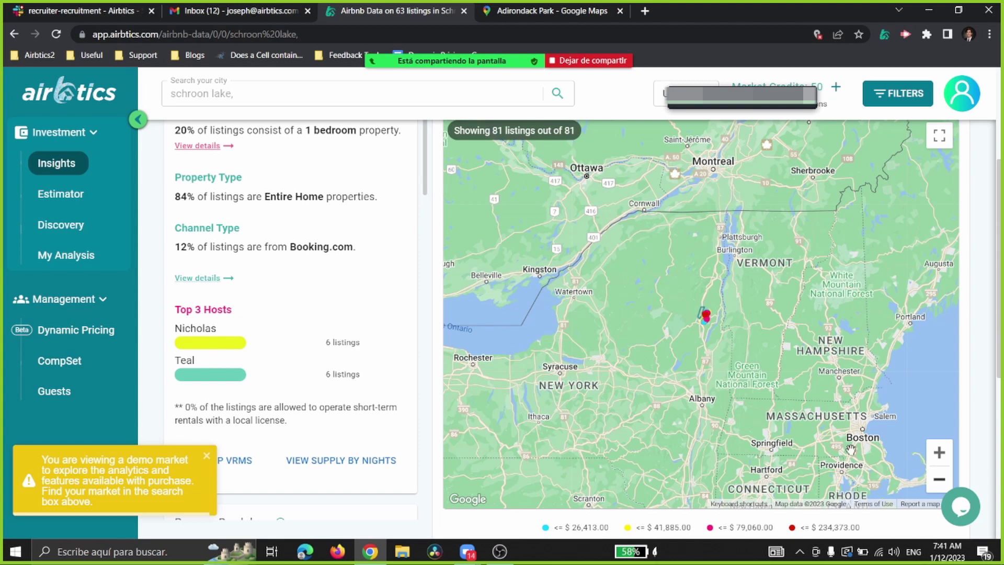
pyautogui.click(939, 453)
pyautogui.click(940, 454)
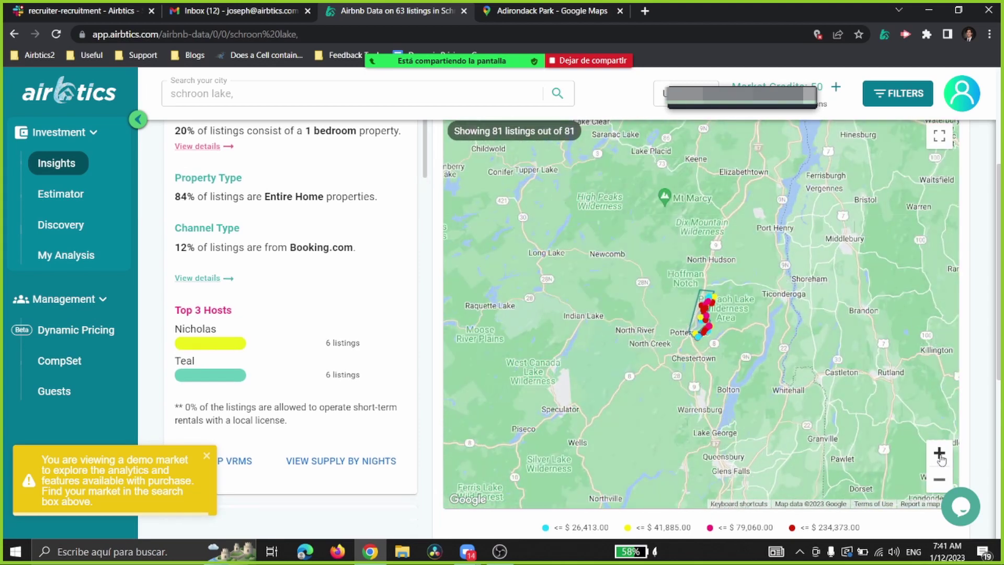
# Step: Open AirDNA in a new tab and select Adirondack, New York, US as the market
pyautogui.click(644, 11)
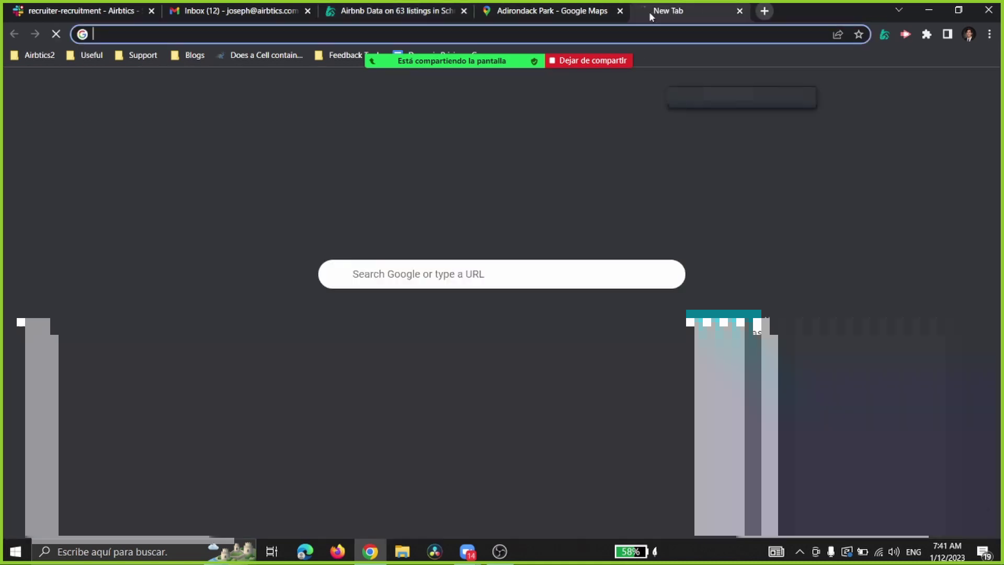
pyautogui.write('airbtics.com')
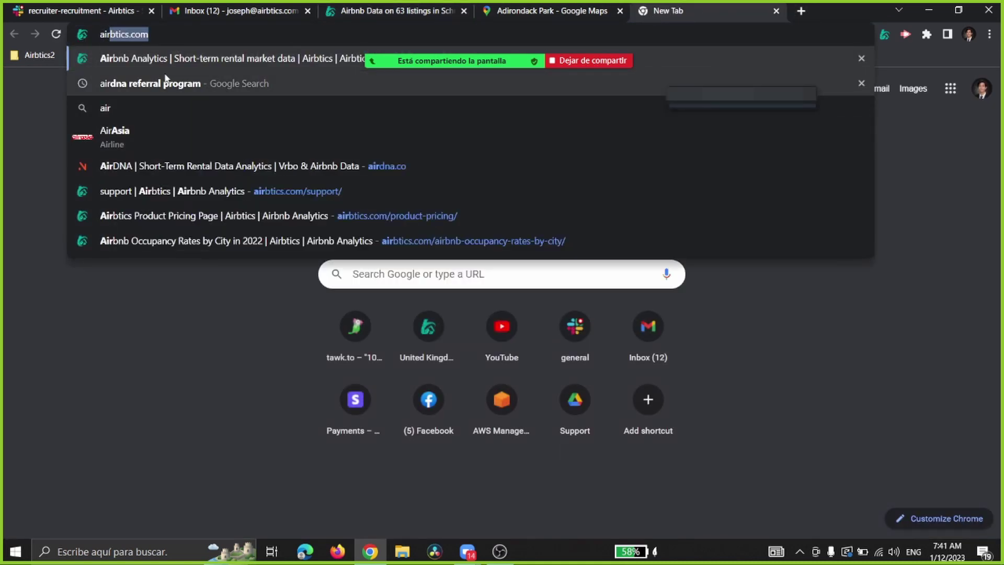
pyautogui.click(288, 165)
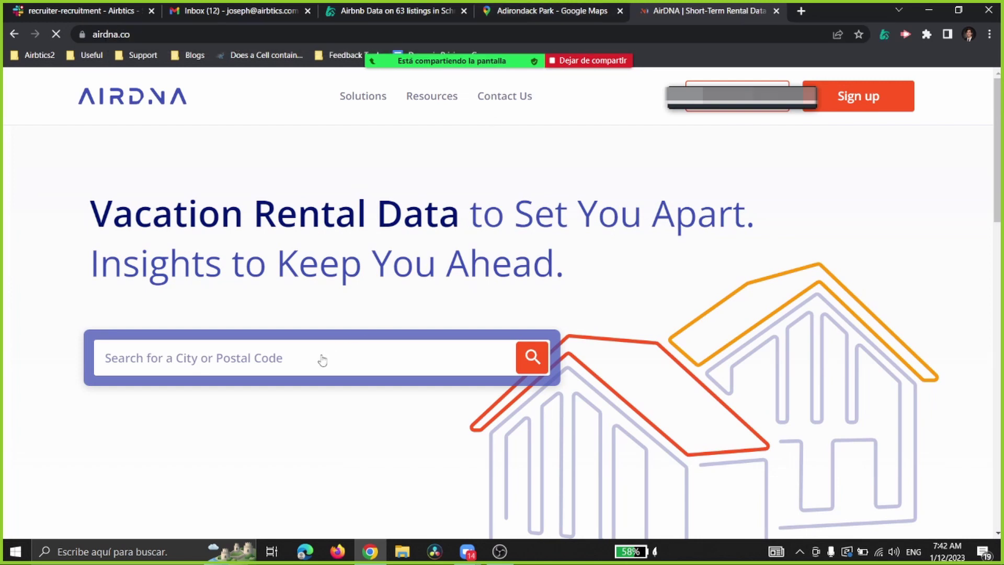
pyautogui.click(318, 361)
pyautogui.write('adirondack park')
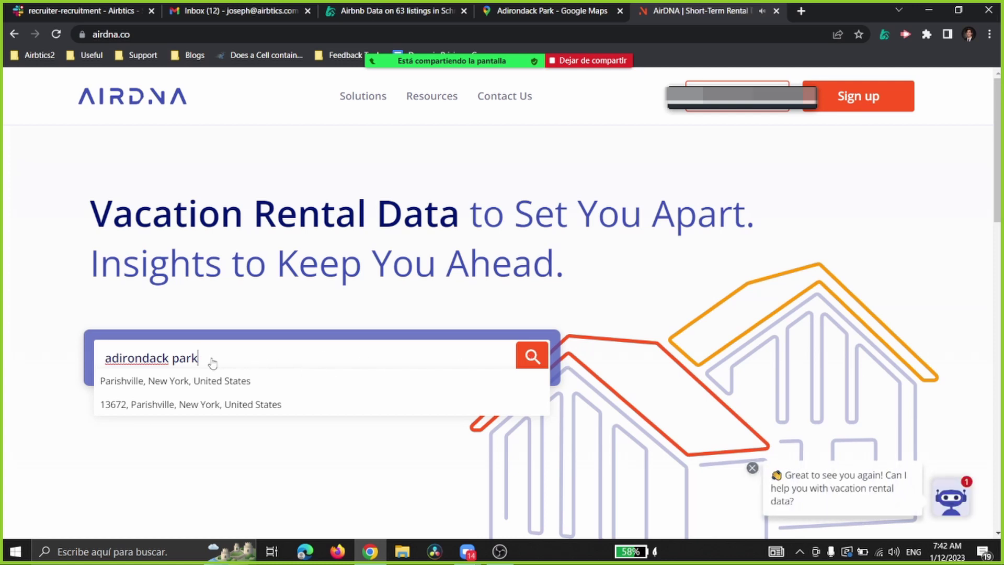
pyautogui.click(531, 361)
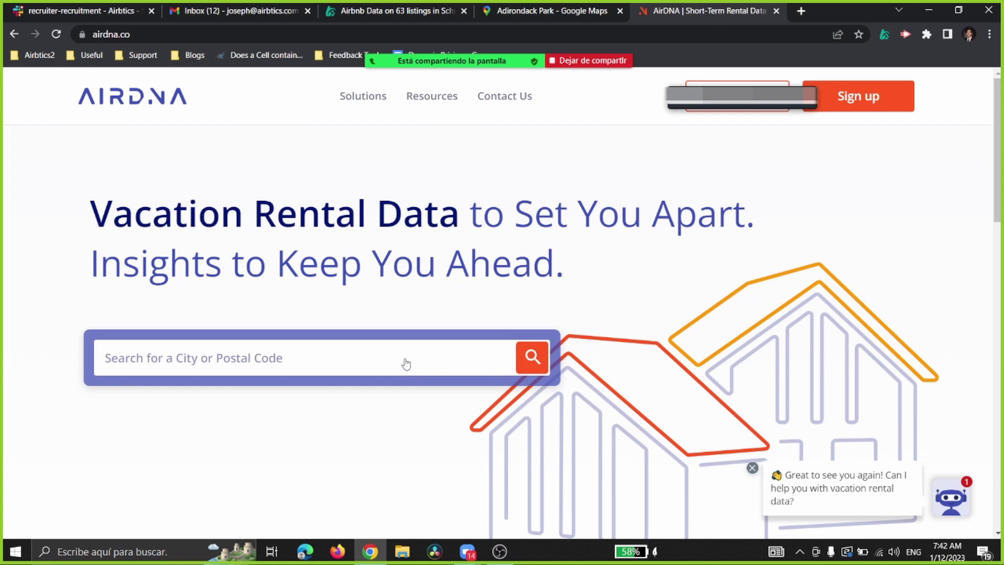
pyautogui.write('ari')
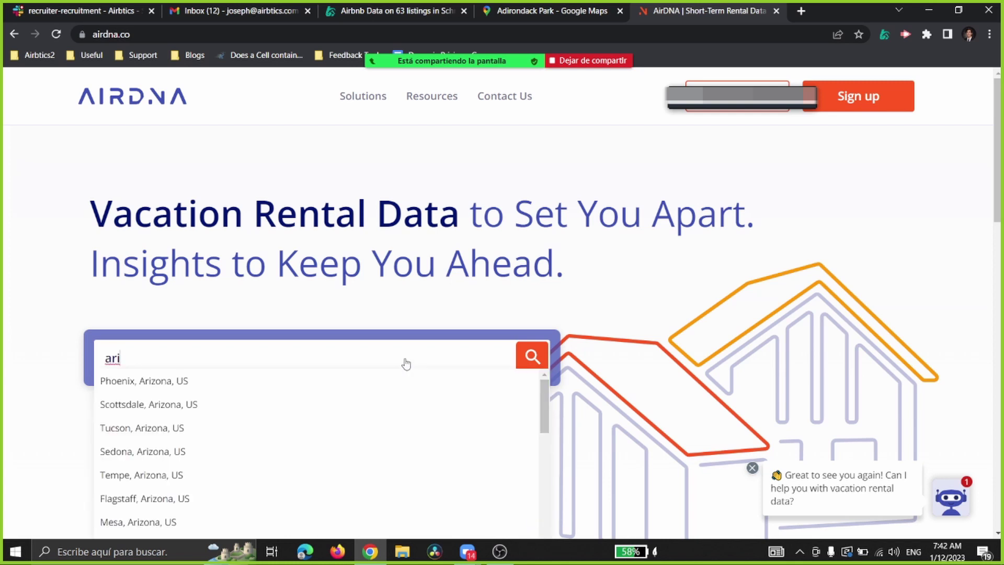
pyautogui.press('BackSpace')
pyautogui.press('BackSpace')
pyautogui.write('dirondack')
pyautogui.click(203, 383)
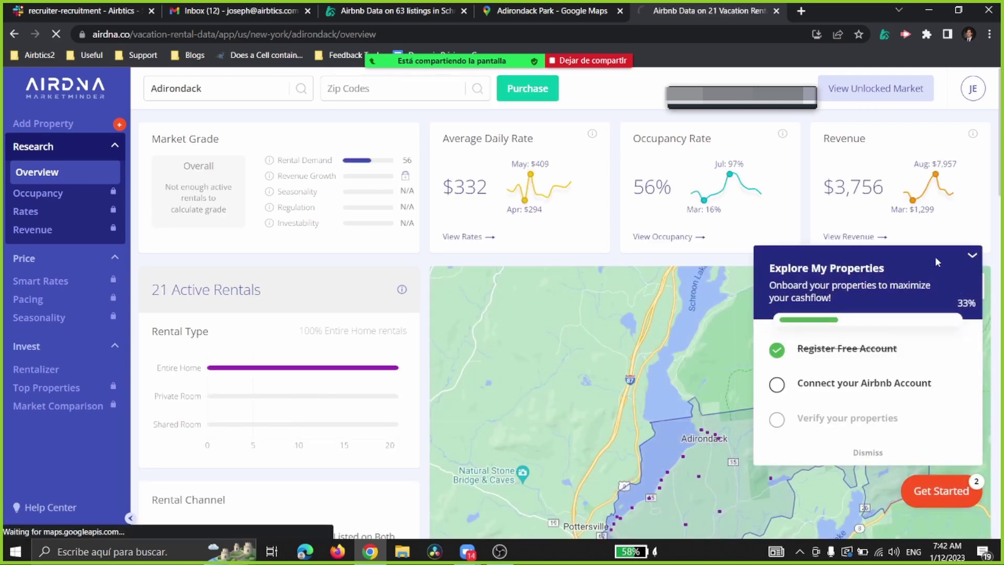
# Step: Dismiss the onboarding panel and review the overview: 21 rentals, $332 ADR, 56% occupancy
pyautogui.scroll(-3, 748, 299)
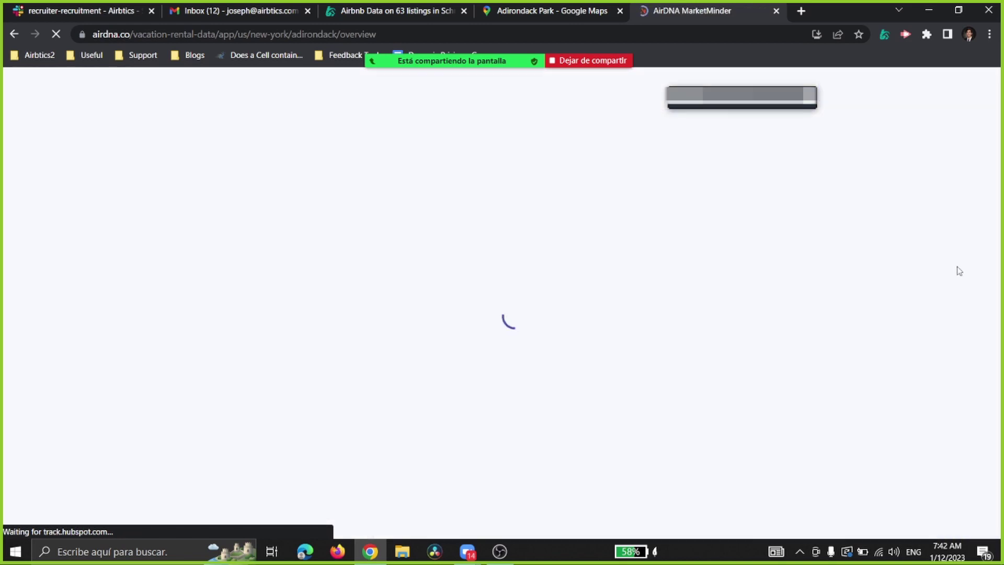
pyautogui.scroll(-2, 447, 339)
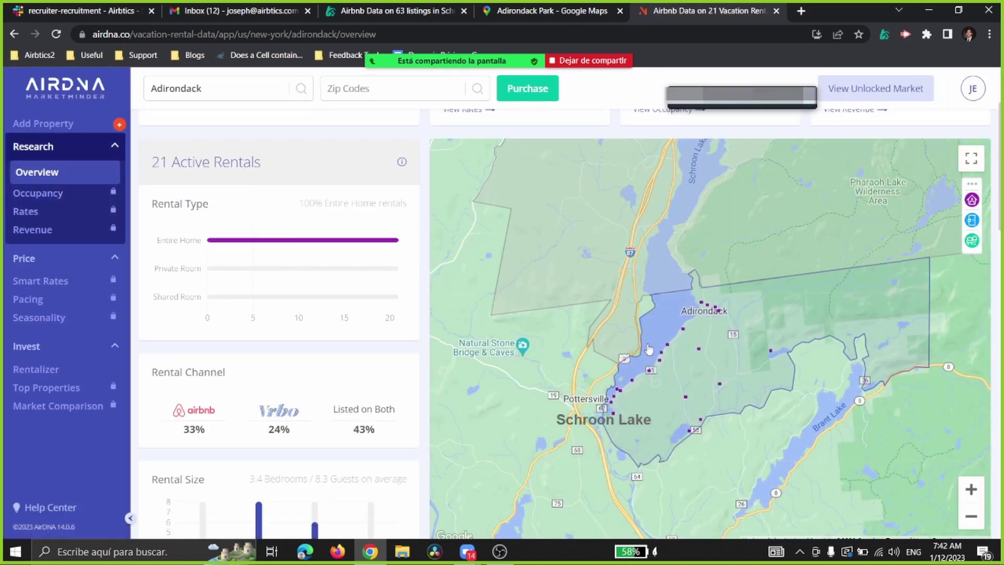
pyautogui.scroll(-2, 951, 260)
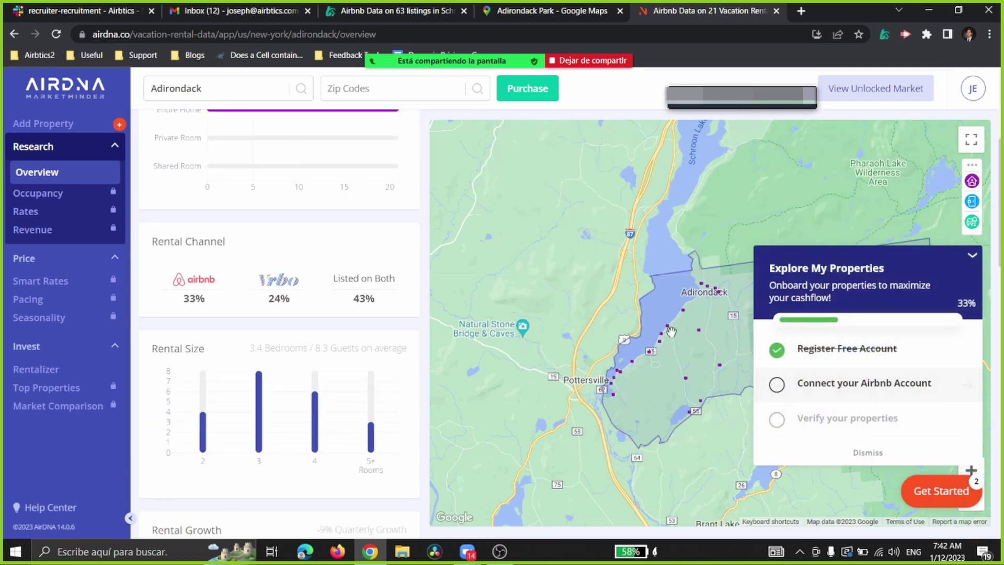
pyautogui.click(973, 255)
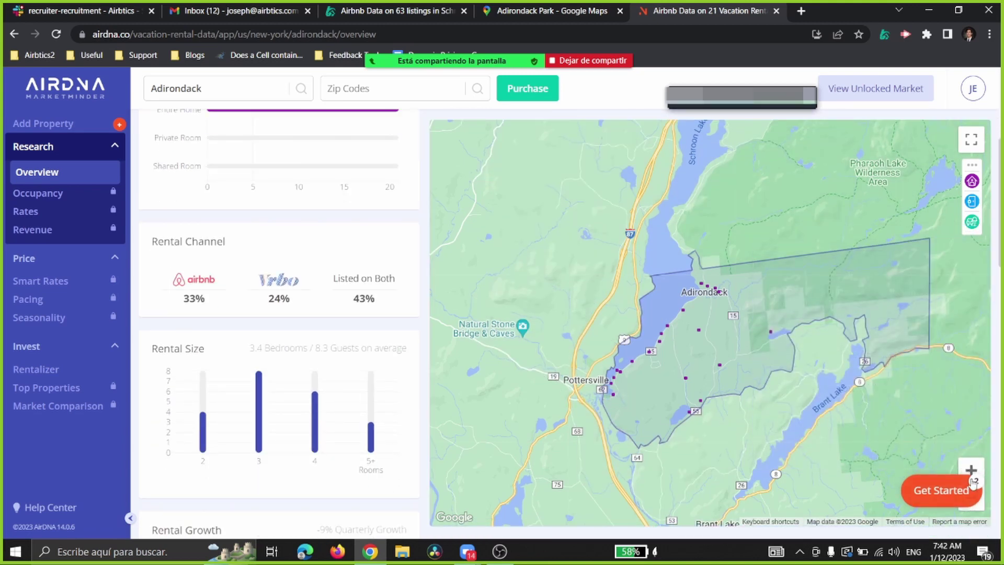
pyautogui.scroll(-2, 890, 412)
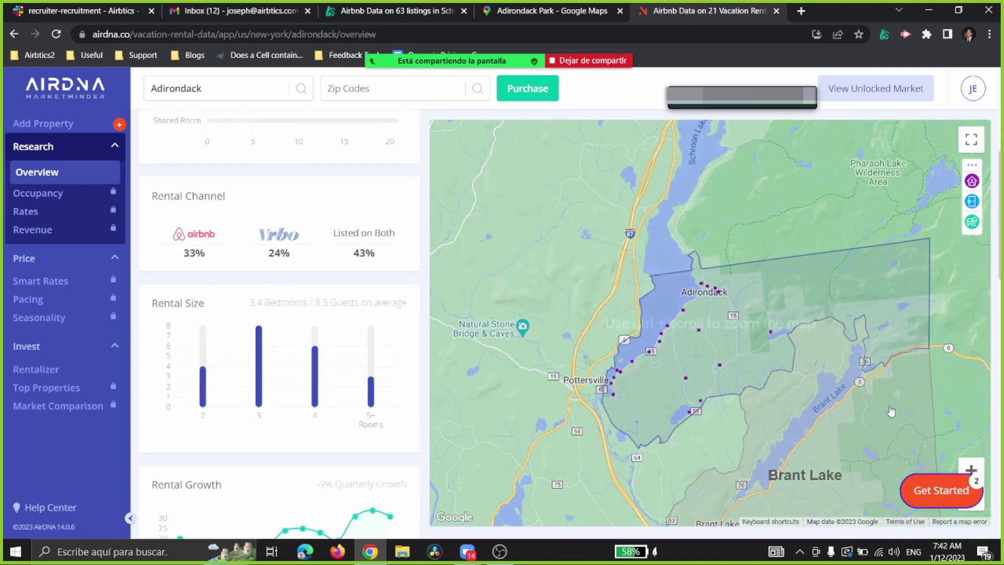
pyautogui.scroll(3, 906, 402)
pyautogui.scroll(-2, 906, 403)
pyautogui.scroll(-2, 825, 309)
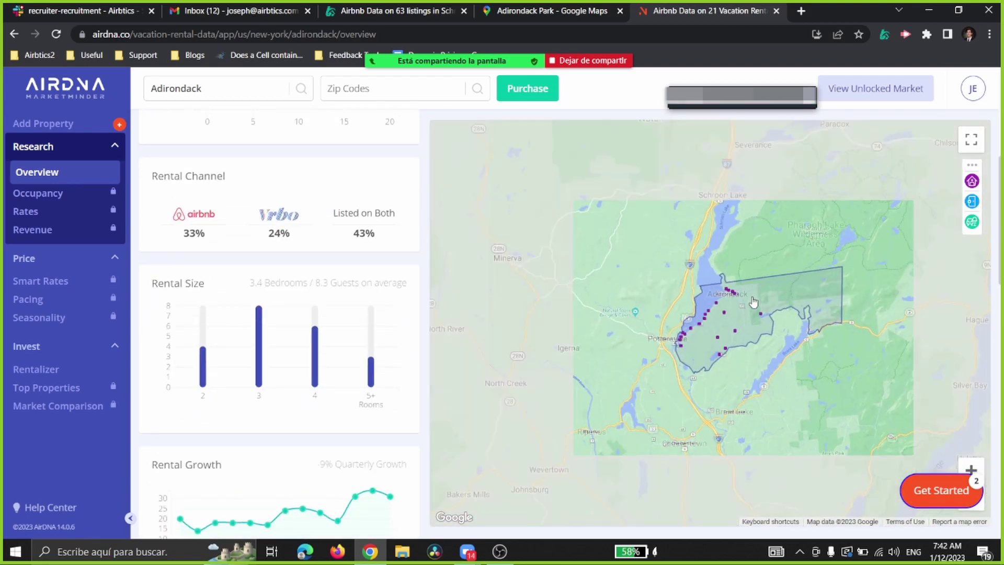
pyautogui.scroll(-4, 787, 307)
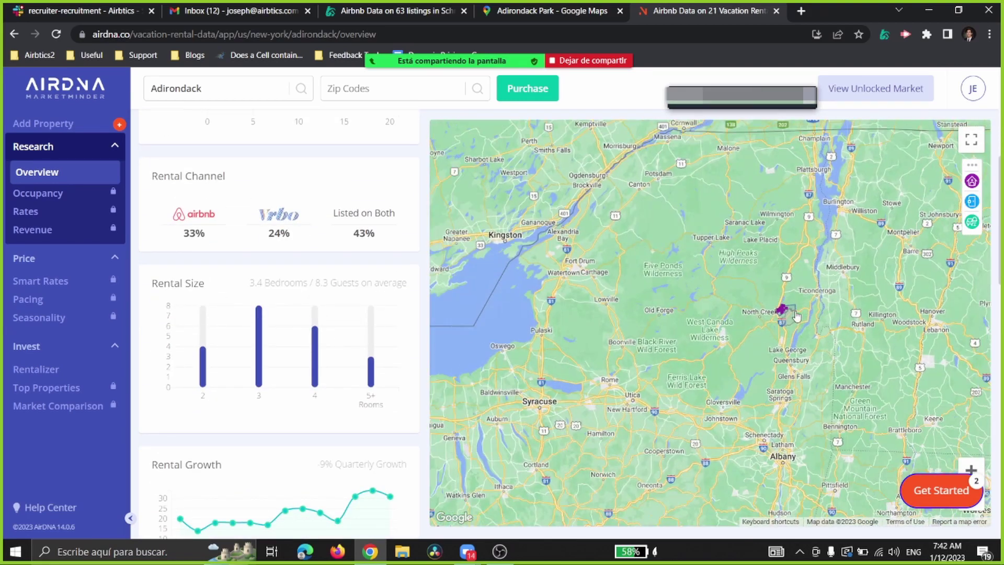
pyautogui.scroll(5, 795, 316)
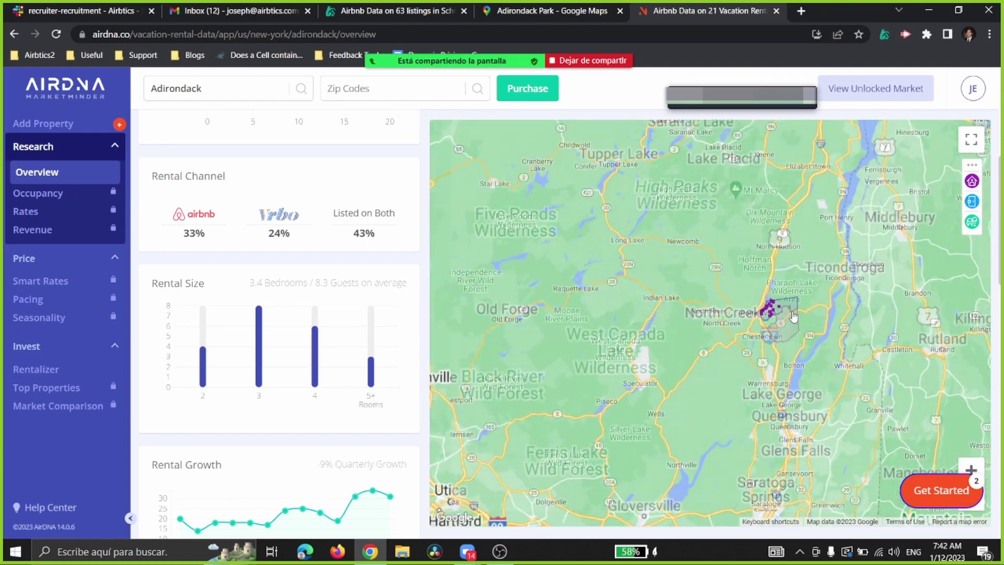
pyautogui.scroll(-2, 794, 316)
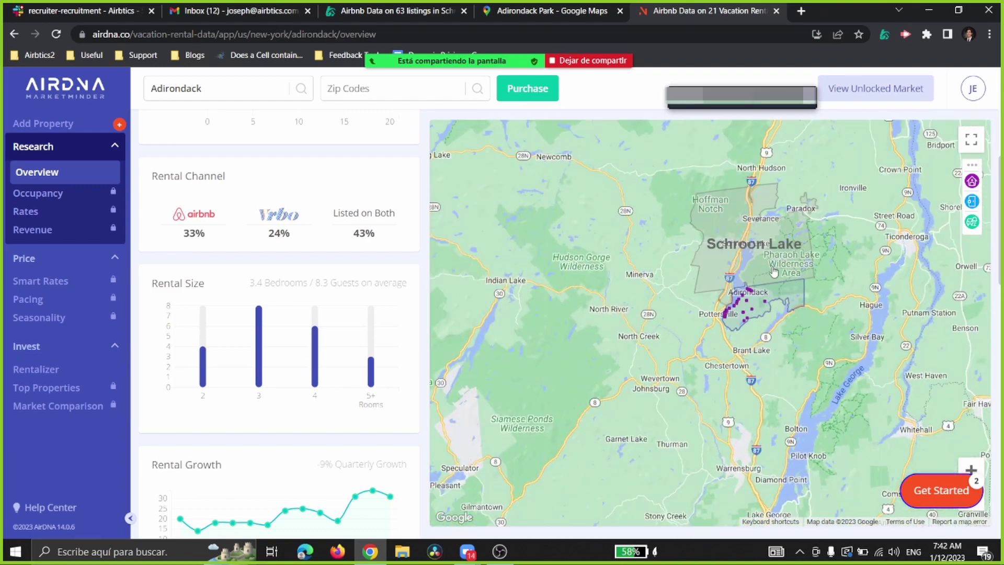
pyautogui.click(533, 87)
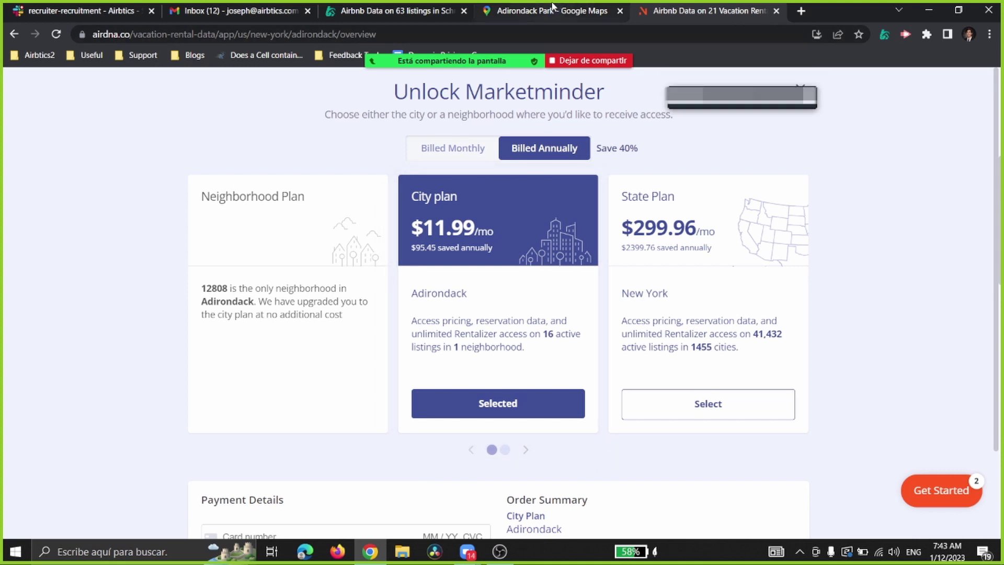
# Step: Pick the New York State Plan at $299.96/mo on the Marketminder pricing page
pyautogui.moveTo(553, 6)
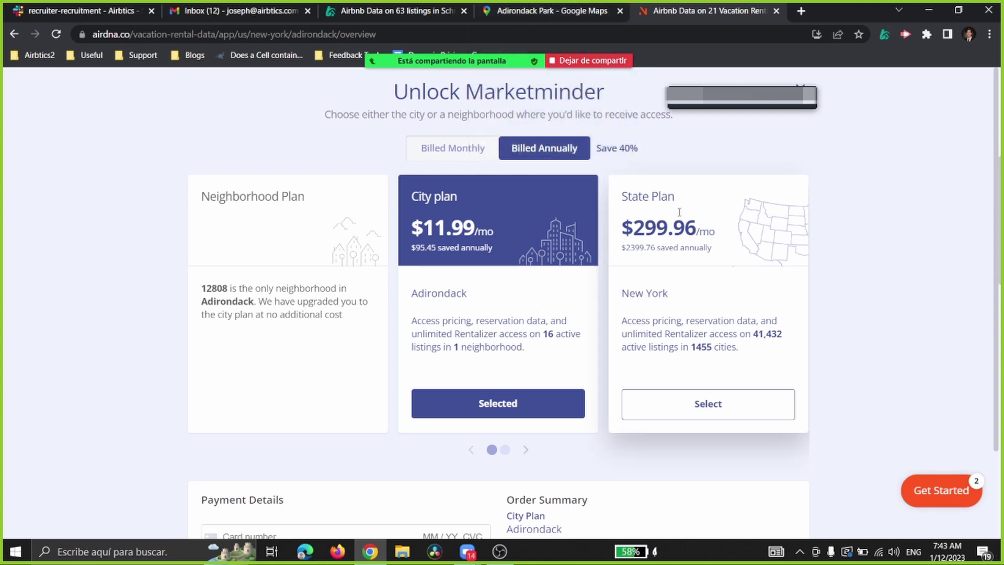
pyautogui.moveTo(632, 226); pyautogui.dragTo(722, 232)
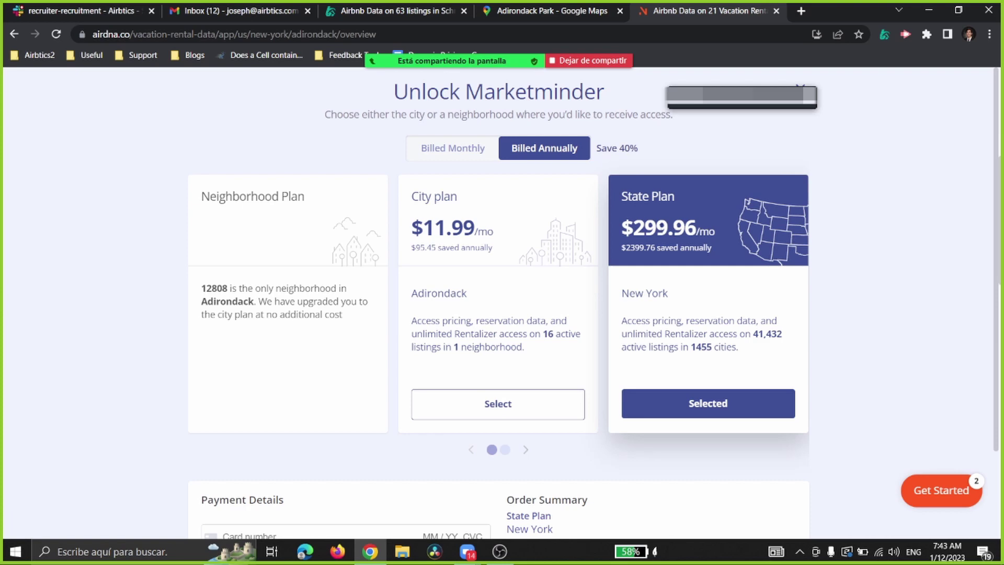
pyautogui.click(545, 10)
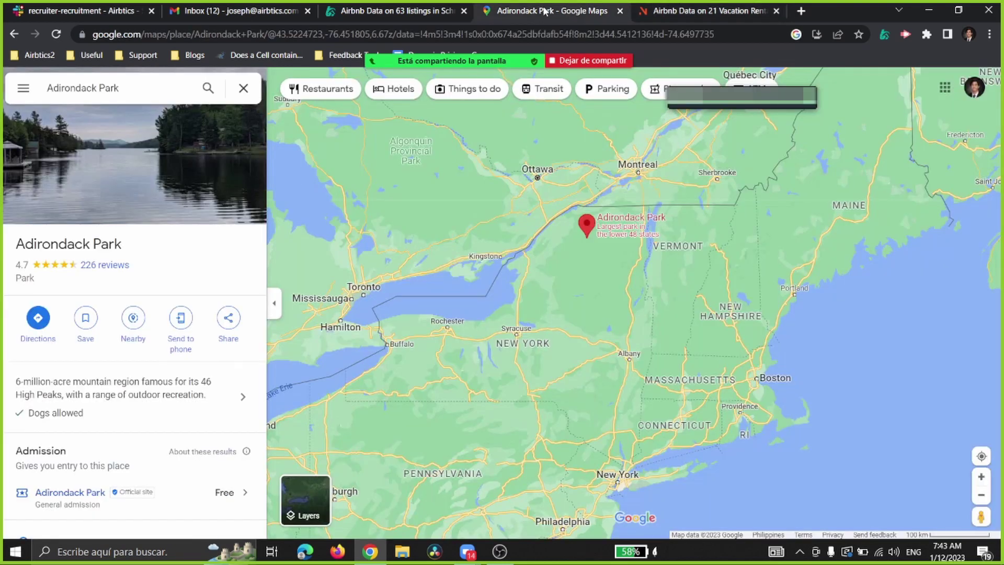
# Step: Back in Airbtics, choose 'Draw your search area' to open the Select Location map
pyautogui.click(409, 5)
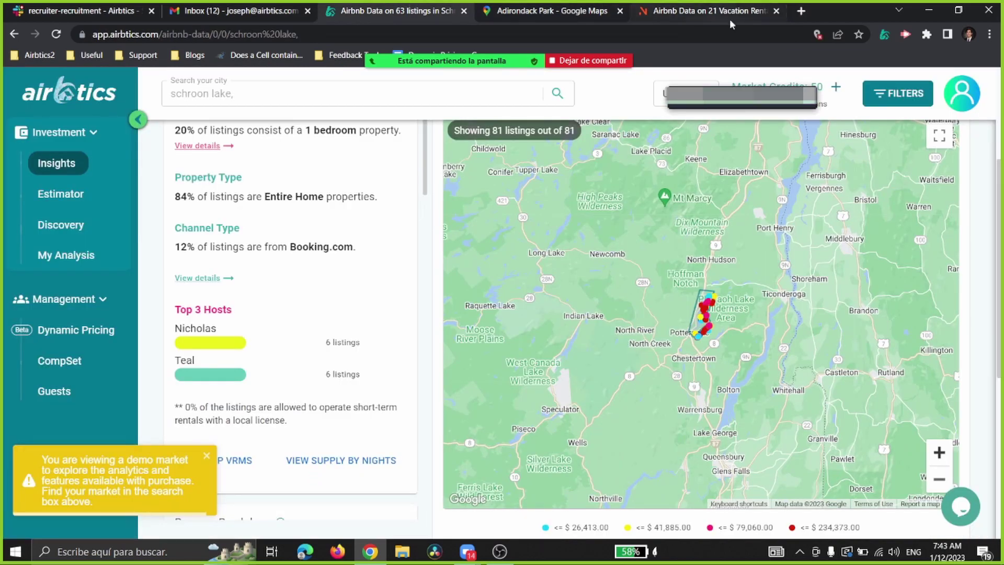
pyautogui.click(938, 482)
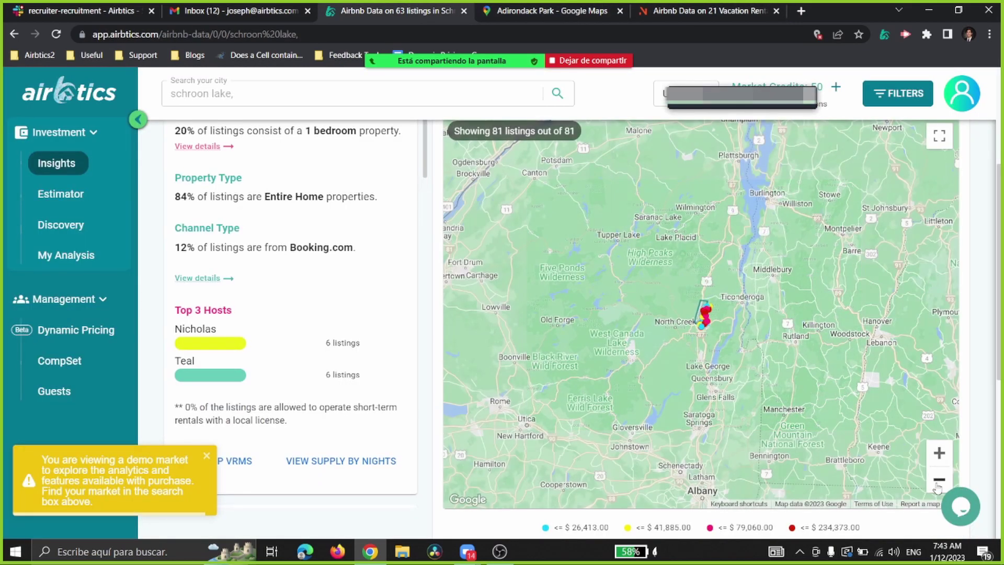
pyautogui.click(257, 89)
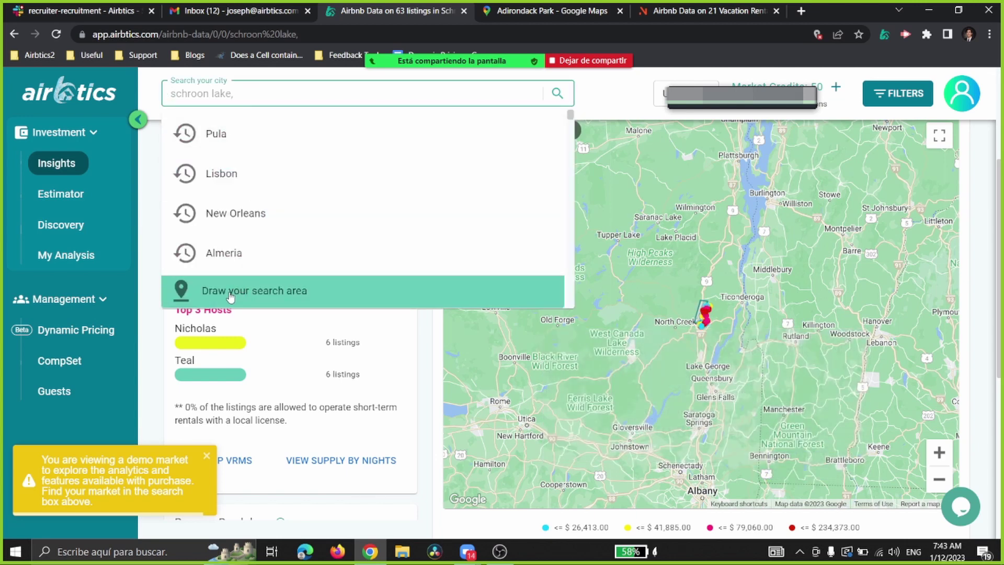
pyautogui.click(232, 93)
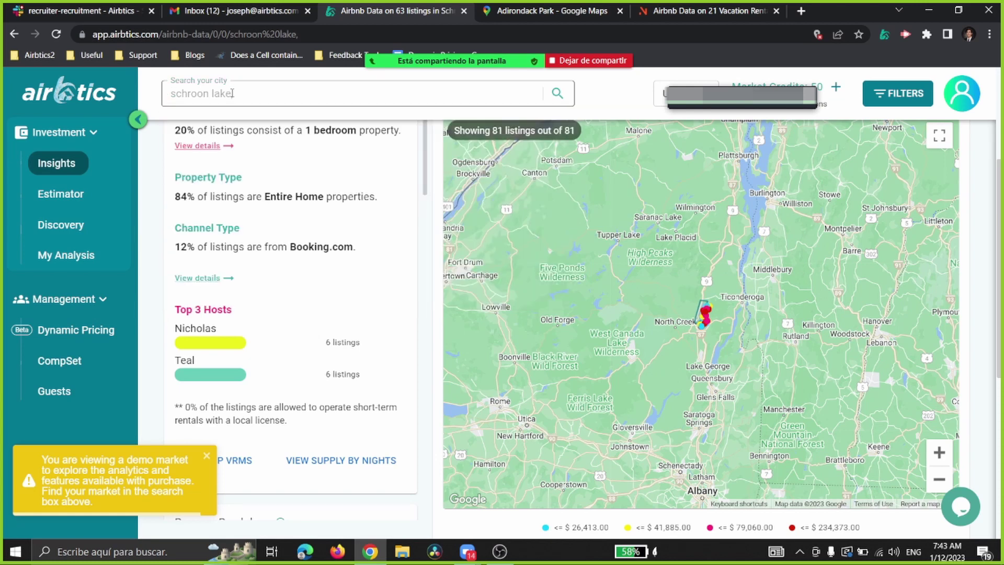
pyautogui.click(253, 93)
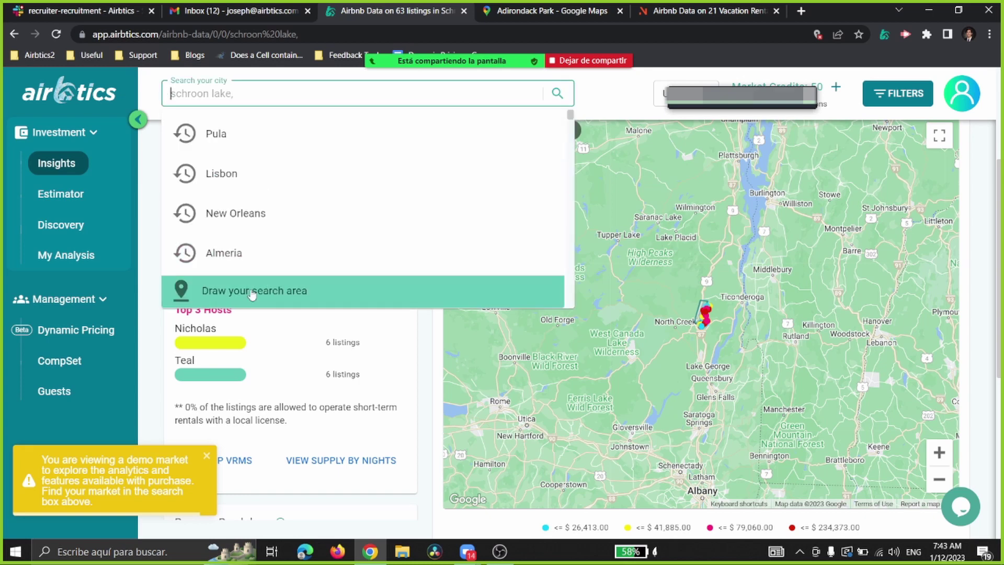
pyautogui.click(232, 95)
pyautogui.click(231, 95)
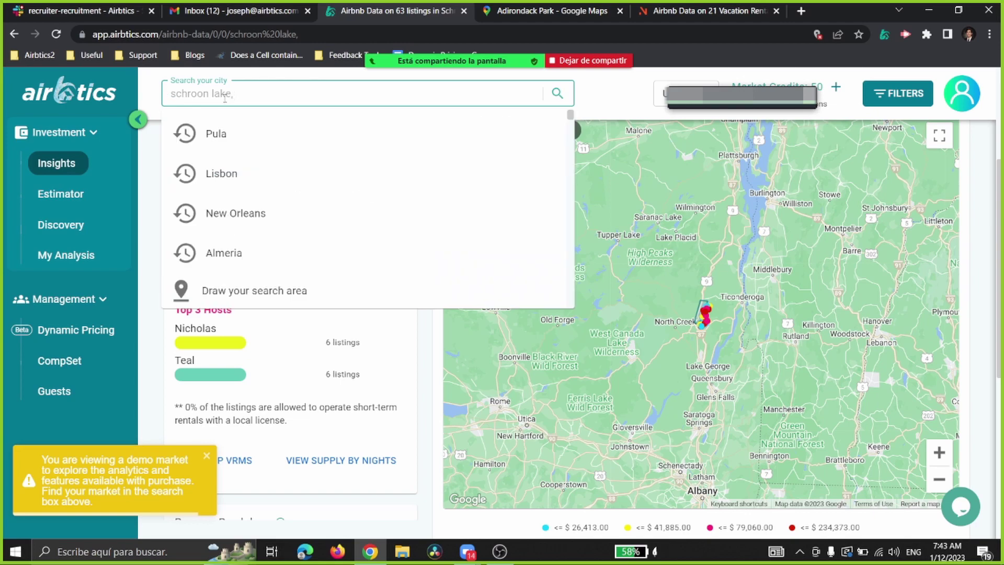
pyautogui.press('Down')
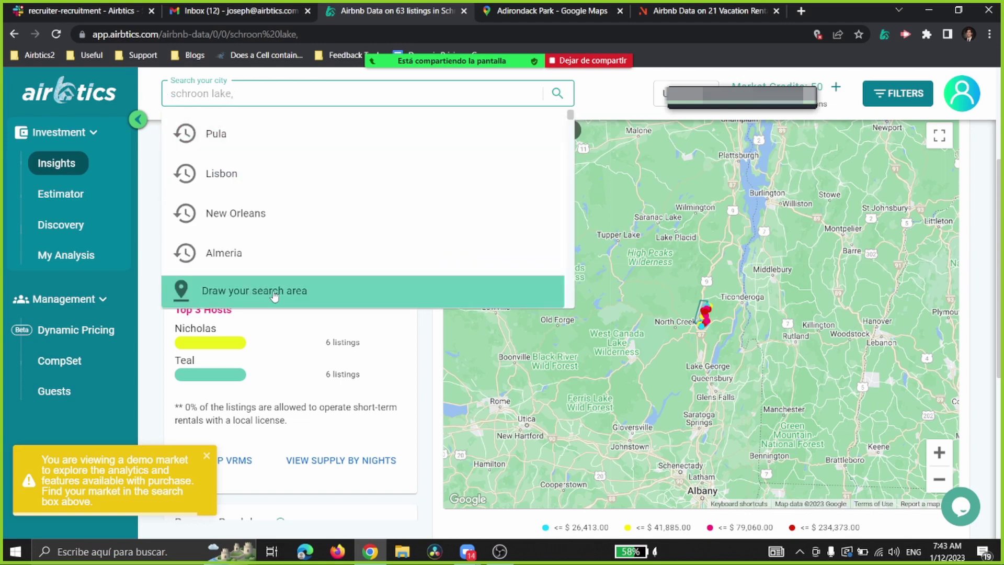
pyautogui.click(307, 290)
pyautogui.moveTo(533, 288); pyautogui.dragTo(391, 296)
# Step: Center the Select Location map on New York and New England, checking the Adirondack Park map
pyautogui.tripleClick(674, 405)
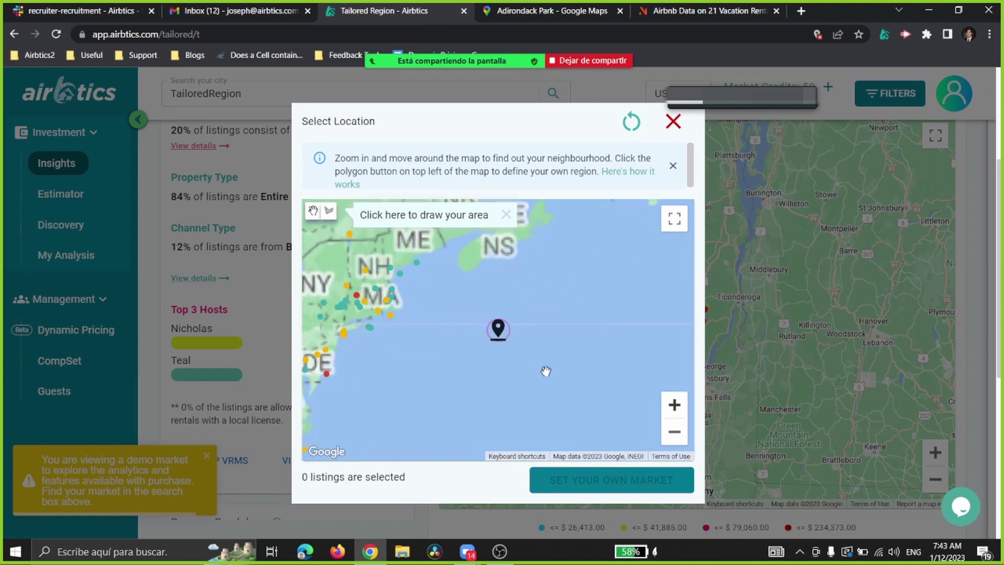
pyautogui.moveTo(523, 382)
pyautogui.mouseDown()
pyautogui.moveTo(587, 391)
pyautogui.moveTo(604, 410)
pyautogui.mouseUp()
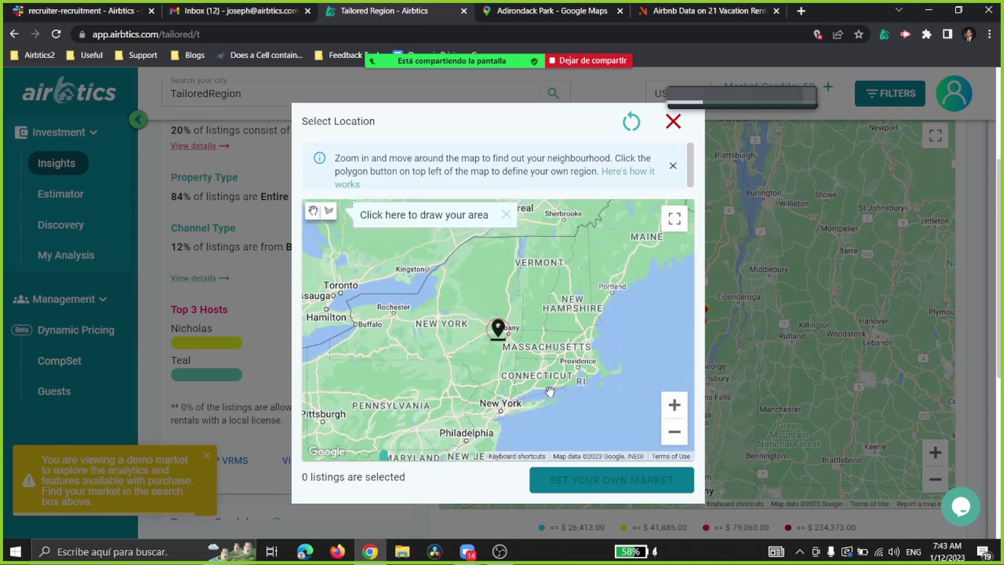
pyautogui.click(542, 7)
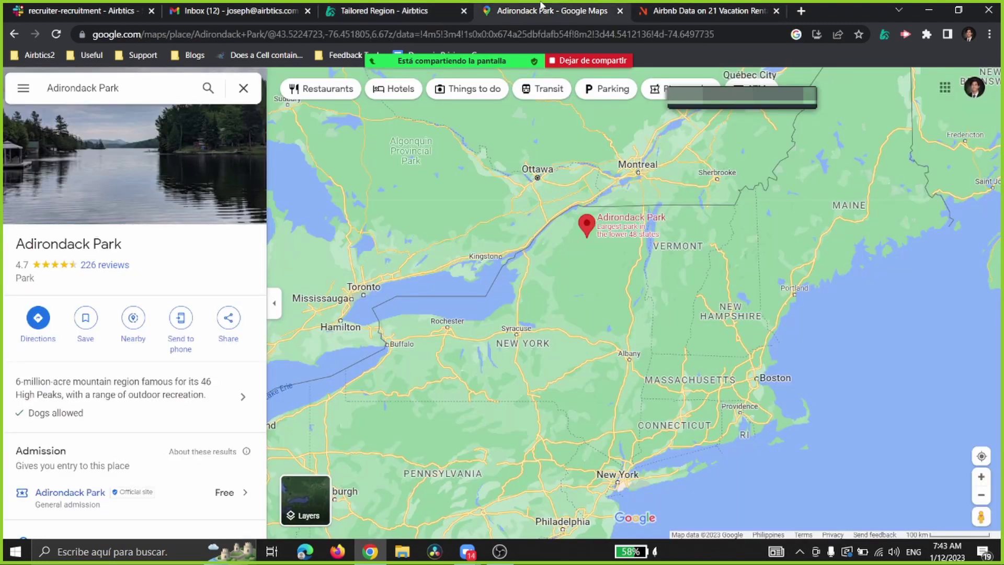
pyautogui.doubleClick(980, 495)
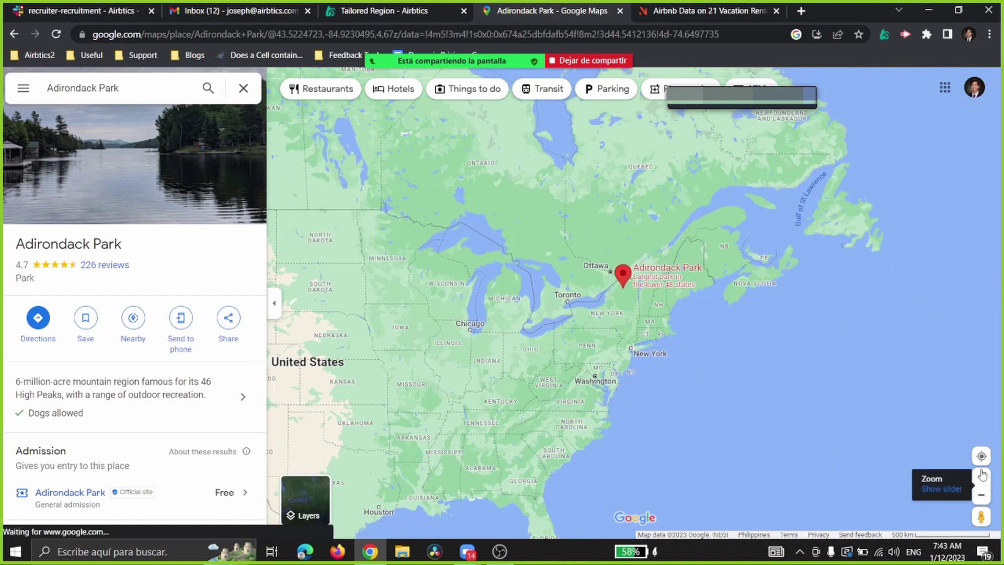
pyautogui.doubleClick(981, 477)
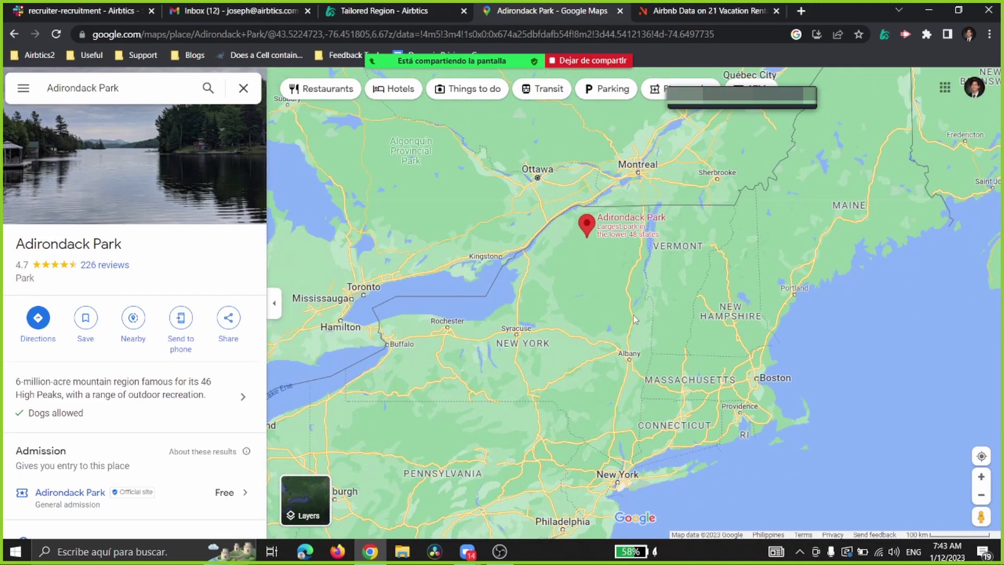
pyautogui.click(416, 11)
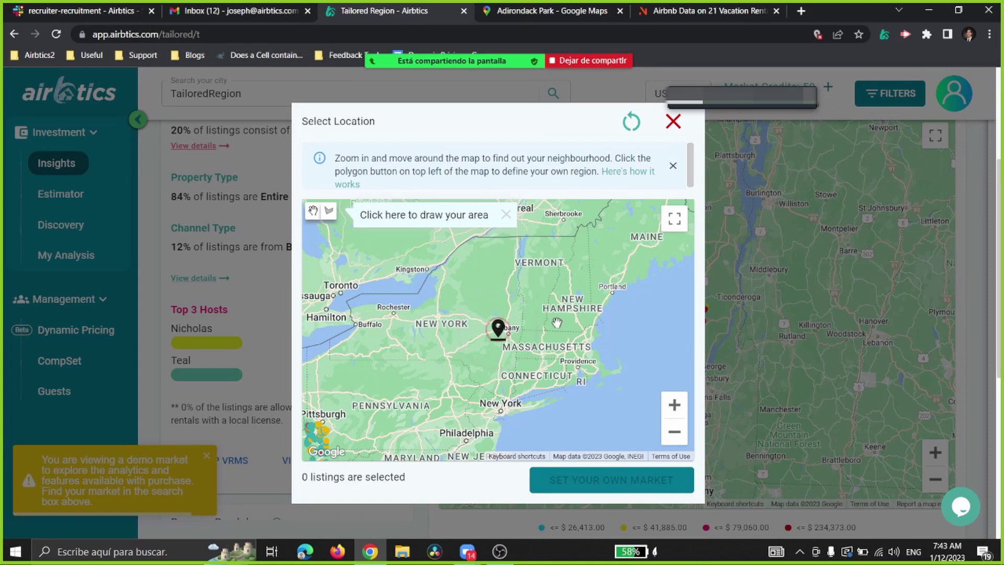
# Step: Switch on polygon drawing and place the first corner of the area
pyautogui.click(553, 11)
pyautogui.click(397, 10)
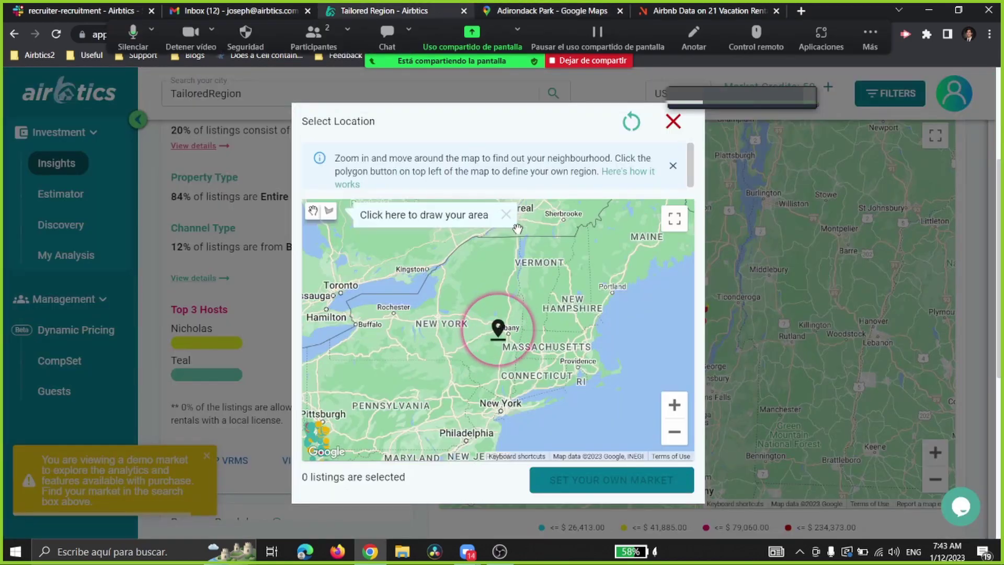
pyautogui.click(329, 211)
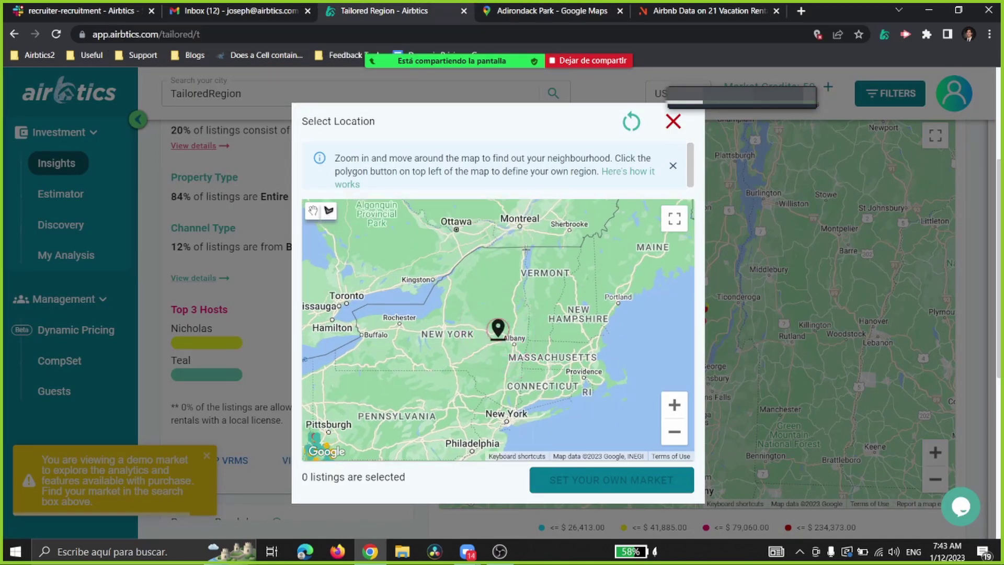
pyautogui.click(526, 248)
# Step: Add polygon corners near Kingston and close the shape around the Adirondacks
pyautogui.click(479, 247)
pyautogui.click(437, 281)
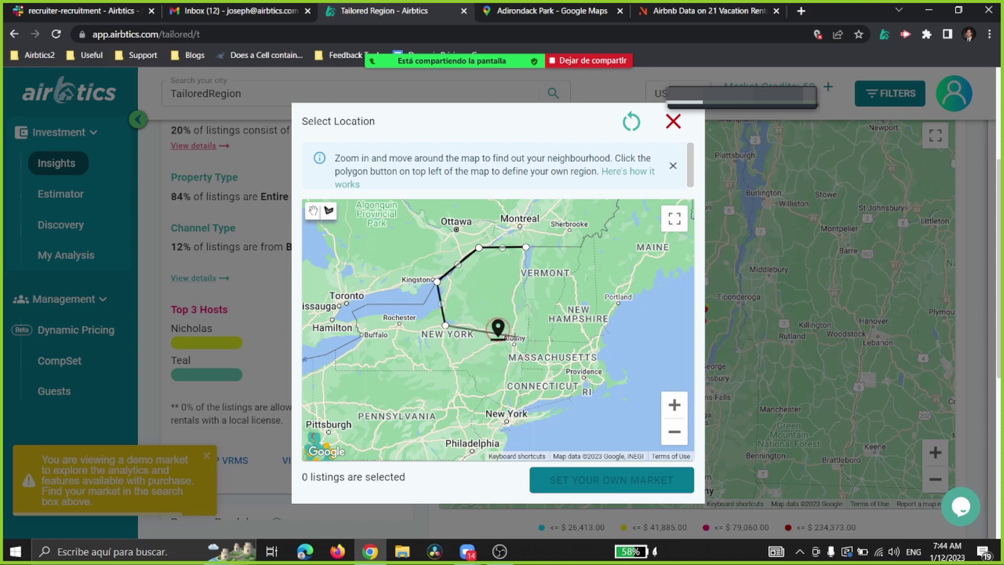
pyautogui.click(526, 247)
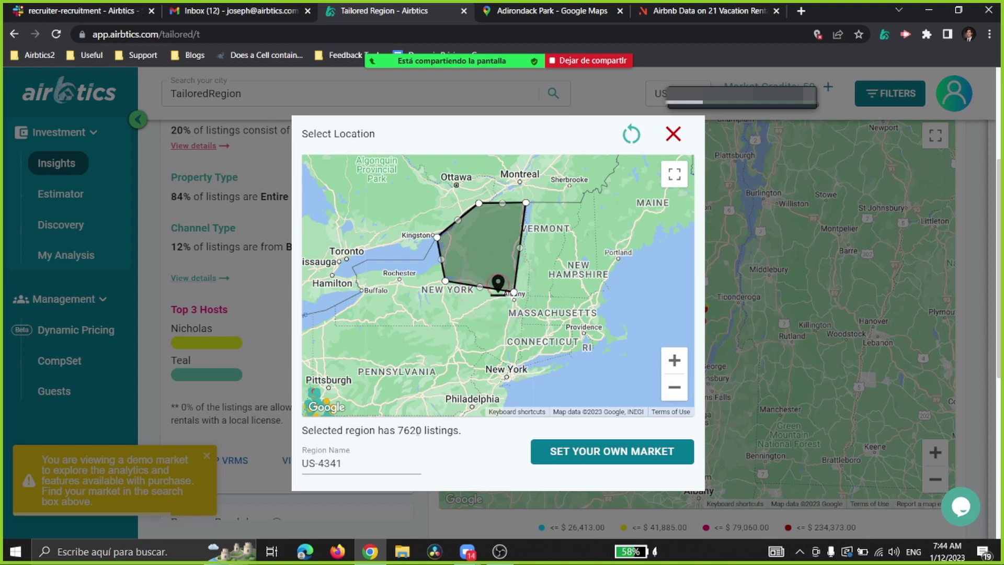
# Step: Set the 7620-listing tailored region as the market, named US-4341
pyautogui.doubleClick(417, 430)
pyautogui.click(422, 430)
pyautogui.click(593, 457)
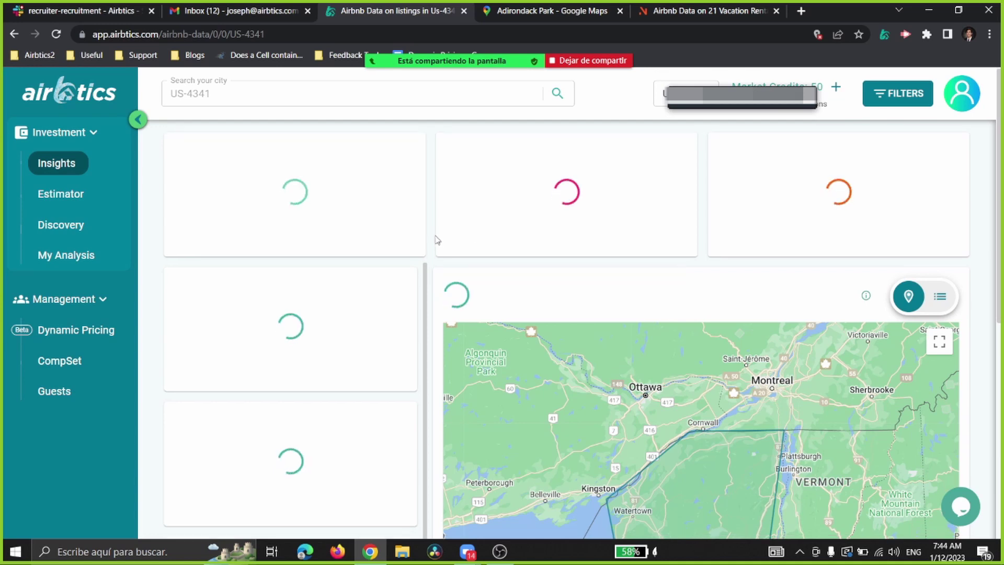
# Step: Preview several US-4341 map listings, then return to the revenue, occupancy and nightly rate cards
pyautogui.scroll(-3, 439, 238)
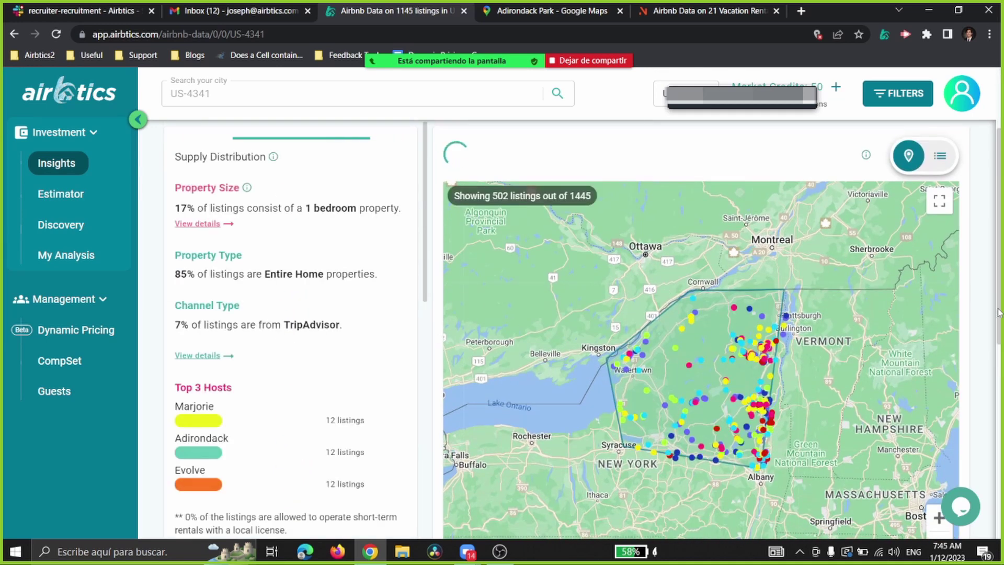
pyautogui.moveTo(999, 313); pyautogui.dragTo(999, 338)
pyautogui.moveTo(674, 301)
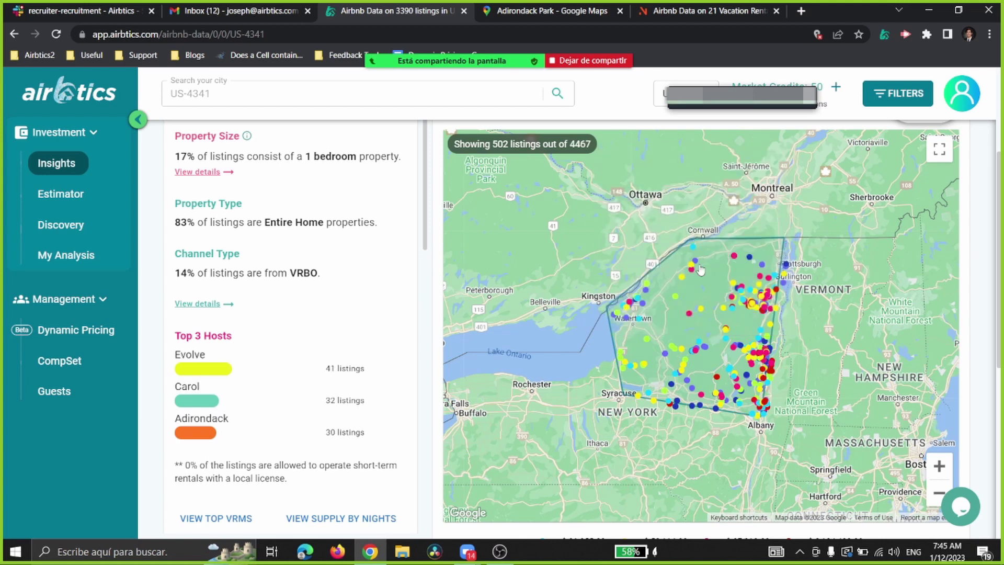
pyautogui.moveTo(693, 268)
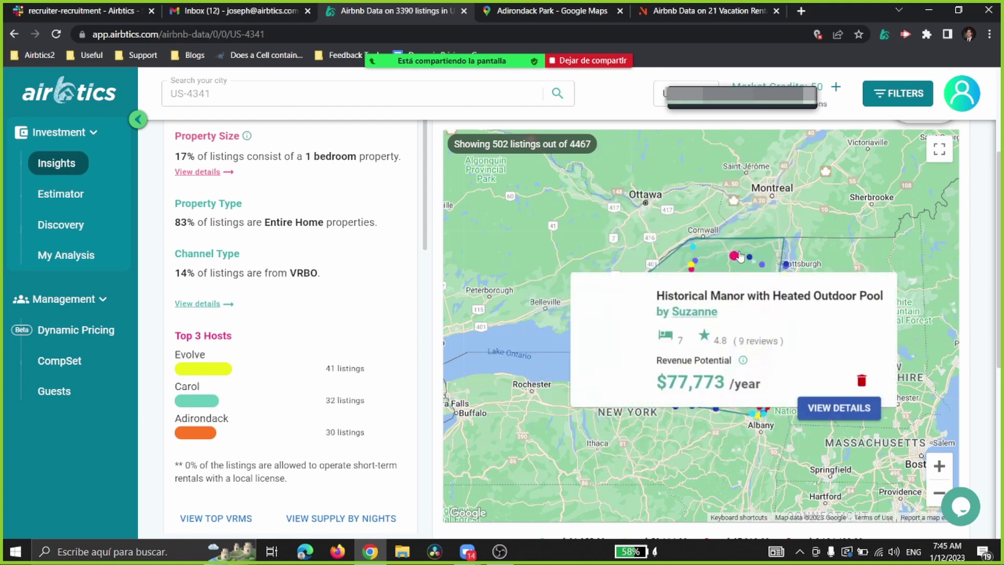
pyautogui.moveTo(736, 256)
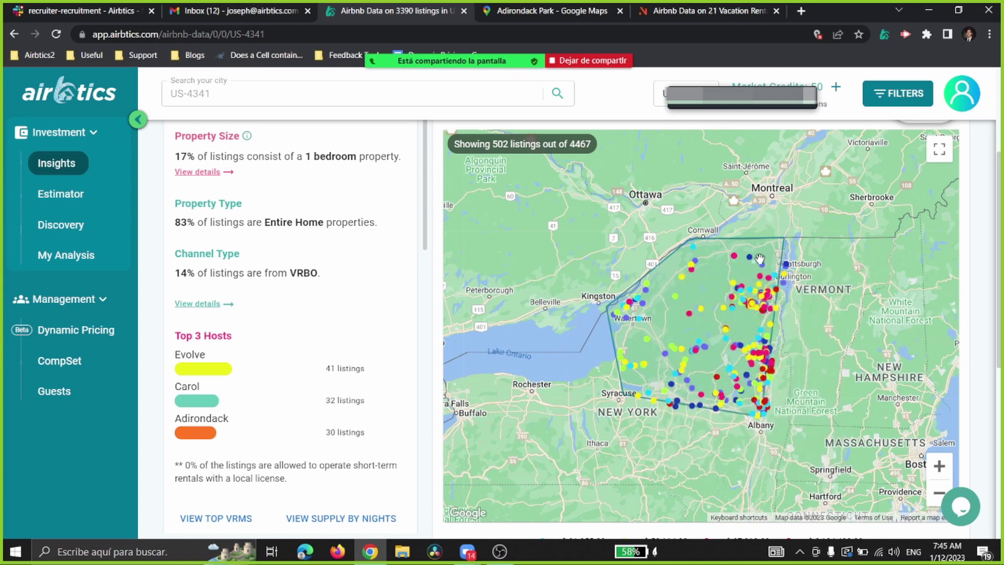
pyautogui.moveTo(786, 262)
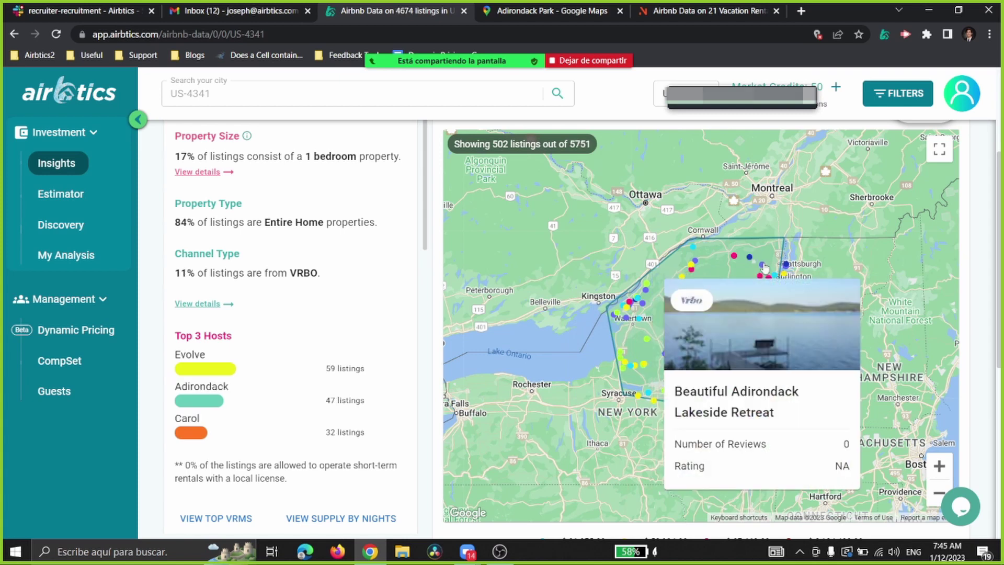
pyautogui.scroll(3, 961, 255)
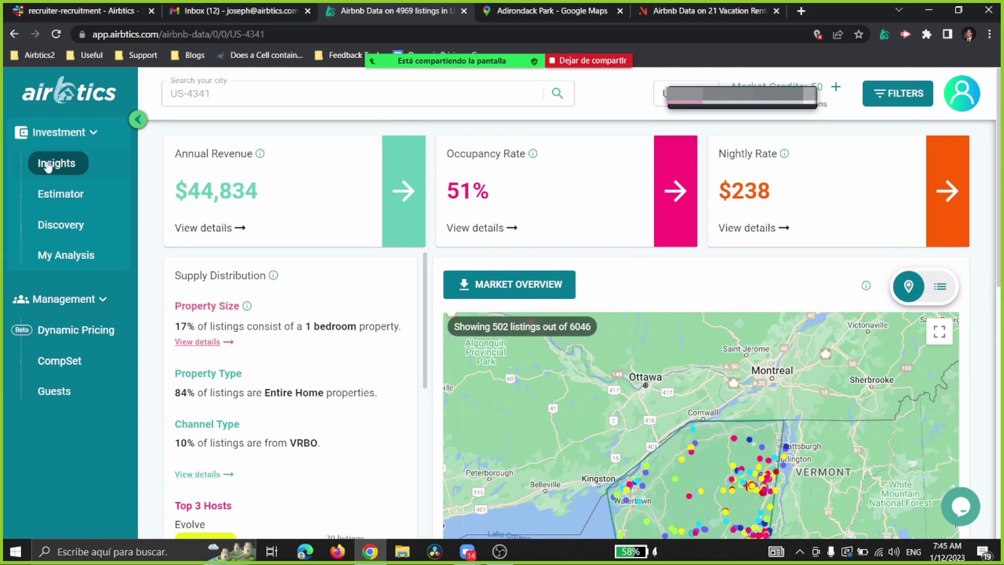
# Step: Zoom the US-4341 listings map in one level
pyautogui.scroll(-3, 466, 251)
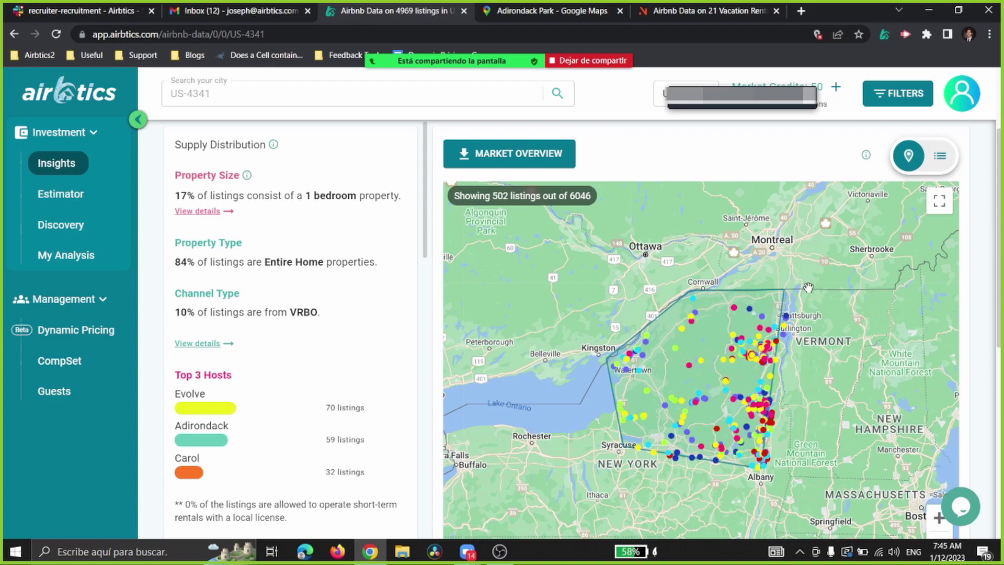
pyautogui.scroll(3, 873, 261)
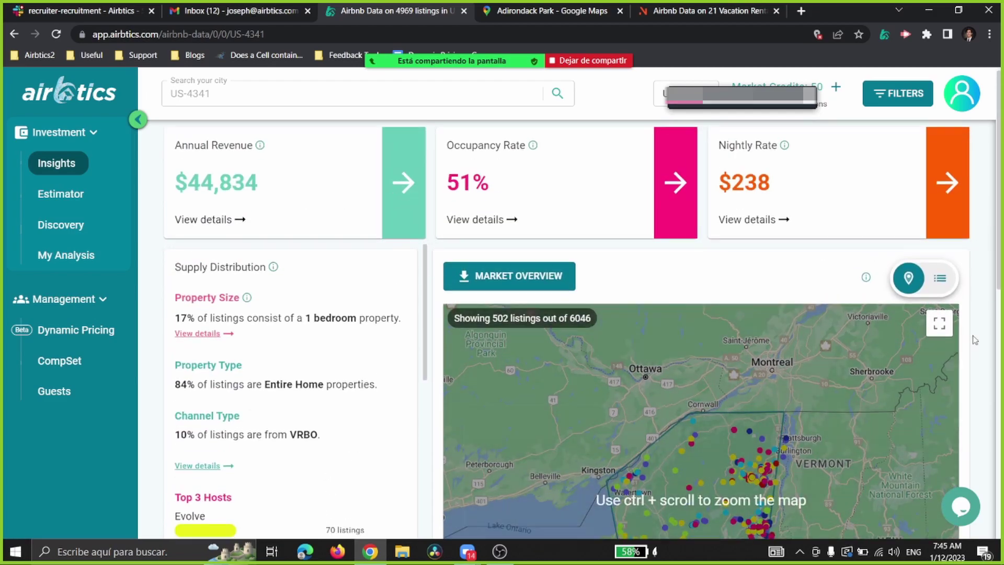
pyautogui.scroll(-4, 948, 364)
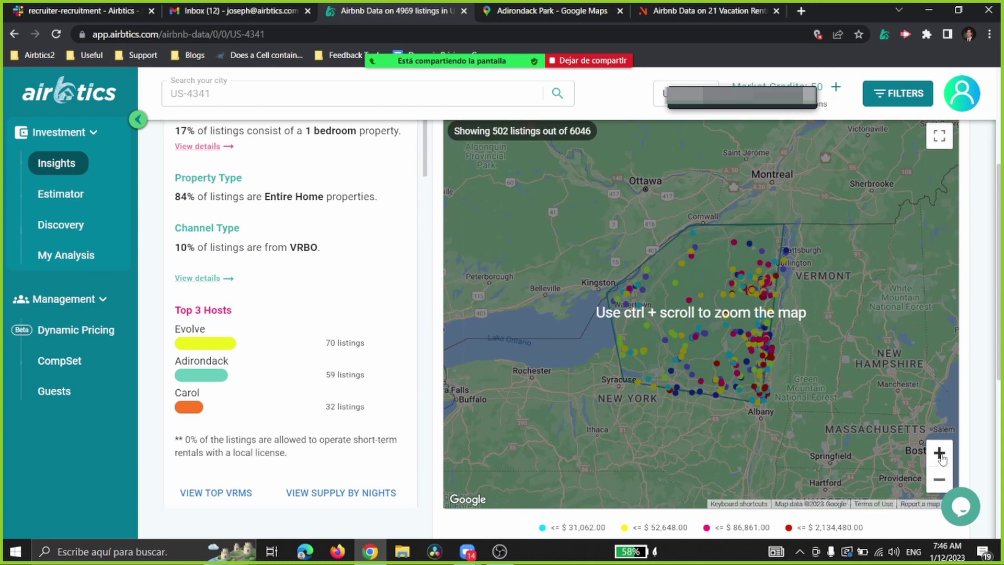
pyautogui.click(940, 453)
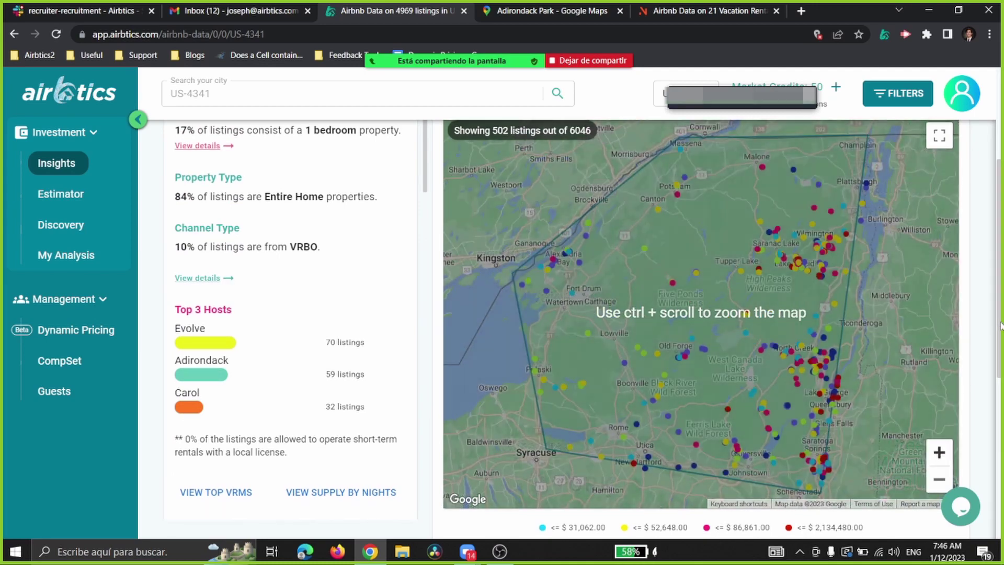
pyautogui.scroll(4, 984, 323)
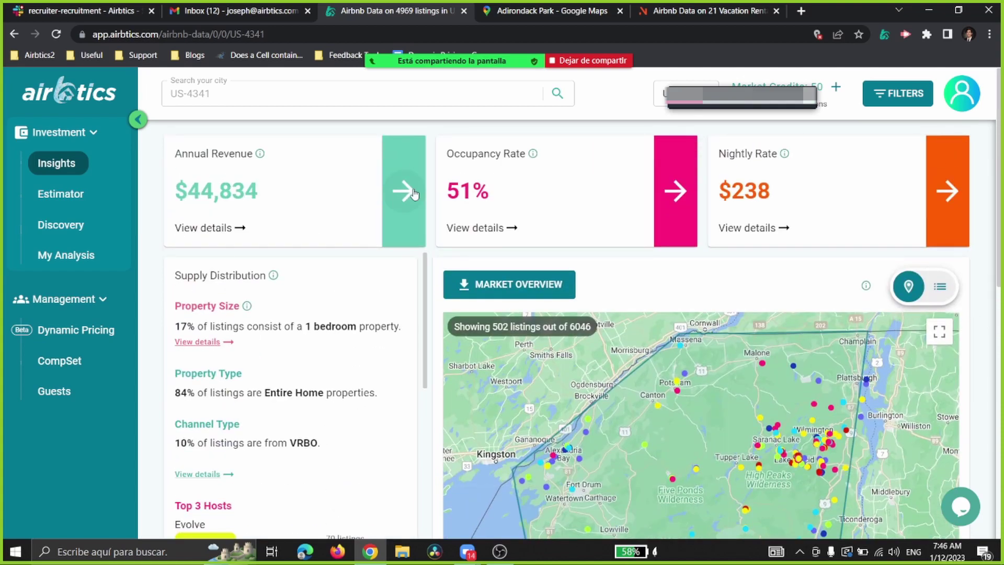
pyautogui.scroll(-4, 939, 433)
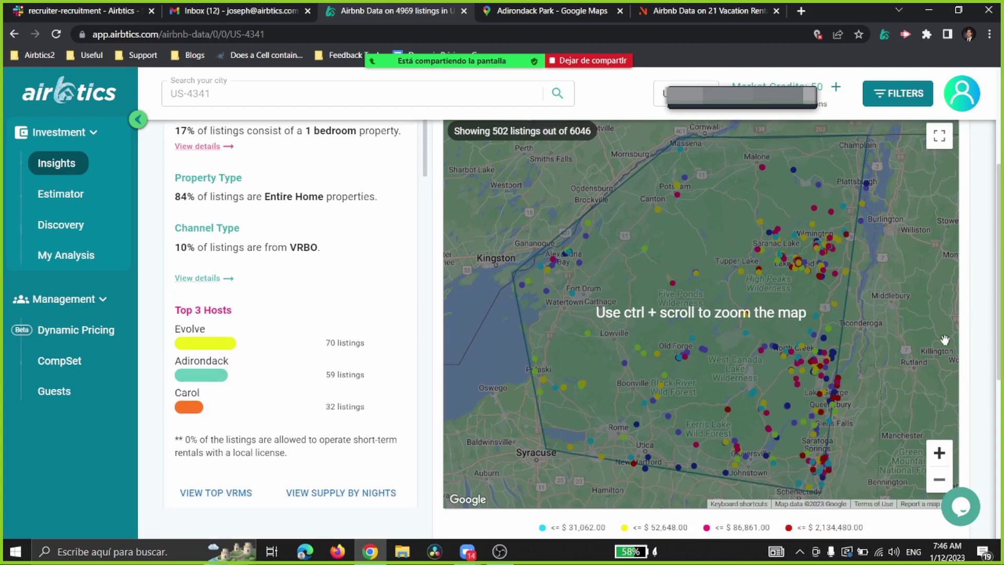
pyautogui.scroll(4, 945, 340)
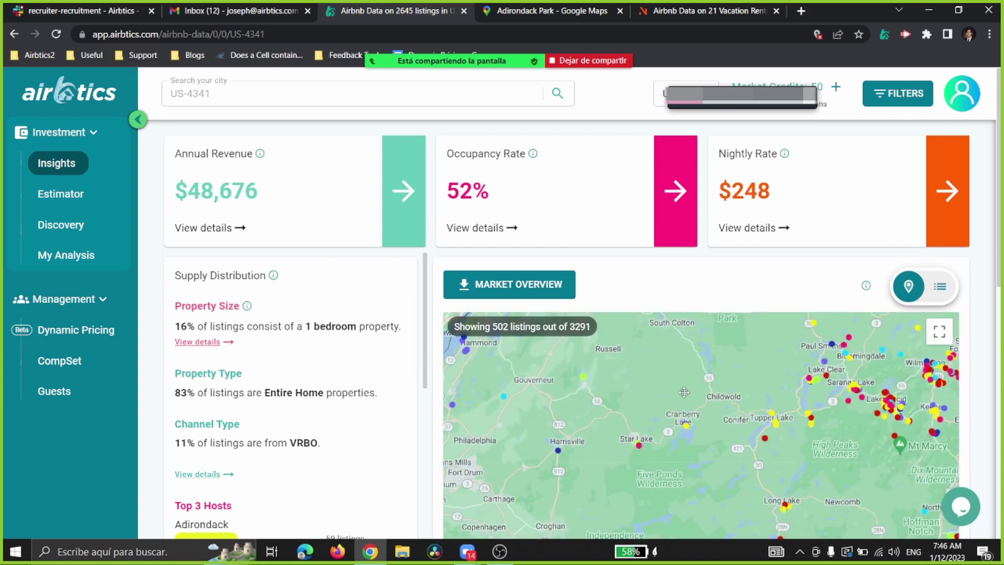
# Step: Pan the map across the Adirondacks and south toward Indian Lake and Lake George
pyautogui.moveTo(734, 377); pyautogui.dragTo(600, 448)
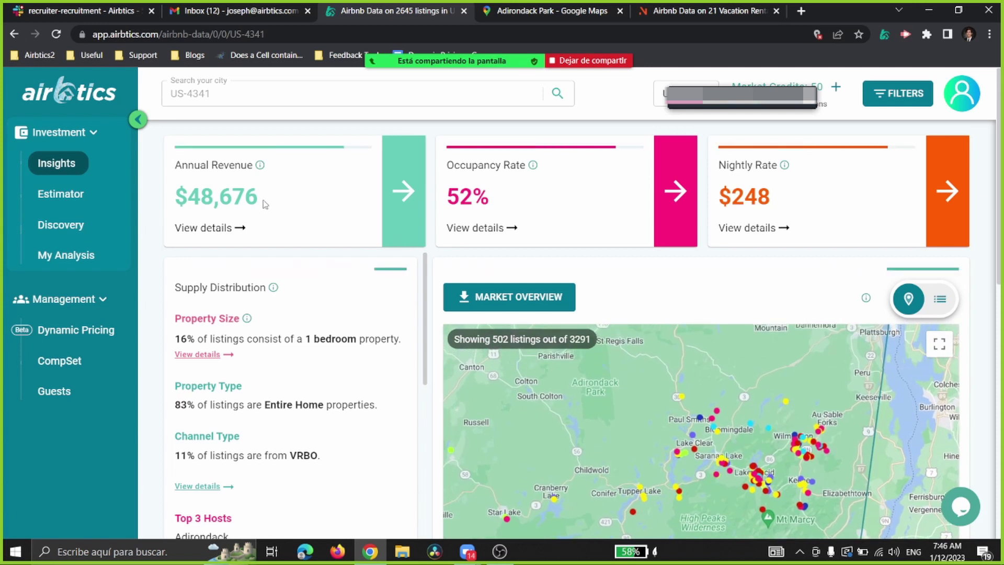
pyautogui.moveTo(187, 191); pyautogui.dragTo(815, 205)
pyautogui.click(716, 318)
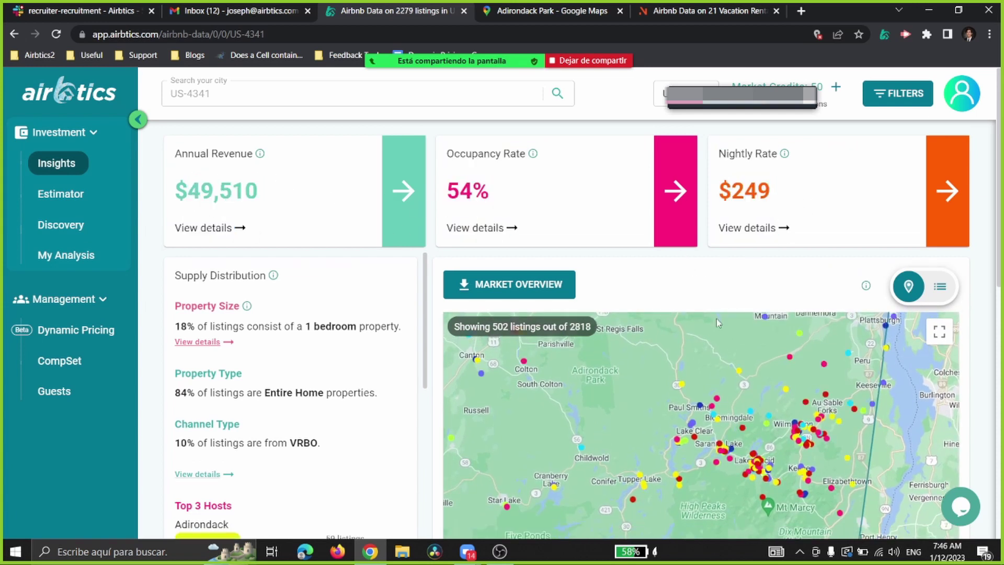
pyautogui.moveTo(703, 376); pyautogui.dragTo(648, 331)
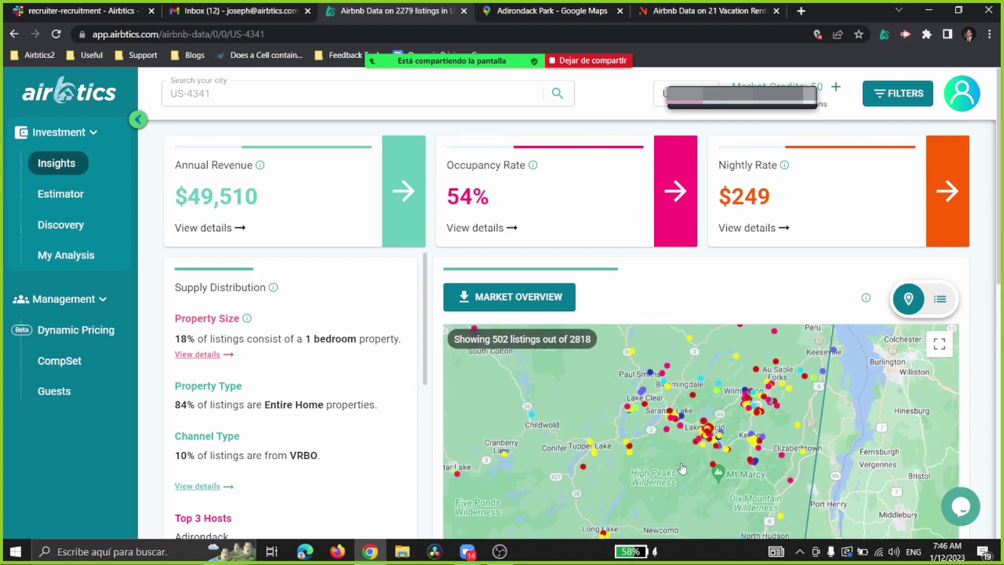
pyautogui.moveTo(664, 481); pyautogui.dragTo(644, 508)
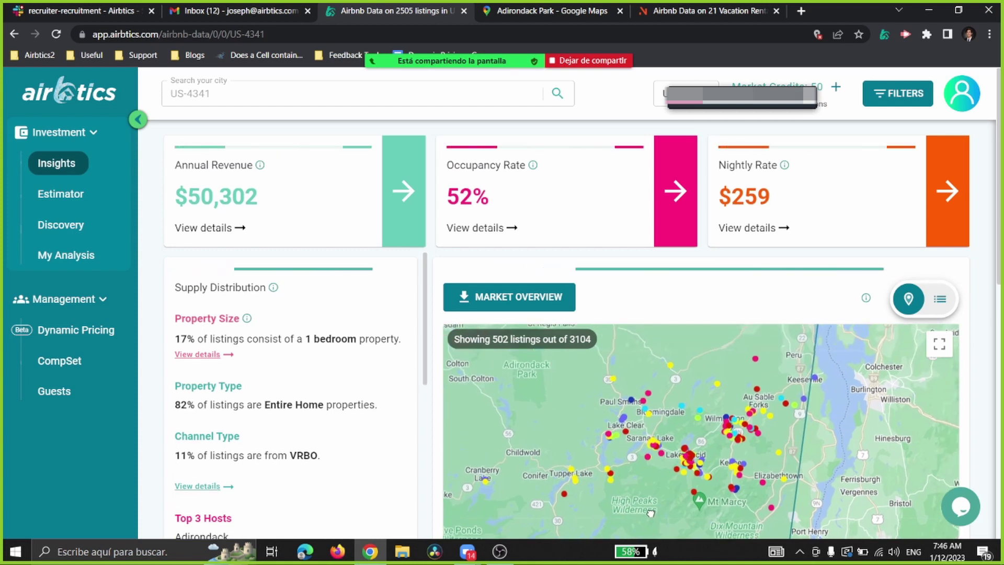
pyautogui.moveTo(678, 367); pyautogui.dragTo(714, 481)
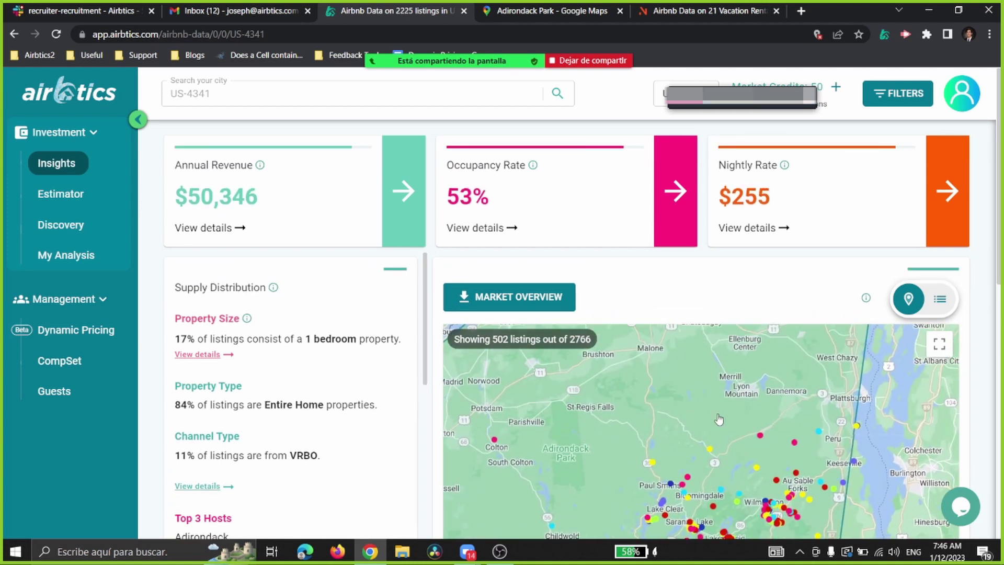
pyautogui.moveTo(616, 440); pyautogui.dragTo(701, 315)
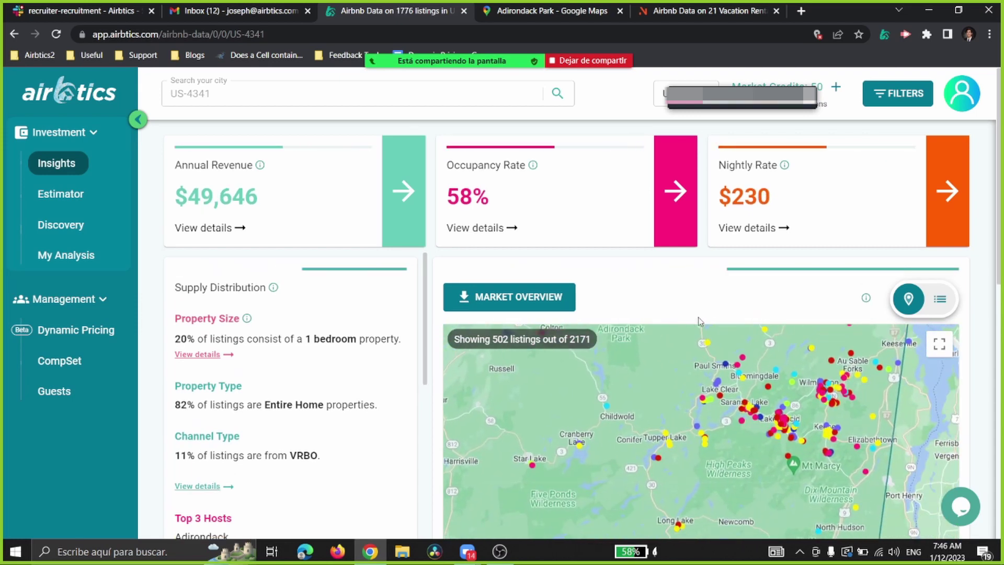
pyautogui.moveTo(621, 488); pyautogui.dragTo(628, 418)
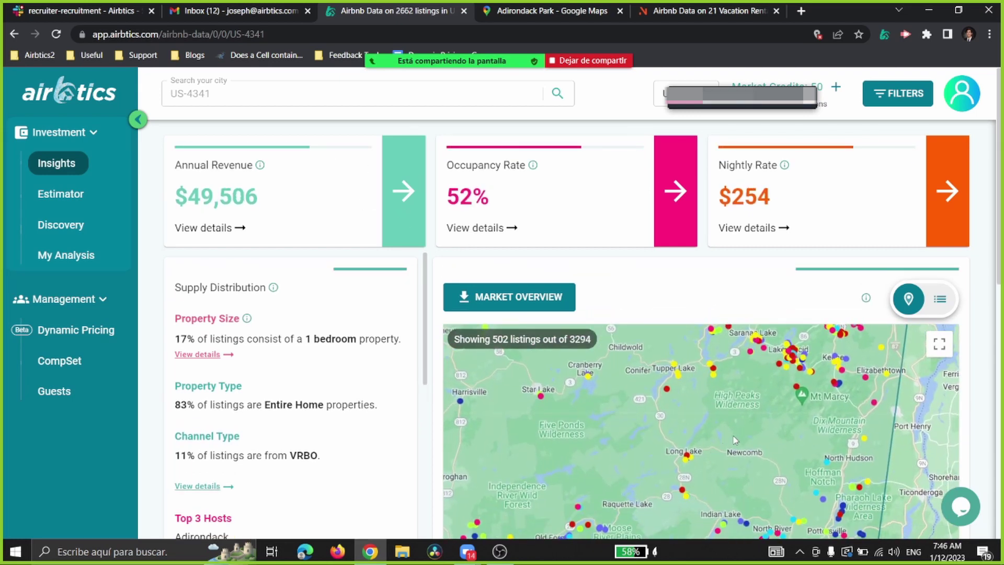
pyautogui.moveTo(734, 439); pyautogui.dragTo(730, 324)
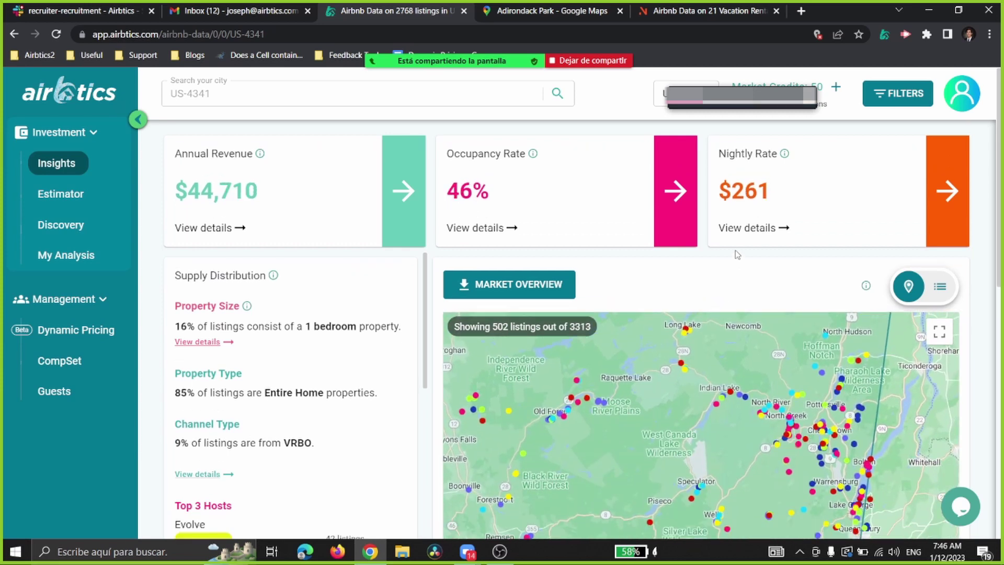
# Step: Scroll down to review Top 3 Hosts and the map legend's price ranges
pyautogui.scroll(-3, 735, 251)
pyautogui.moveTo(1000, 246); pyautogui.dragTo(1000, 279)
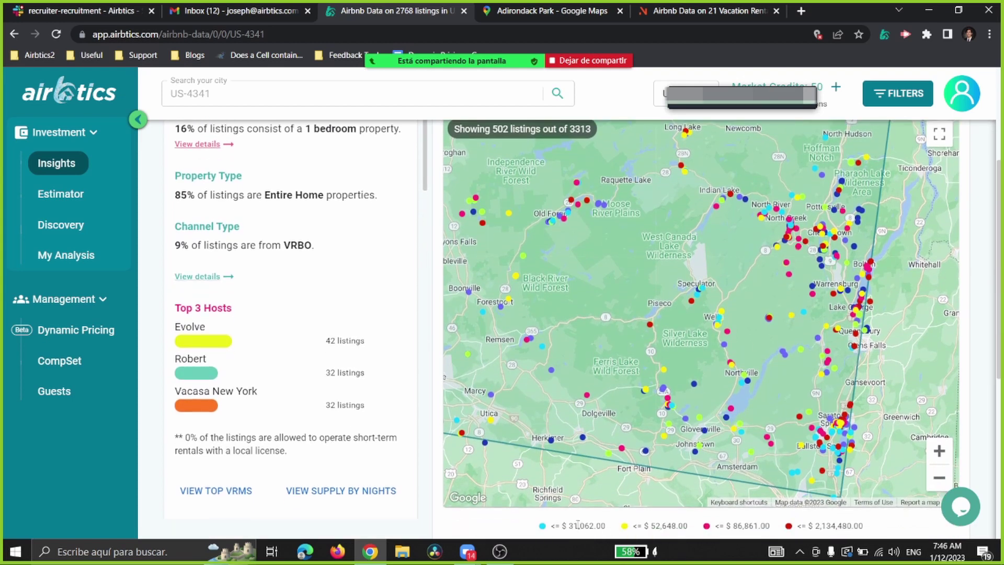
pyautogui.moveTo(562, 528); pyautogui.dragTo(870, 529)
pyautogui.click(872, 530)
pyautogui.moveTo(722, 206)
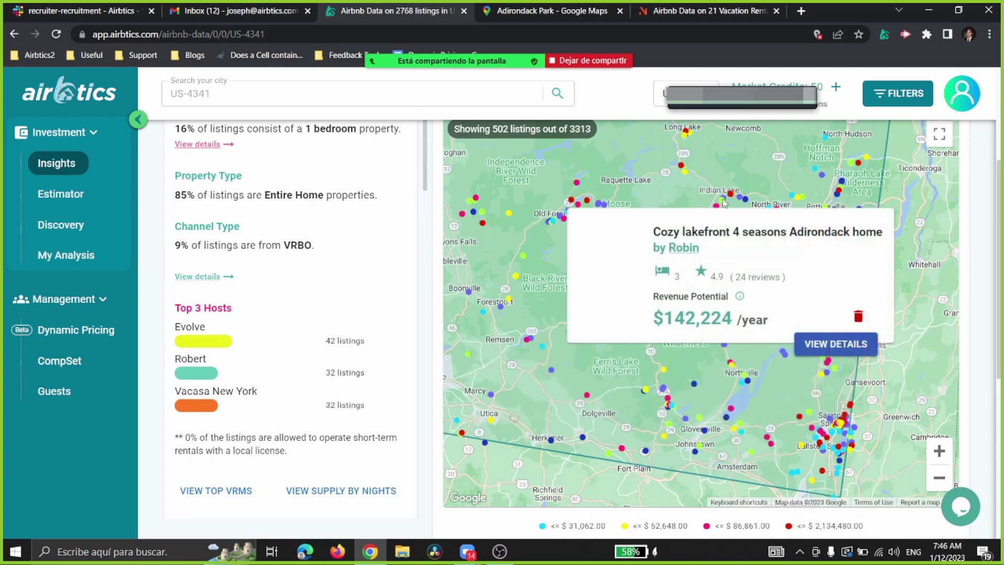
# Step: Filter the insights to 2-bedroom homes only ($41,149 revenue, 49% occupancy, $220 nightly)
pyautogui.click(895, 97)
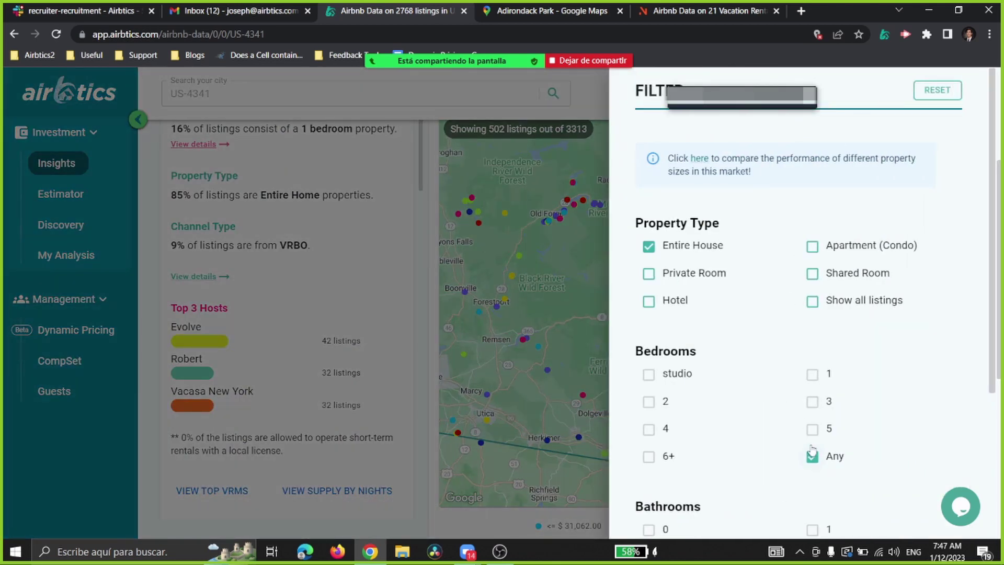
pyautogui.click(813, 457)
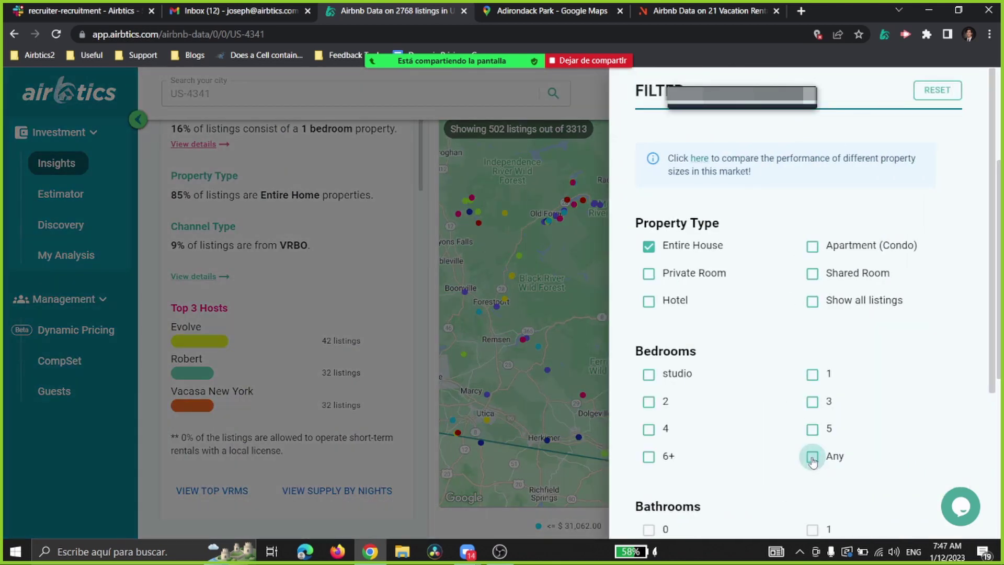
pyautogui.click(651, 407)
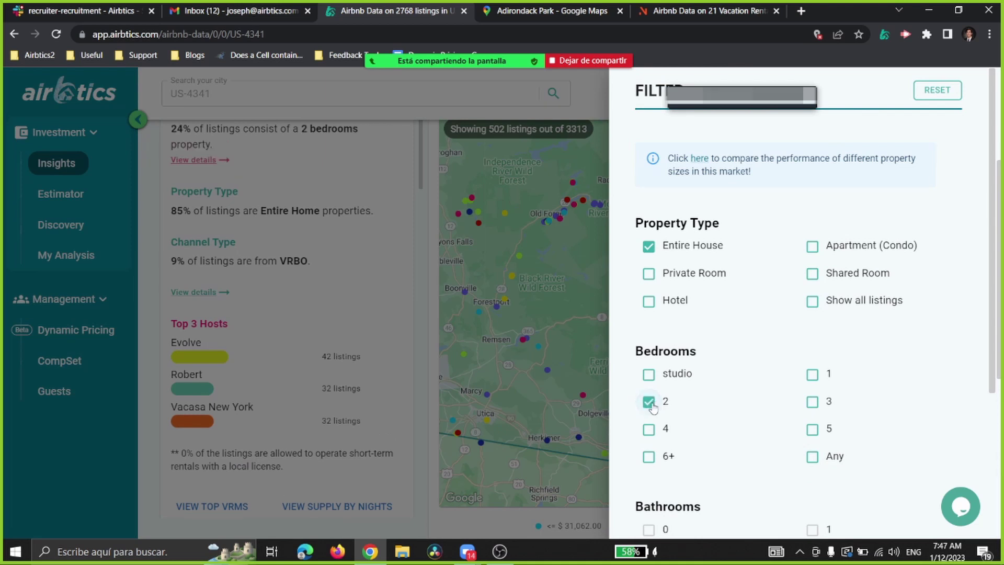
pyautogui.scroll(-4, 742, 403)
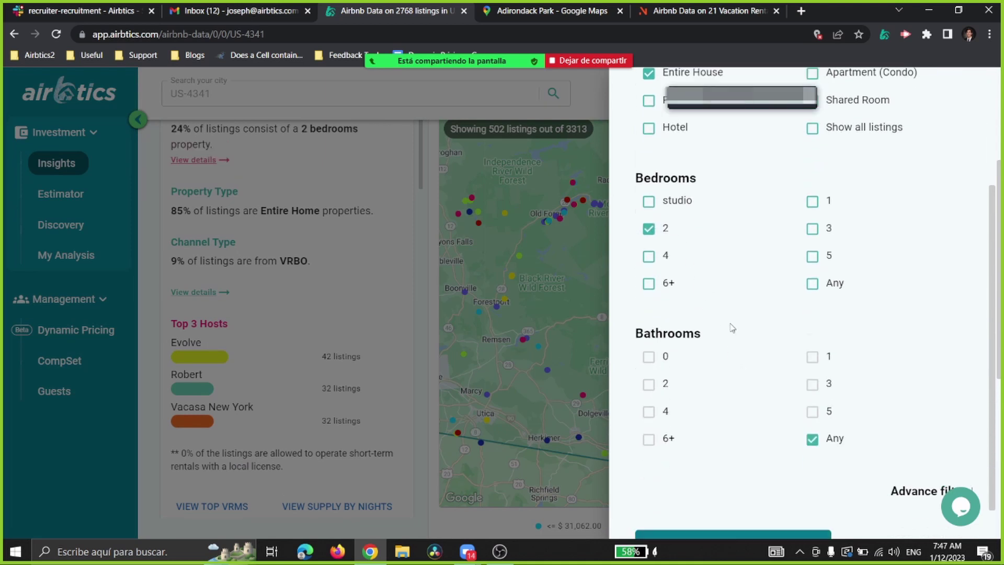
pyautogui.click(729, 509)
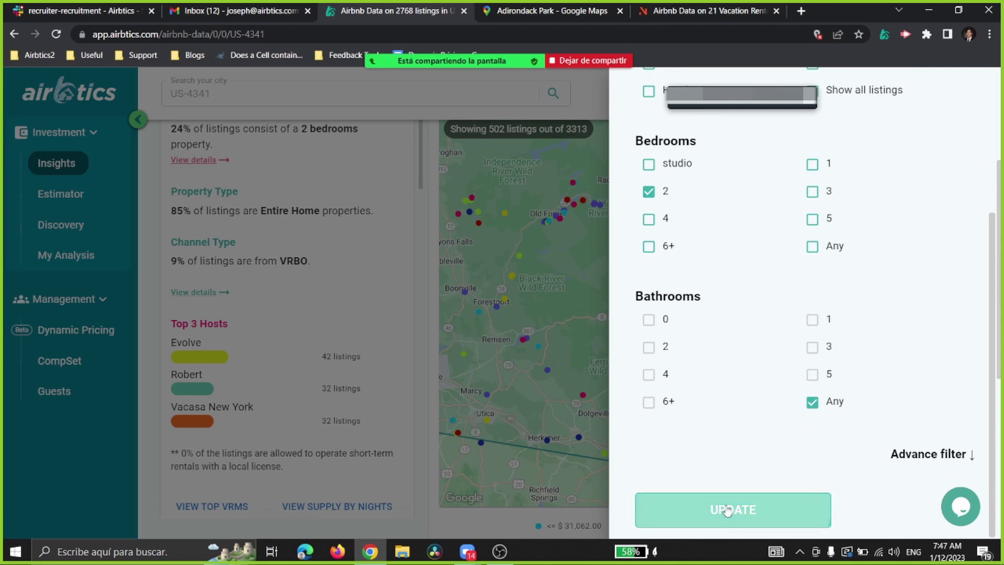
pyautogui.click(428, 262)
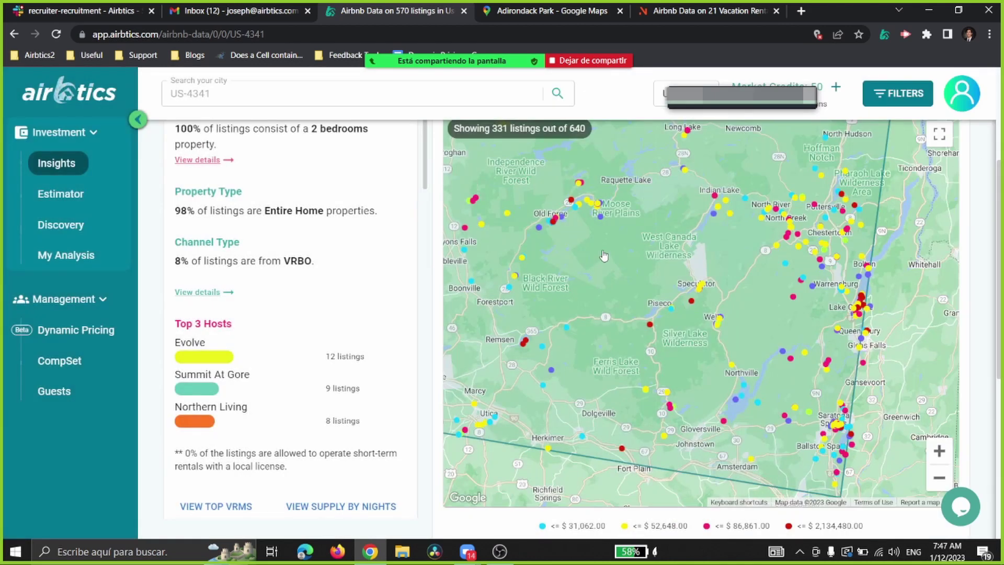
pyautogui.moveTo(807, 232)
pyautogui.scroll(1, 581, 210)
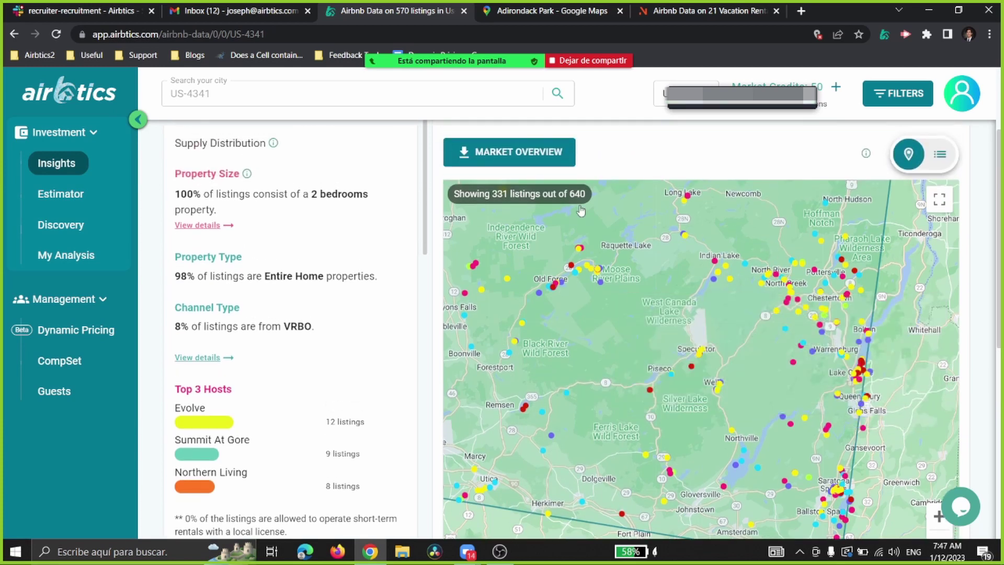
pyautogui.moveTo(729, 270)
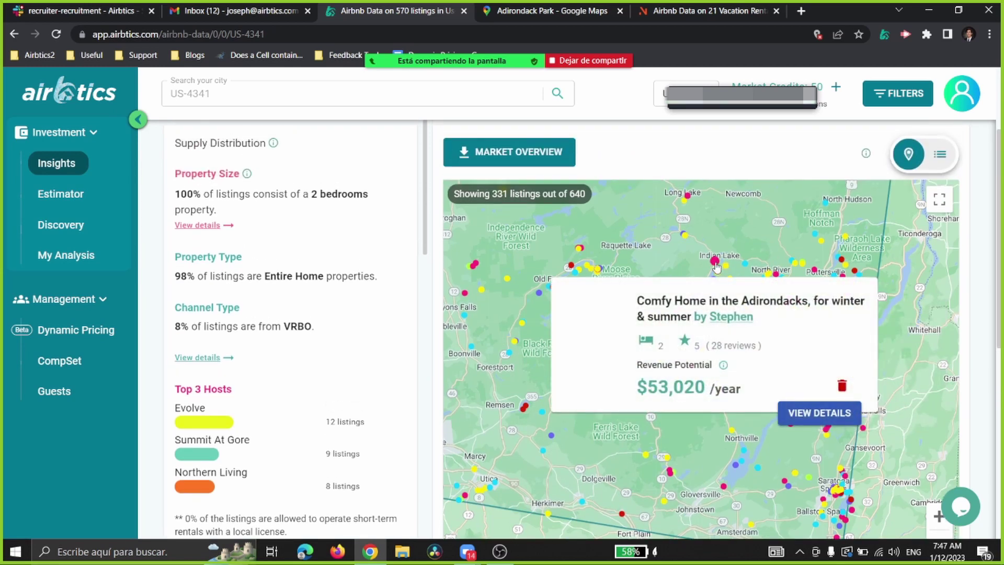
pyautogui.moveTo(686, 240)
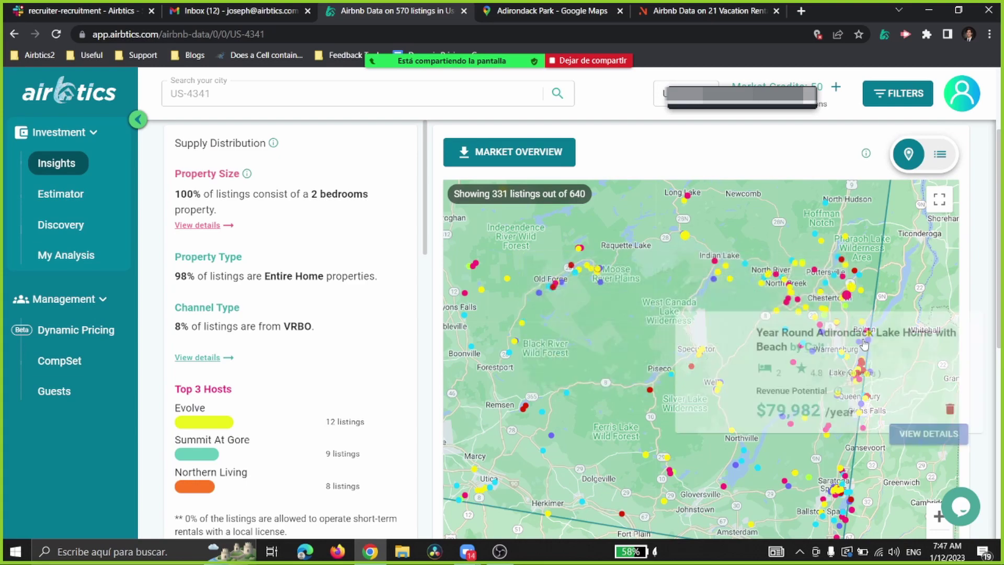
pyautogui.moveTo(840, 260)
pyautogui.scroll(3, 664, 208)
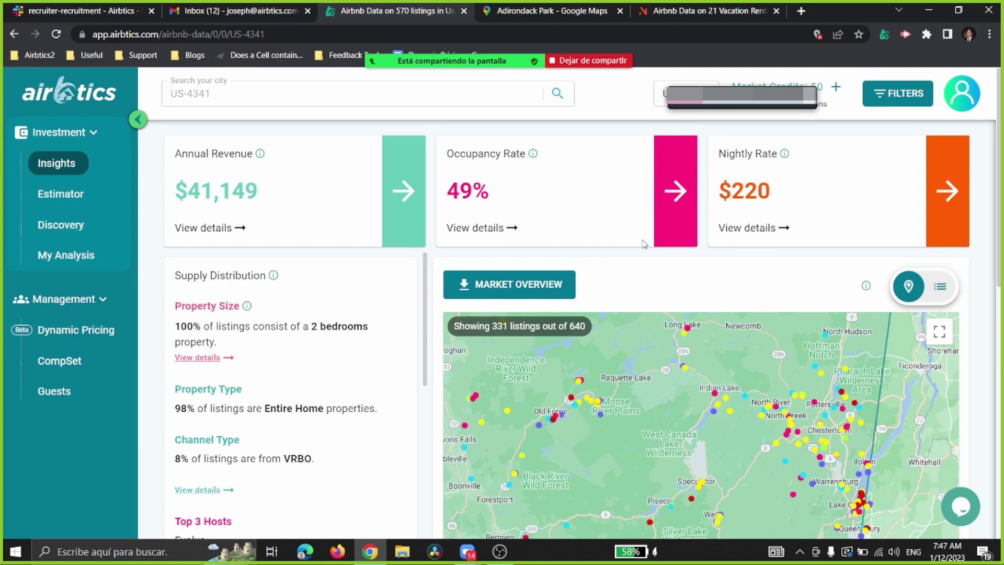
# Step: Download the market overview CSV and open it maximized in Excel
pyautogui.click(898, 94)
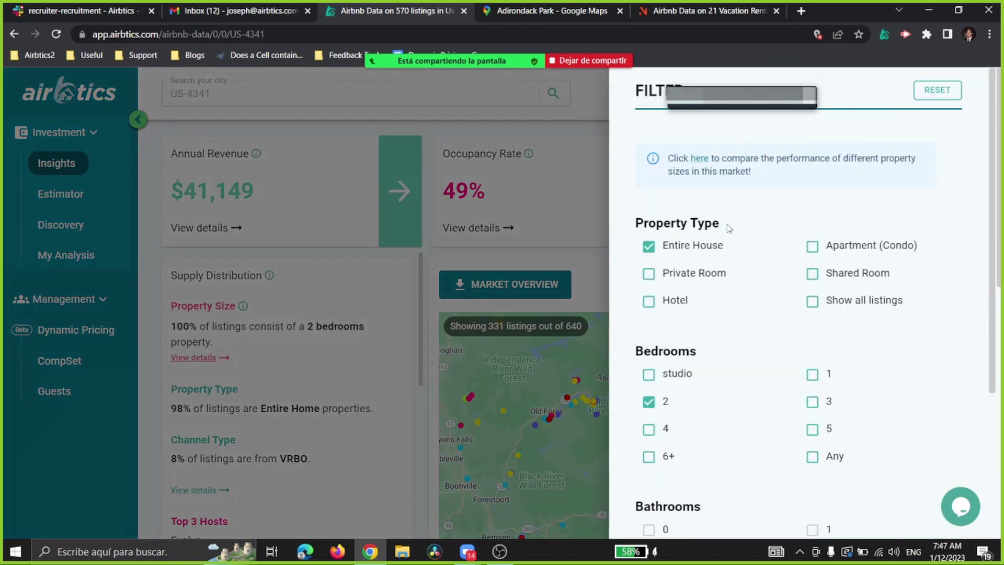
pyautogui.click(586, 261)
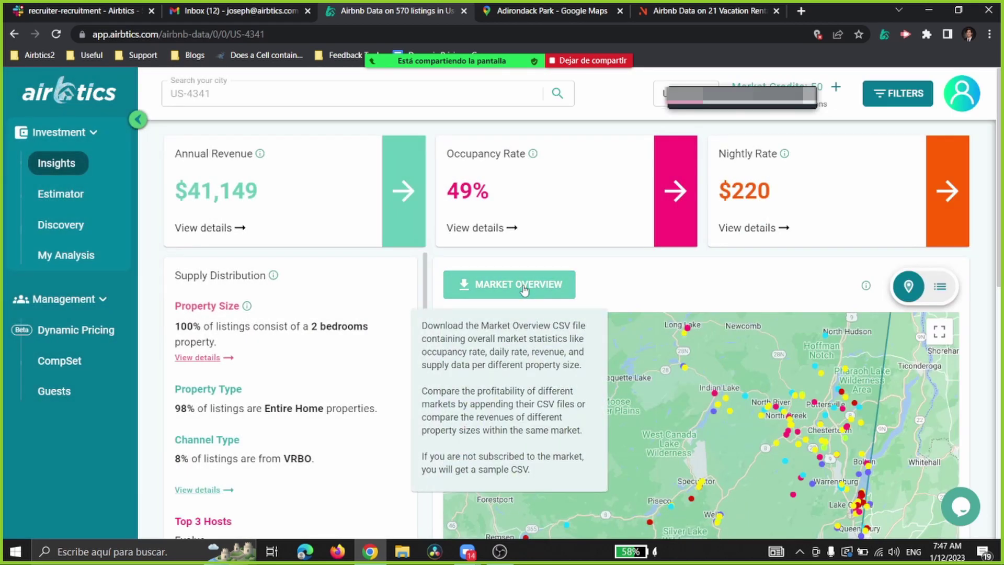
pyautogui.click(525, 291)
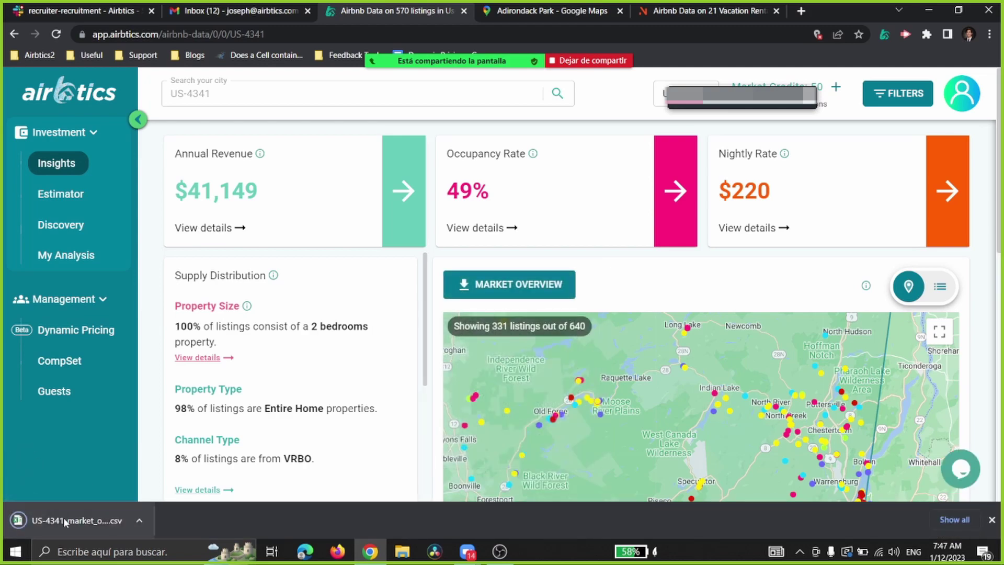
pyautogui.click(65, 521)
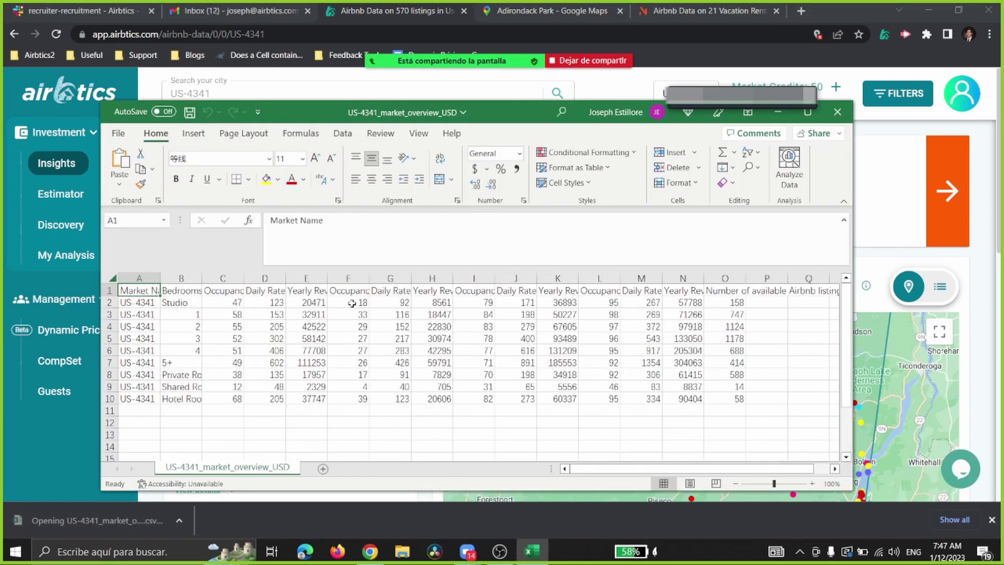
pyautogui.click(808, 111)
# Step: Dismiss the subscription notice and bold the Bedrooms cells B1:B10
pyautogui.keyDown('ctrl'); pyautogui.scroll(5, 78, 238); pyautogui.keyUp('ctrl')
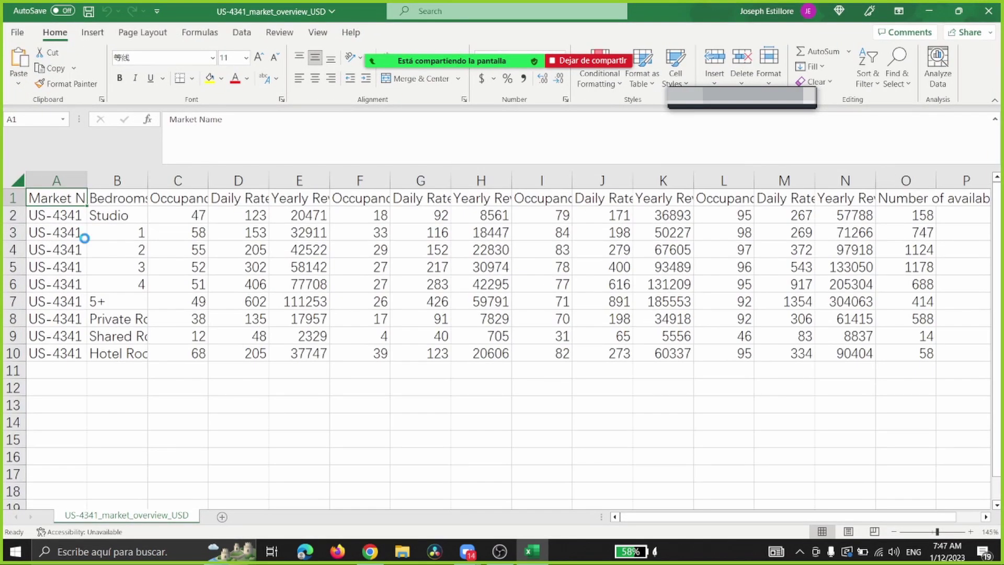
pyautogui.click(643, 176)
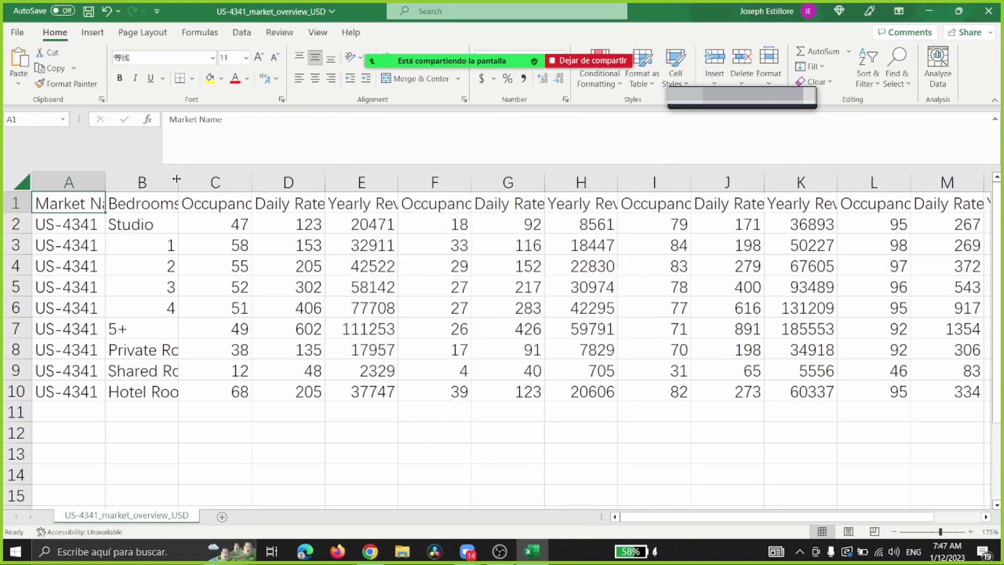
pyautogui.moveTo(167, 204); pyautogui.dragTo(171, 384)
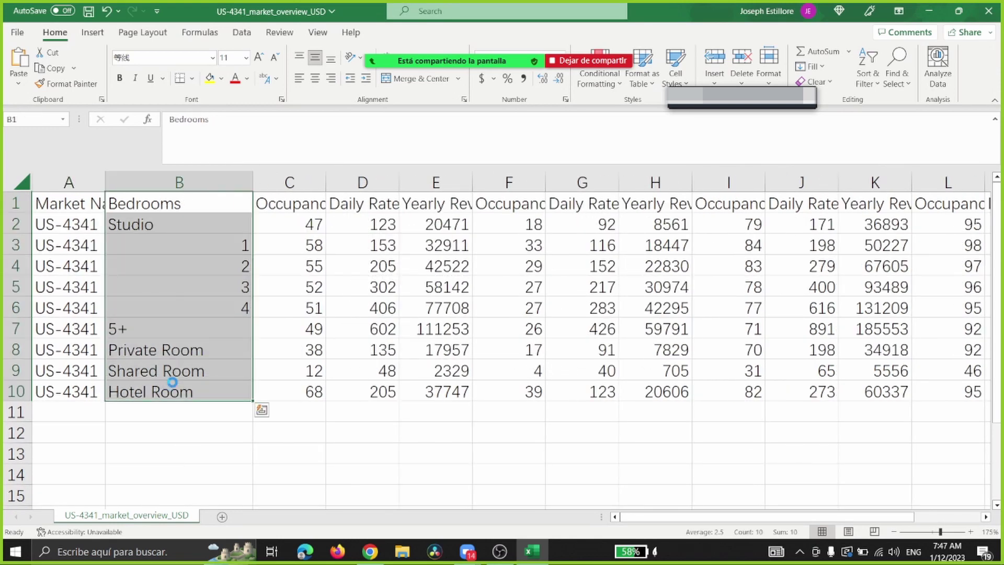
pyautogui.hotkey('ctrl', 'b')
# Step: Widen column E, bold E1:E10 and apply dollar Accounting format to E2:E10
pyautogui.moveTo(469, 183); pyautogui.dragTo(616, 183)
pyautogui.moveTo(521, 204); pyautogui.dragTo(500, 387)
pyautogui.hotkey('ctrl', 'b')
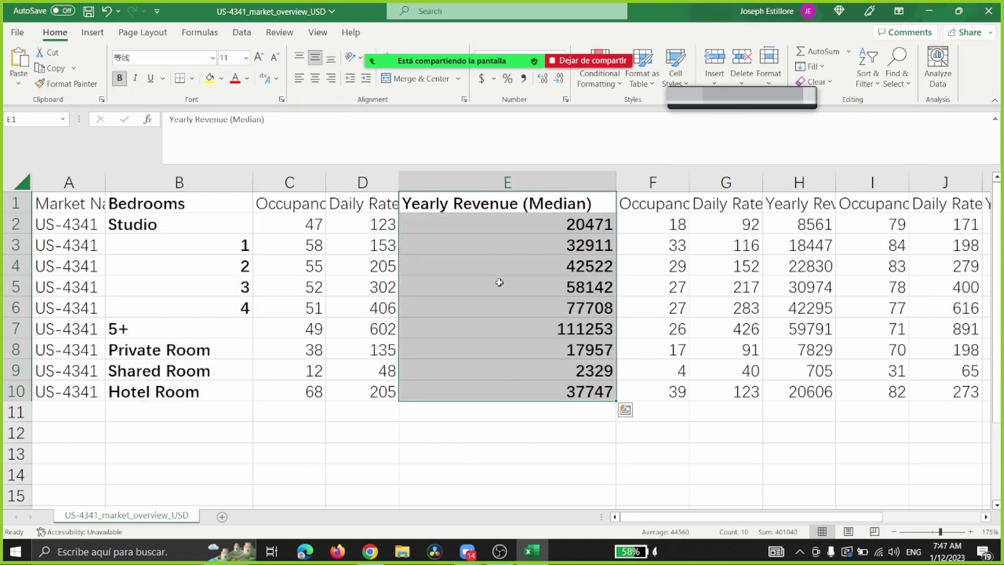
pyautogui.moveTo(552, 221); pyautogui.dragTo(550, 382)
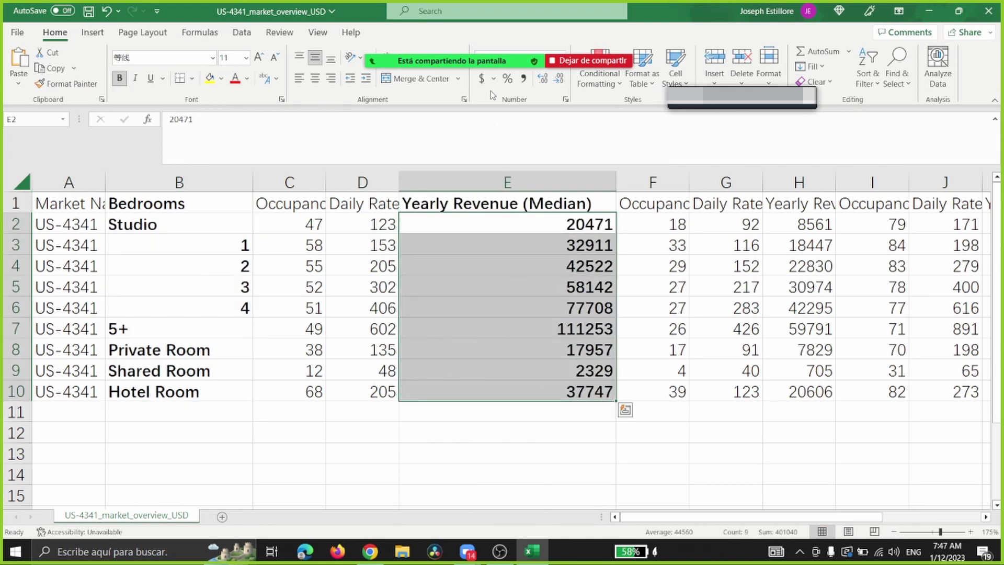
pyautogui.click(482, 78)
# Step: Review the 2-, 3- and 5+ bedroom revenue figures, then minimize Excel
pyautogui.click(505, 293)
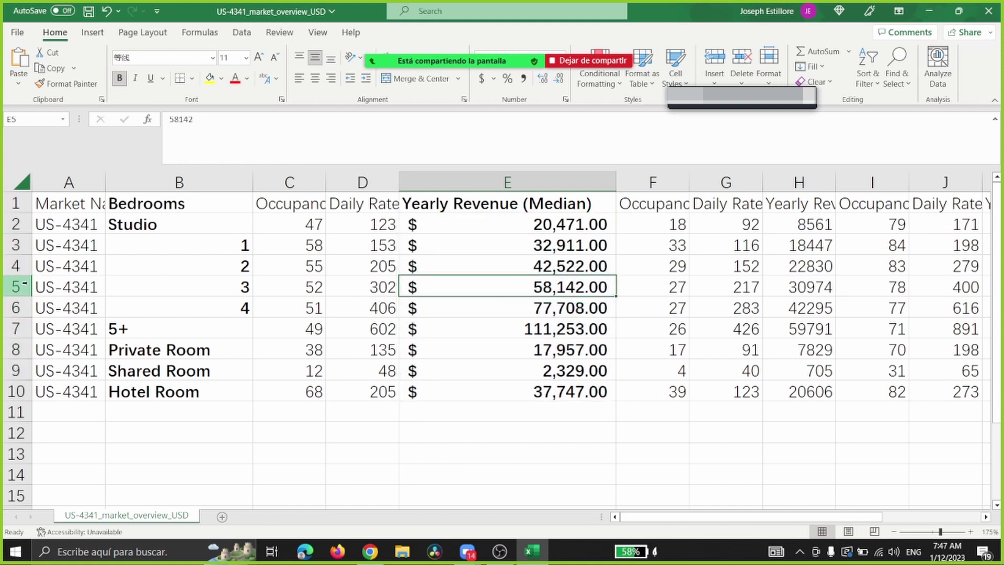
pyautogui.click(15, 266)
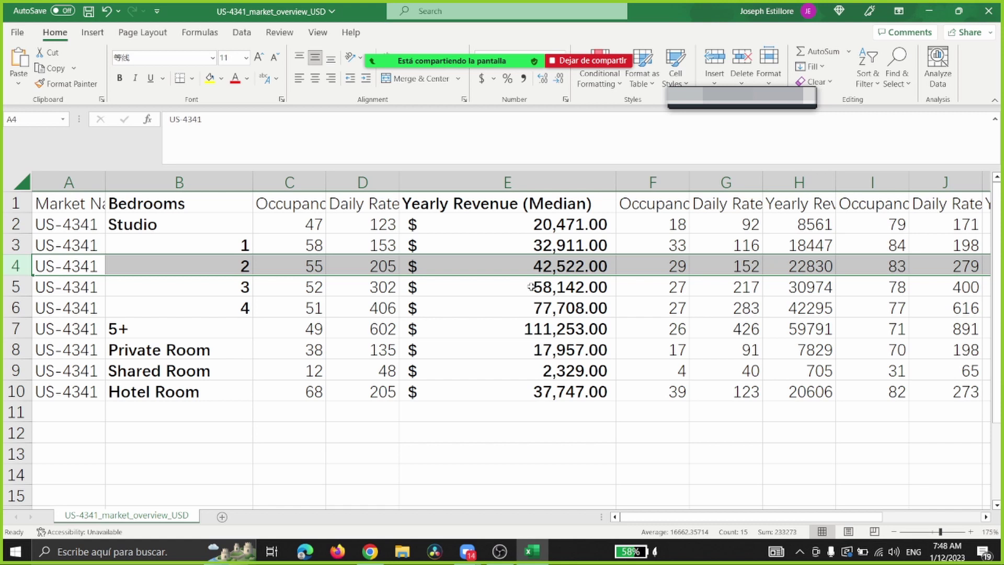
pyautogui.click(556, 333)
pyautogui.moveTo(559, 304); pyautogui.dragTo(556, 351)
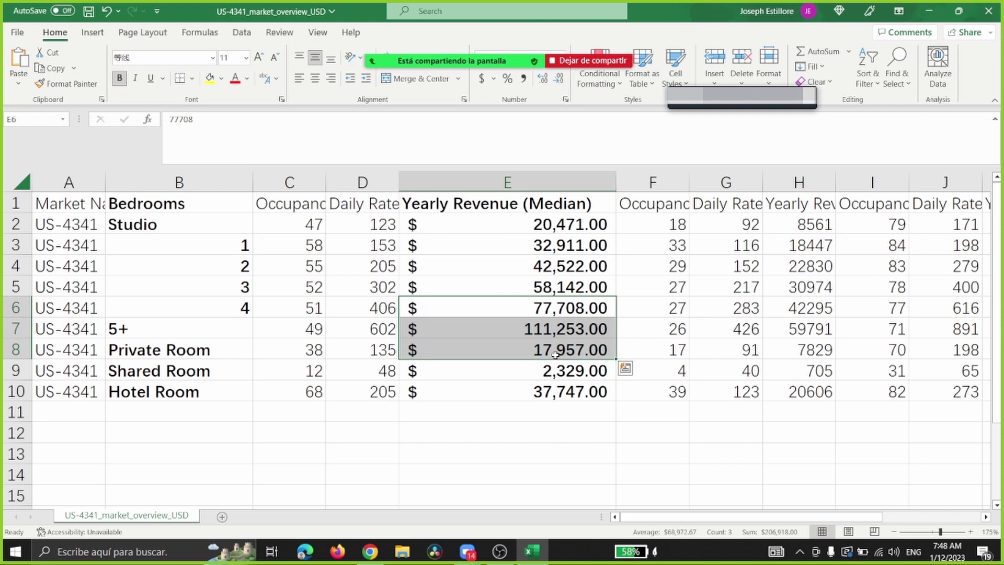
pyautogui.click(546, 302)
pyautogui.moveTo(523, 303); pyautogui.dragTo(555, 350)
pyautogui.click(491, 289)
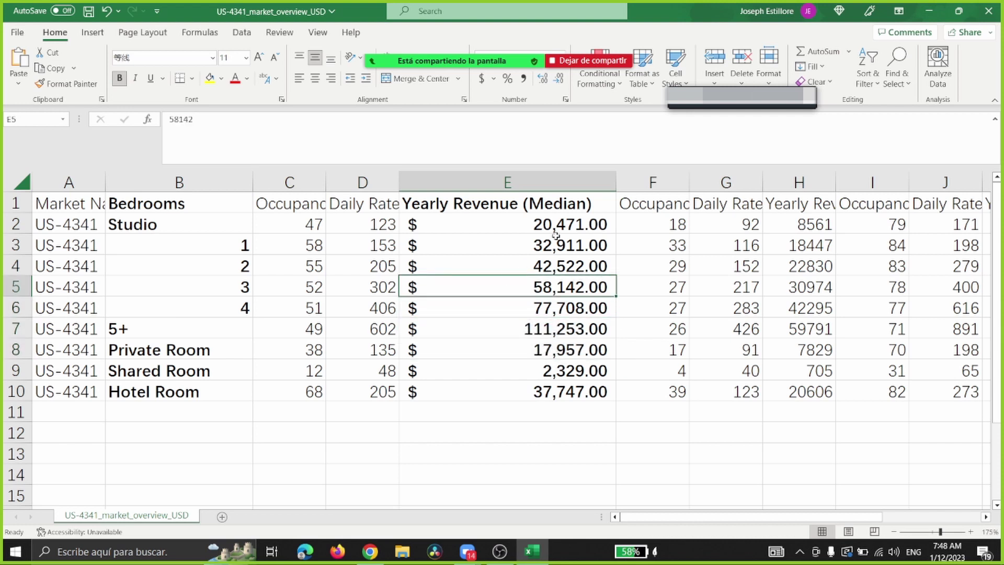
pyautogui.moveTo(546, 208); pyautogui.dragTo(533, 382)
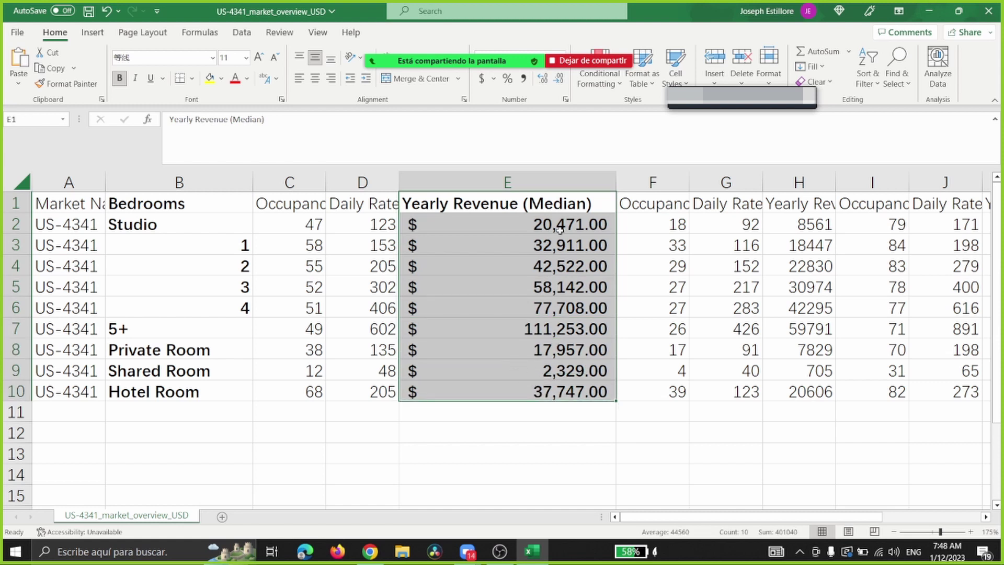
pyautogui.click(927, 17)
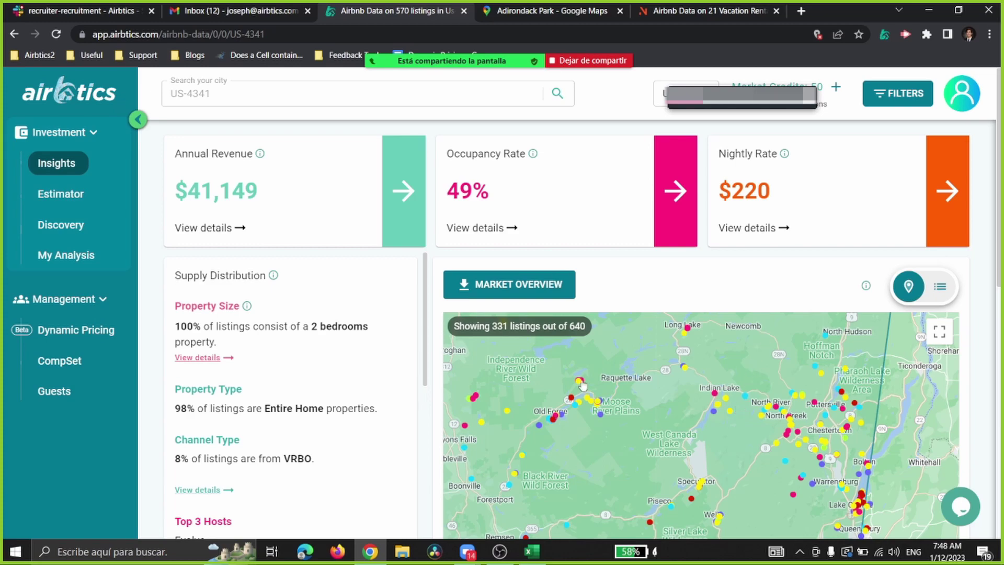
# Step: Glance at the spreadsheet, pan toward High Peaks, and reload Insights via the Estimator page
pyautogui.click(532, 552)
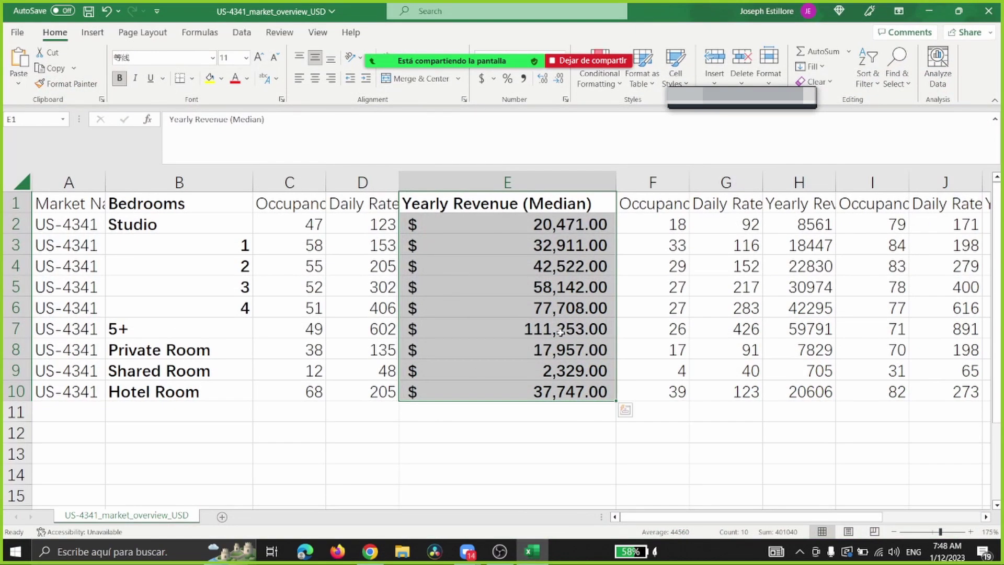
pyautogui.click(531, 552)
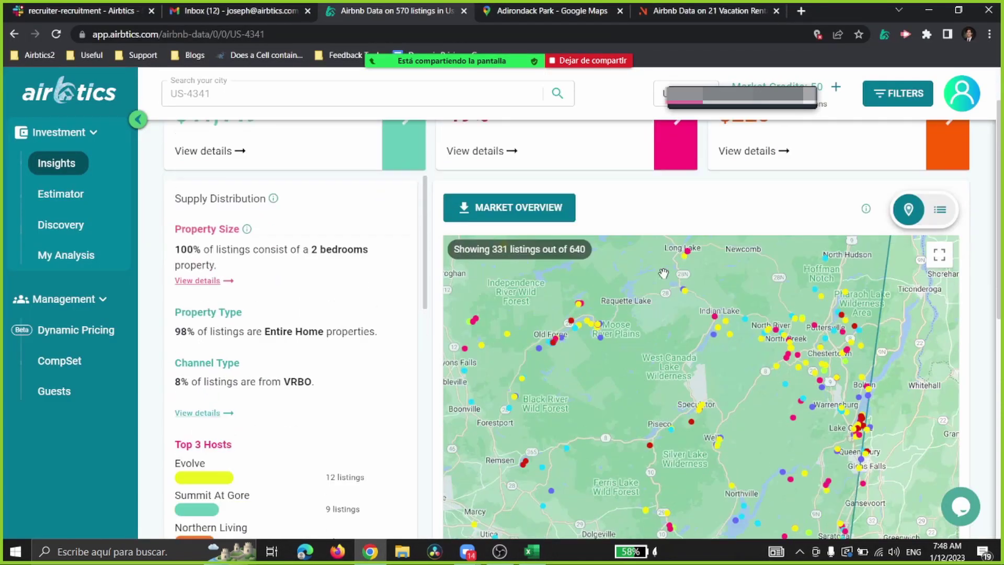
pyautogui.scroll(-3, 670, 293)
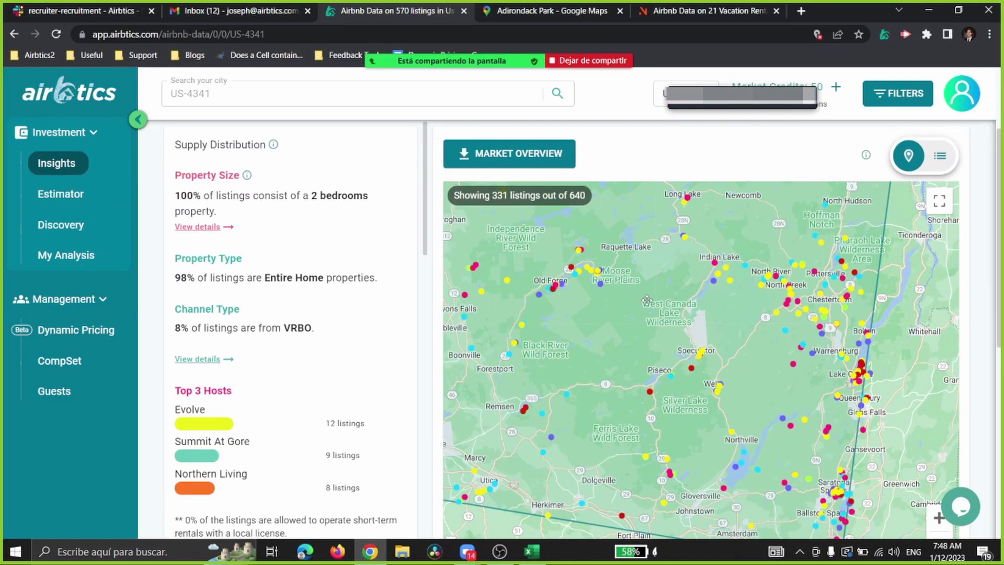
pyautogui.moveTo(648, 294); pyautogui.dragTo(592, 393)
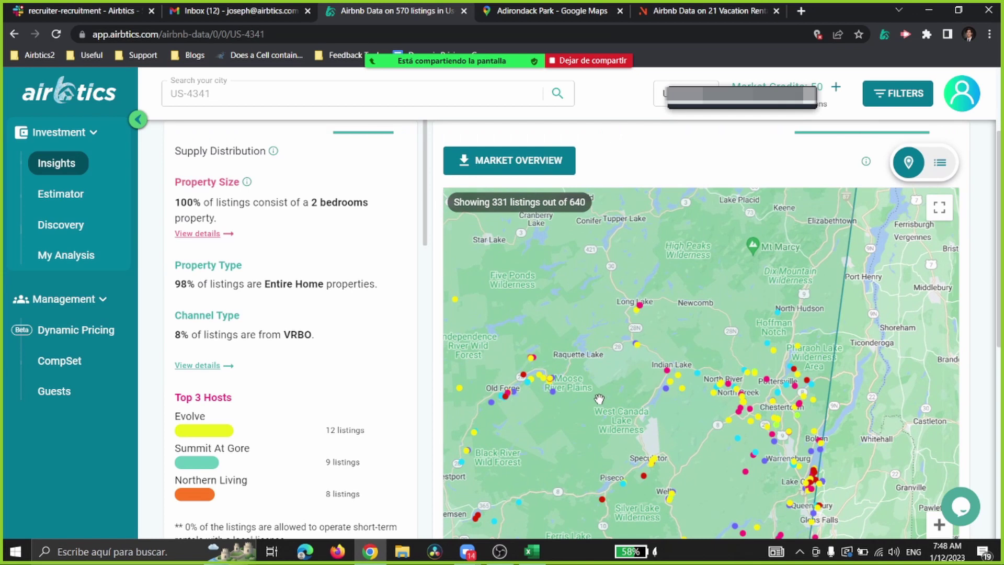
pyautogui.scroll(3, 407, 347)
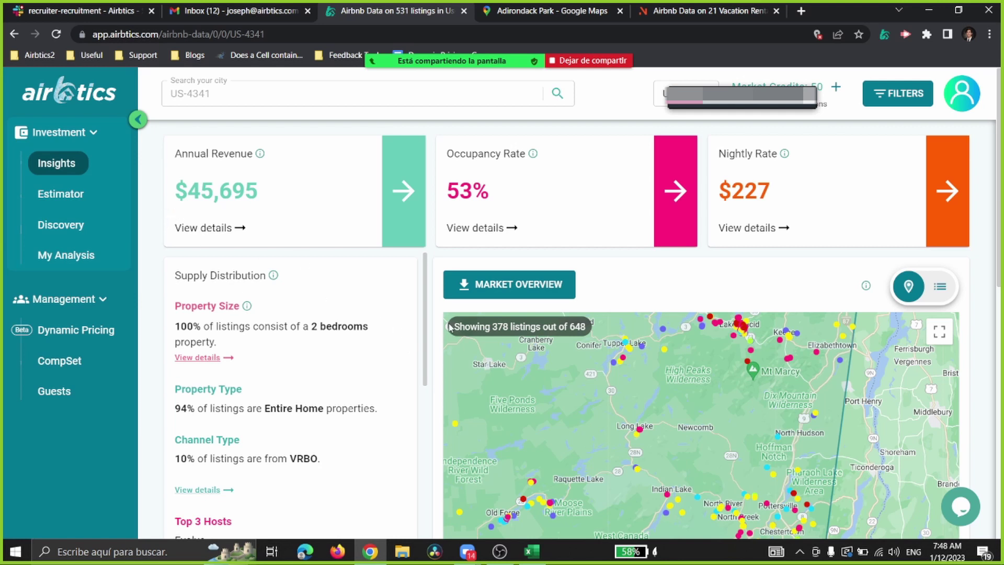
pyautogui.click(62, 202)
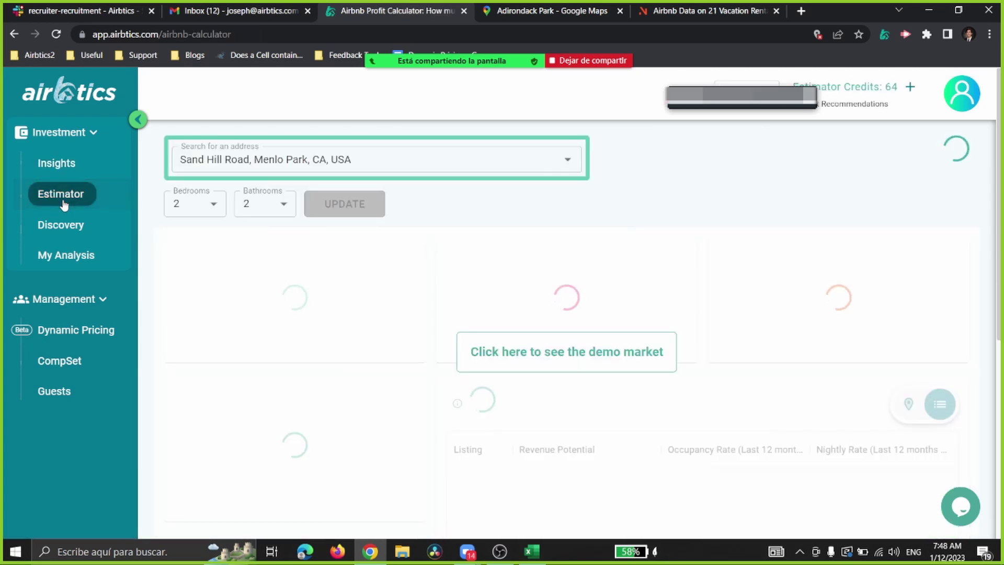
pyautogui.click(66, 172)
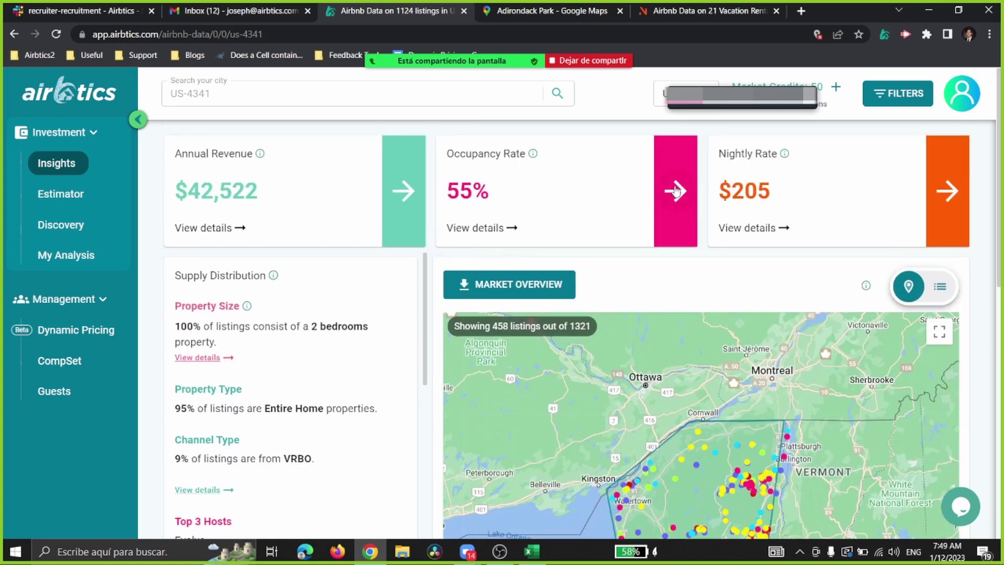
# Step: Expand the Occupancy Rate card into its Dec 2021–Nov 2022 monthly chart
pyautogui.click(675, 190)
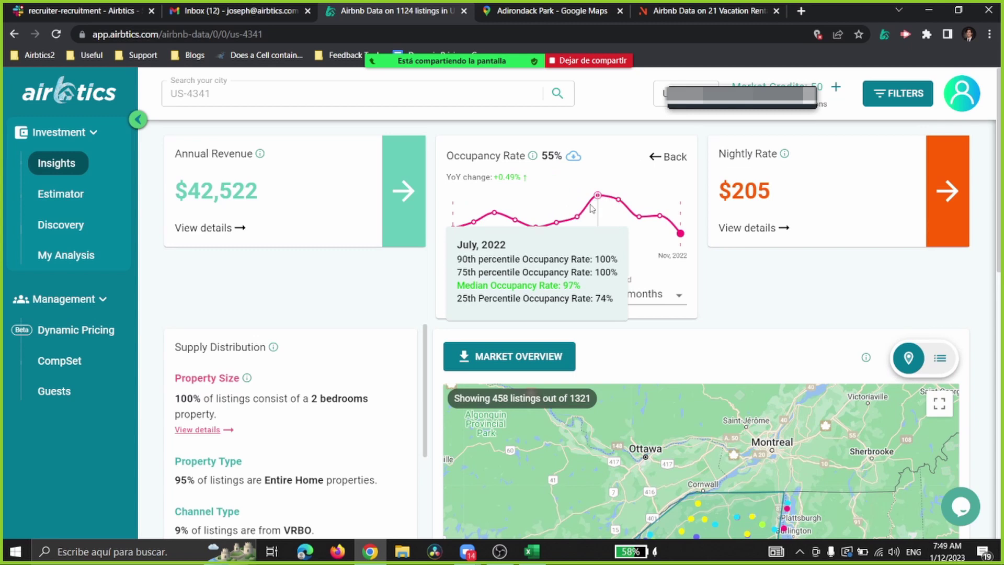
pyautogui.click(660, 158)
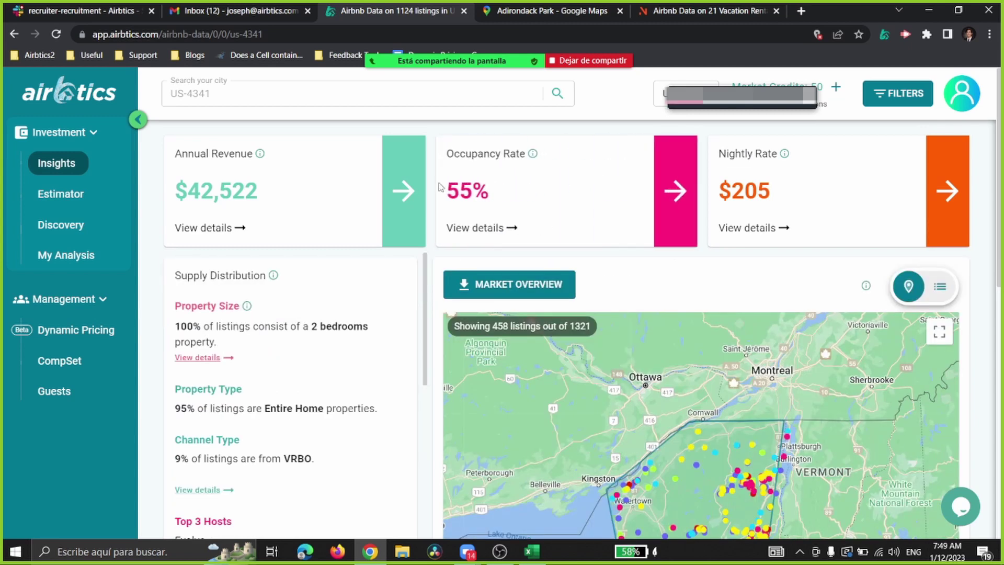
pyautogui.click(409, 193)
pyautogui.click(396, 157)
pyautogui.click(675, 191)
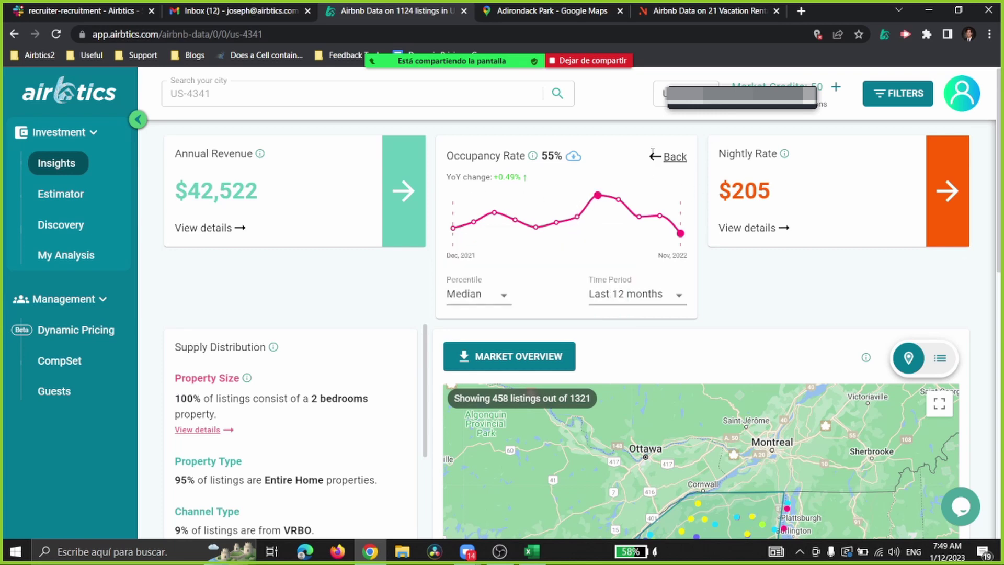
pyautogui.click(669, 157)
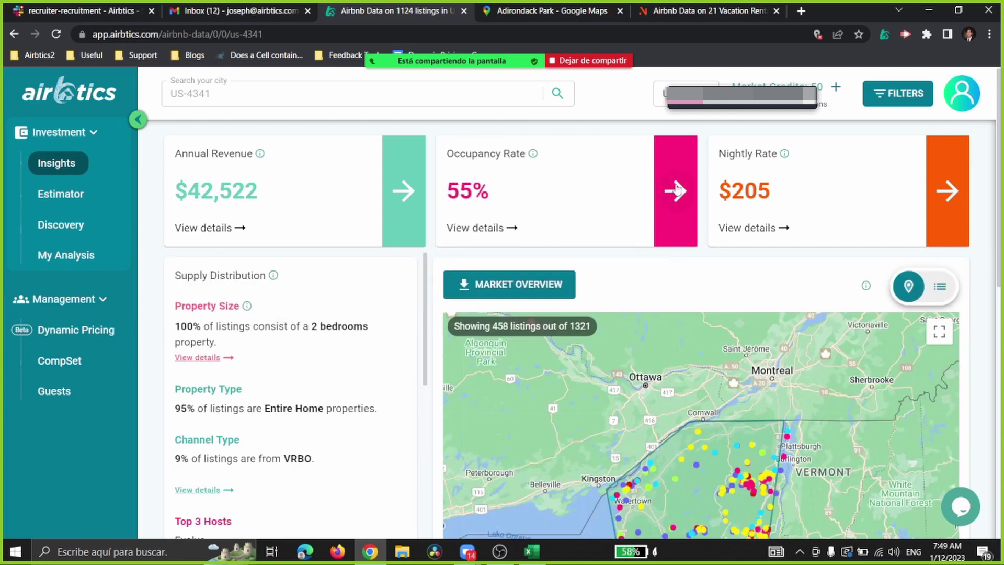
pyautogui.click(676, 190)
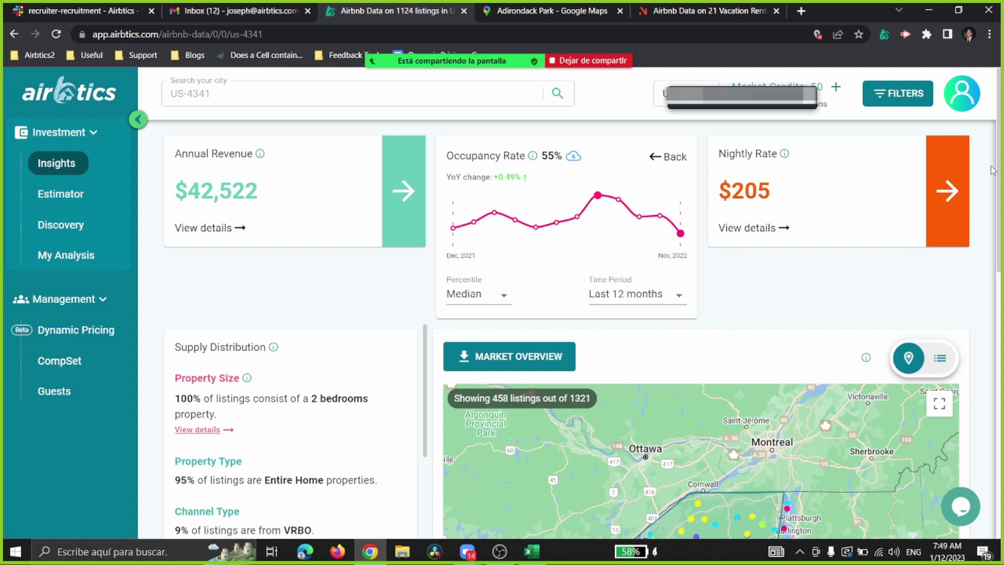
# Step: Zoom the map in one level and preview The Buckton House listing
pyautogui.scroll(-1, 996, 172)
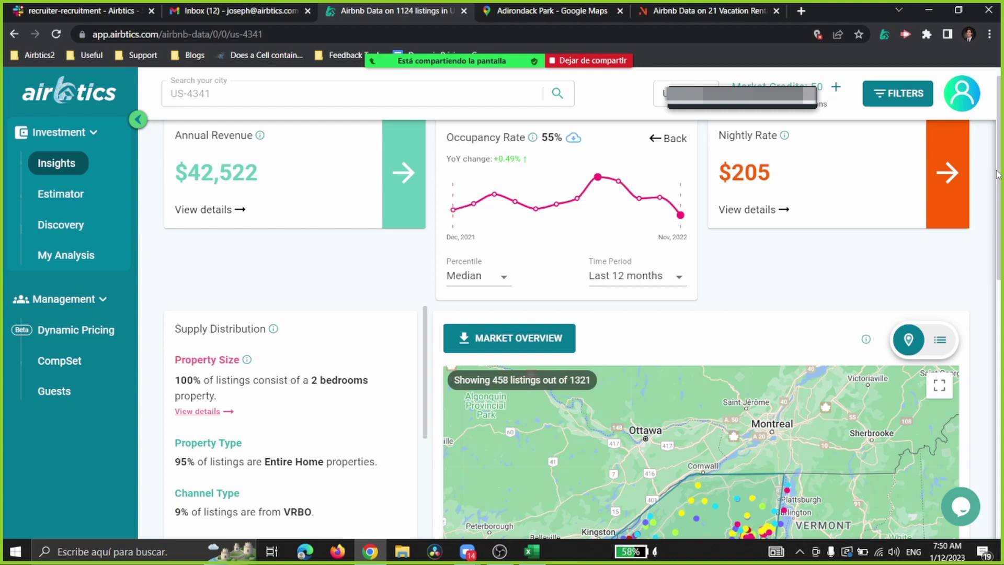
pyautogui.scroll(-4, 900, 424)
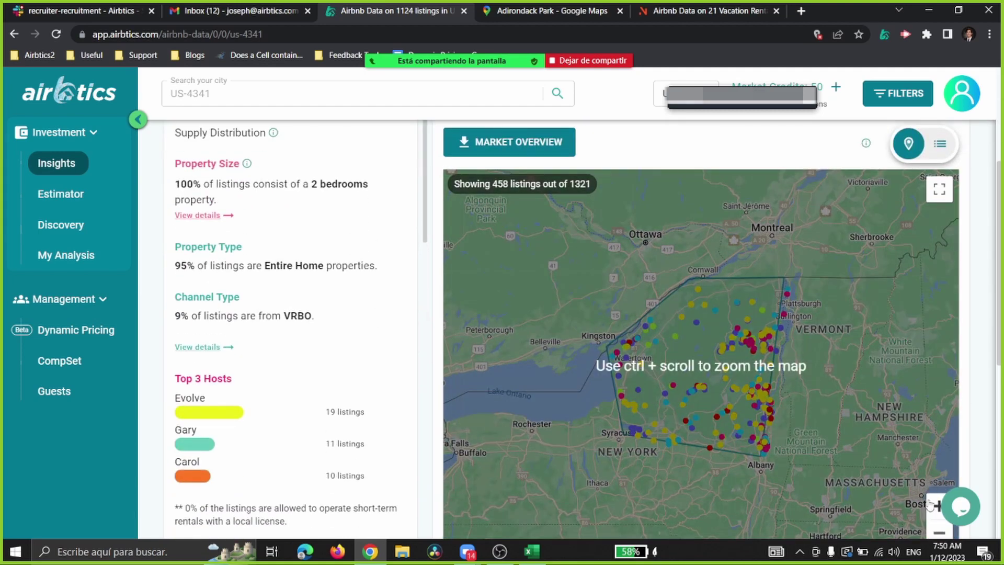
pyautogui.click(932, 507)
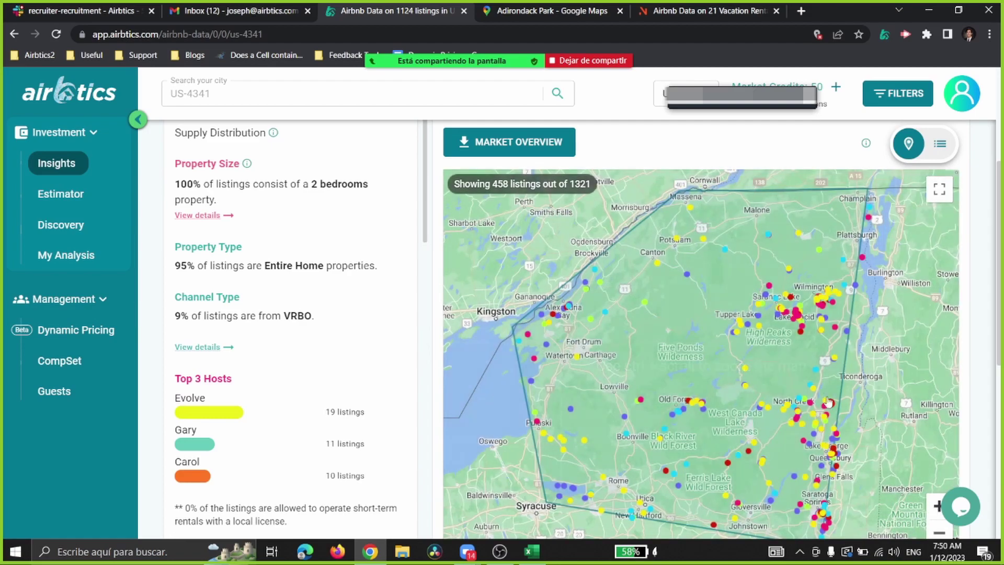
pyautogui.scroll(3, 767, 383)
pyautogui.click(703, 369)
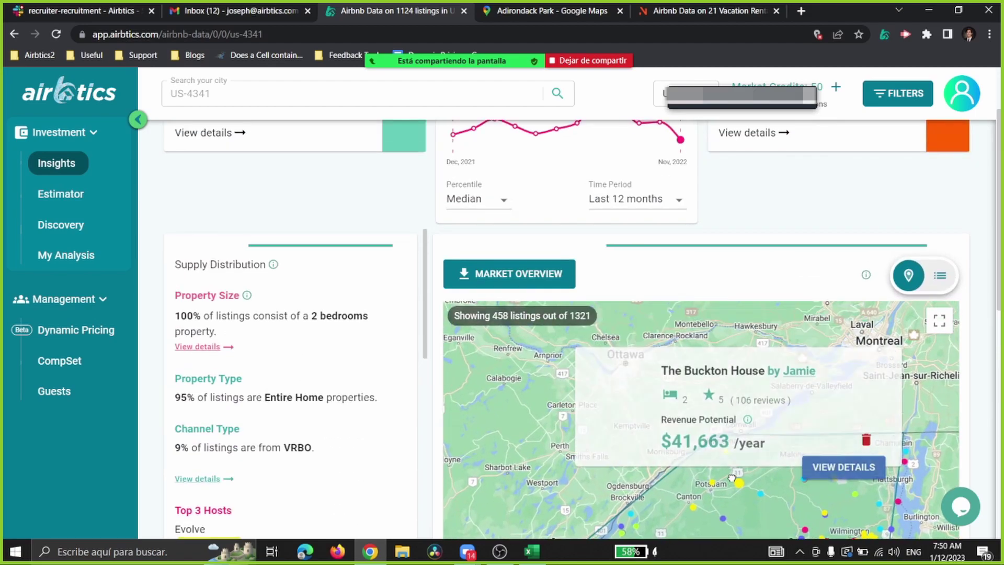
pyautogui.scroll(1, 806, 475)
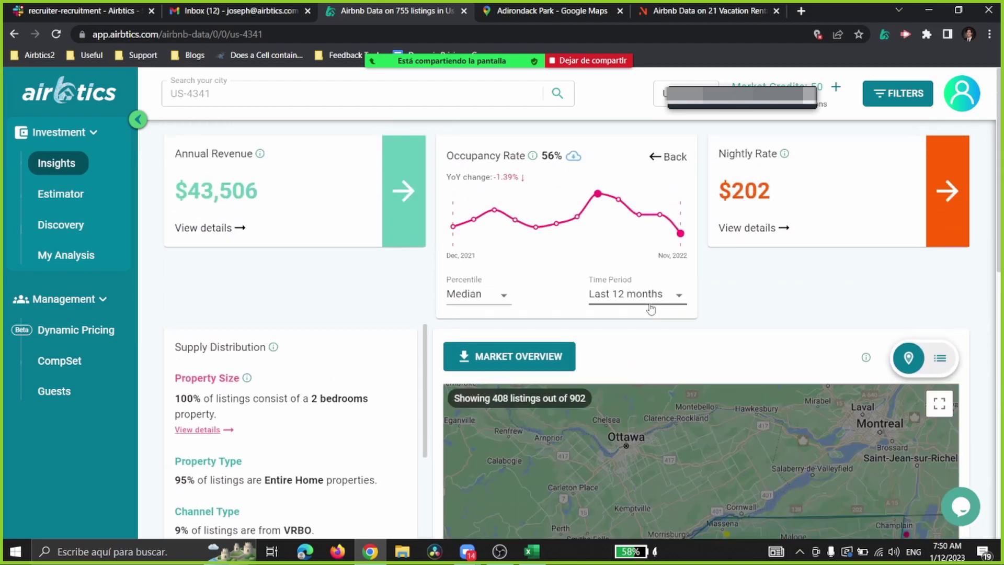
# Step: Pan the map across the region and back toward the Adirondack listings
pyautogui.moveTo(806, 476); pyautogui.dragTo(696, 507)
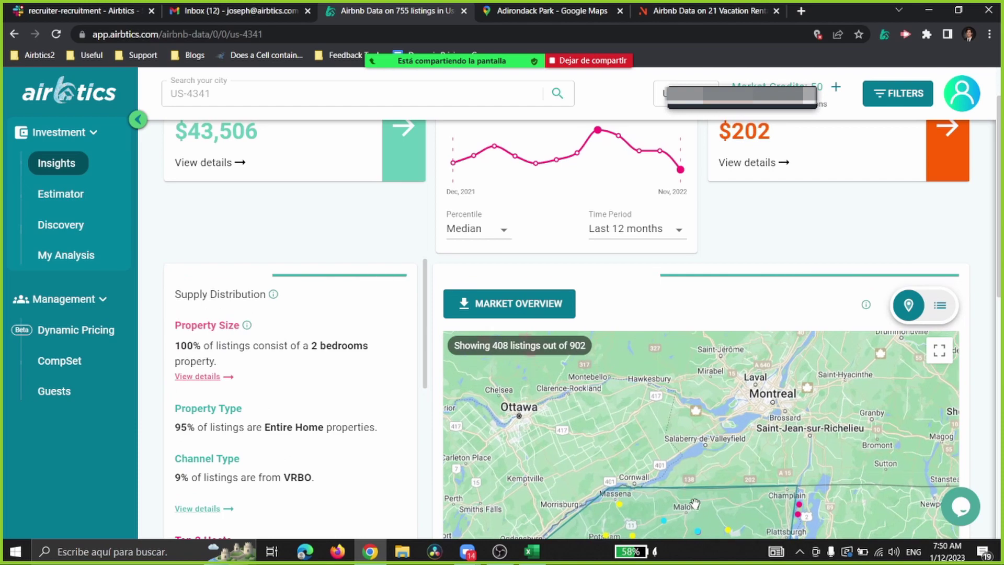
pyautogui.scroll(-1, 696, 506)
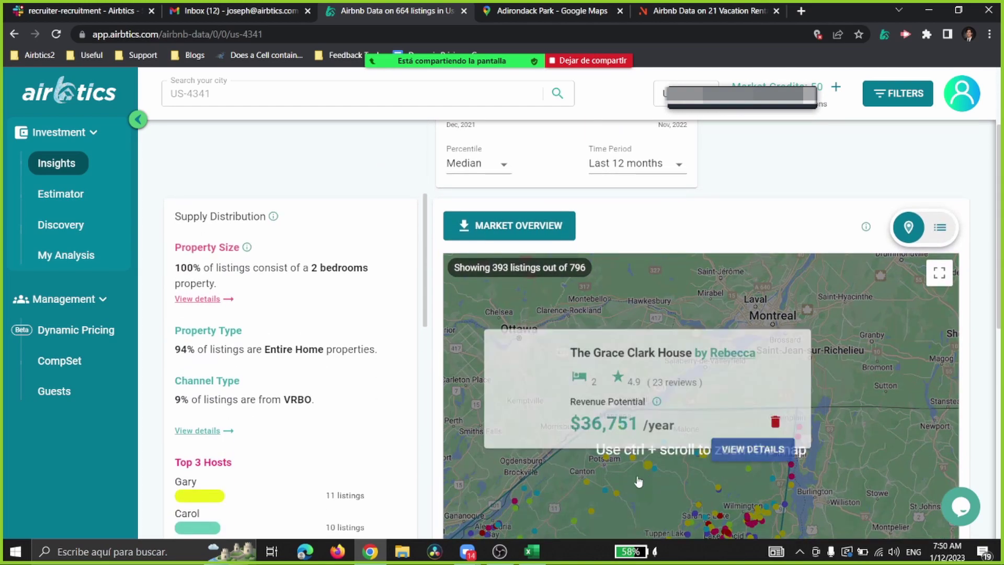
pyautogui.moveTo(615, 373); pyautogui.dragTo(775, 375)
pyautogui.scroll(2, 775, 375)
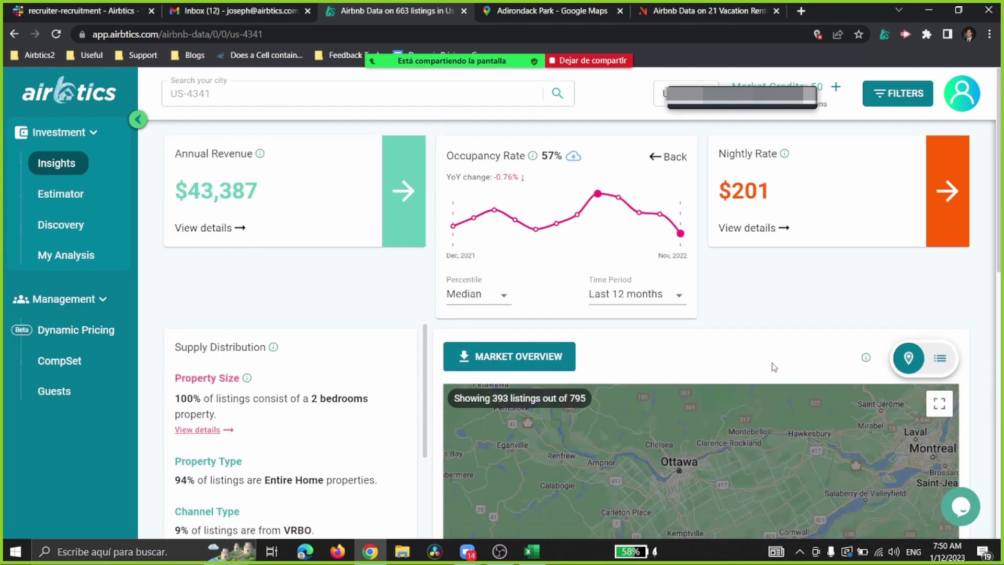
pyautogui.scroll(-1, 774, 368)
pyautogui.moveTo(837, 510); pyautogui.dragTo(791, 441)
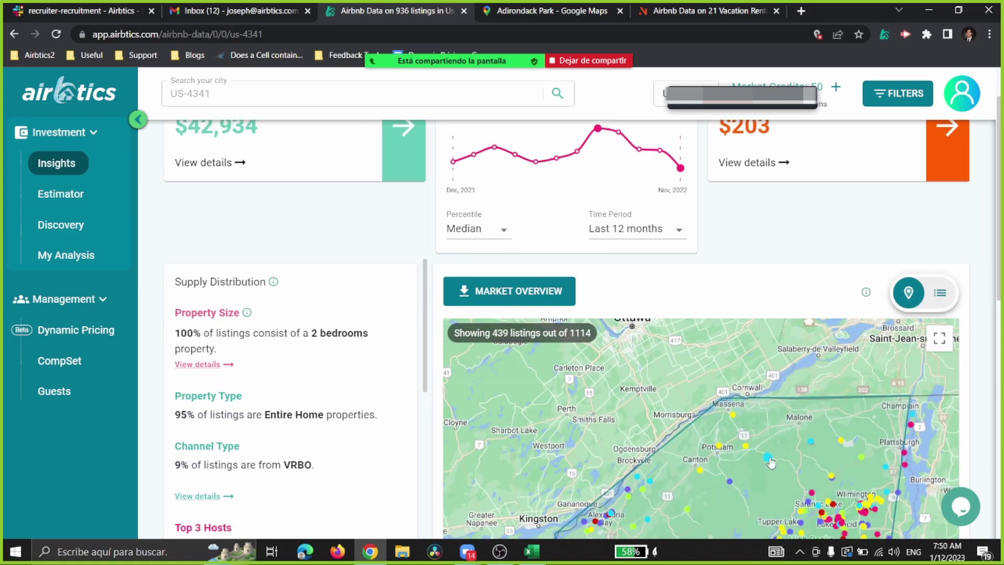
pyautogui.moveTo(761, 427)
pyautogui.moveTo(761, 428); pyautogui.dragTo(738, 369)
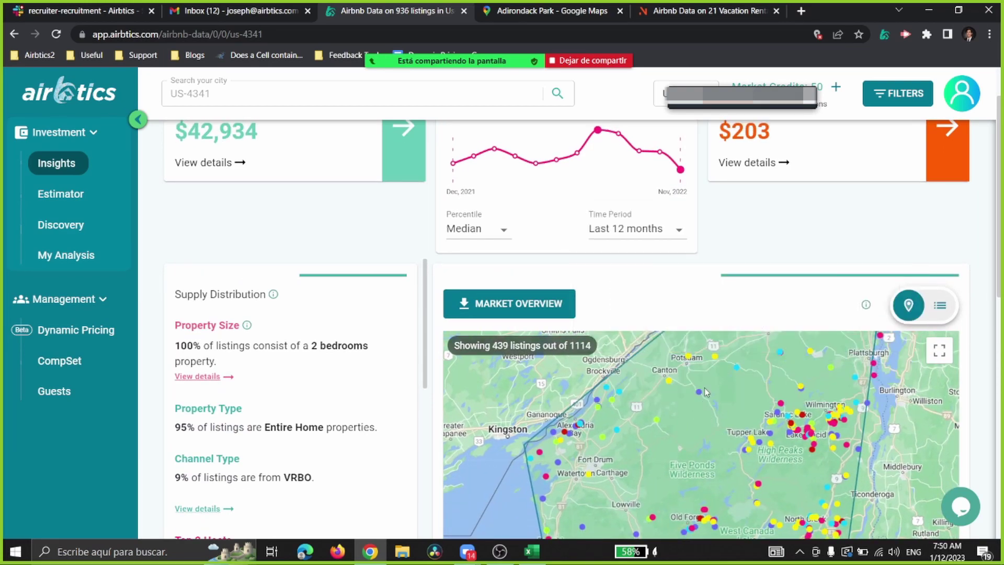
pyautogui.moveTo(695, 349)
pyautogui.scroll(1, 696, 293)
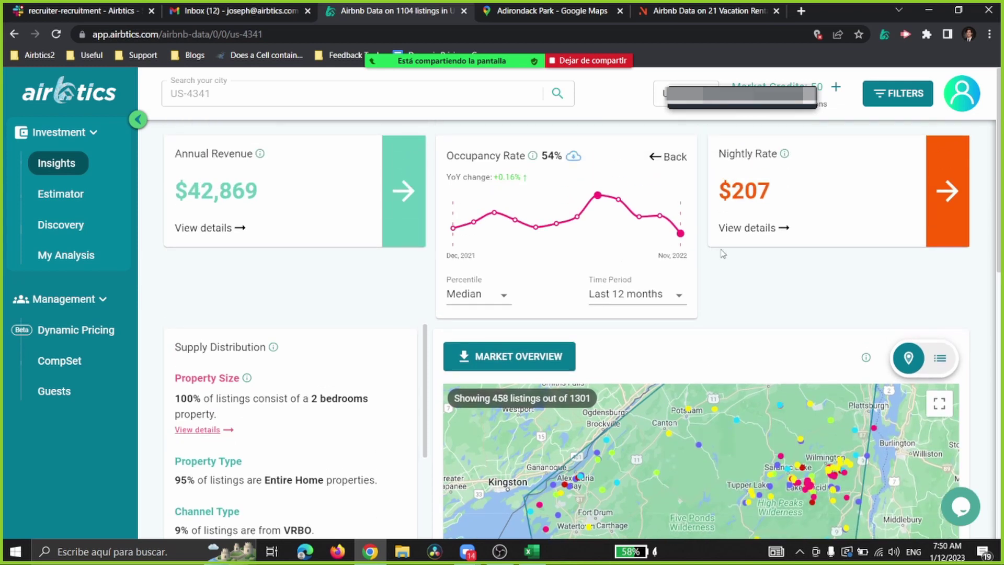
pyautogui.moveTo(734, 481); pyautogui.dragTo(763, 486)
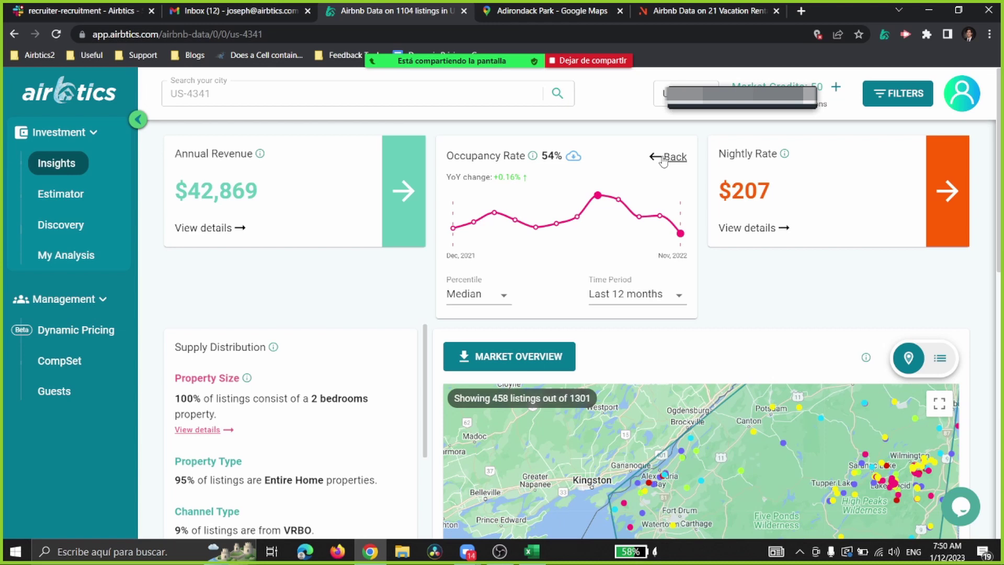
# Step: Zoom in three levels and centre the map on Saranac Lake and Lake Placid
pyautogui.scroll(-3, 805, 276)
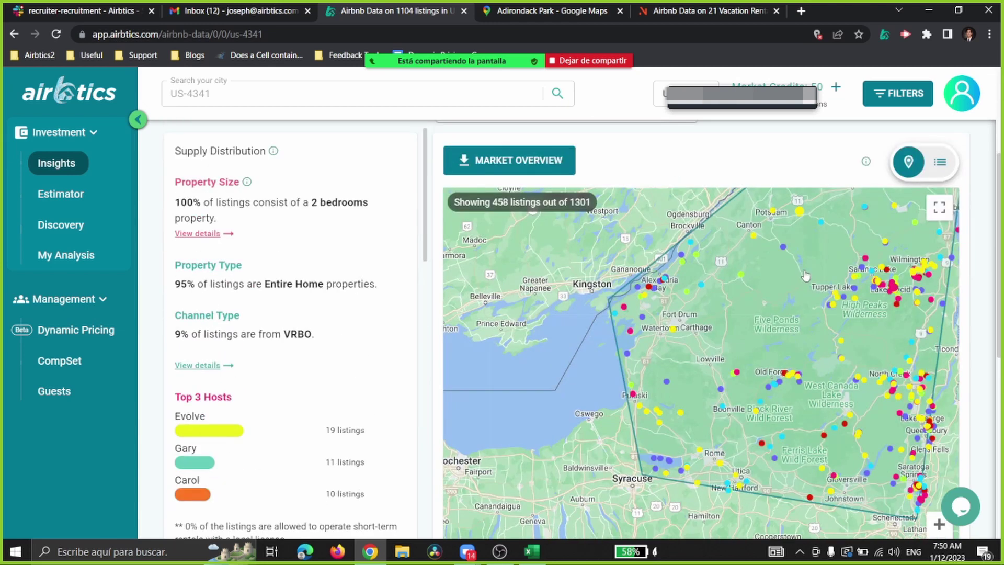
pyautogui.moveTo(787, 299); pyautogui.dragTo(609, 360)
pyautogui.scroll(-2, 774, 382)
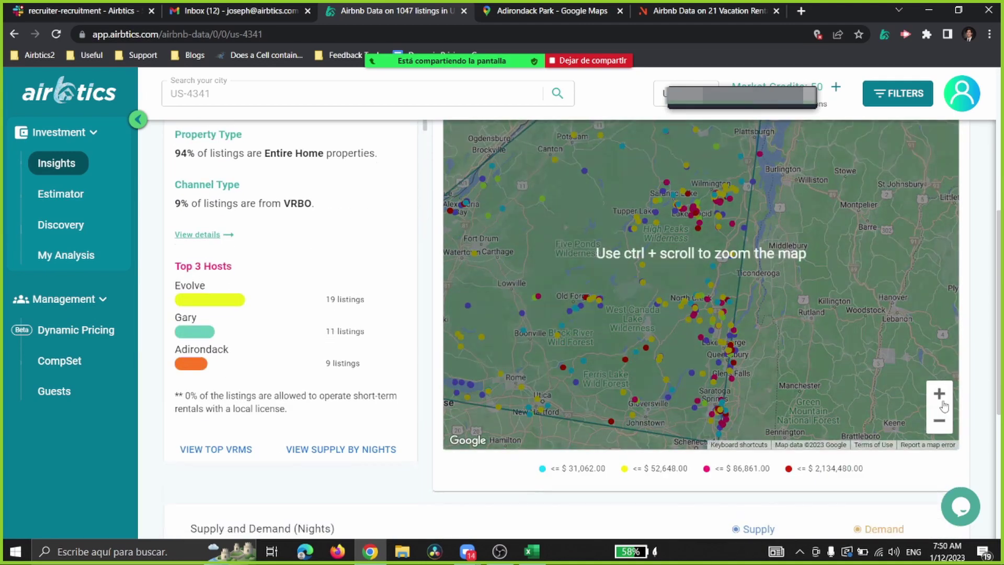
pyautogui.click(940, 399)
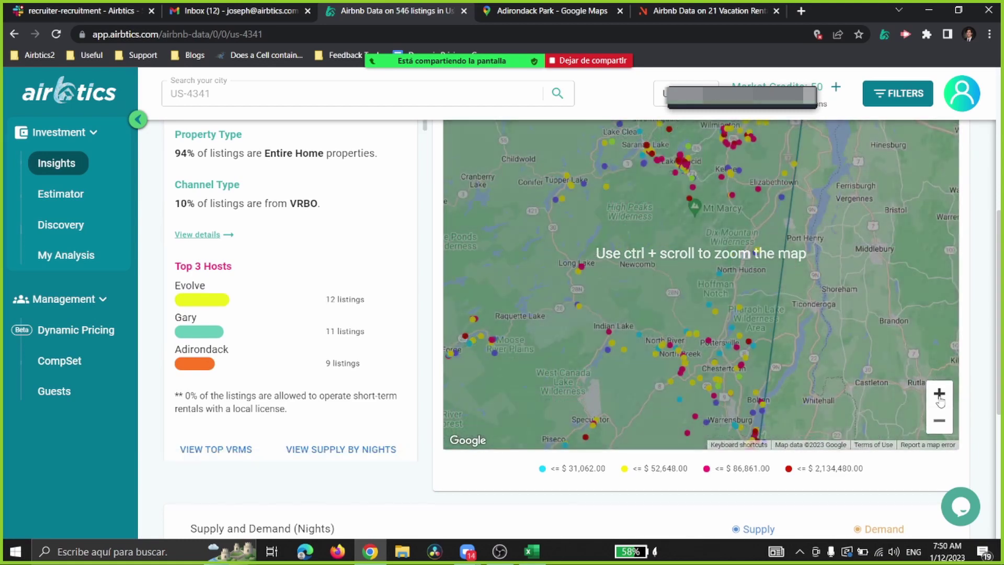
pyautogui.click(940, 393)
pyautogui.click(940, 394)
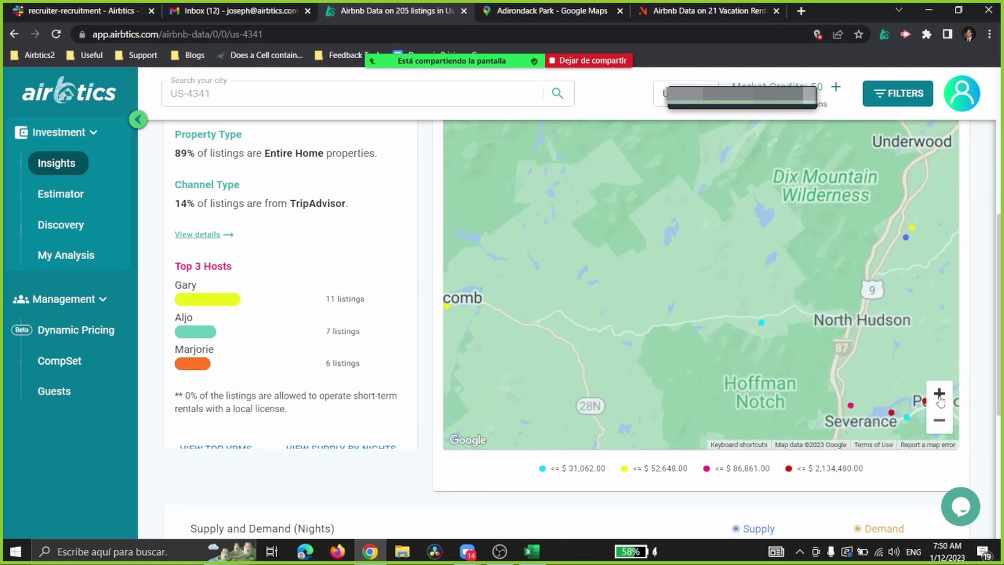
pyautogui.scroll(3, 755, 350)
pyautogui.moveTo(755, 350); pyautogui.dragTo(749, 510)
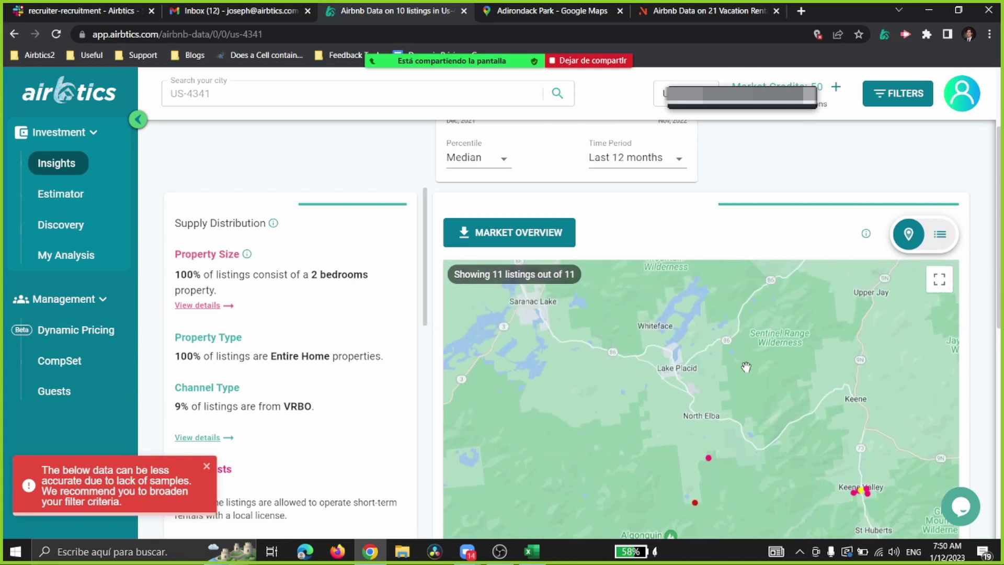
pyautogui.moveTo(695, 328); pyautogui.dragTo(816, 400)
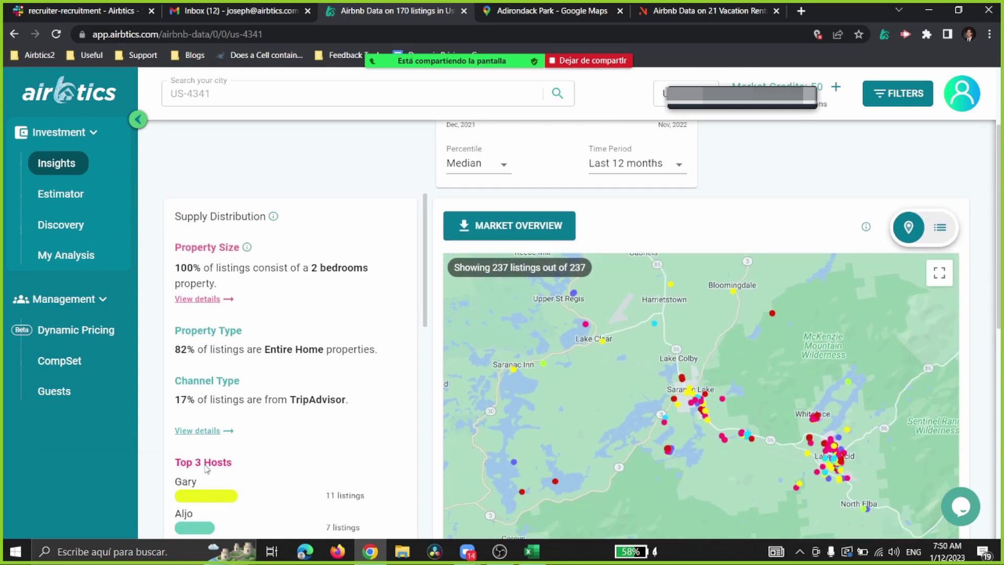
pyautogui.scroll(-1, 722, 230)
pyautogui.scroll(-3, 721, 230)
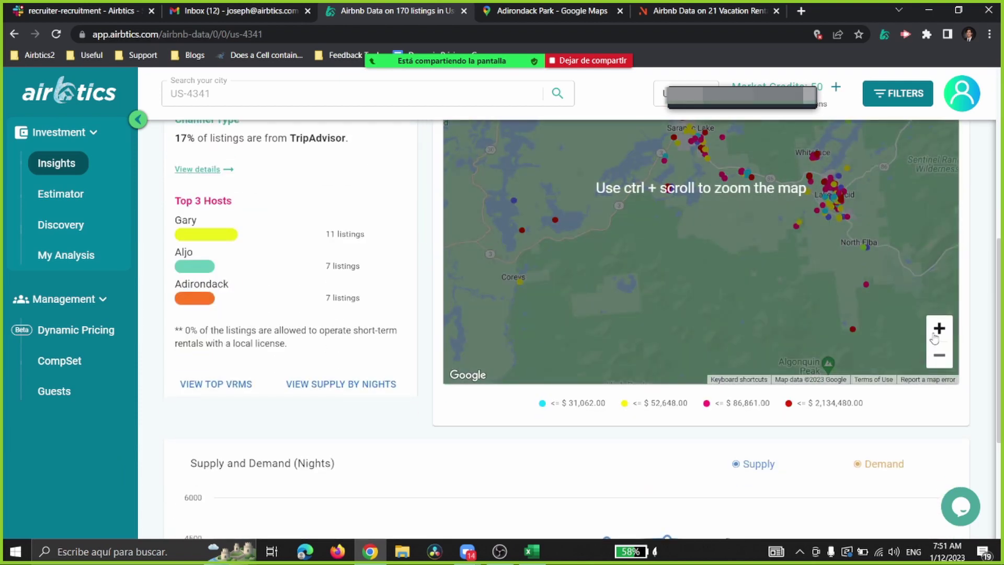
pyautogui.keyDown('ctrl'); pyautogui.scroll(1, 802, 302); pyautogui.keyUp('ctrl')
pyautogui.scroll(3, 829, 328)
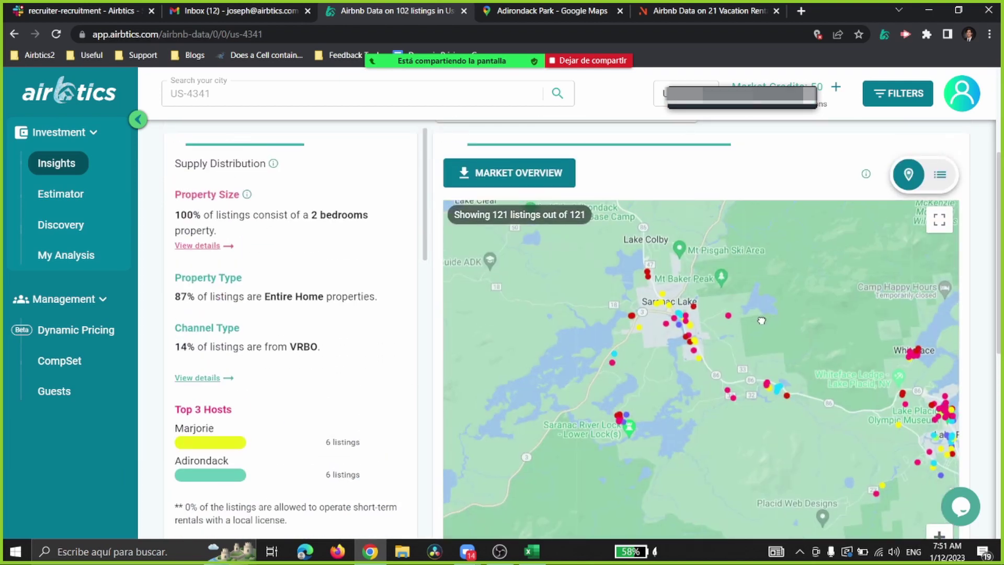
# Step: Download the 2-bedroom market overview CSV and open US-4341_market_overview_USD (1)
pyautogui.click(898, 95)
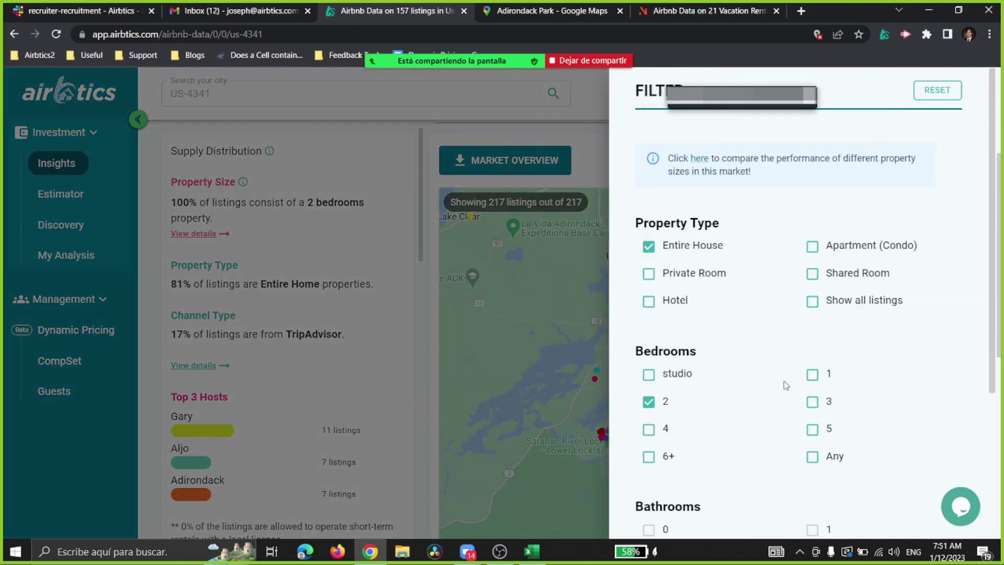
pyautogui.click(539, 327)
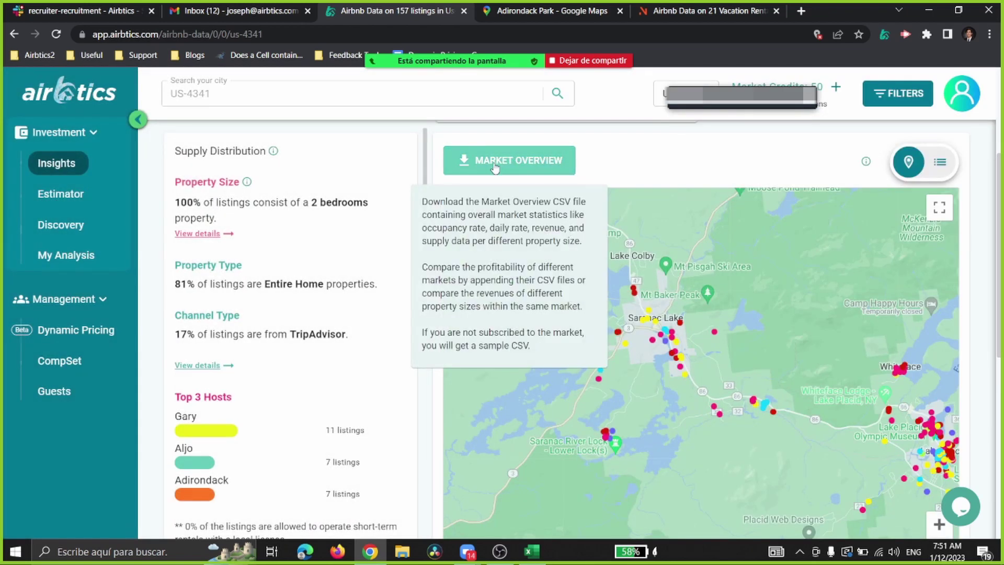
pyautogui.click(494, 166)
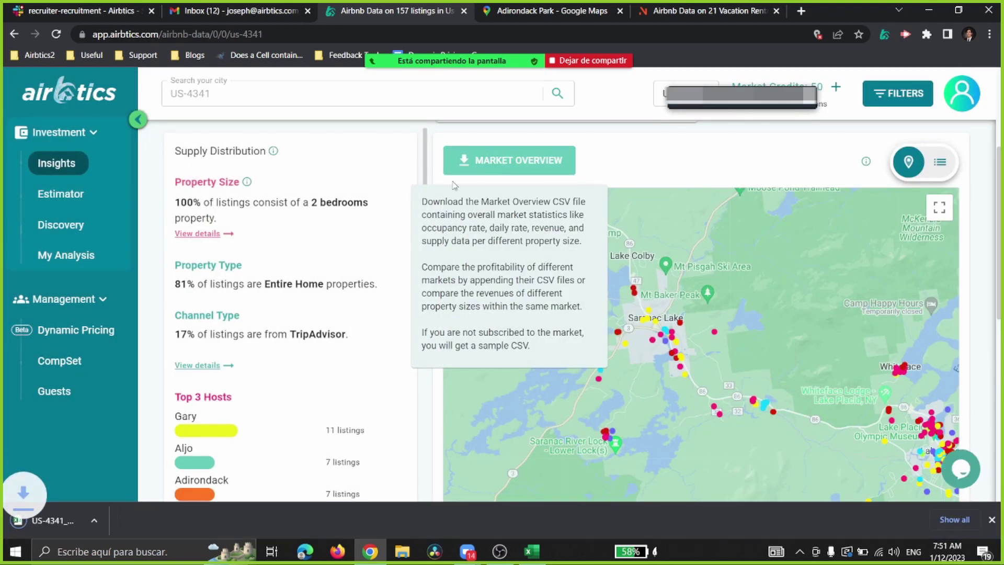
pyautogui.click(69, 525)
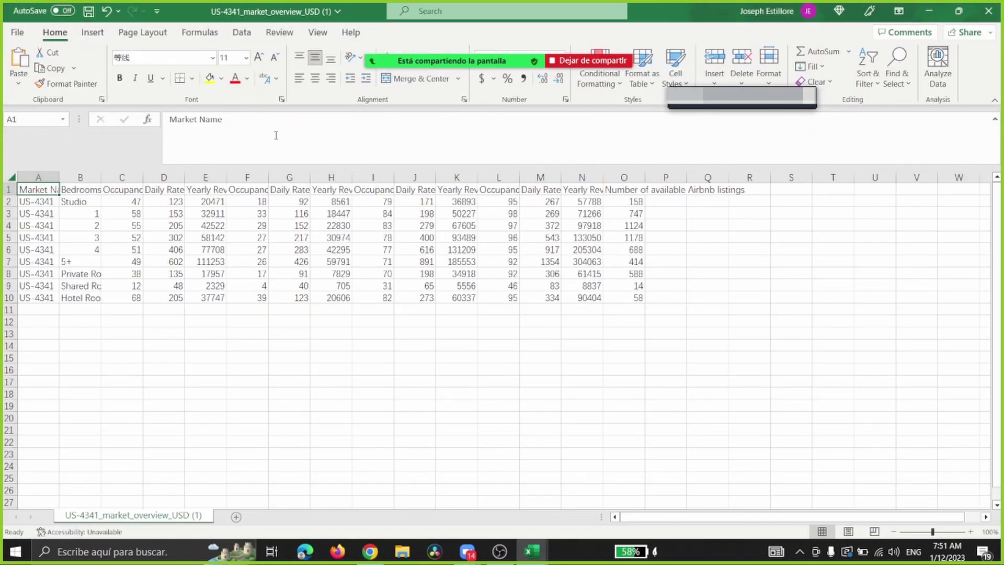
# Step: Move the second CSV window aside to compare with the first, close it, and minimize Excel
pyautogui.doubleClick(637, 19)
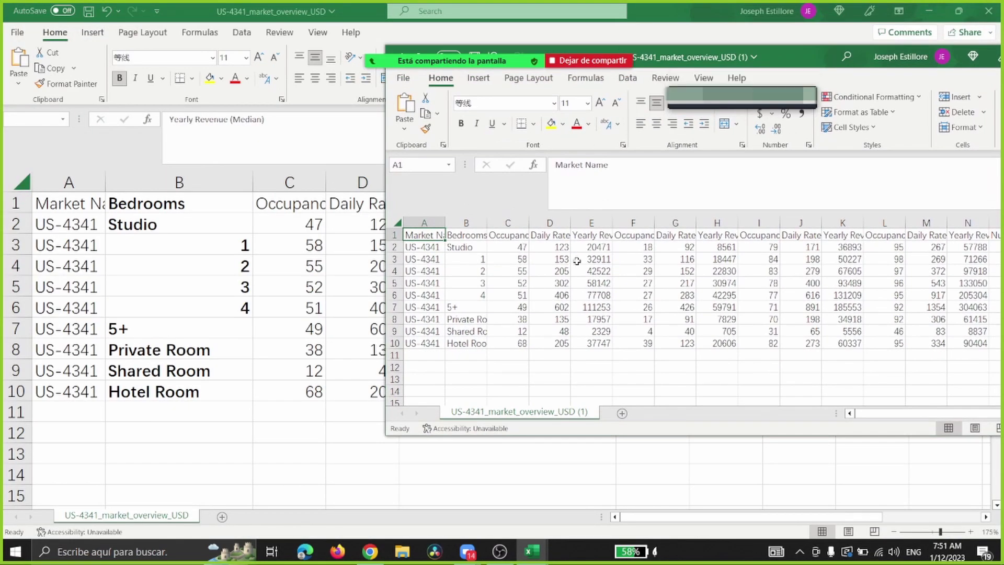
pyautogui.moveTo(654, 62); pyautogui.dragTo(915, 71)
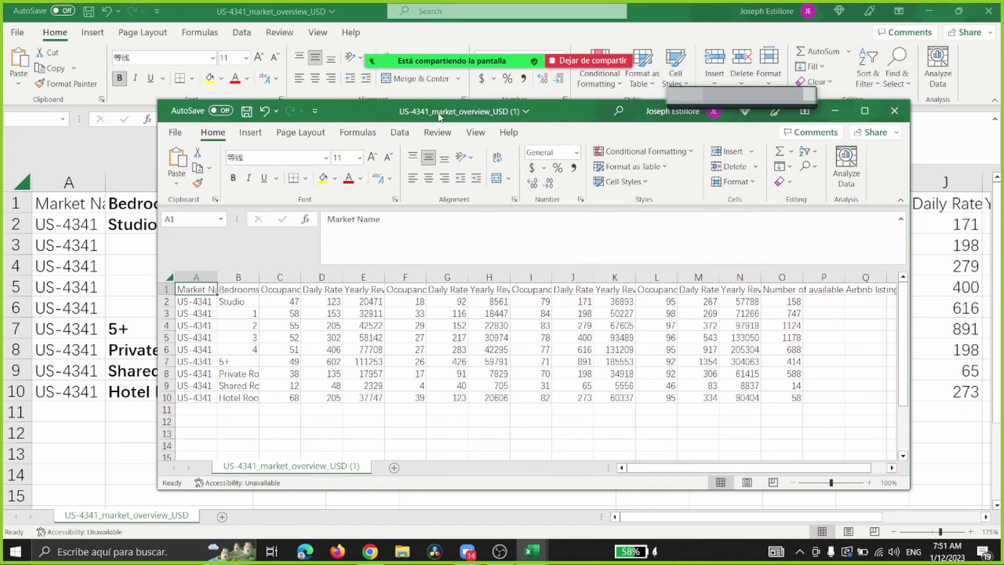
pyautogui.click(896, 107)
pyautogui.click(929, 11)
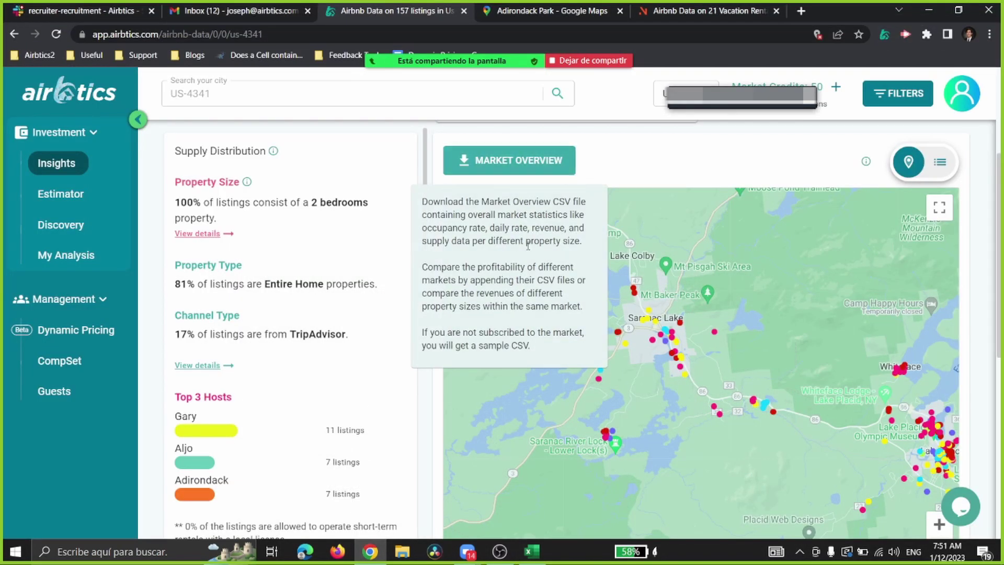
# Step: Zoom and pan the map around Saranac Lake to cover 113 listings
pyautogui.scroll(1, 680, 367)
pyautogui.scroll(-2, 968, 339)
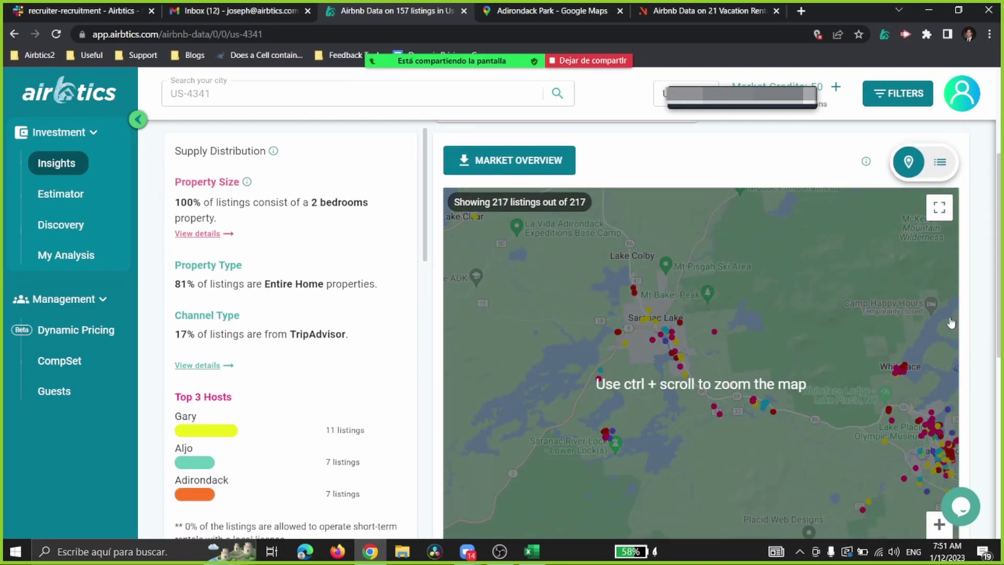
pyautogui.scroll(-2, 941, 396)
pyautogui.click(940, 396)
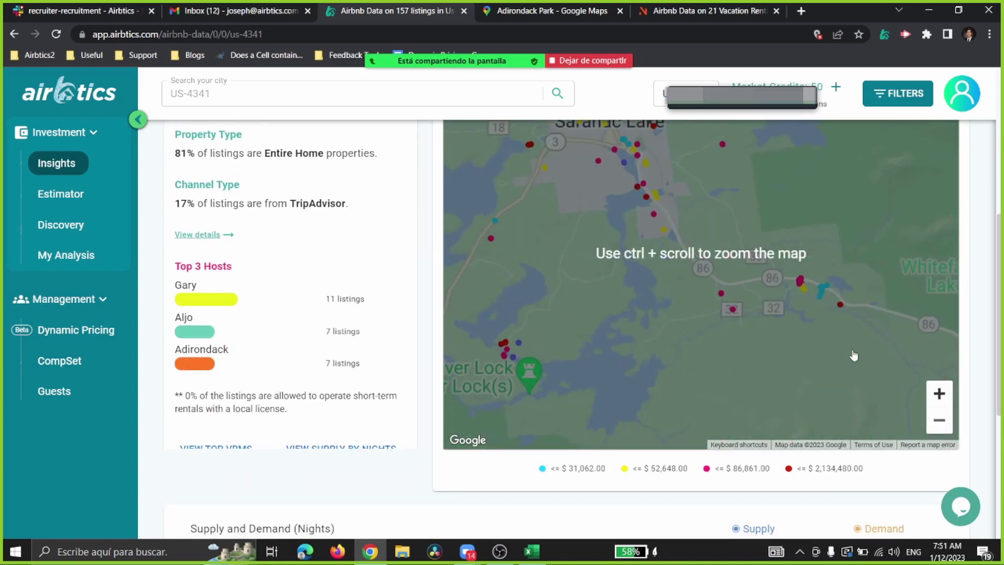
pyautogui.scroll(2, 816, 340)
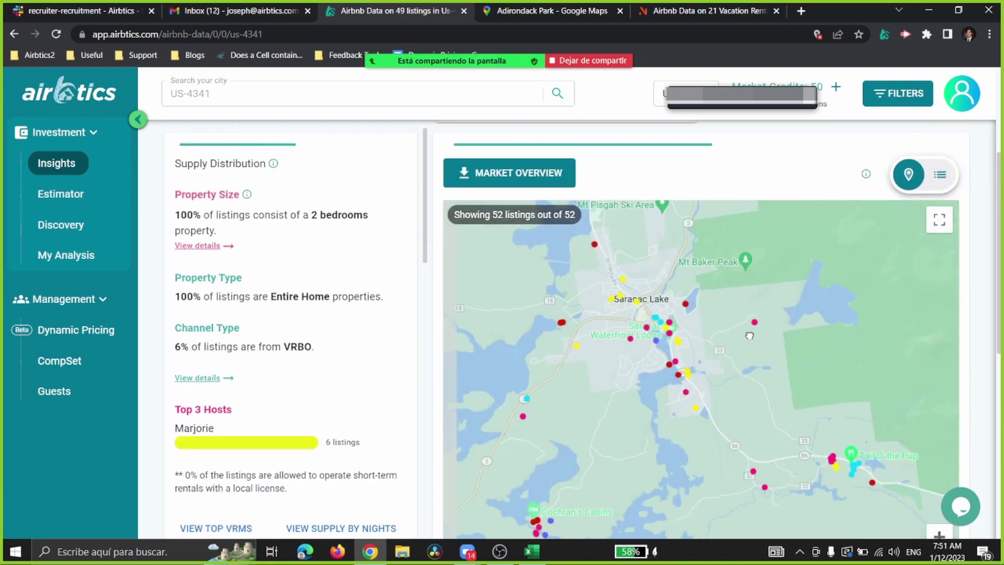
pyautogui.moveTo(750, 336); pyautogui.dragTo(769, 372)
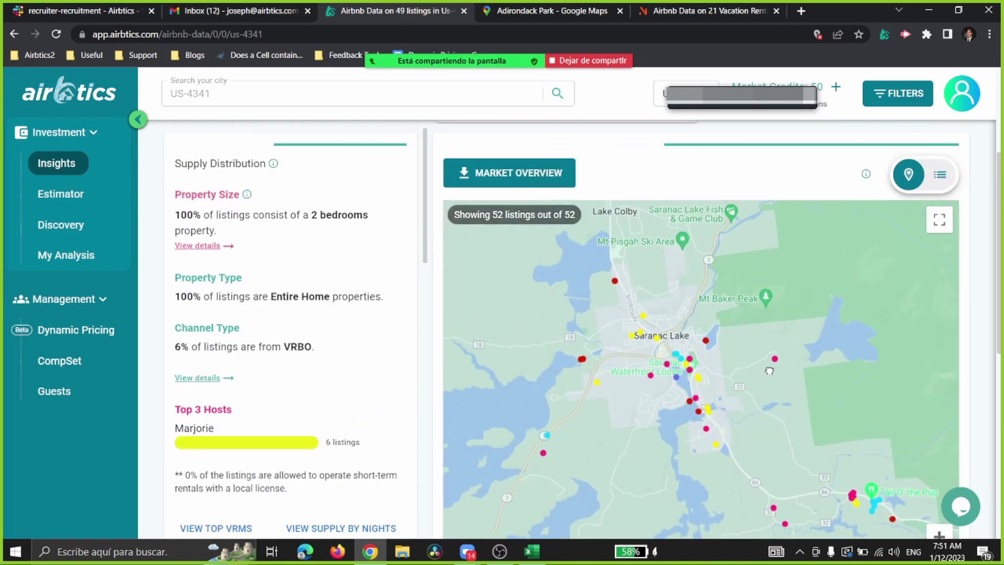
pyautogui.scroll(-3, 774, 374)
pyautogui.click(939, 422)
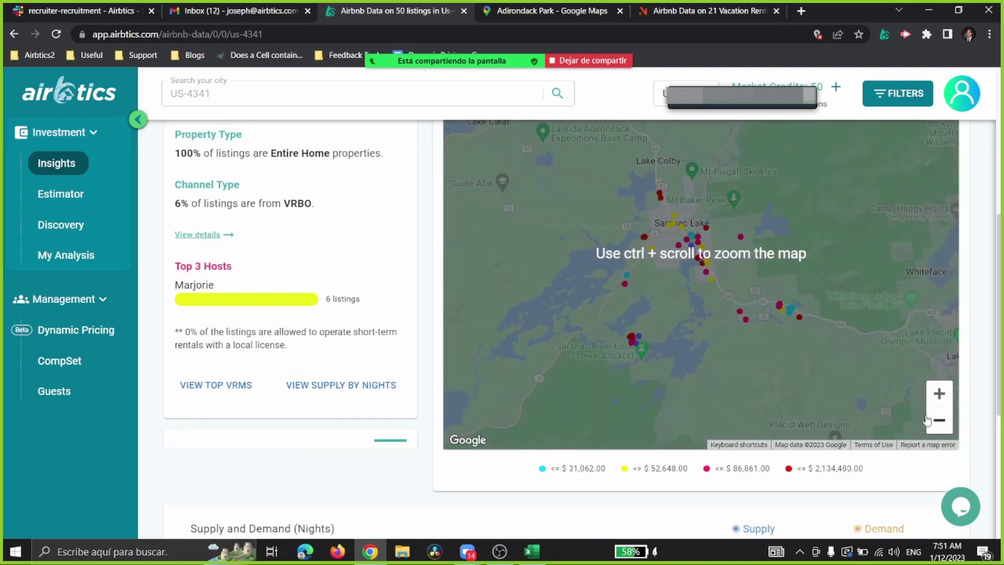
pyautogui.scroll(2, 493, 298)
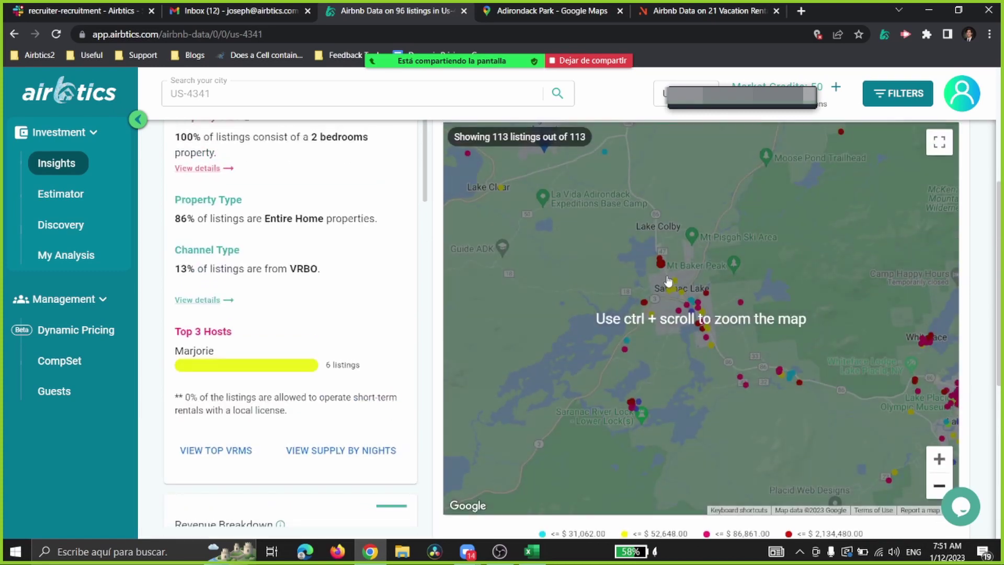
pyautogui.scroll(5, 680, 277)
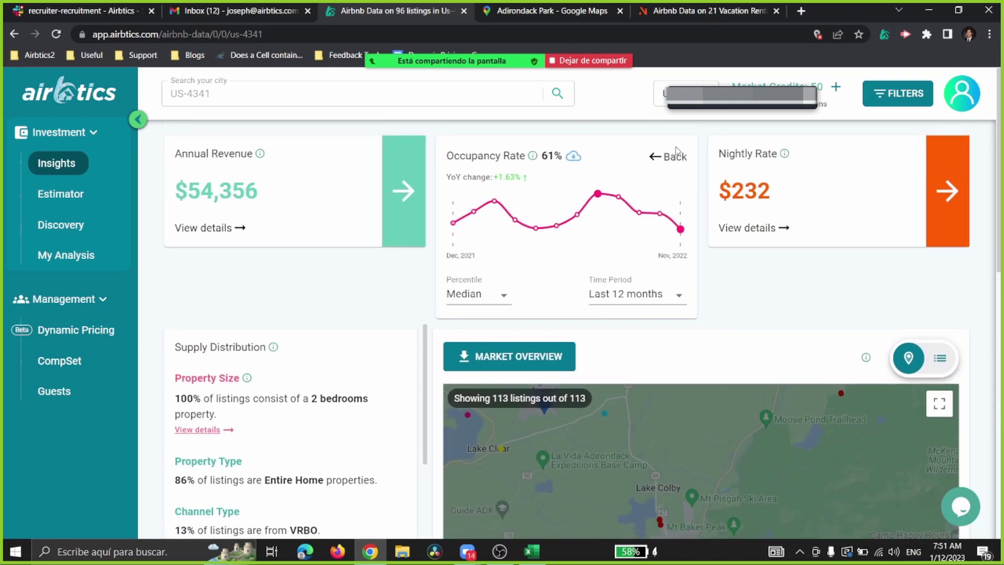
# Step: Flip the Occupancy Rate card back to its summary and preview a Saranac Lake listing
pyautogui.click(670, 157)
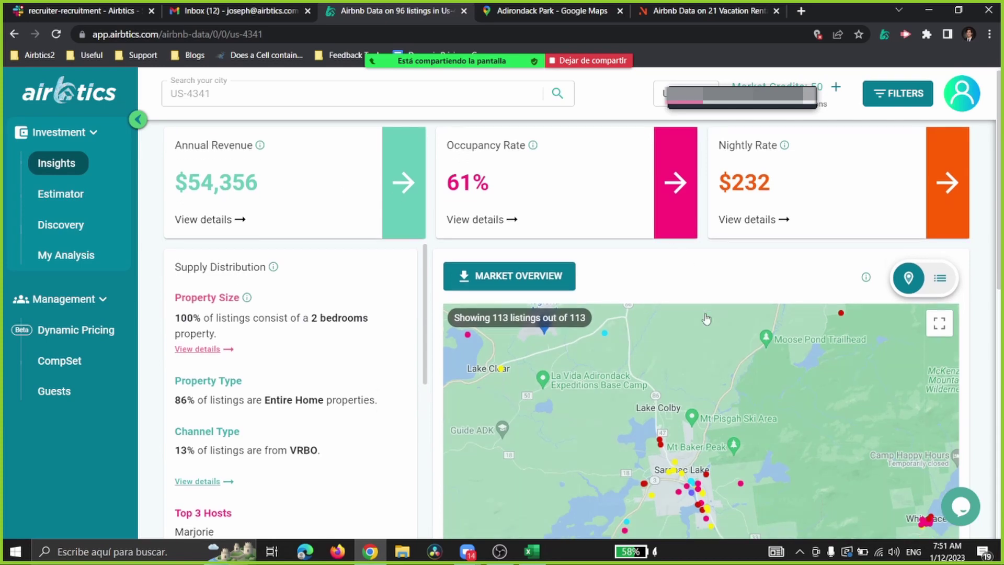
pyautogui.scroll(-1, 706, 392)
pyautogui.click(687, 422)
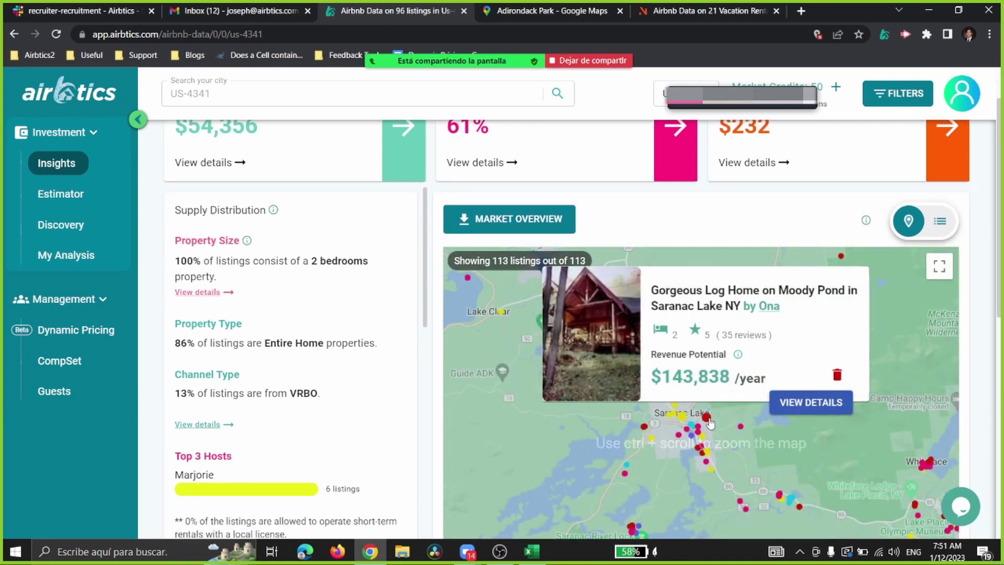
pyautogui.scroll(1, 654, 445)
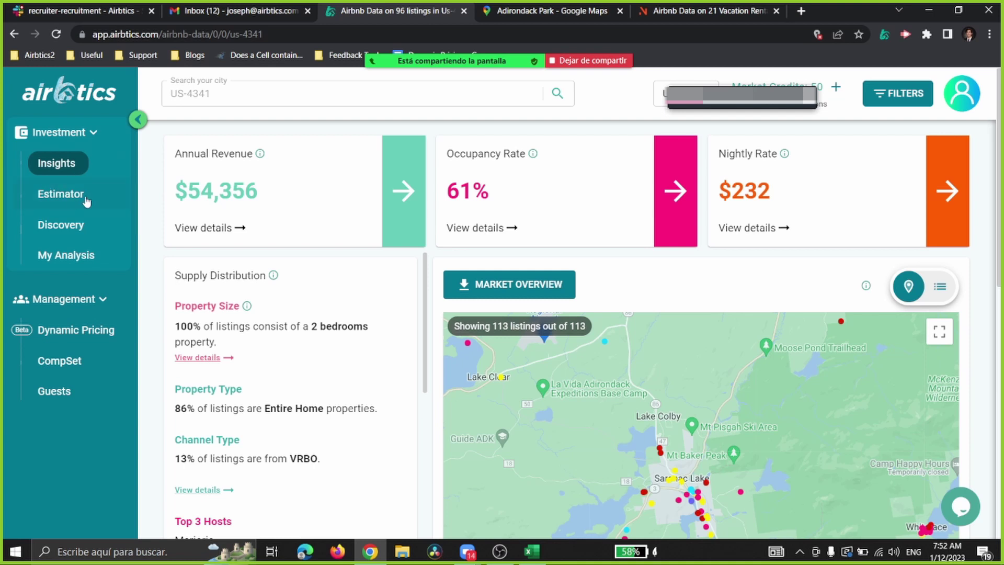
# Step: Open the Estimator and enter the Saranac Lake property's street address in its search box
pyautogui.click(83, 201)
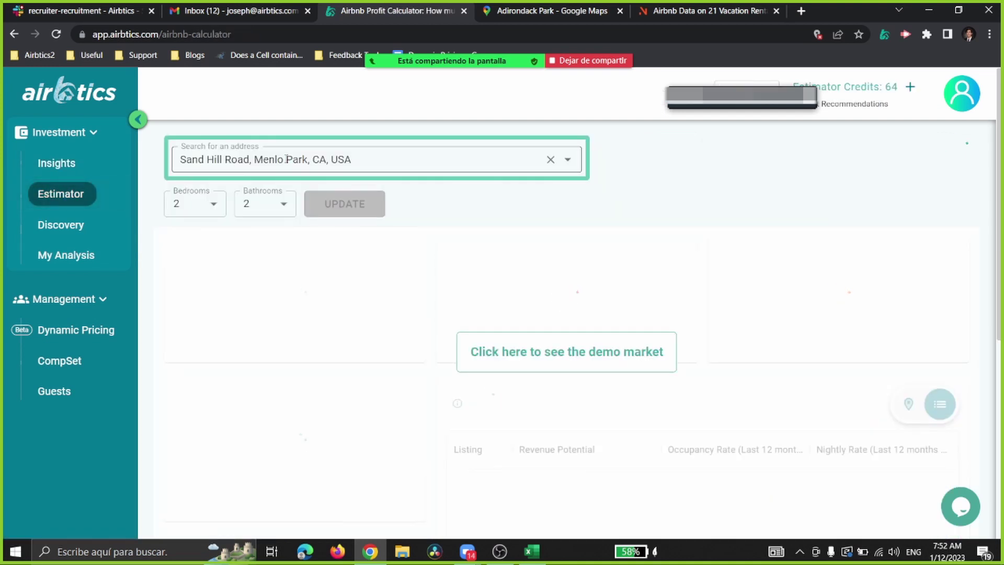
pyautogui.click(314, 160)
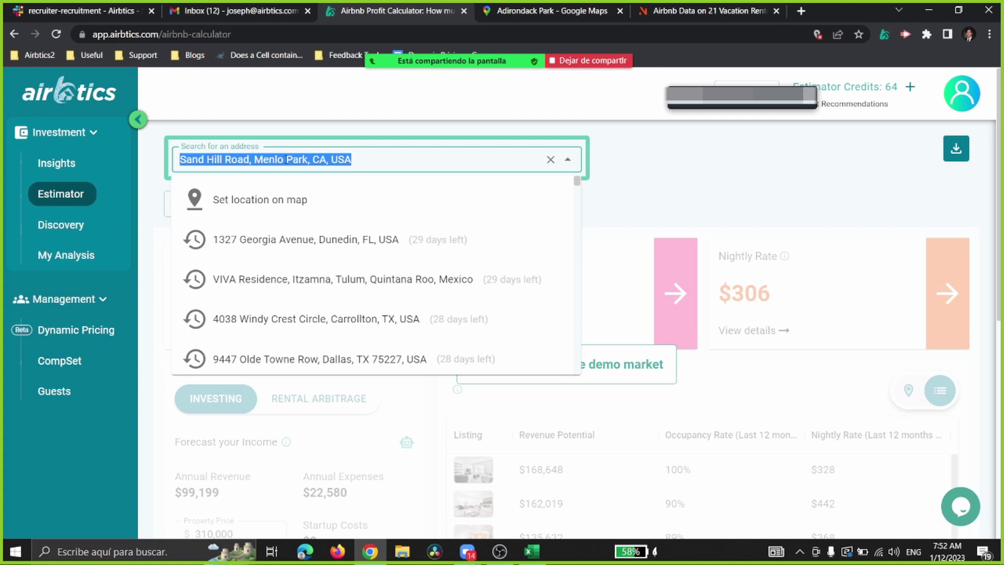
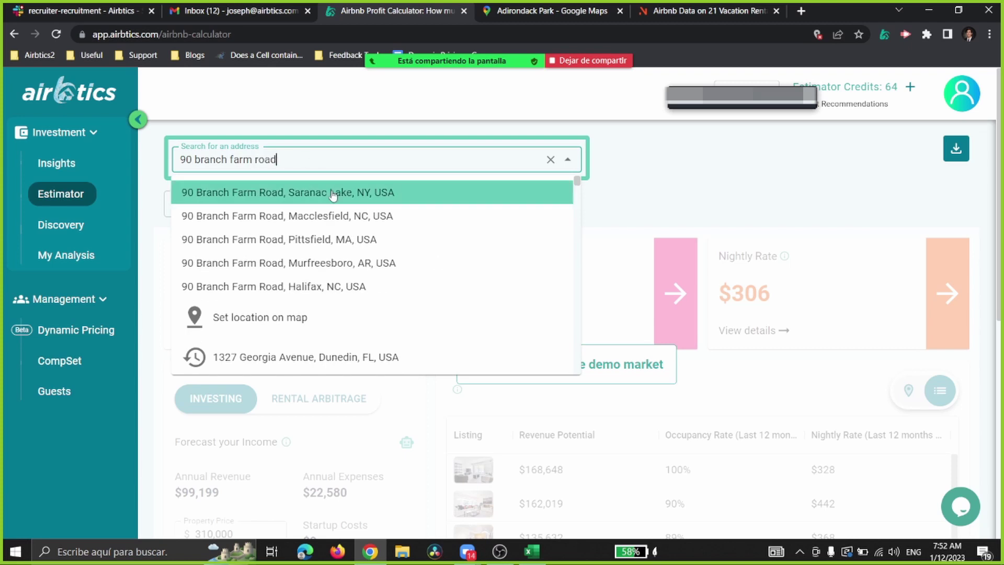
# Step: Select the Saranac Lake, NY property address, unlock its report and recalculate for 3 bedrooms
pyautogui.click(328, 197)
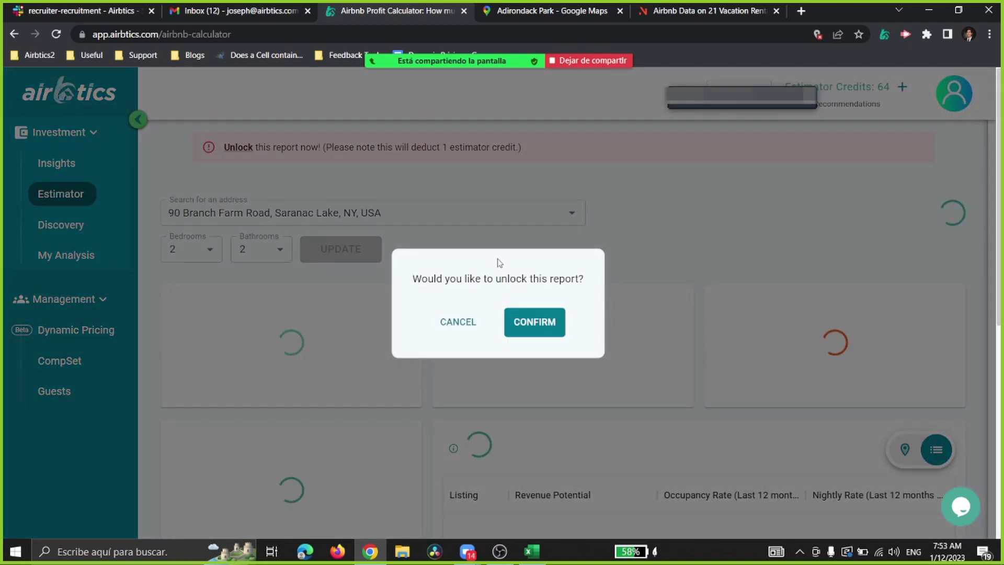
pyautogui.click(541, 327)
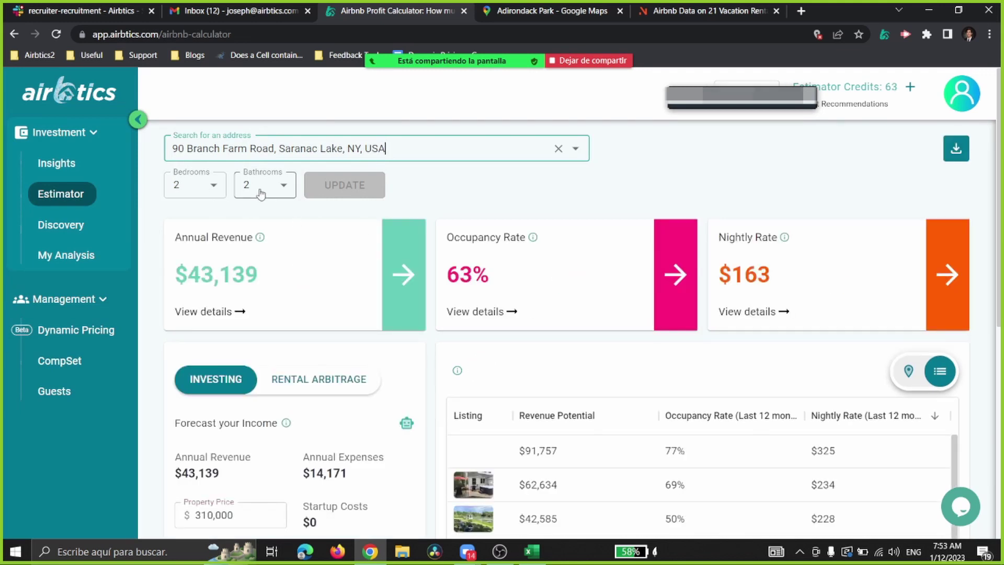
pyautogui.click(216, 193)
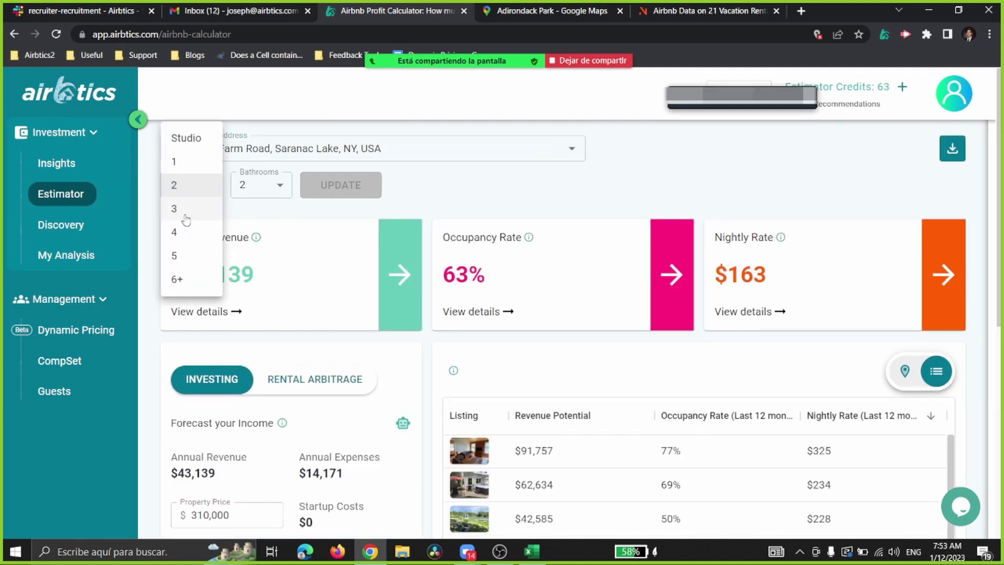
pyautogui.click(186, 215)
pyautogui.click(351, 188)
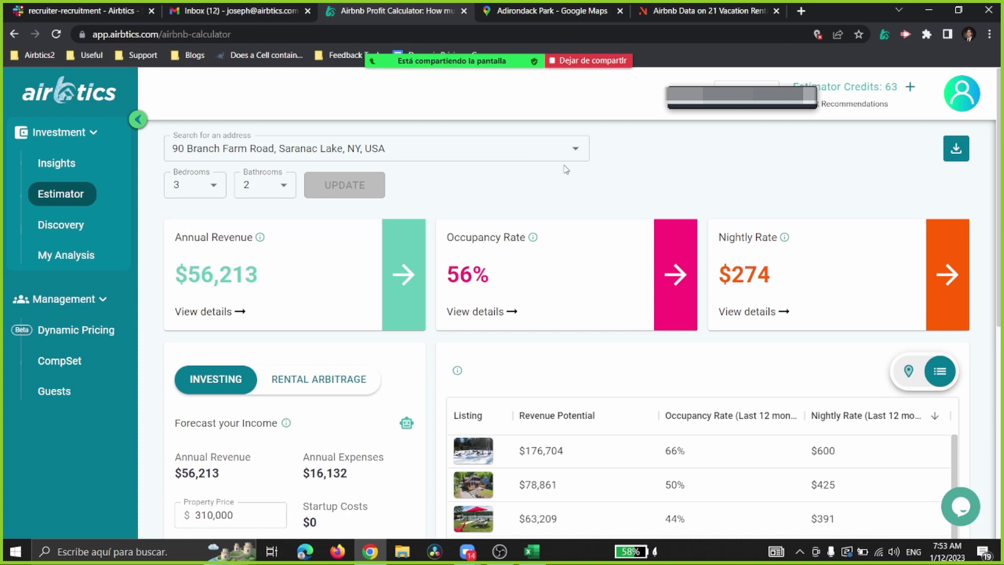
# Step: Show the comparable listings on a map and zoom the map in one level
pyautogui.scroll(-1, 562, 170)
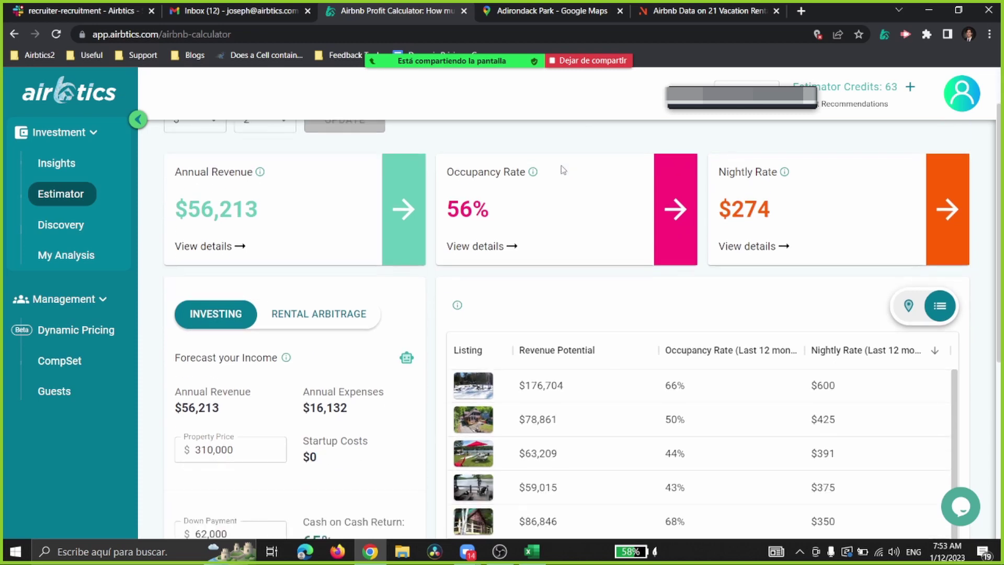
pyautogui.click(908, 305)
pyautogui.scroll(-3, 800, 279)
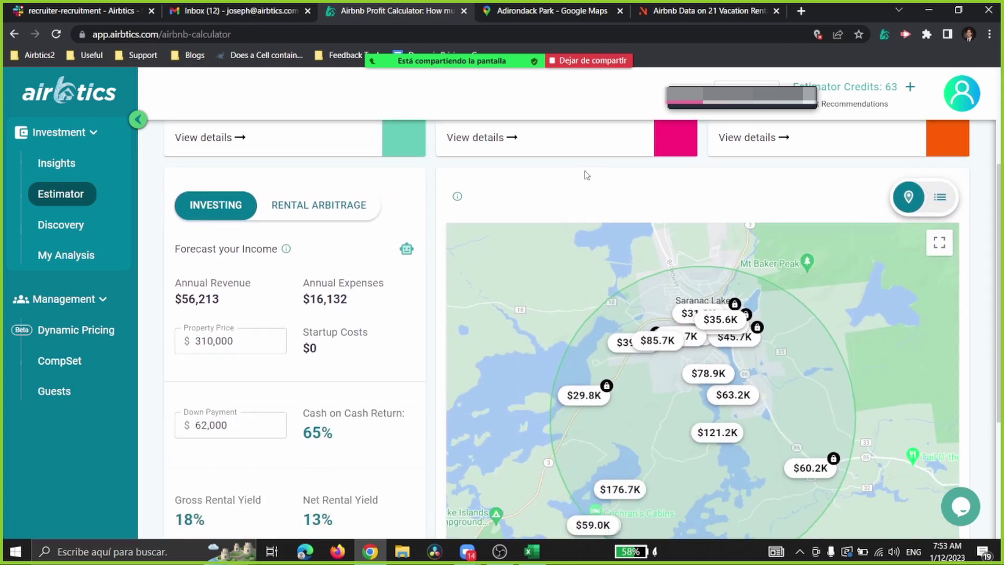
pyautogui.scroll(5, 563, 176)
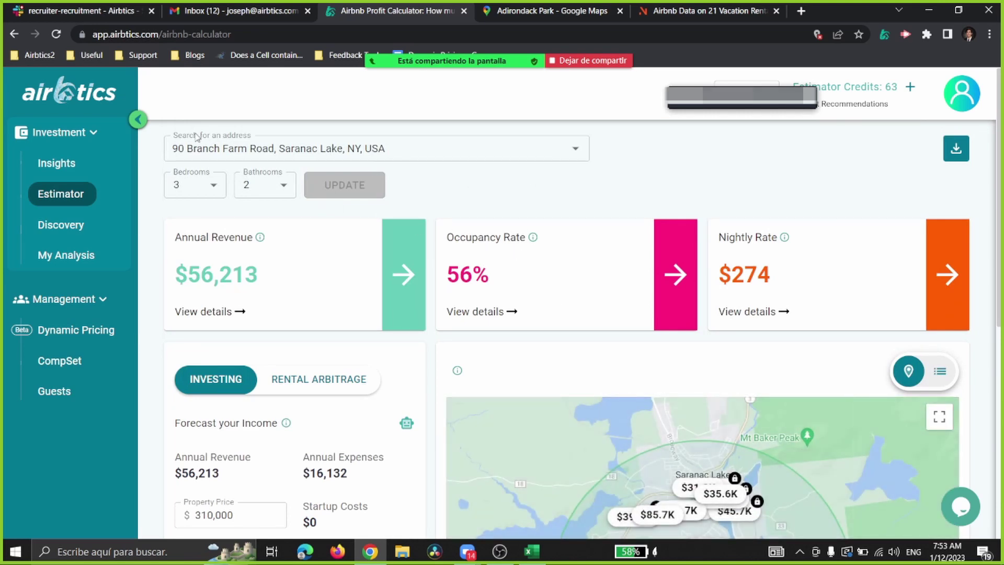
pyautogui.scroll(-3, 464, 228)
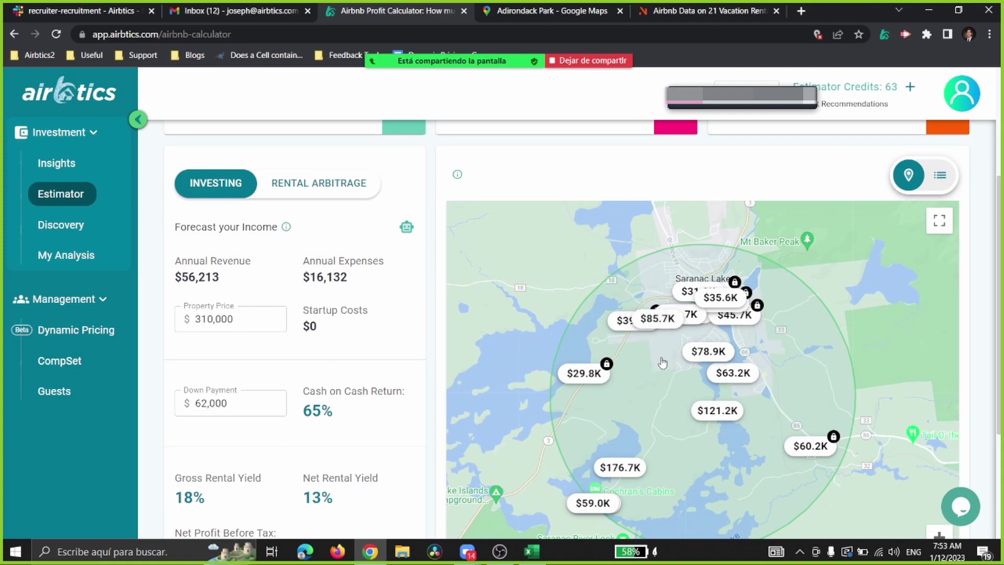
pyautogui.scroll(-1, 663, 372)
pyautogui.click(939, 472)
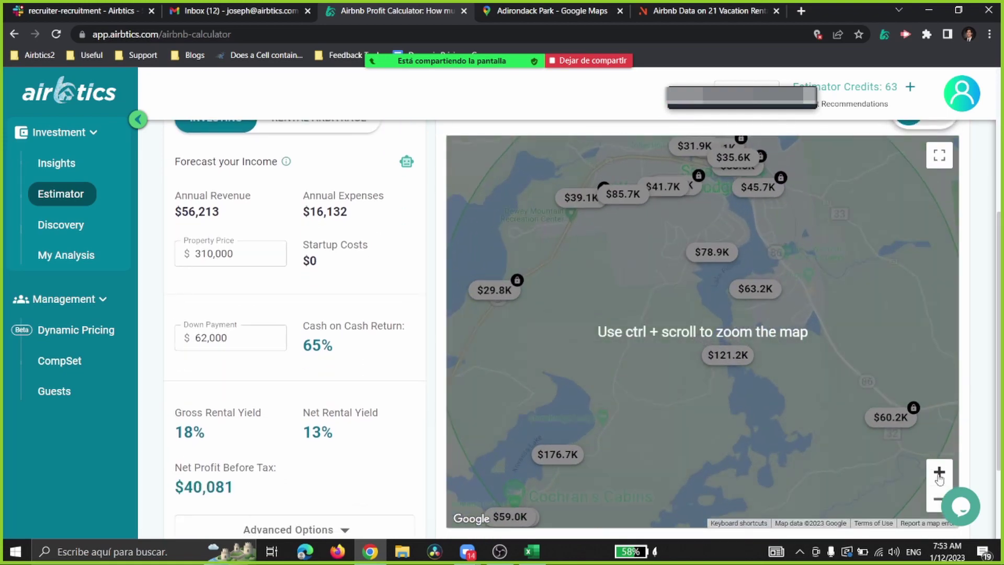
# Step: Highlight and review the estimate's revenue, occupancy and nightly rate figures
pyautogui.scroll(-3, 765, 362)
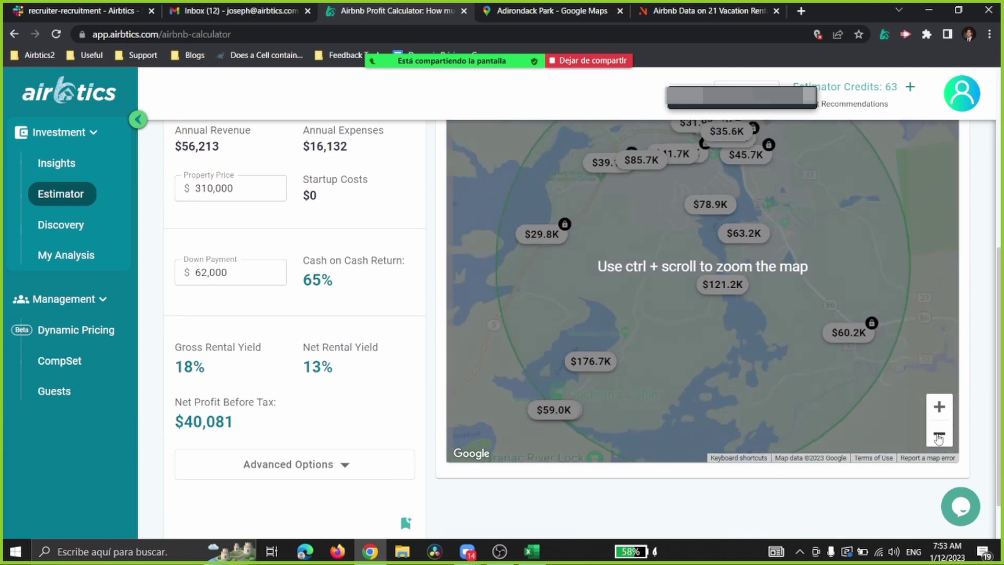
pyautogui.scroll(1, 693, 261)
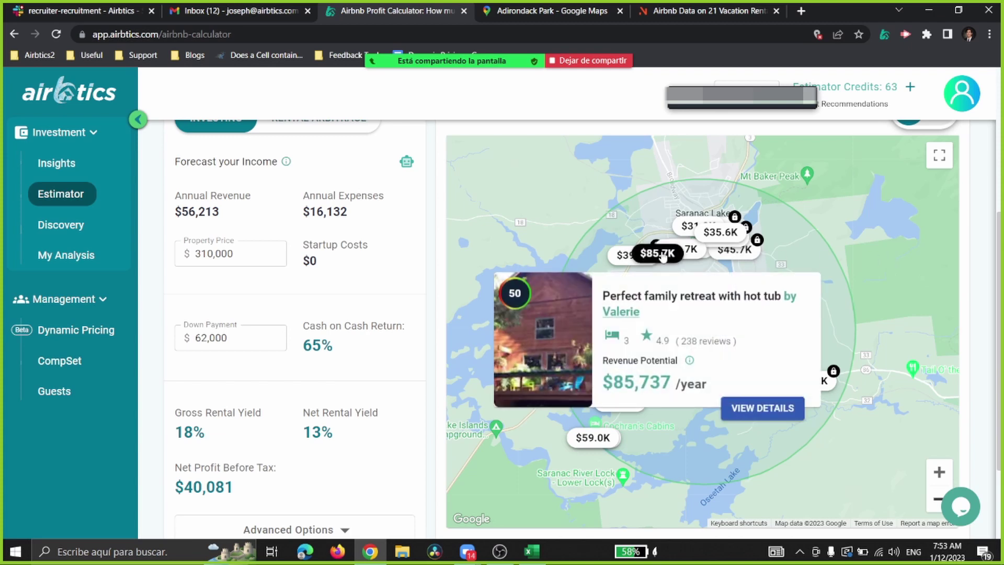
pyautogui.moveTo(679, 226)
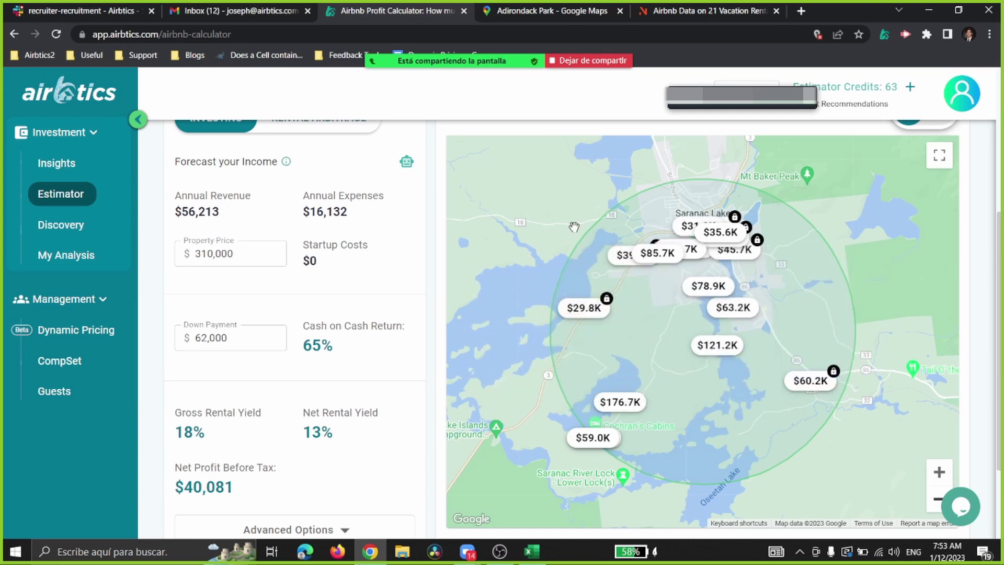
pyautogui.scroll(5, 432, 281)
pyautogui.moveTo(184, 271); pyautogui.dragTo(770, 283)
pyautogui.click(562, 340)
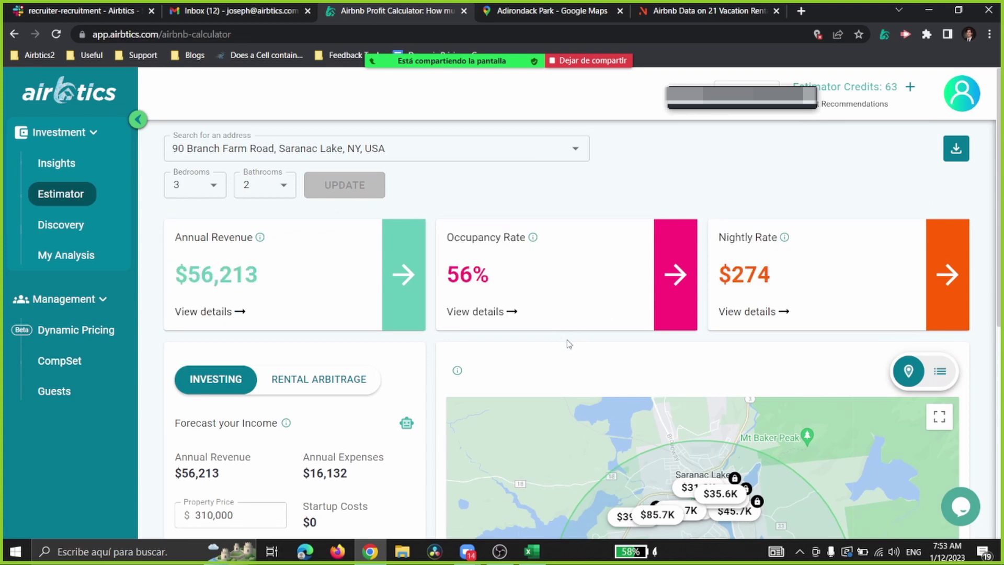
# Step: Preview the Campfire Lodge comp near Lake Flower at $121,222 yearly revenue
pyautogui.scroll(-4, 621, 220)
pyautogui.moveTo(705, 313)
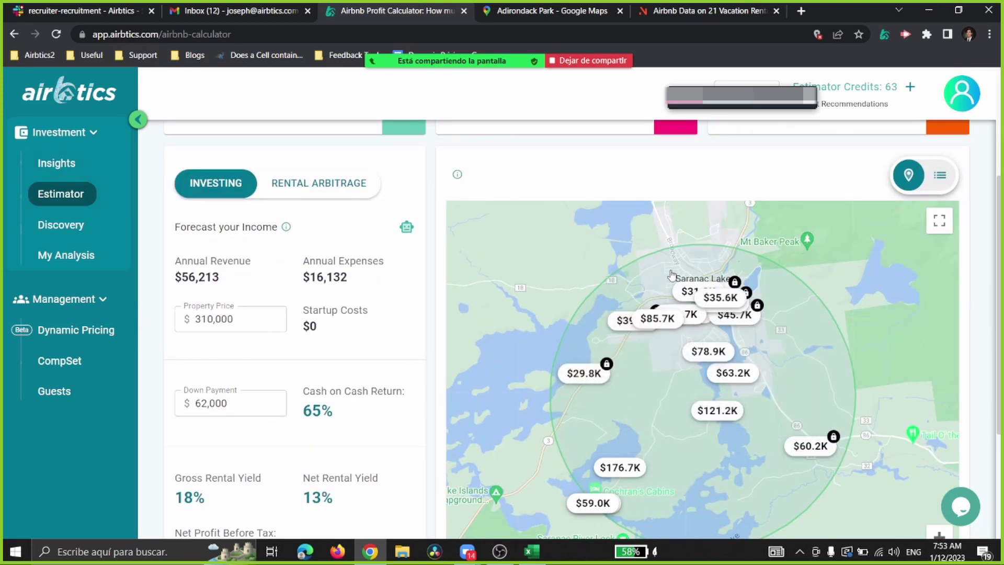
pyautogui.scroll(-1, 719, 333)
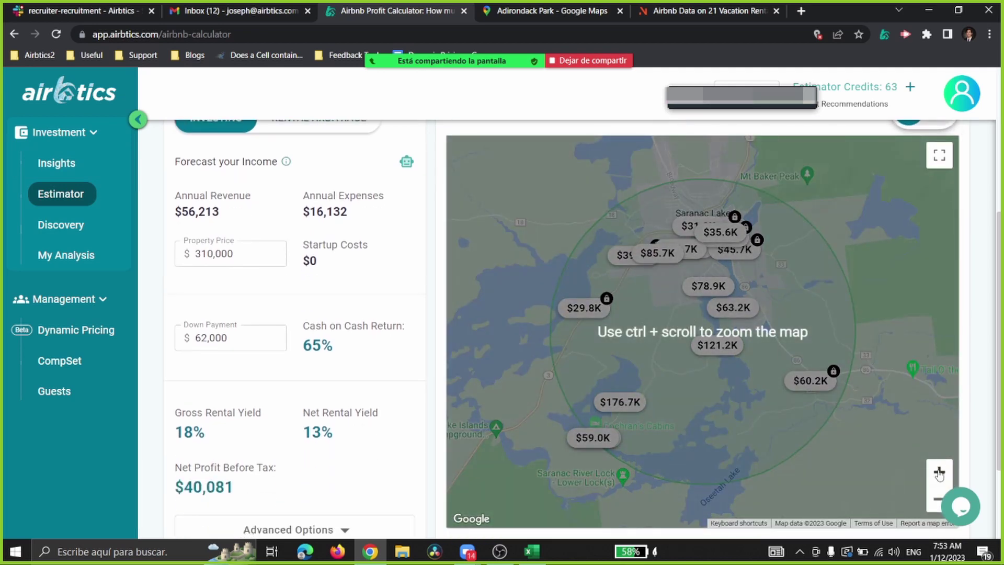
pyautogui.scroll(2, 690, 314)
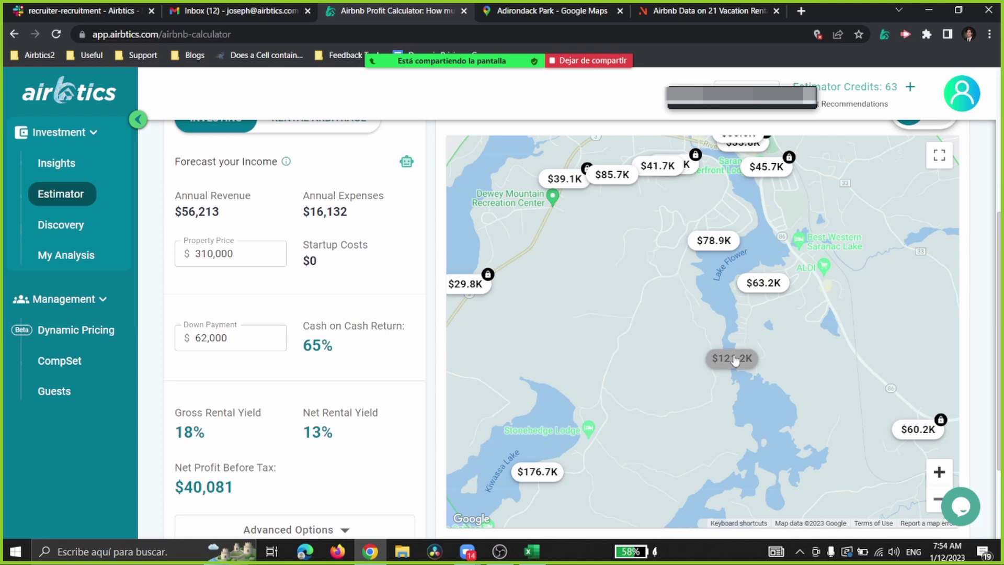
pyautogui.scroll(-1, 680, 351)
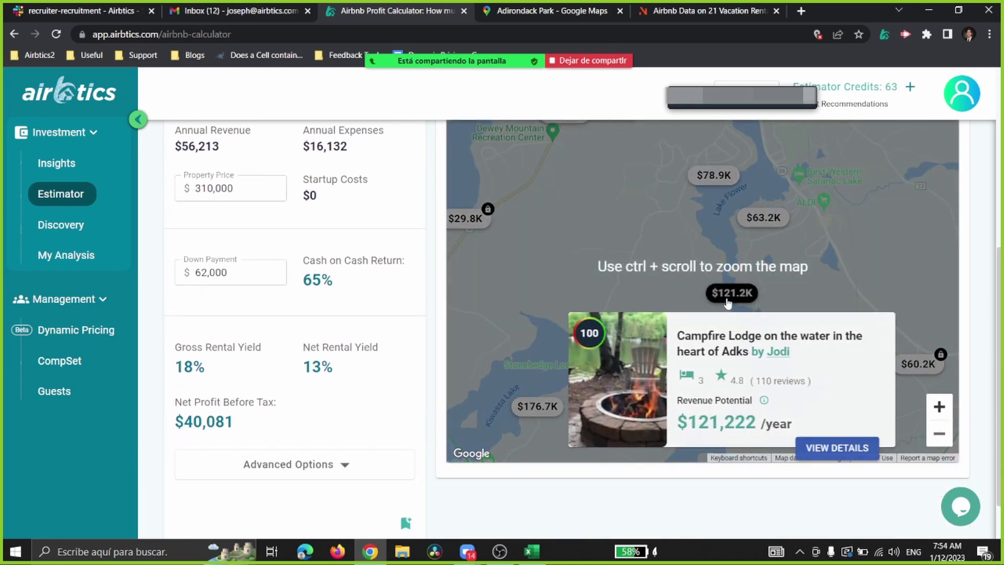
# Step: Adjust the comparables map zoom to show the whole search radius
pyautogui.click(939, 433)
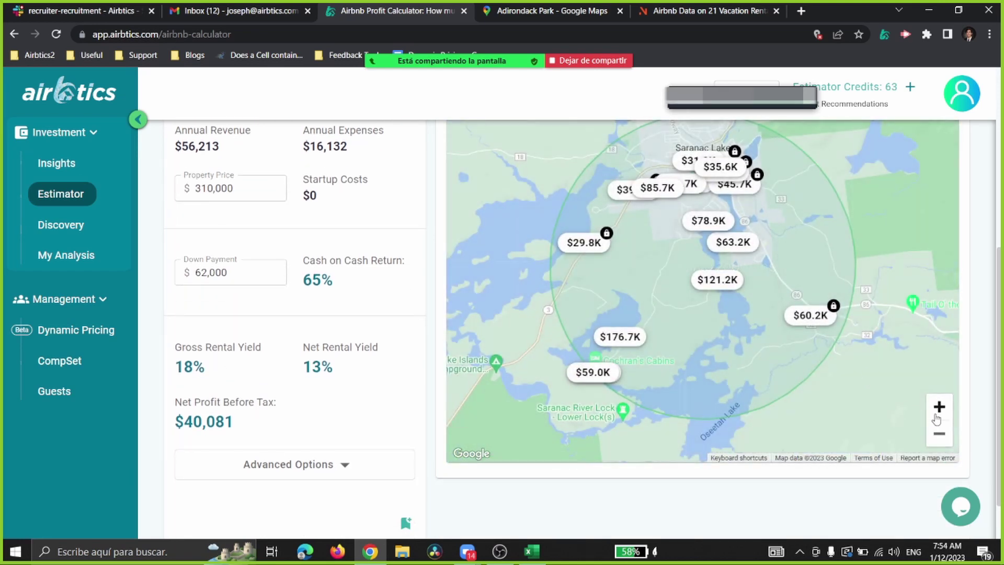
pyautogui.doubleClick(940, 407)
pyautogui.click(940, 434)
pyautogui.click(939, 435)
# Step: View the Campfire Lodge listing details, close them, and zoom out to Saranac Lake
pyautogui.moveTo(717, 285)
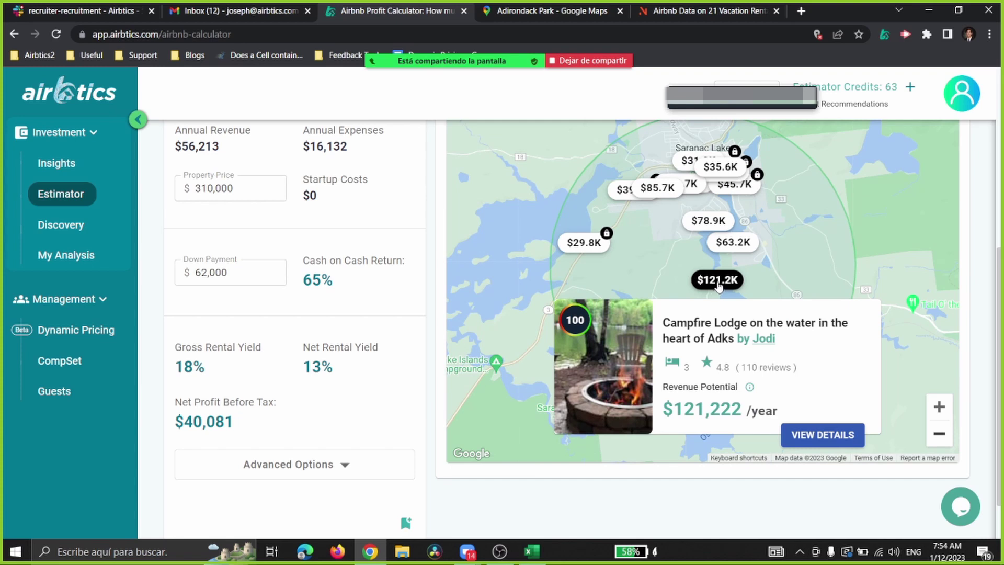
pyautogui.scroll(2, 703, 267)
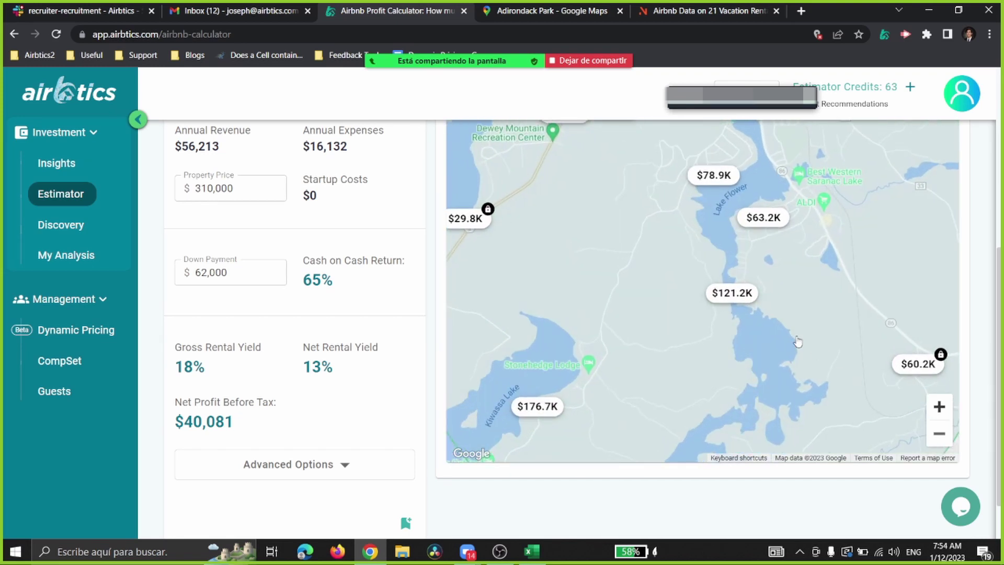
pyautogui.moveTo(746, 294)
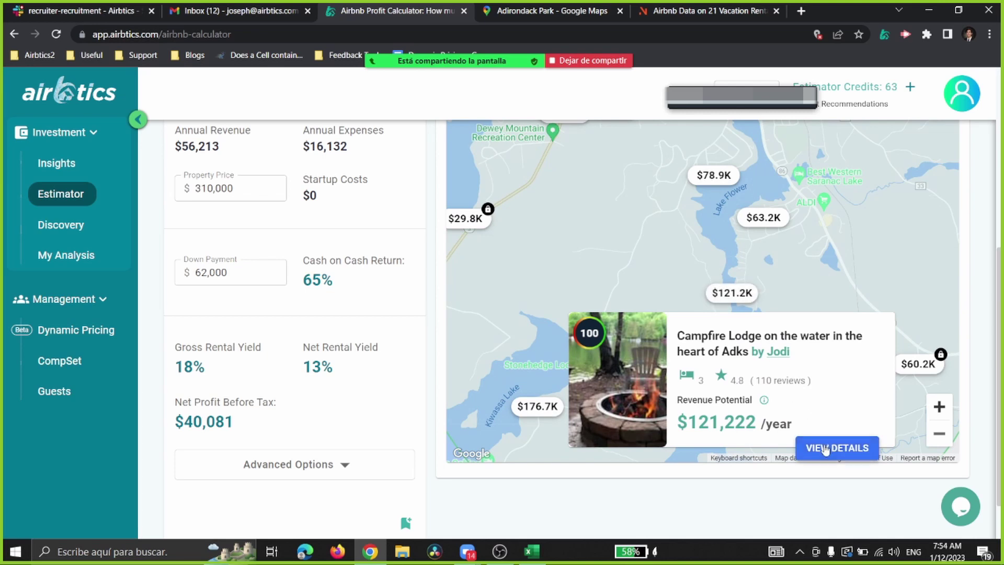
pyautogui.click(837, 448)
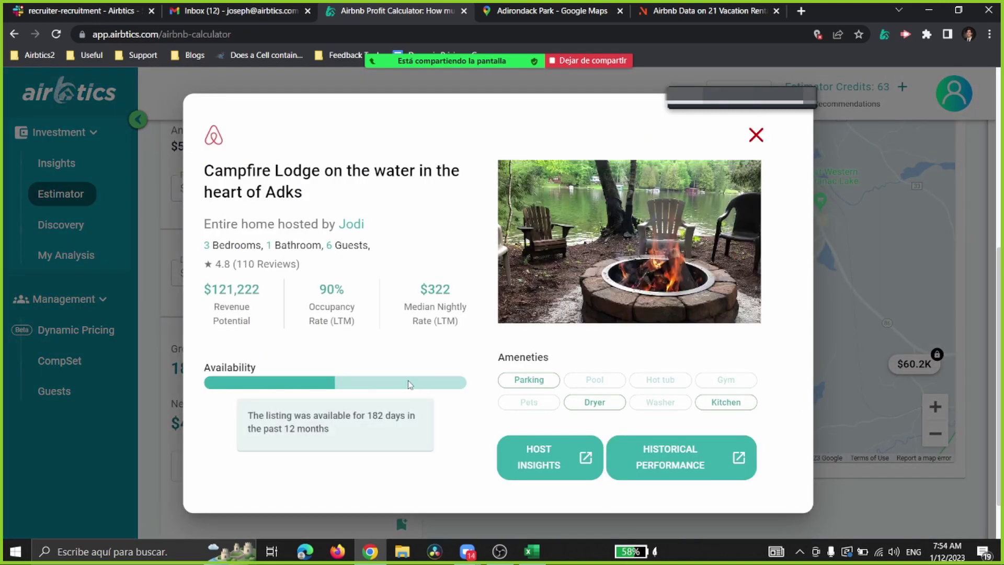
pyautogui.click(755, 137)
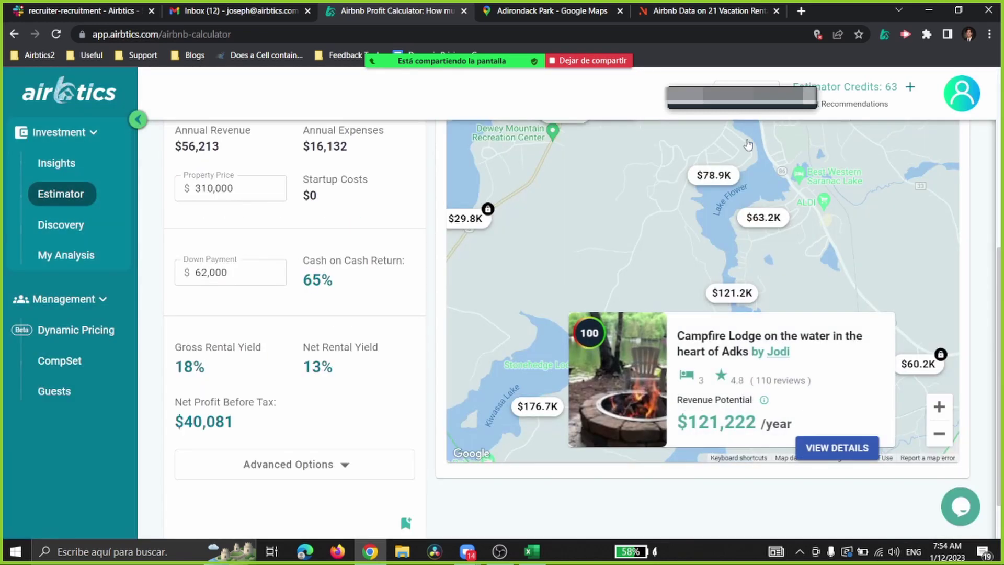
pyautogui.click(730, 219)
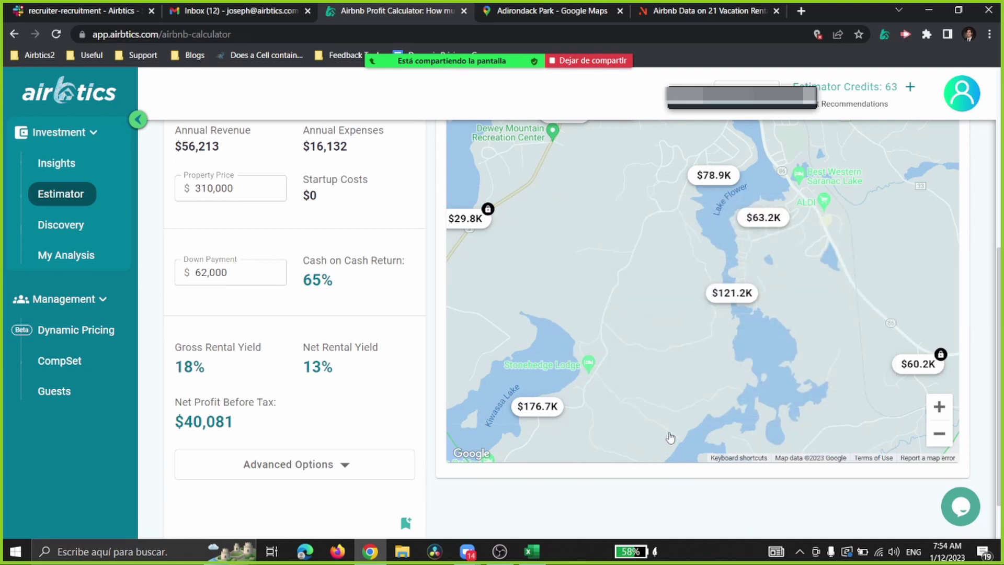
pyautogui.click(939, 438)
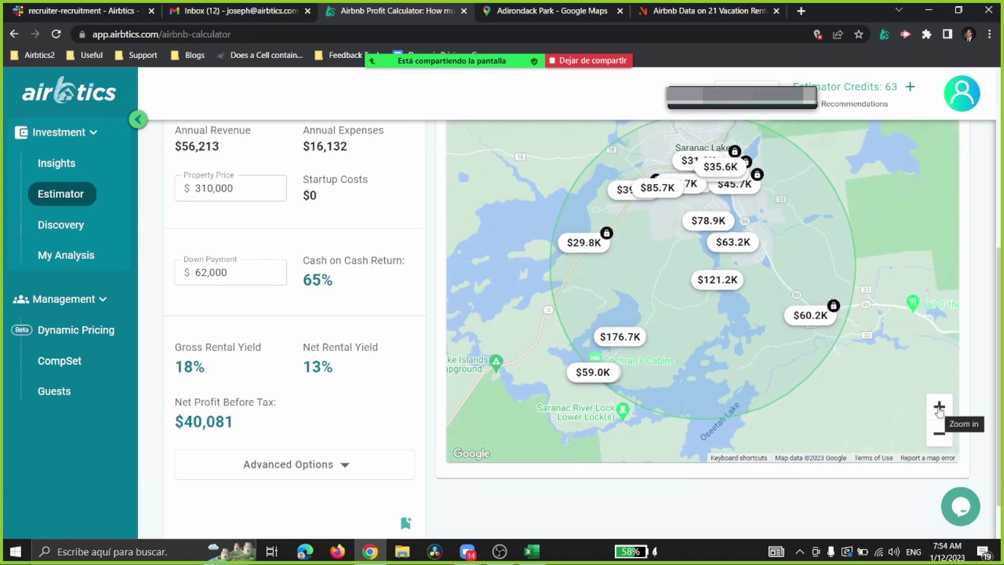
# Step: Zoom and pan the comparables map back out to the full search radius
pyautogui.click(940, 407)
pyautogui.click(939, 433)
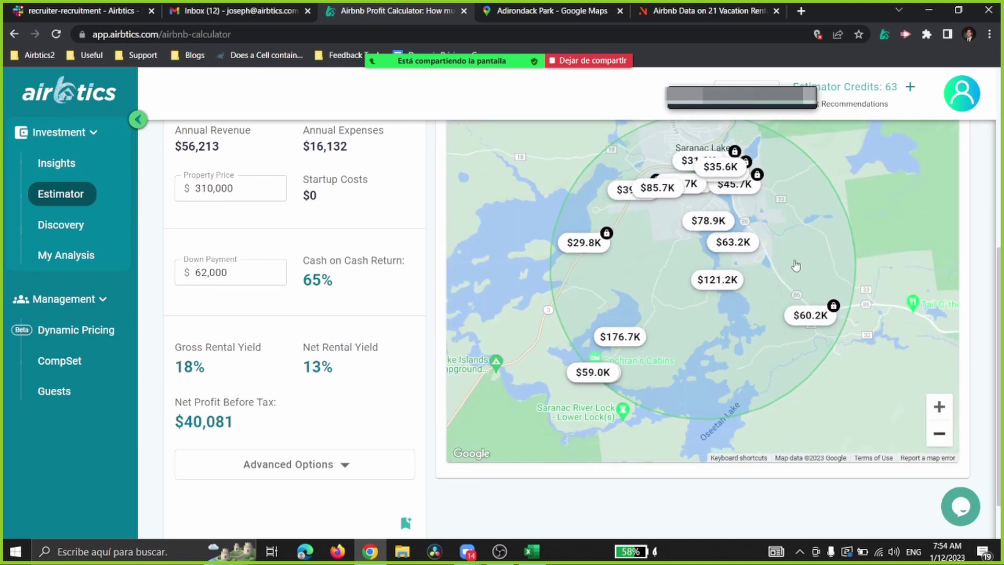
pyautogui.moveTo(796, 266); pyautogui.dragTo(794, 284)
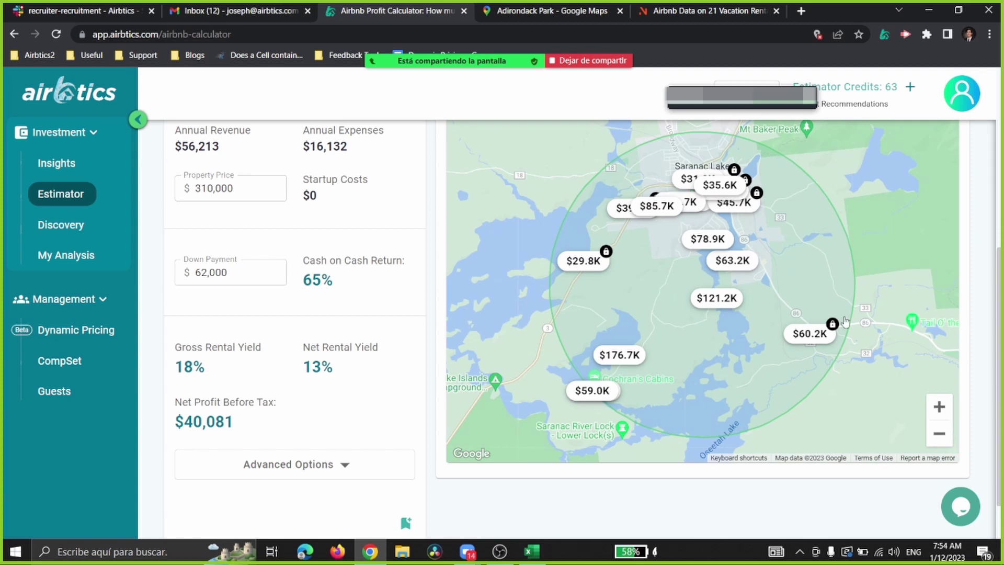
pyautogui.scroll(1, 702, 266)
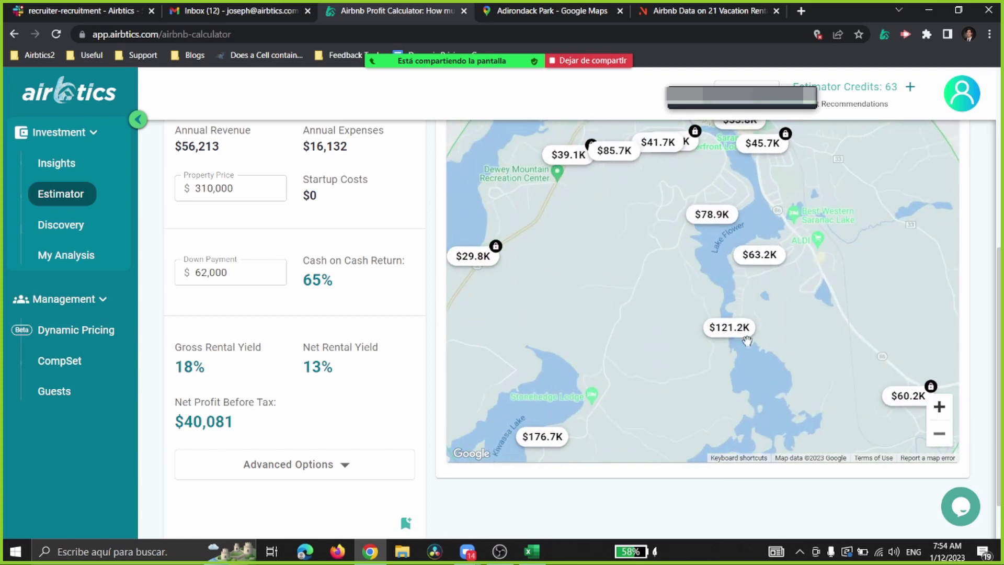
pyautogui.scroll(2, 649, 277)
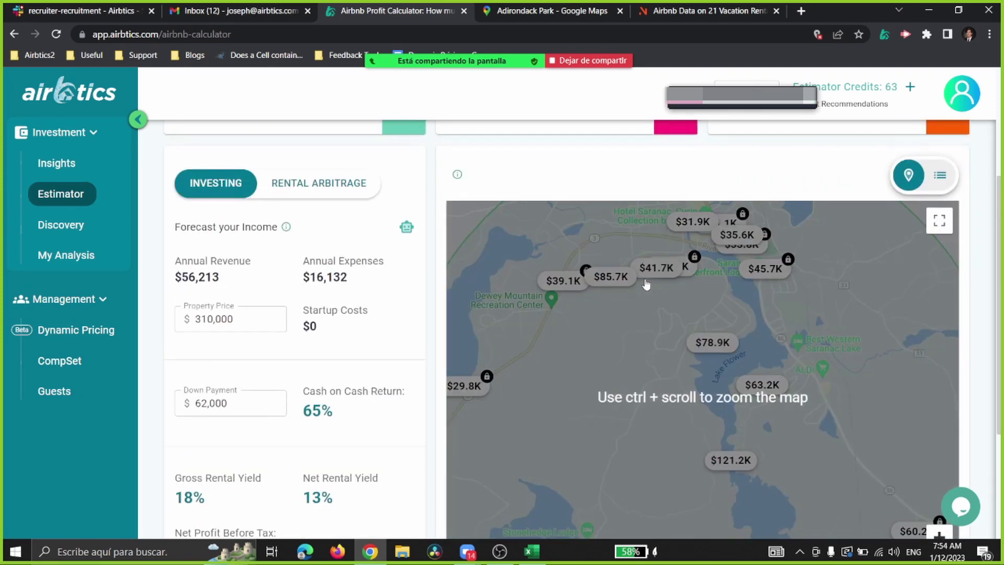
pyautogui.scroll(-2, 646, 284)
pyautogui.click(939, 435)
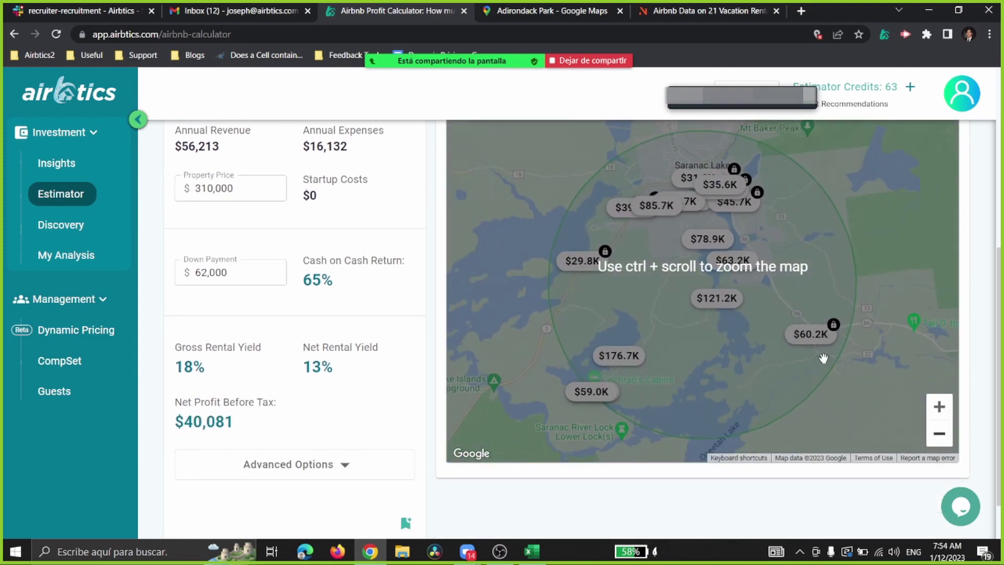
pyautogui.scroll(1, 862, 325)
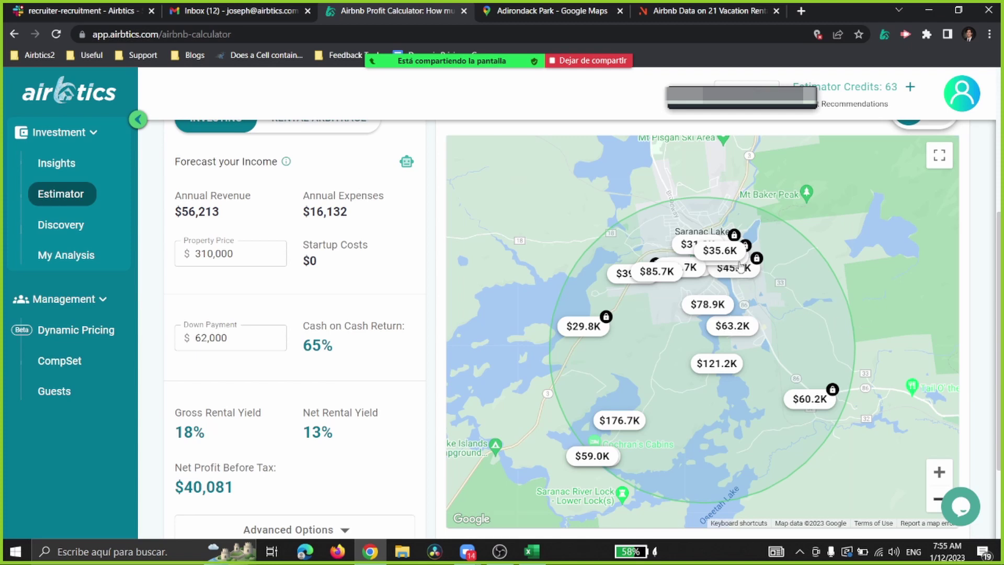
# Step: Zoom the comparables map in around Lake Flower to inspect nearby listing markers
pyautogui.moveTo(670, 270)
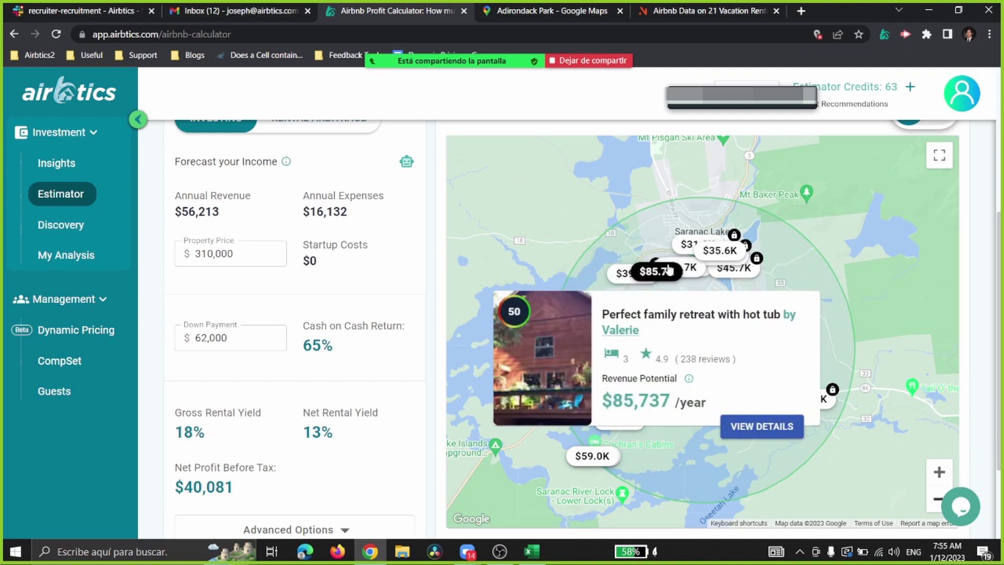
pyautogui.click(939, 472)
pyautogui.moveTo(729, 397)
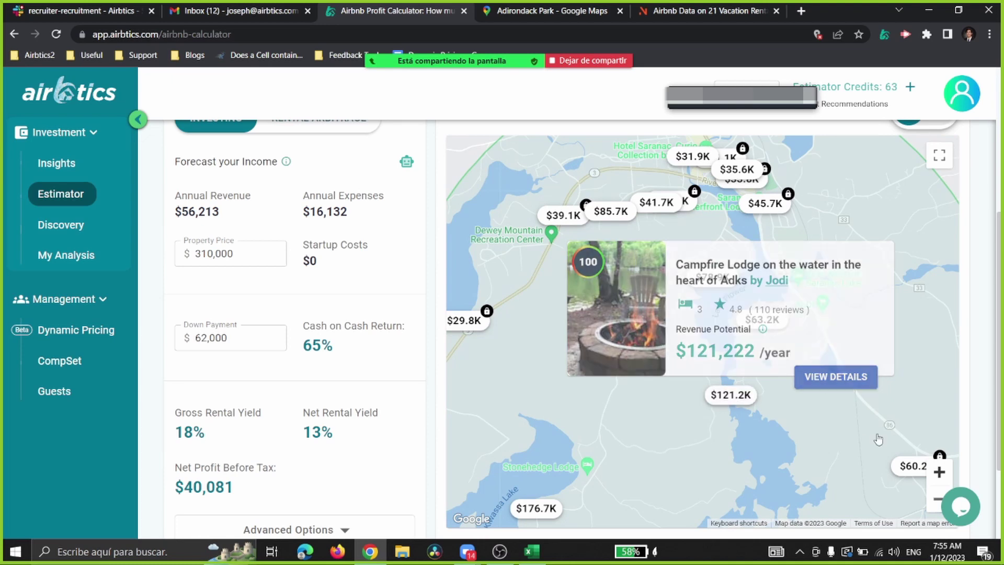
pyautogui.click(938, 498)
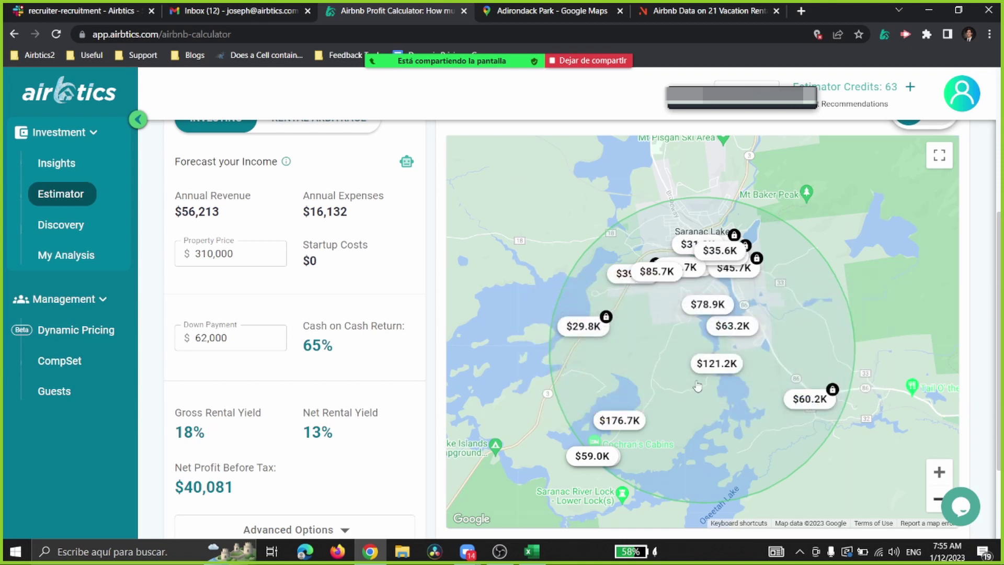
pyautogui.click(947, 472)
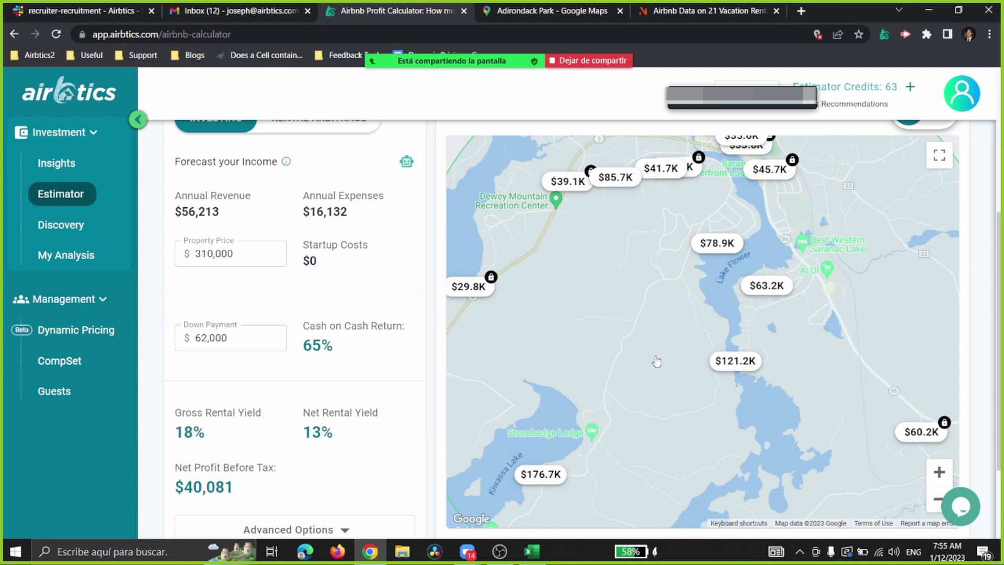
pyautogui.click(940, 471)
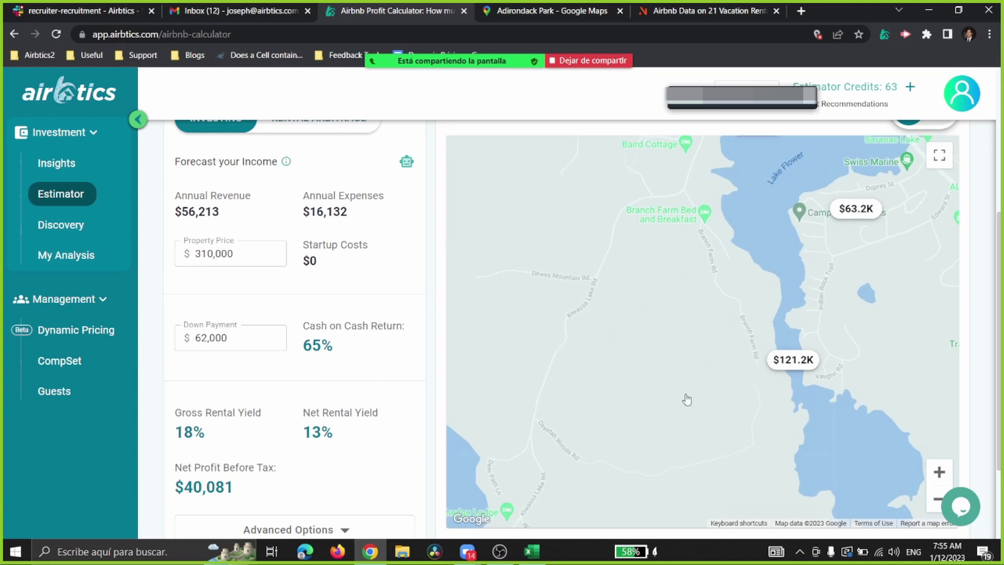
pyautogui.click(939, 472)
pyautogui.click(936, 500)
pyautogui.click(937, 500)
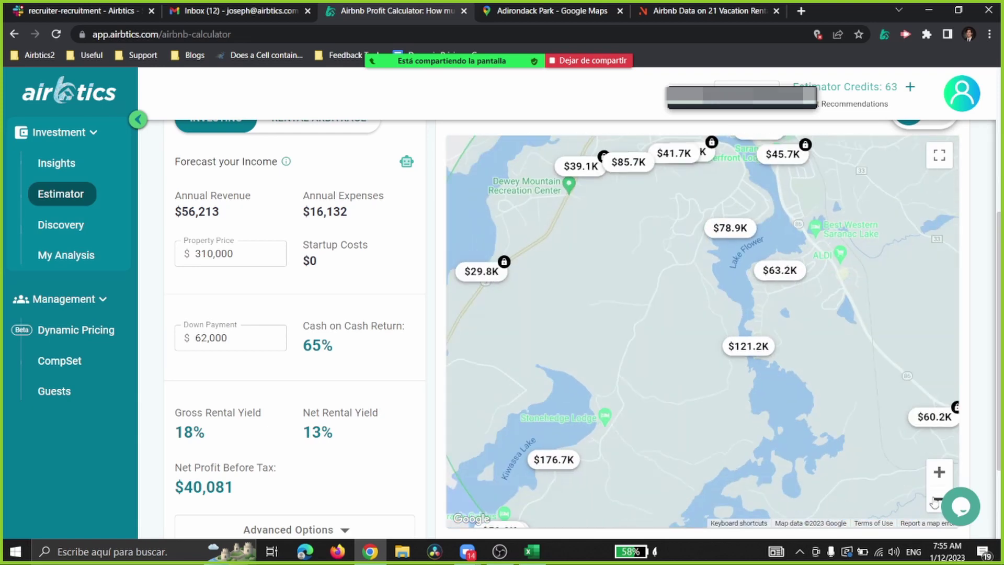
pyautogui.click(940, 472)
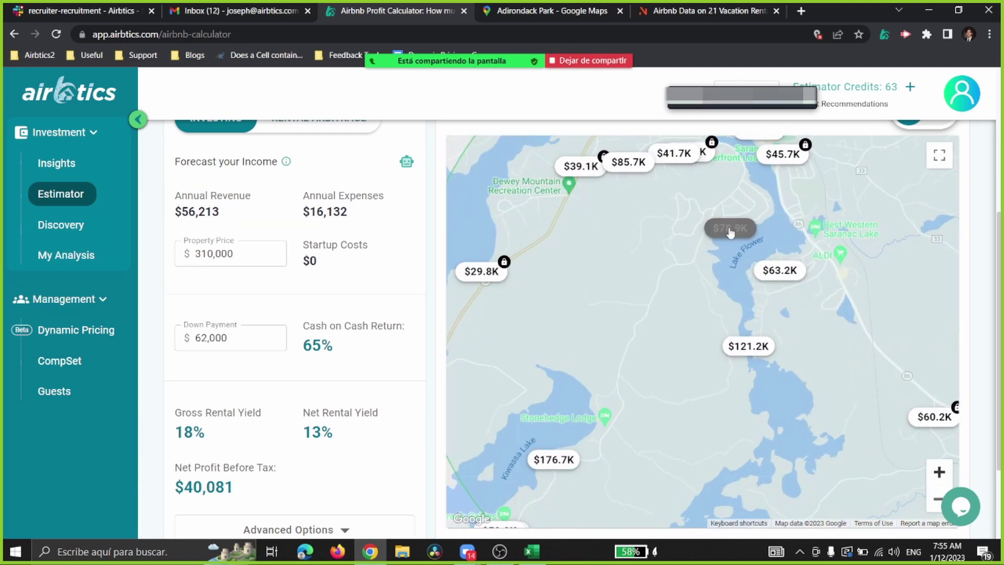
# Step: Shift Lake Flower higher on the map and return to the $56,213 / 56% / $274 summary
pyautogui.moveTo(621, 193)
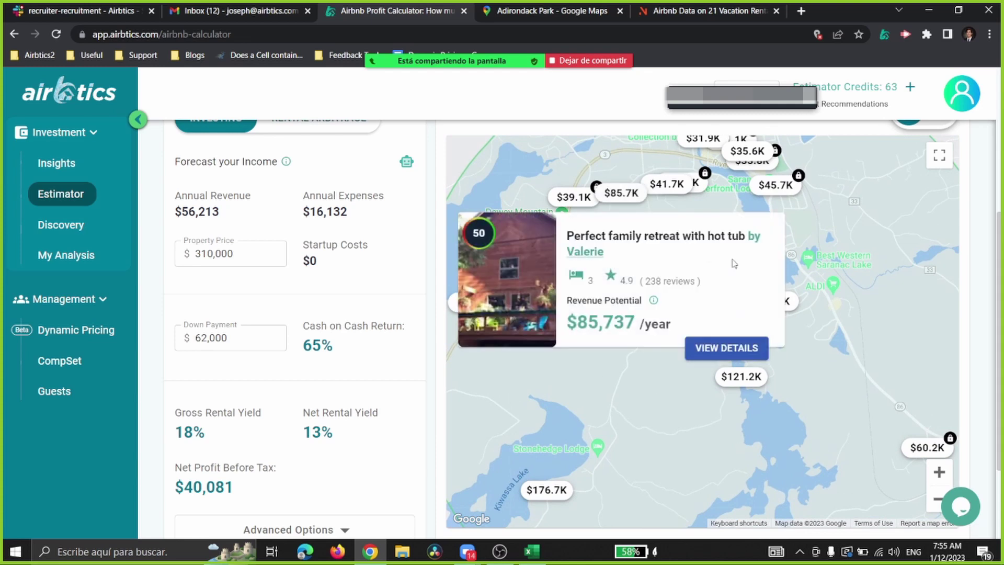
pyautogui.moveTo(693, 214)
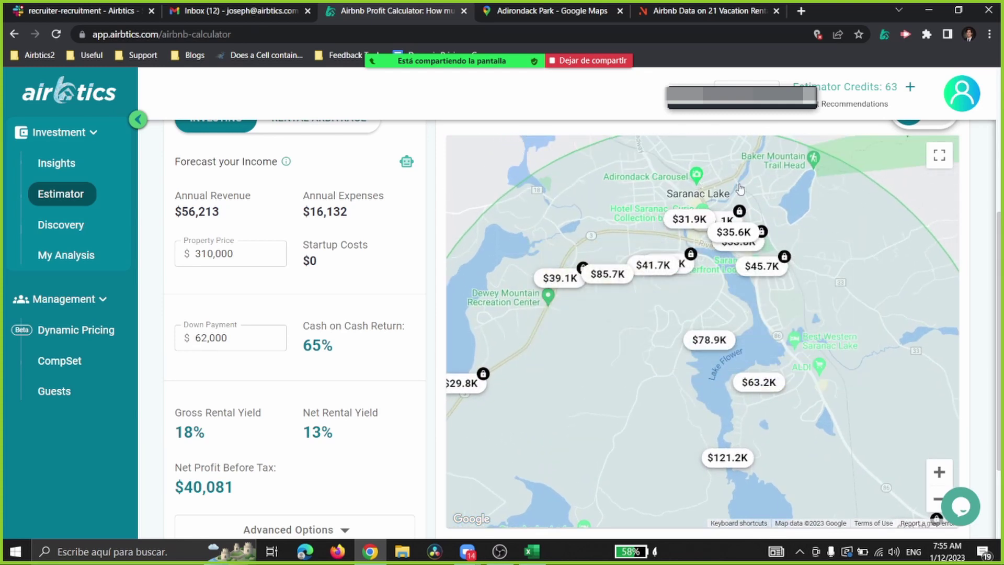
pyautogui.moveTo(868, 422); pyautogui.dragTo(869, 329)
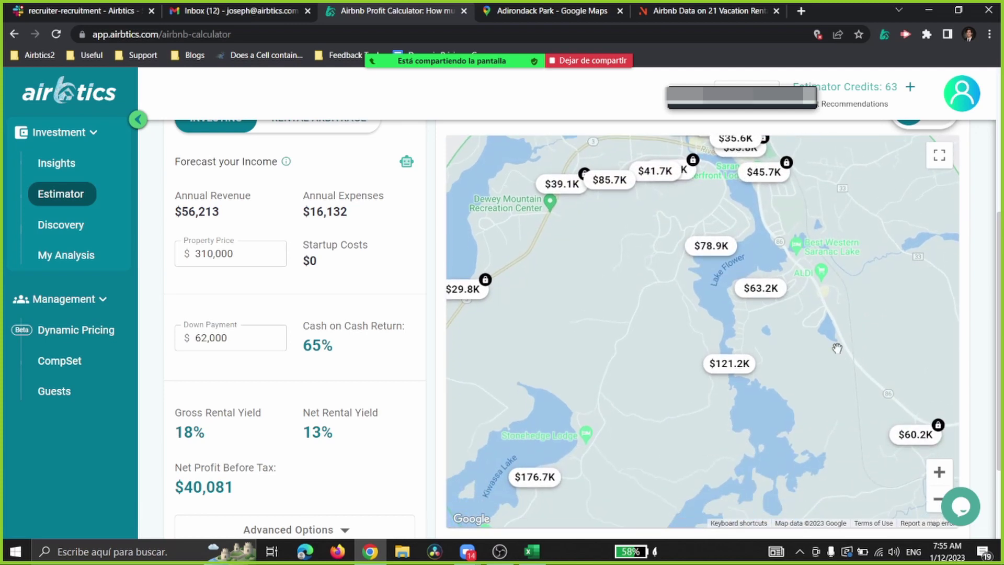
pyautogui.click(936, 498)
pyautogui.click(938, 473)
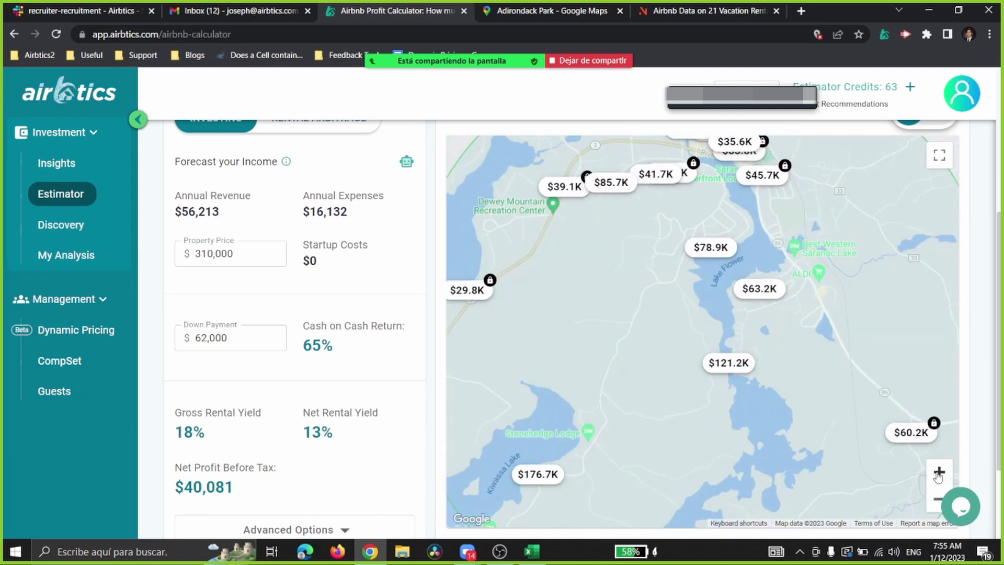
pyautogui.scroll(5, 518, 348)
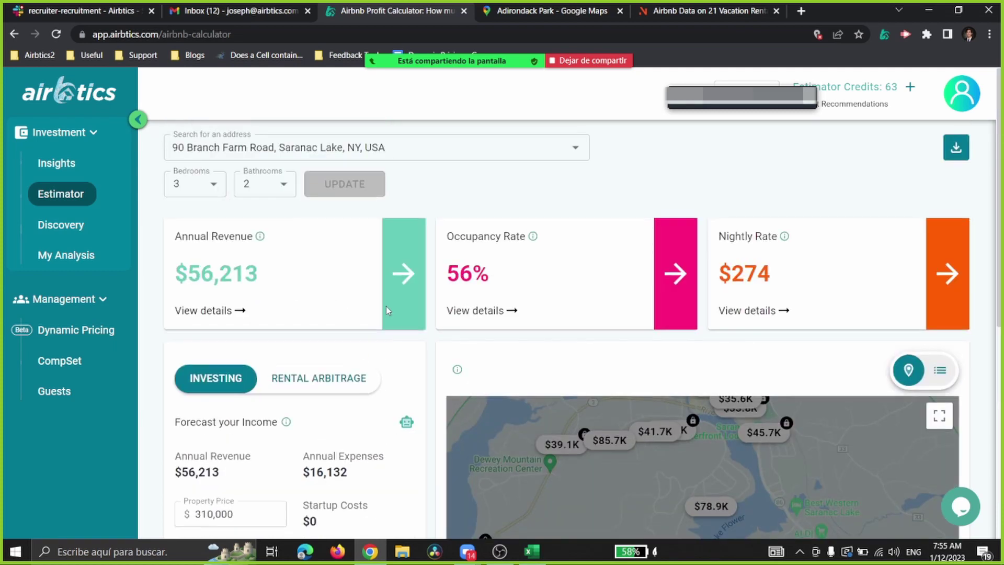
# Step: Highlight and review the estimate's revenue, occupancy and nightly rate figures
pyautogui.scroll(-1, 460, 413)
pyautogui.moveTo(188, 209); pyautogui.dragTo(799, 213)
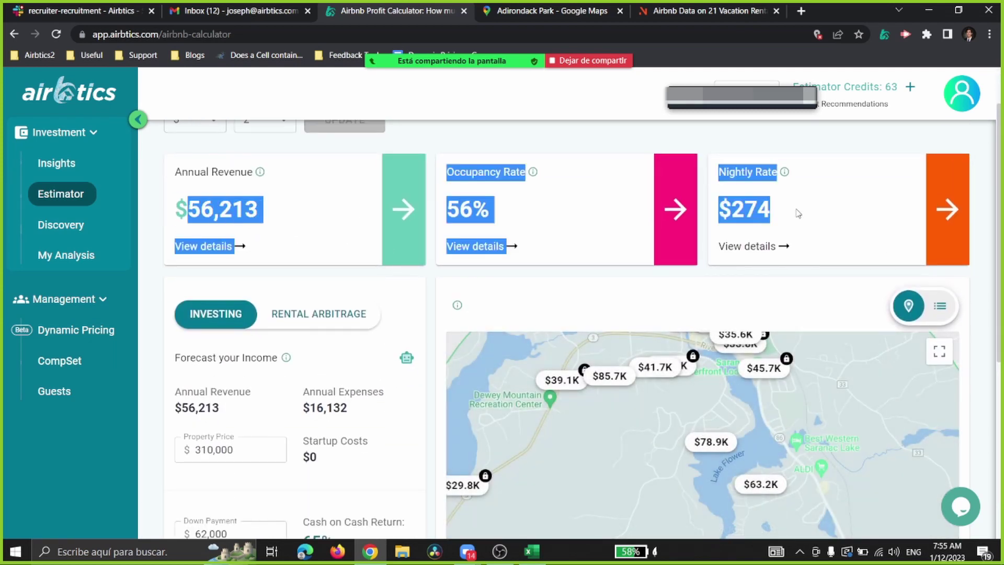
pyautogui.click(643, 272)
pyautogui.scroll(-5, 644, 341)
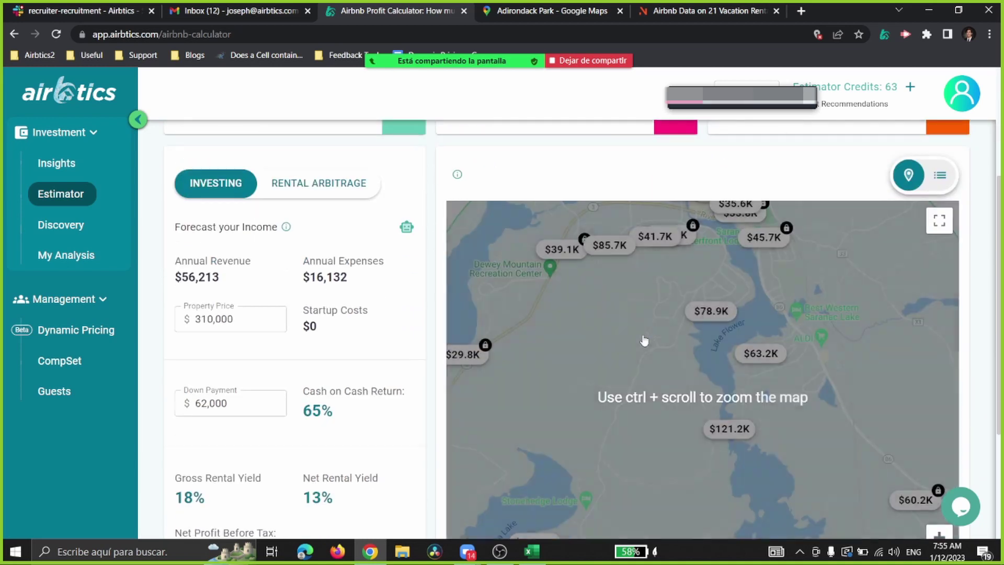
pyautogui.scroll(1, 773, 317)
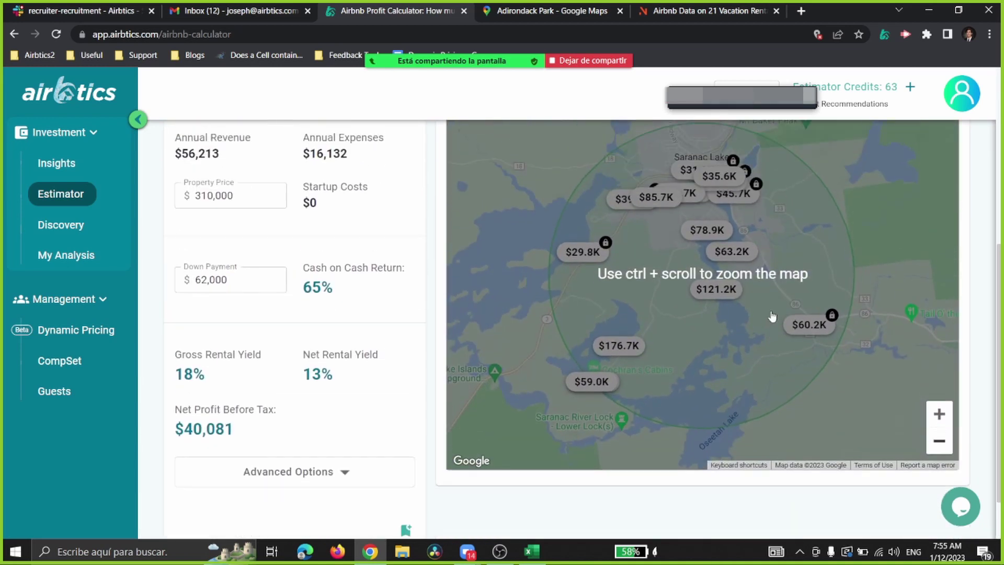
pyautogui.scroll(1, 767, 272)
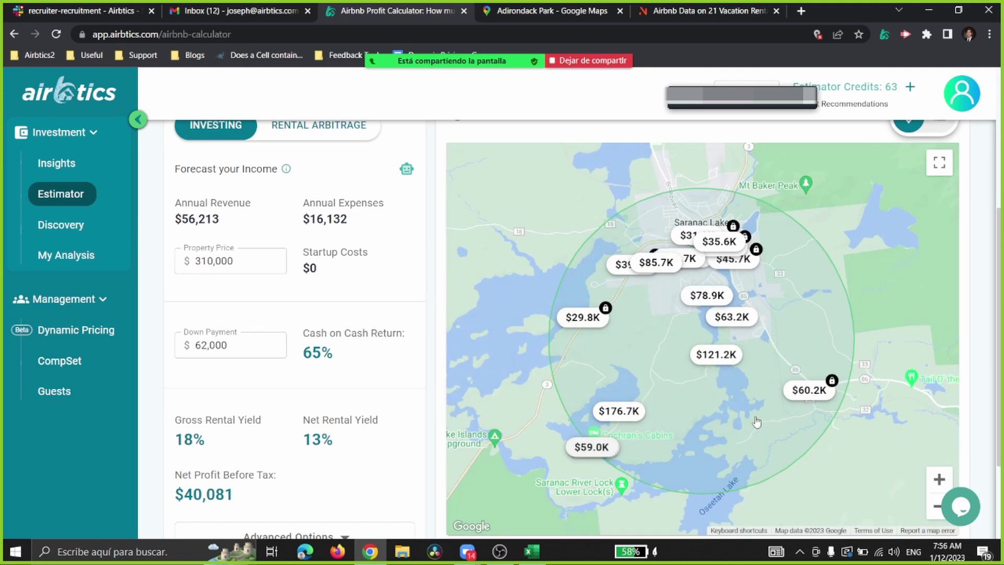
pyautogui.scroll(-1, 757, 422)
# Step: Open the $59.0K cabin listing on the map, then pan back to Lake Flower and zoom out
pyautogui.click(939, 414)
pyautogui.moveTo(623, 394); pyautogui.dragTo(720, 267)
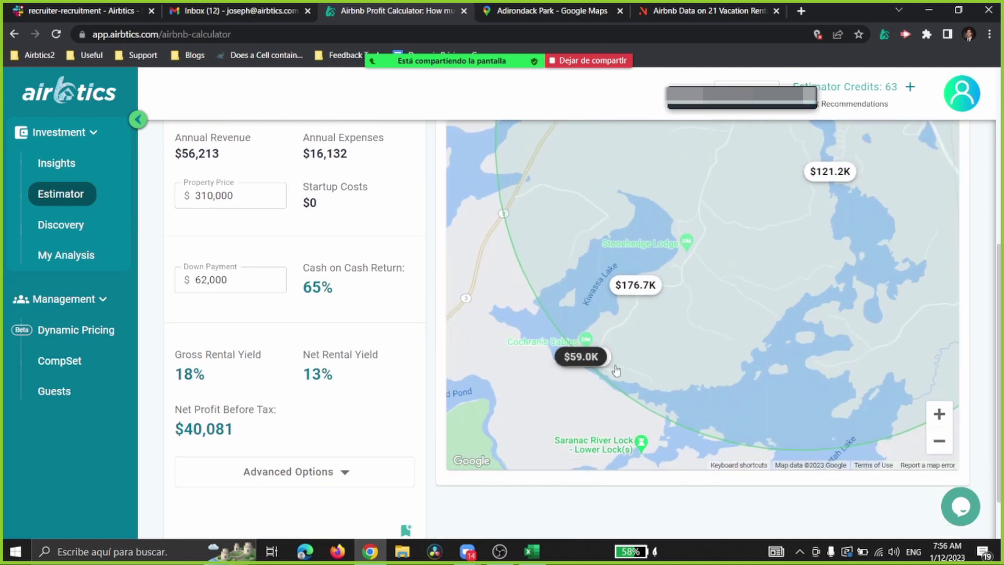
pyautogui.moveTo(578, 360); pyautogui.dragTo(623, 324)
pyautogui.click(624, 324)
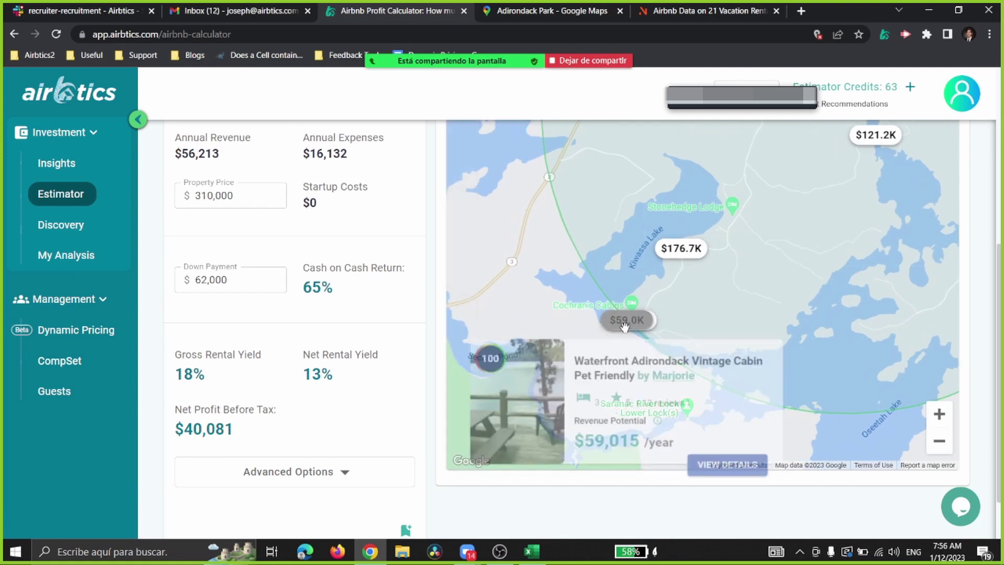
pyautogui.moveTo(555, 310); pyautogui.dragTo(582, 274)
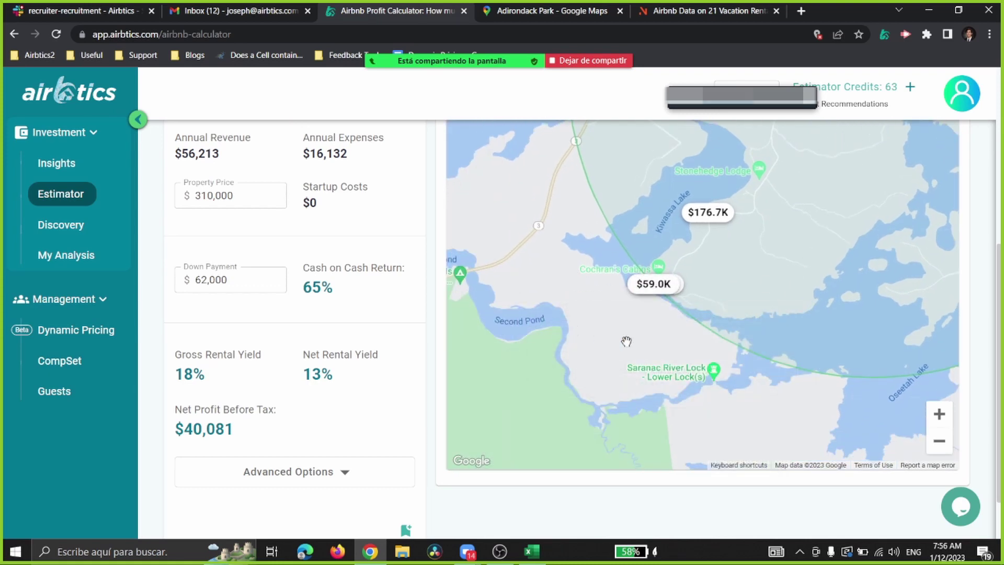
pyautogui.moveTo(767, 269); pyautogui.dragTo(801, 210)
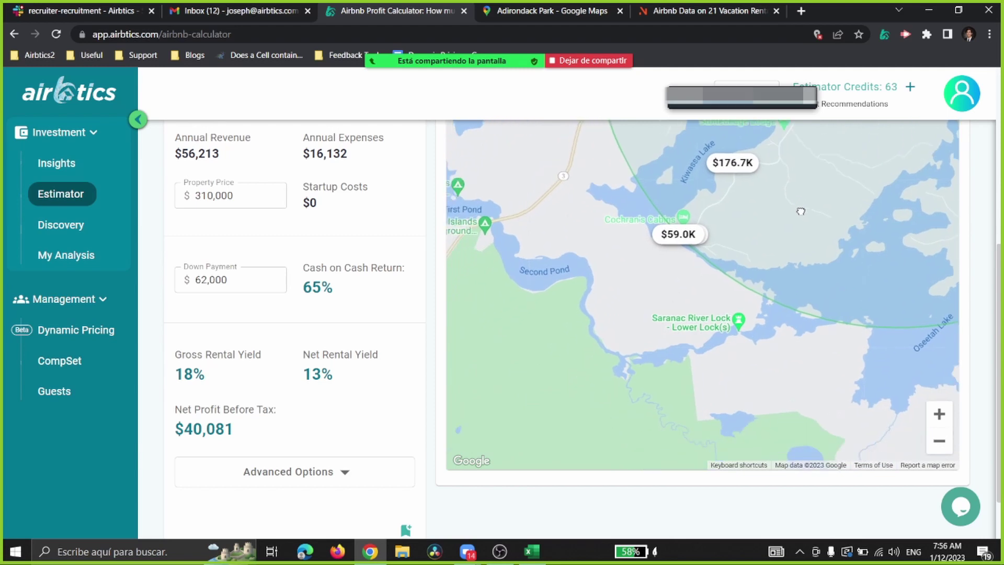
pyautogui.moveTo(900, 167); pyautogui.dragTo(703, 414)
pyautogui.moveTo(941, 382); pyautogui.dragTo(870, 455)
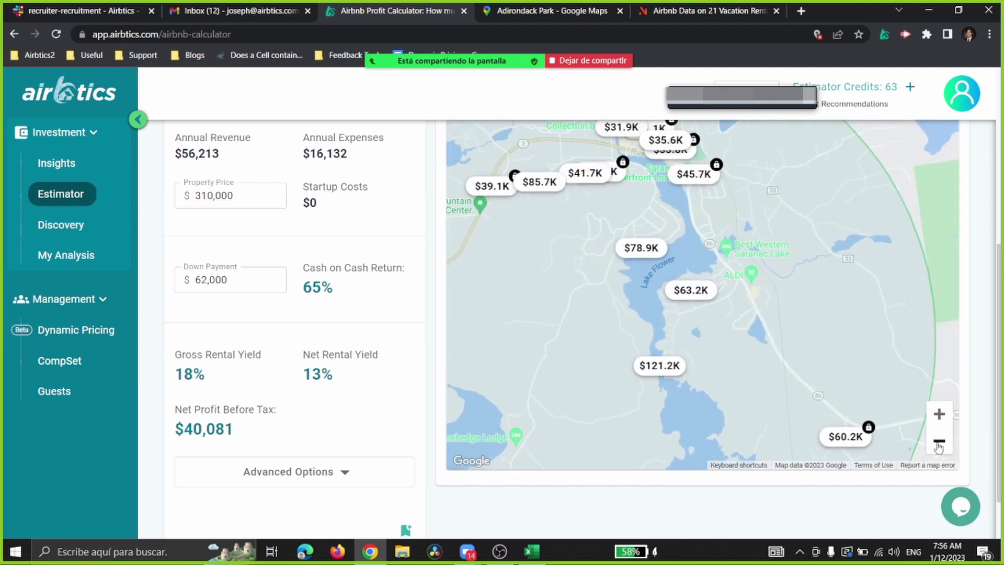
pyautogui.click(939, 441)
# Step: Switch to the AirDNA tab showing the New York State Plan at $299.96/mo
pyautogui.scroll(3, 538, 361)
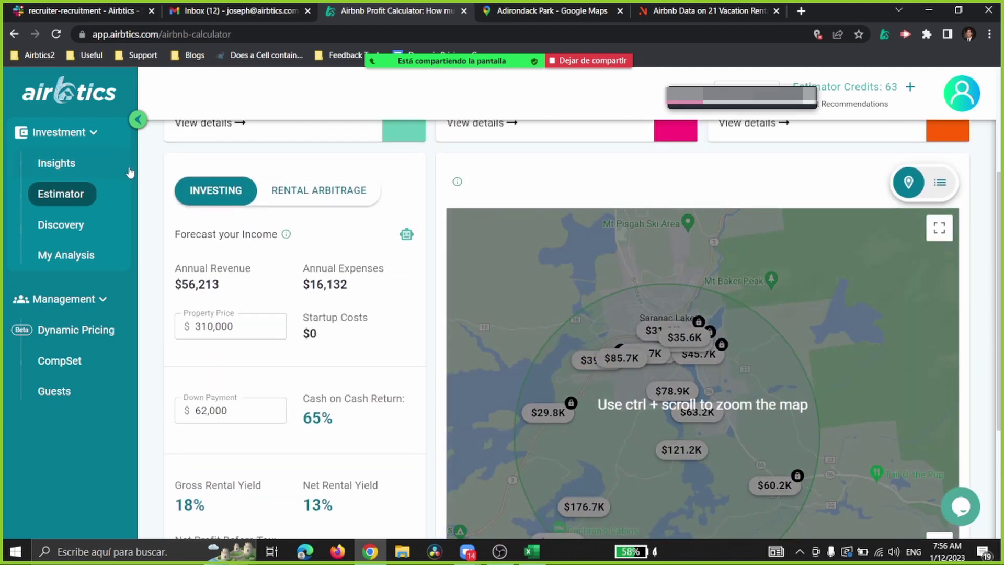
pyautogui.scroll(3, 477, 237)
pyautogui.scroll(-1, 628, 221)
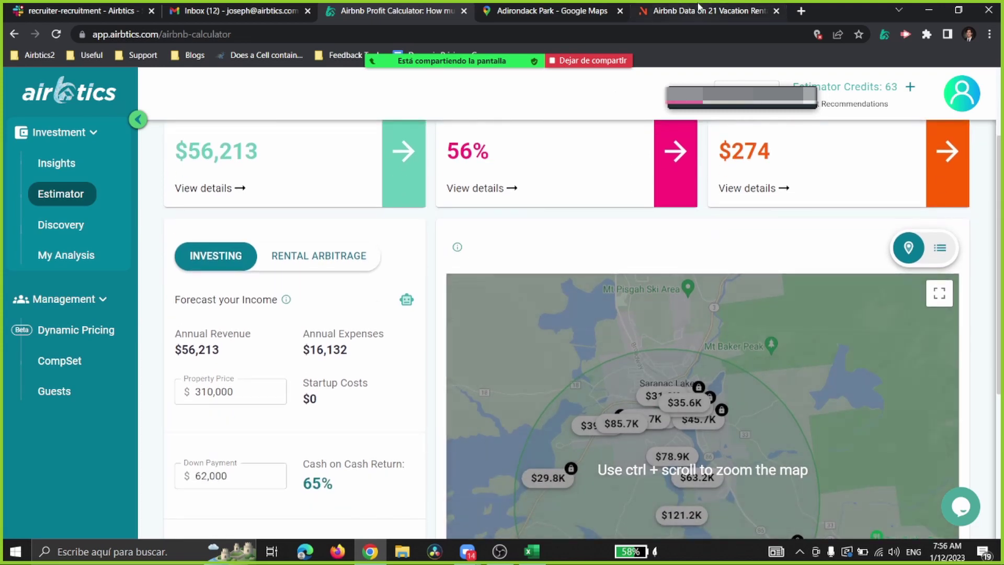
pyautogui.moveTo(706, 11); pyautogui.dragTo(555, 10)
pyautogui.moveTo(509, 70)
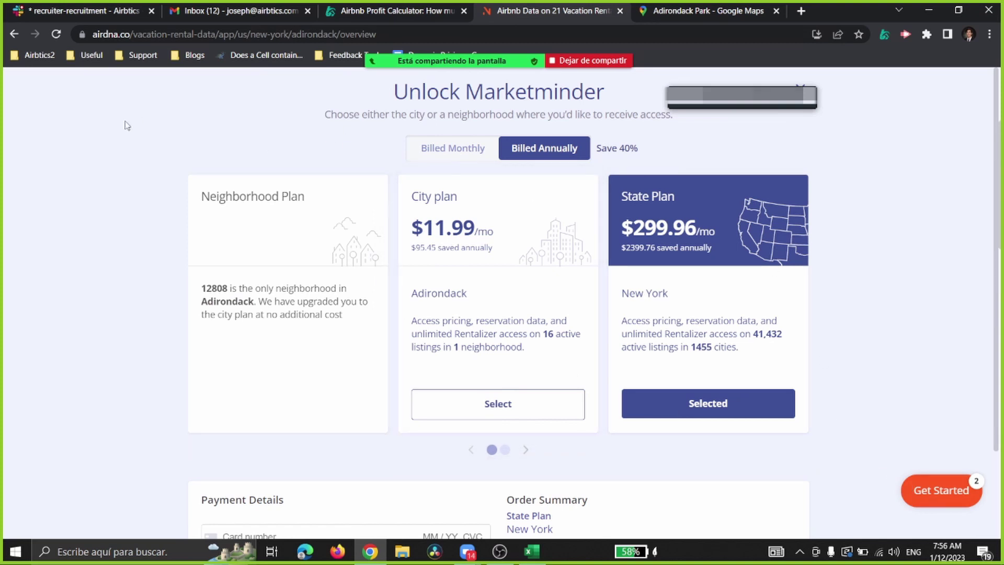
# Step: Close the Unlock Marketminder upgrade prompt and open AirDNA's Rentalizer
pyautogui.click(16, 35)
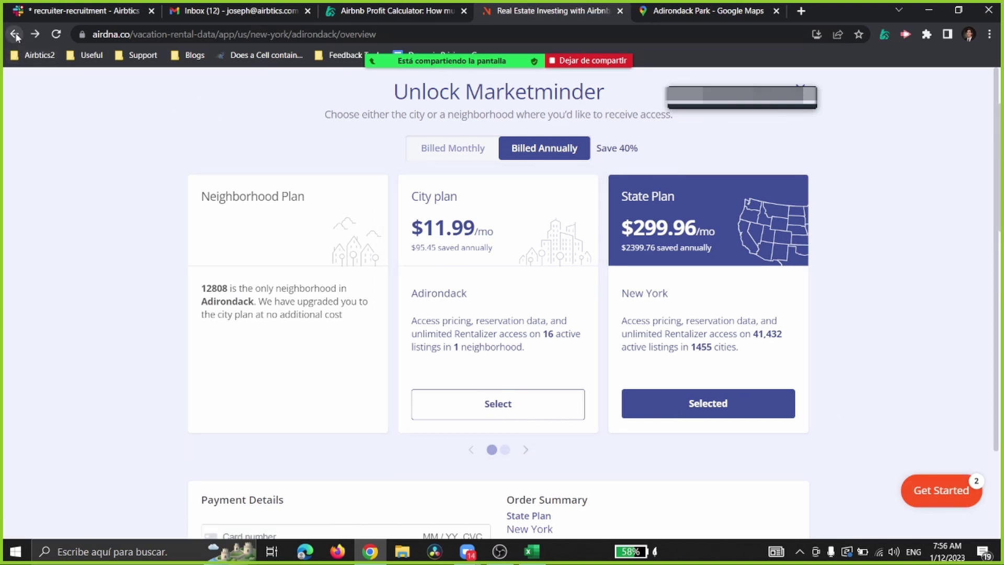
pyautogui.moveTo(704, 82); pyautogui.dragTo(839, 92)
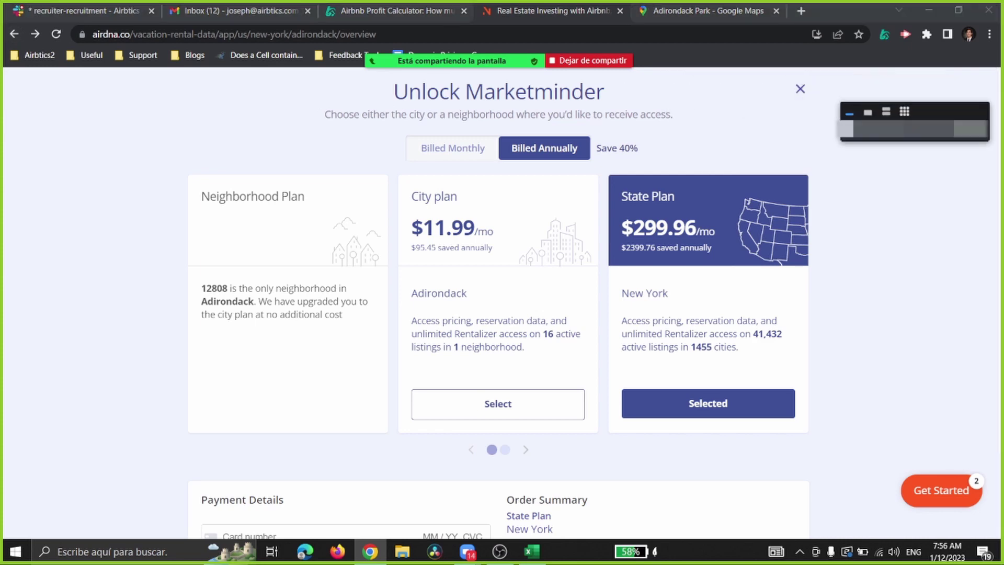
pyautogui.click(802, 91)
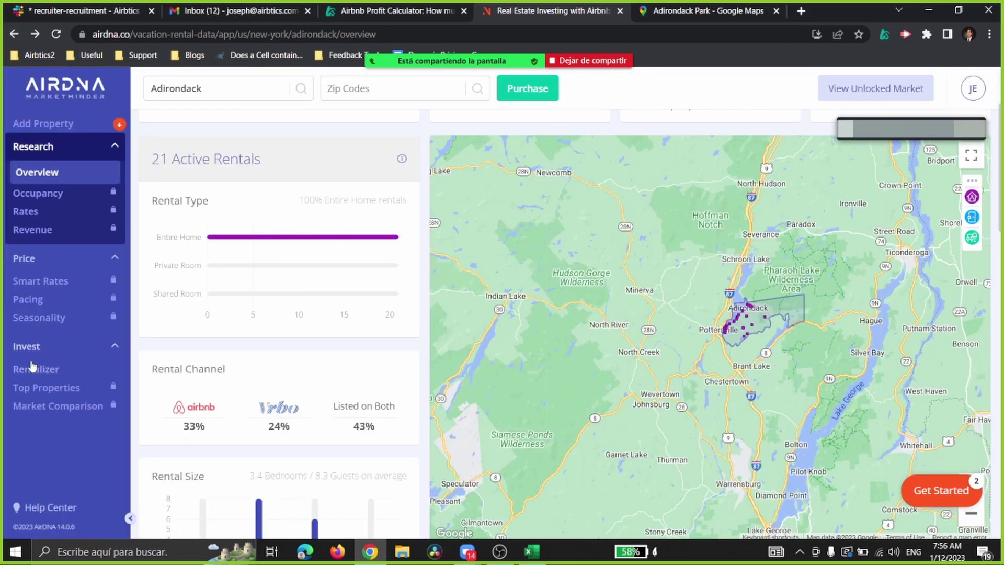
pyautogui.click(37, 369)
# Step: Check the address in Airbtics, then type the Saranac Lake property address into Rentalizer's search
pyautogui.click(369, 8)
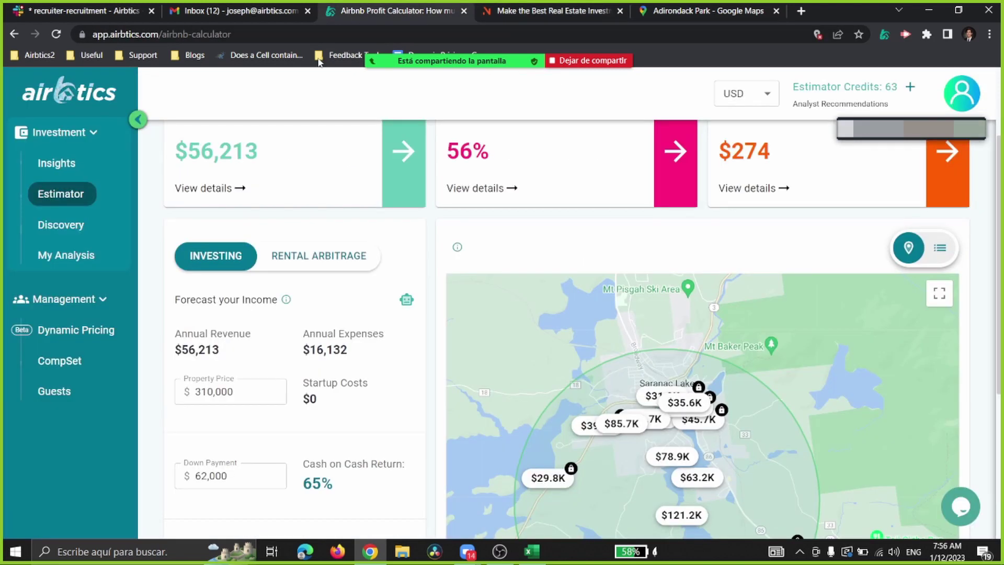
pyautogui.click(497, 10)
pyautogui.click(323, 260)
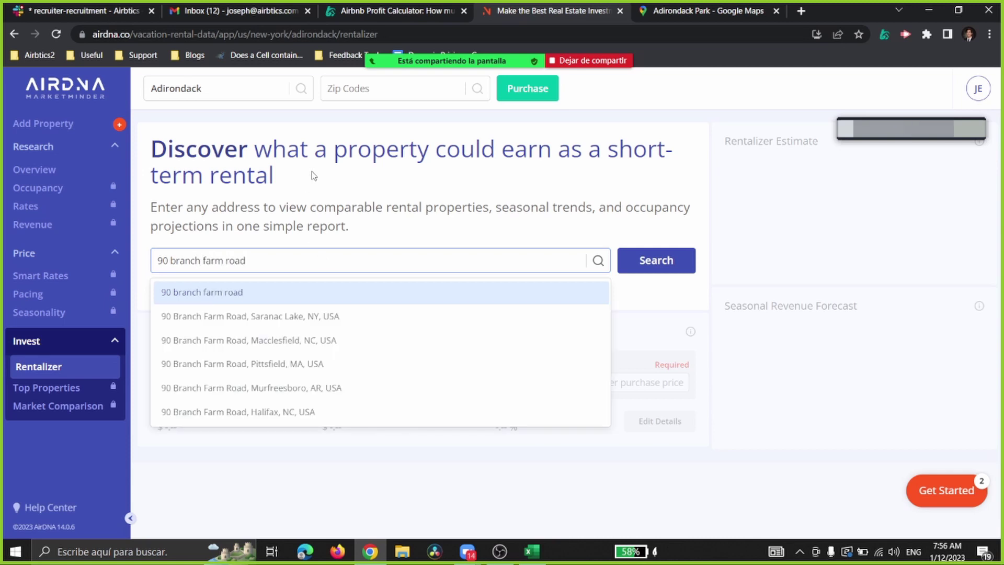
# Step: Choose the Saranac Lake, NY suggestion and compare its $76.4K annual revenue against Airbtics
pyautogui.click(302, 323)
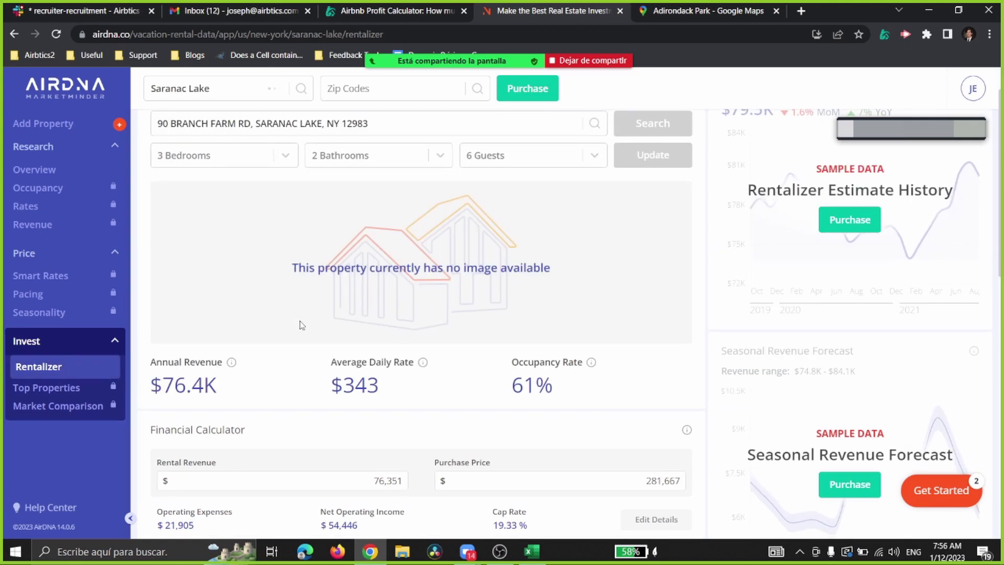
pyautogui.click(437, 7)
pyautogui.click(522, 5)
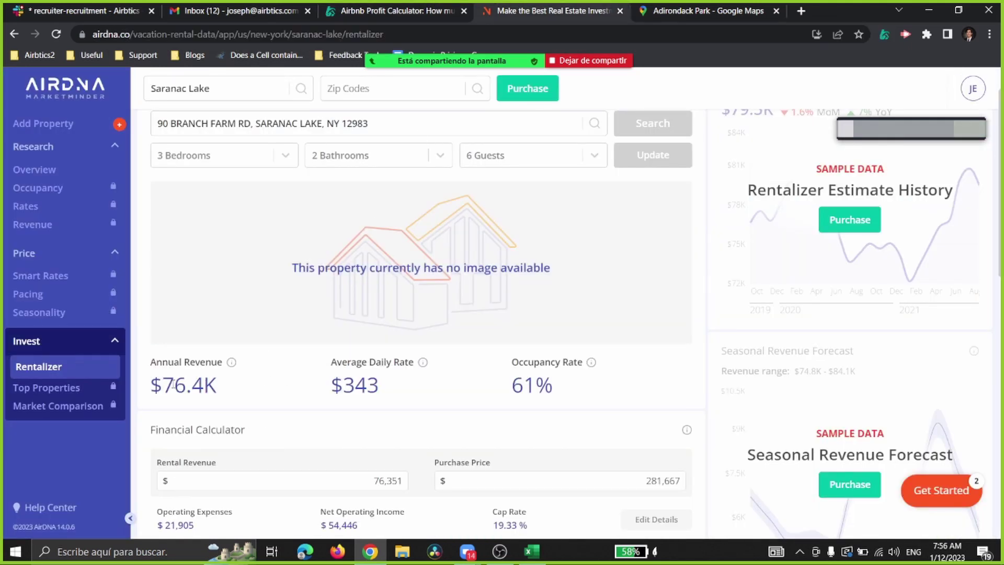
pyautogui.moveTo(149, 386); pyautogui.dragTo(238, 391)
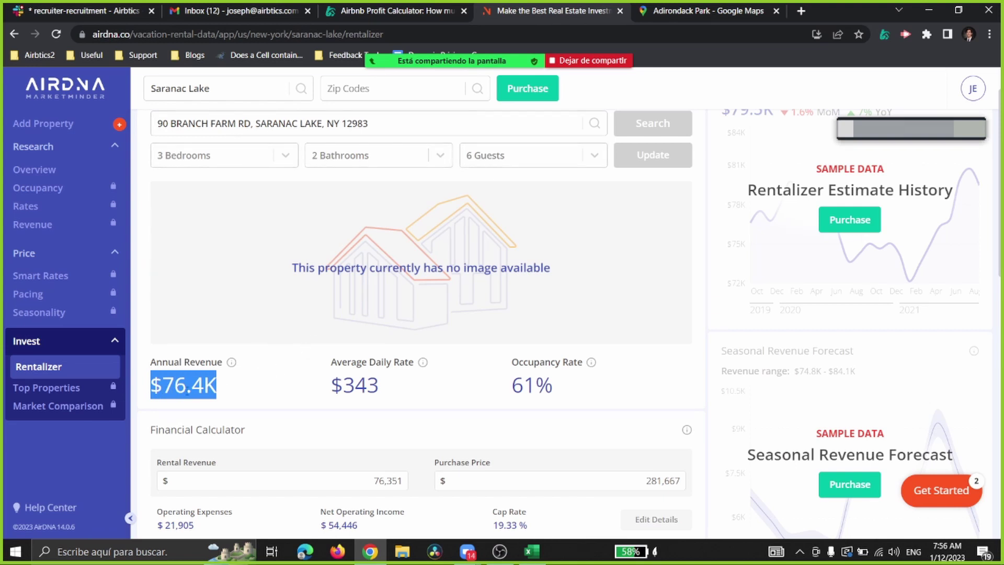
pyautogui.click(178, 389)
pyautogui.moveTo(150, 386); pyautogui.dragTo(228, 390)
pyautogui.click(375, 14)
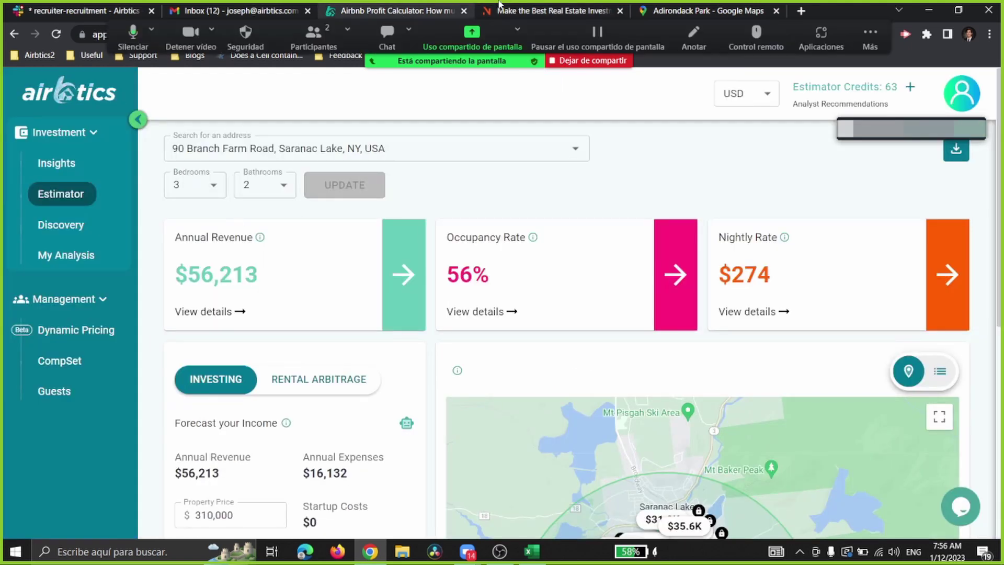
pyautogui.click(504, 14)
pyautogui.click(230, 390)
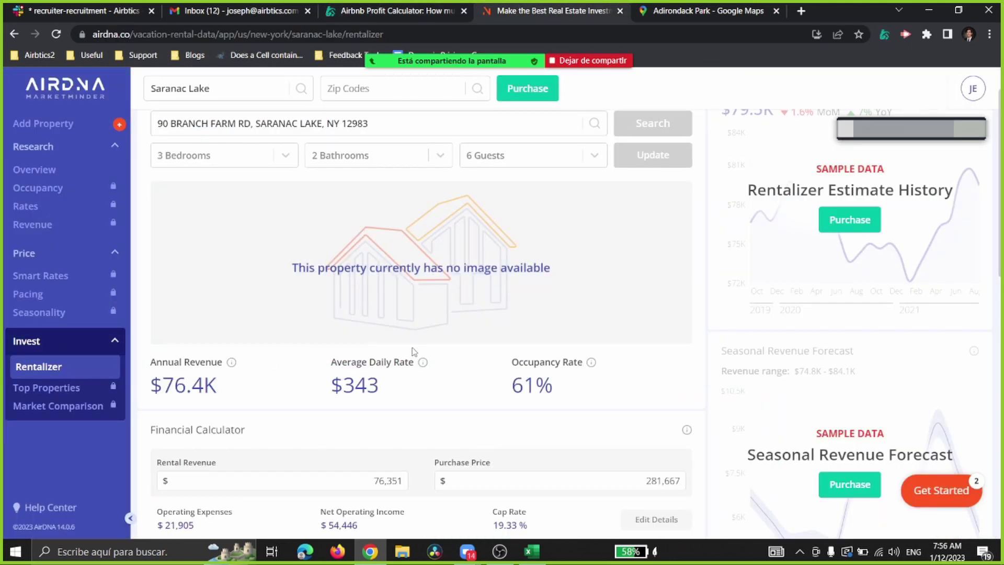
# Step: Review the Rentalizer results and highlight the $343 average daily rate
pyautogui.scroll(-9, 413, 351)
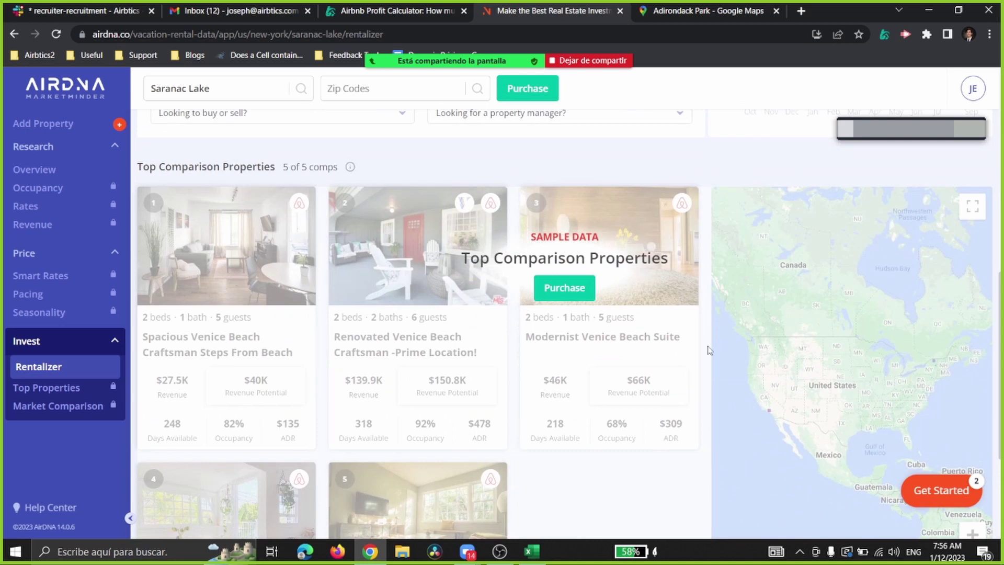
pyautogui.scroll(-3, 709, 350)
pyautogui.scroll(11, 696, 306)
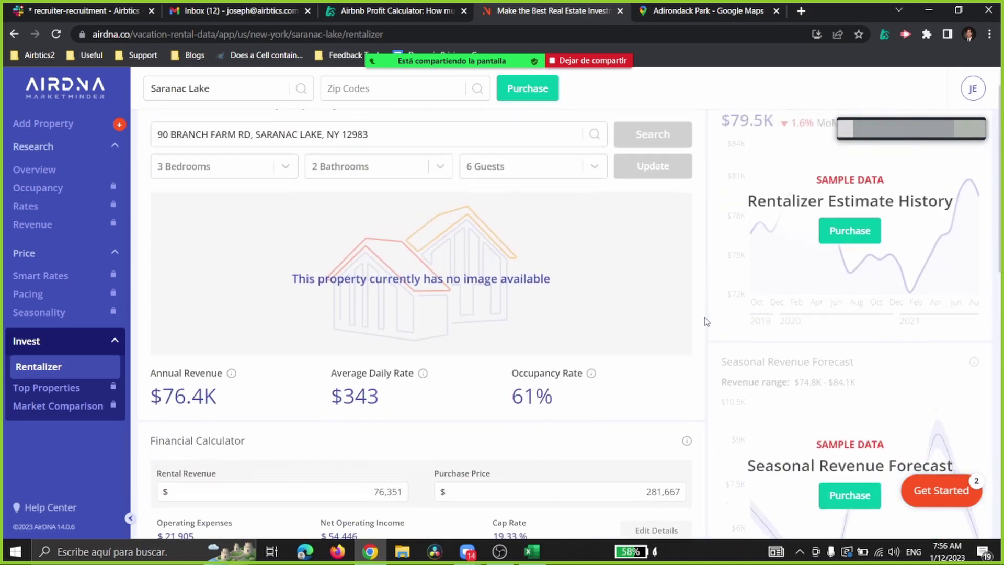
pyautogui.scroll(1, 706, 321)
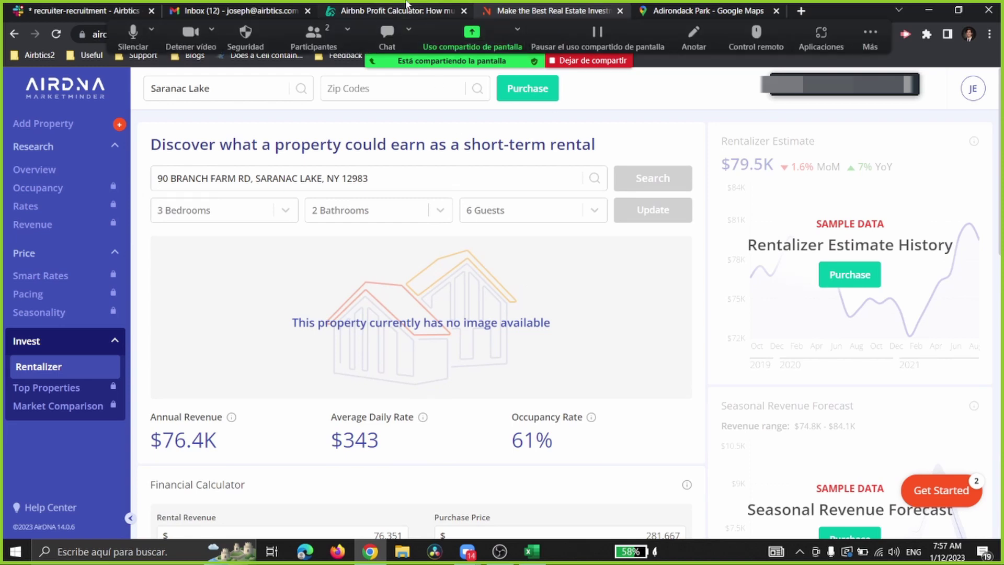
pyautogui.hotkey('ctrl', 'shift', 'Tab')
pyautogui.hotkey('ctrl', 'Tab')
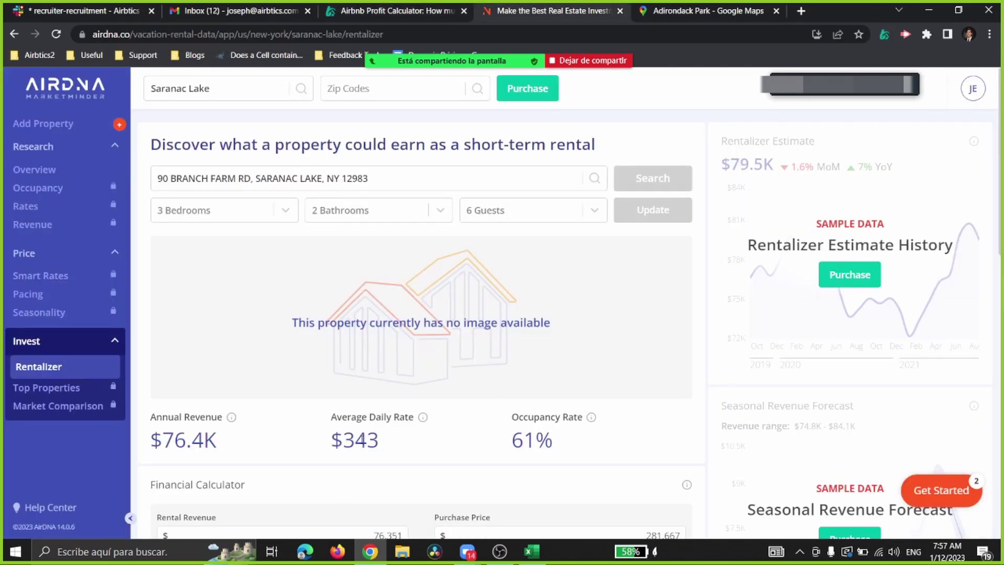
pyautogui.doubleClick(361, 440)
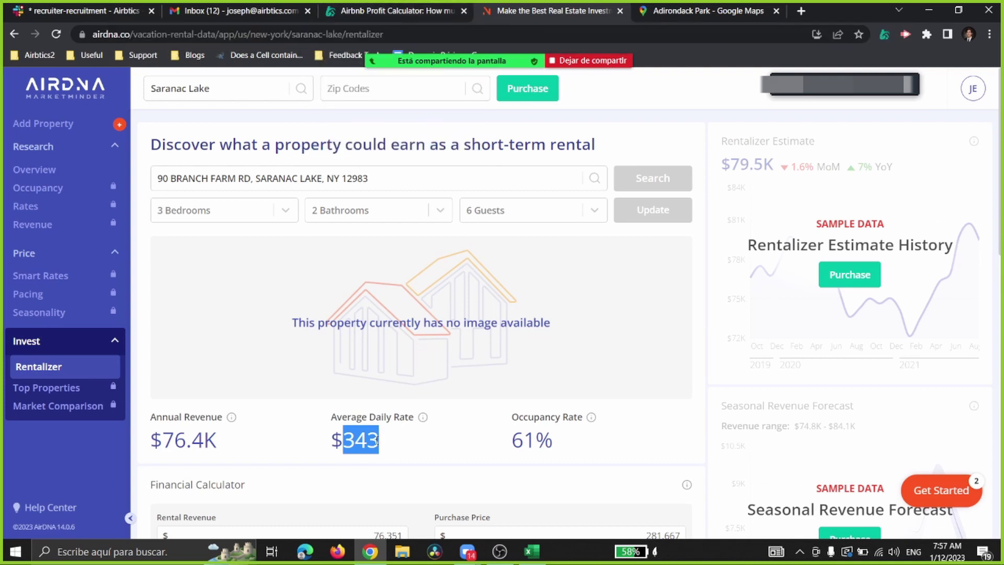
# Step: Compare with Airbtics, then highlight AirDNA's $76.4K annual revenue and $343 daily rate
pyautogui.click(398, 10)
pyautogui.scroll(-5, 557, 246)
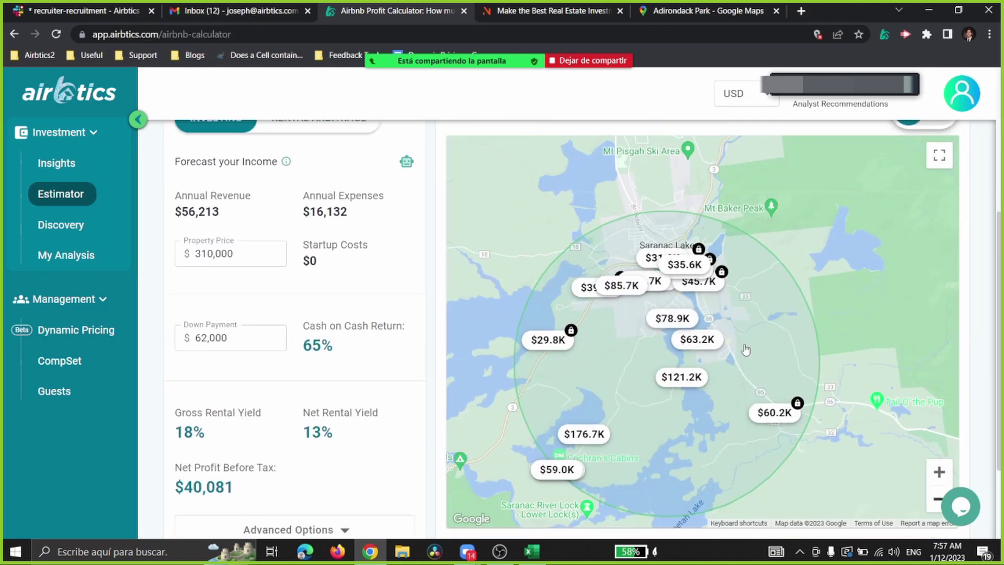
pyautogui.click(586, 11)
pyautogui.scroll(-7, 507, 348)
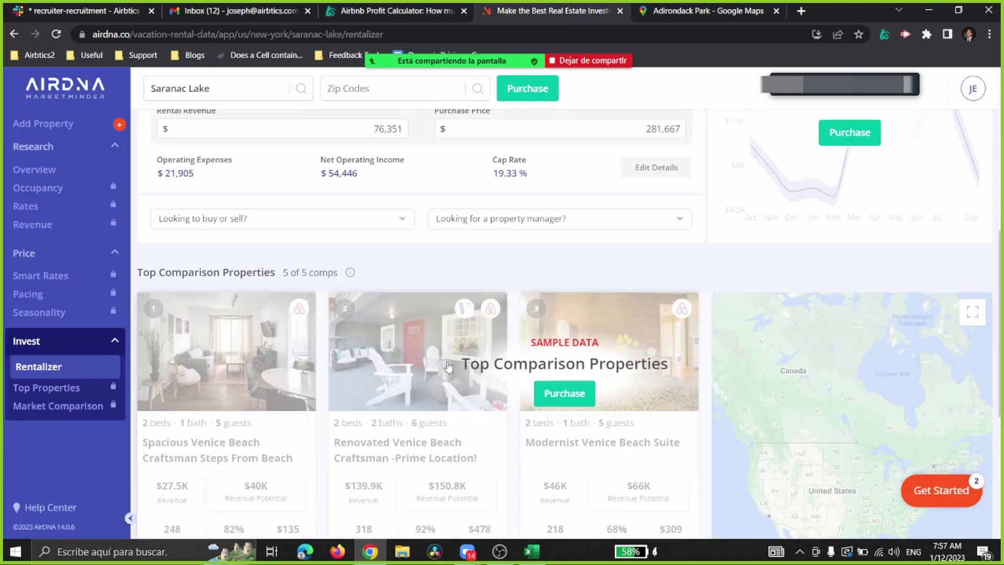
pyautogui.scroll(-3, 392, 378)
pyautogui.scroll(10, 391, 378)
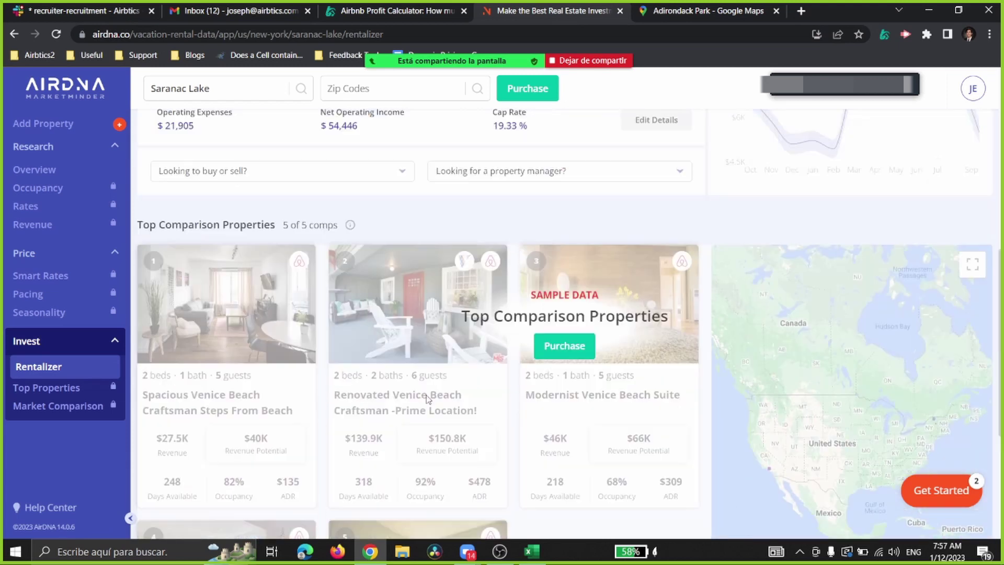
pyautogui.moveTo(149, 440); pyautogui.dragTo(275, 437)
pyautogui.moveTo(330, 416); pyautogui.dragTo(444, 442)
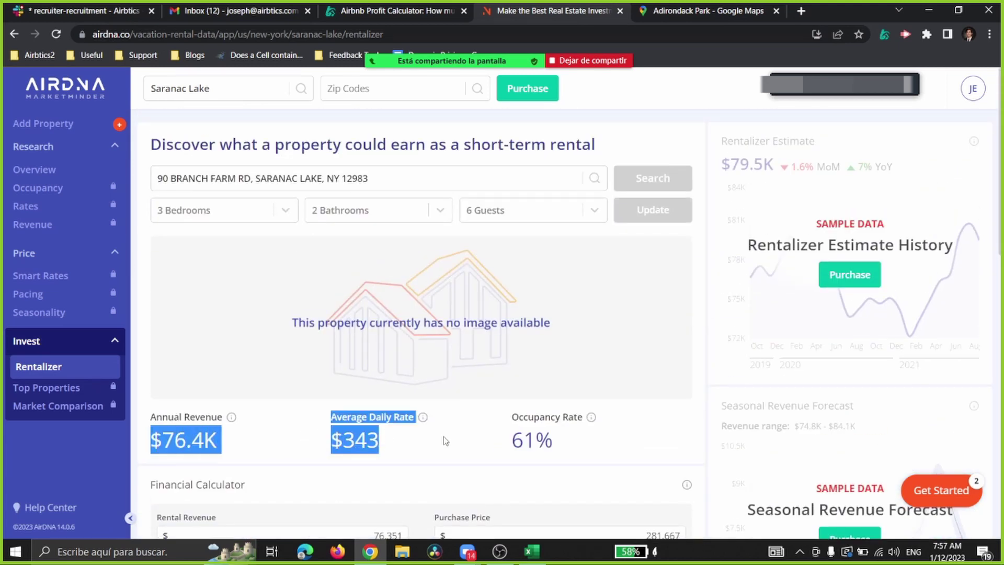
pyautogui.click(450, 445)
# Step: Return to Airbtics and open Insights: $42,522 revenue, 55% occupancy, $205 nightly rate
pyautogui.click(428, 6)
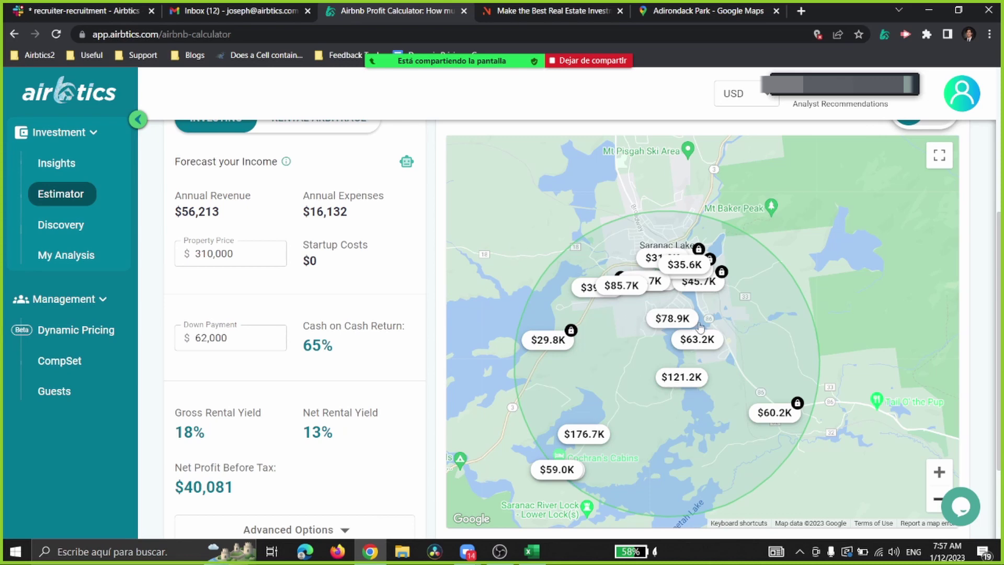
pyautogui.scroll(3, 596, 327)
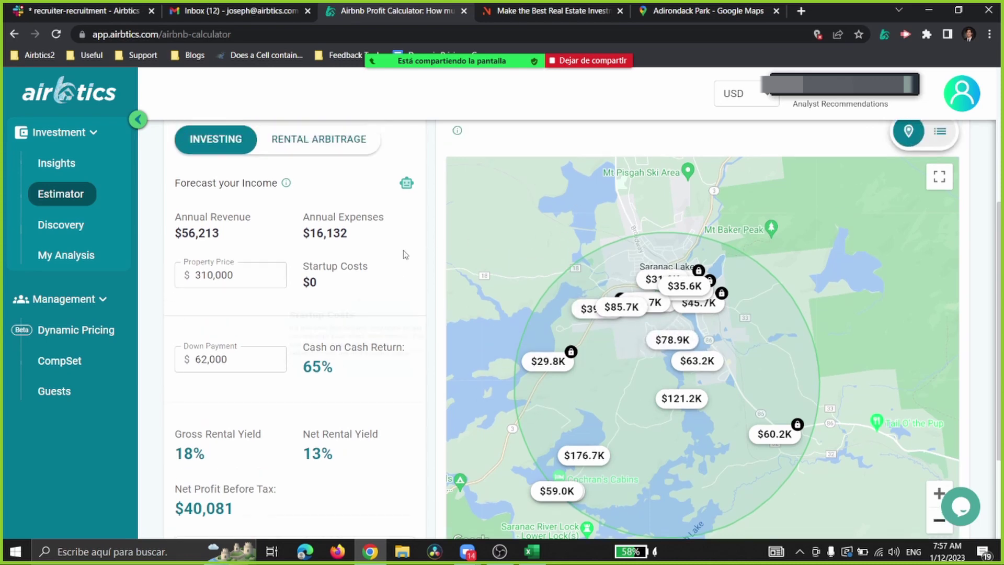
pyautogui.scroll(-3, 673, 326)
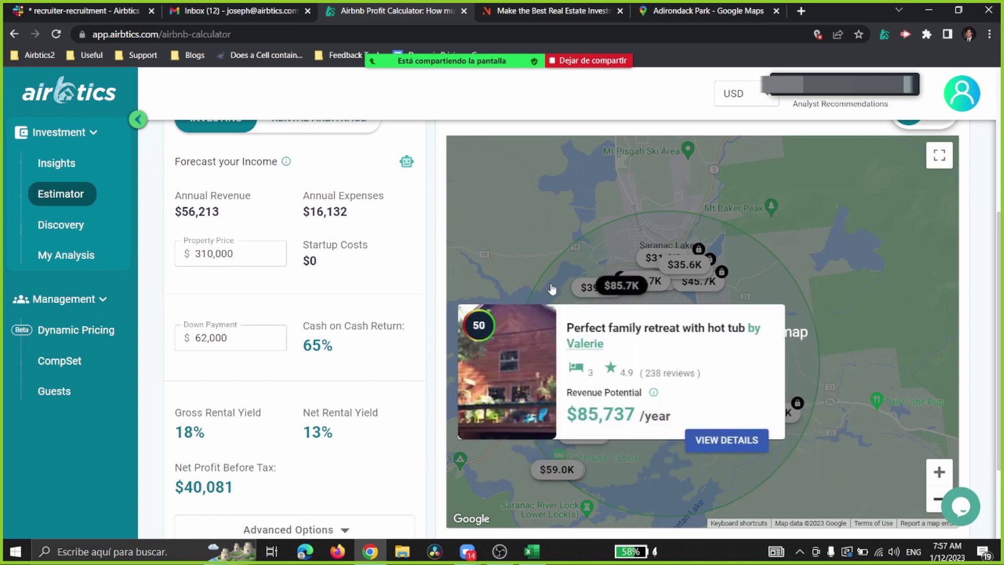
pyautogui.scroll(5, 622, 285)
pyautogui.click(56, 164)
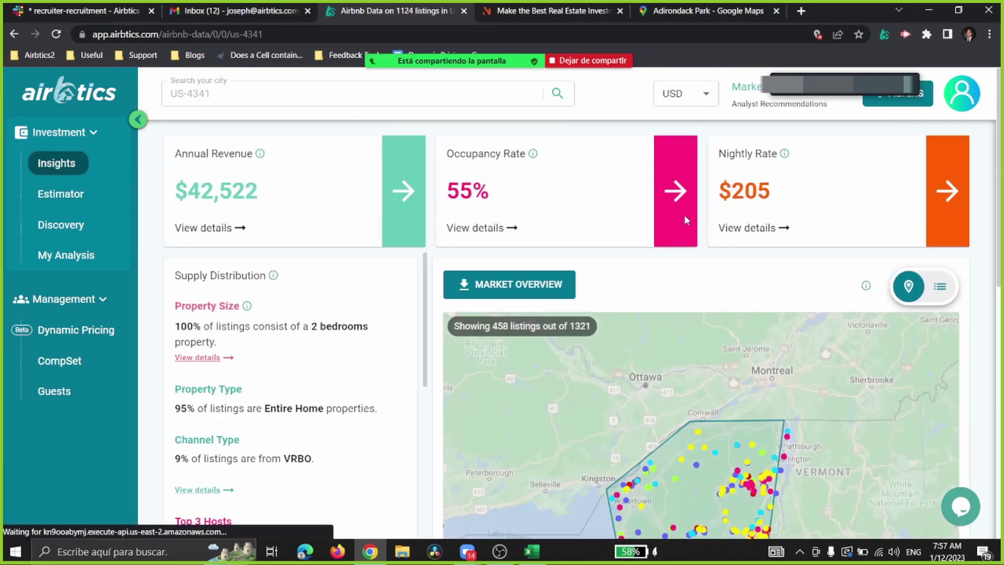
# Step: Zoom and pan the map from New York state to Saranac Lake's 129 listings, then open filters
pyautogui.scroll(-5, 713, 204)
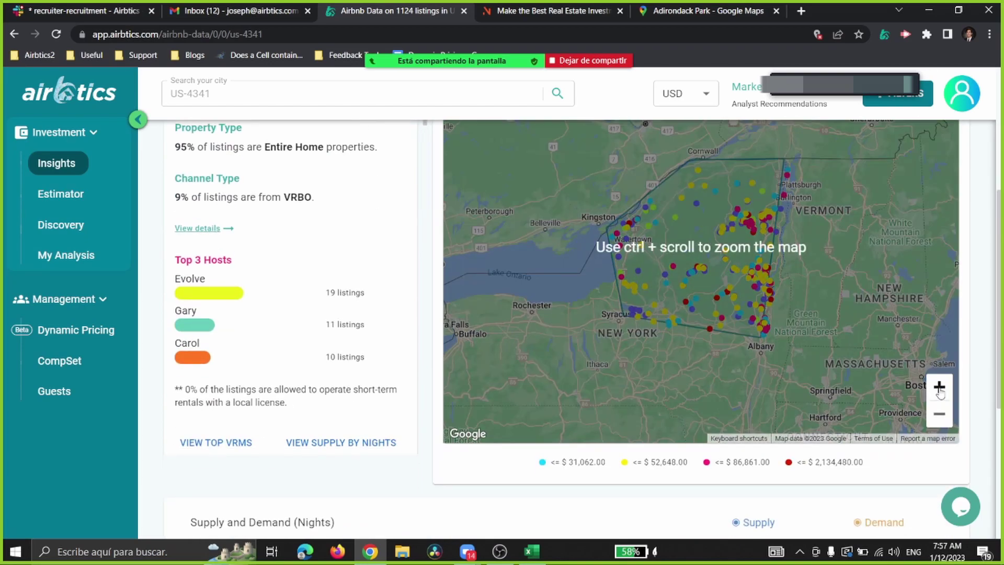
pyautogui.click(940, 387)
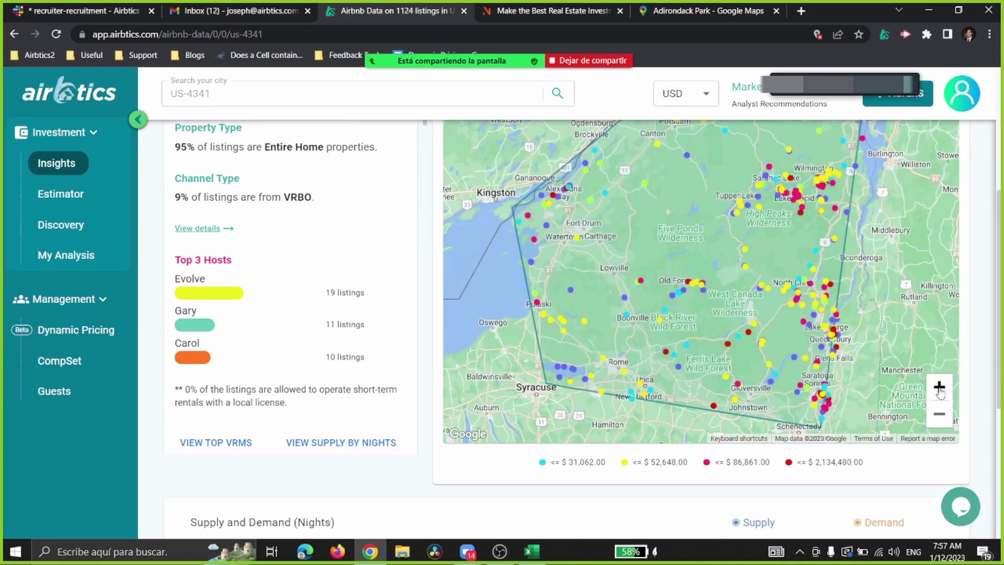
pyautogui.click(939, 387)
pyautogui.click(940, 388)
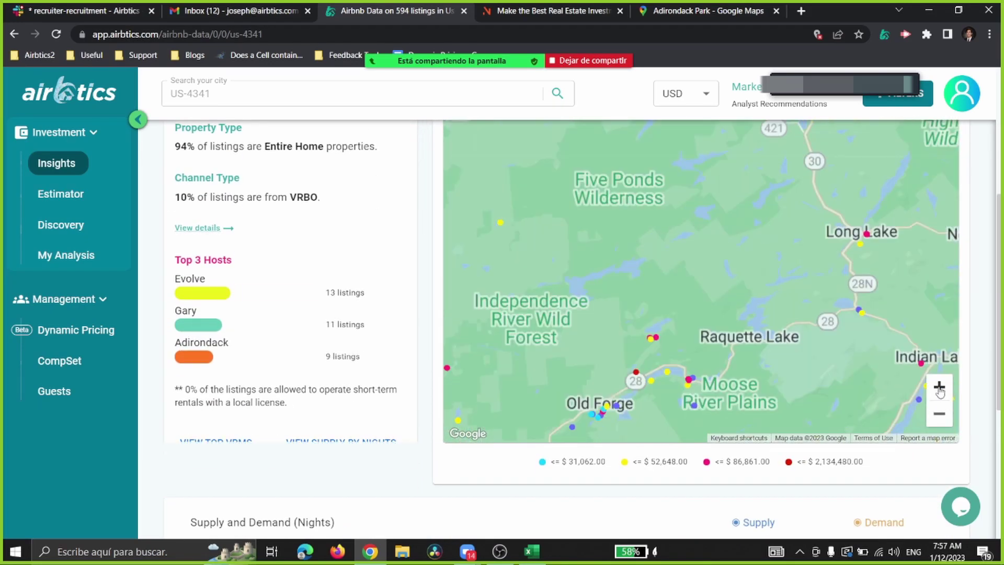
pyautogui.moveTo(814, 186); pyautogui.dragTo(628, 439)
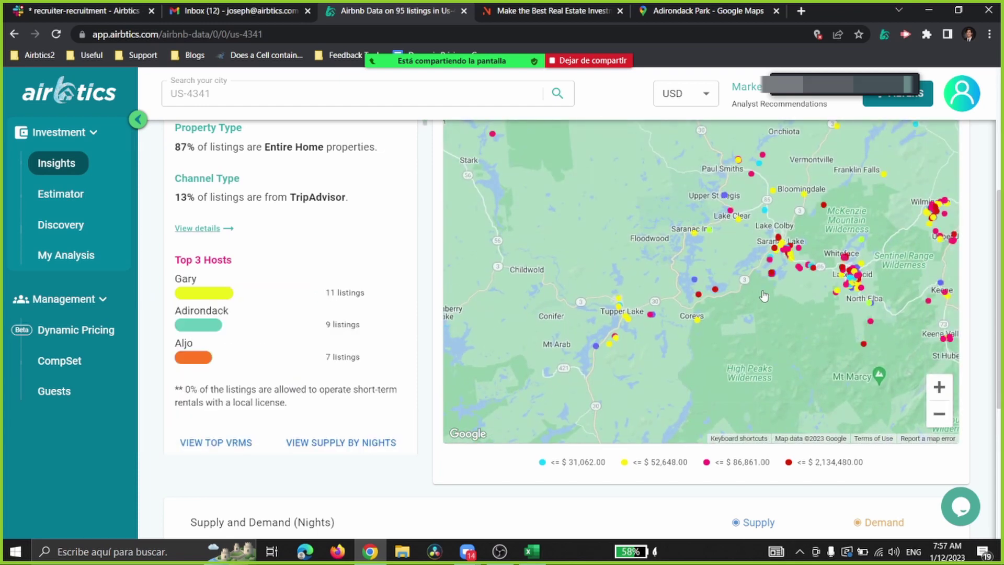
pyautogui.moveTo(910, 335); pyautogui.dragTo(755, 337)
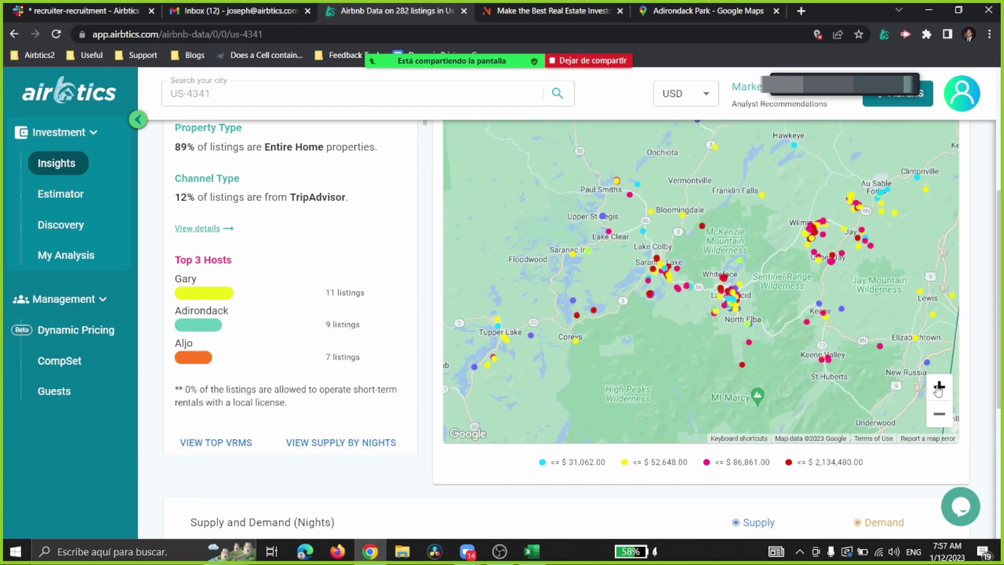
pyautogui.click(940, 387)
pyautogui.click(939, 388)
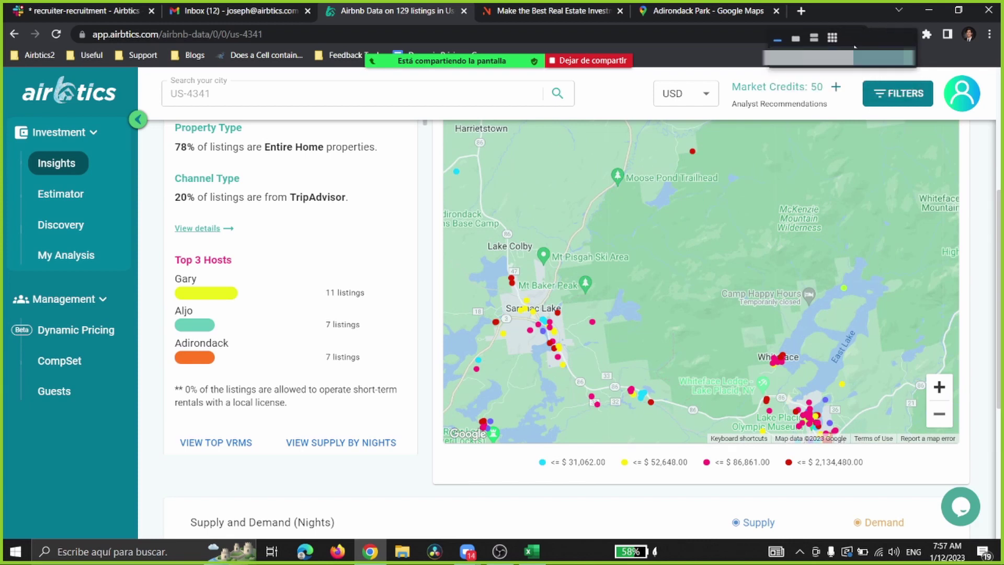
pyautogui.click(898, 93)
# Step: Narrow the bedroom filter from 2 bedrooms to 3 bedrooms only and close the panel
pyautogui.click(649, 401)
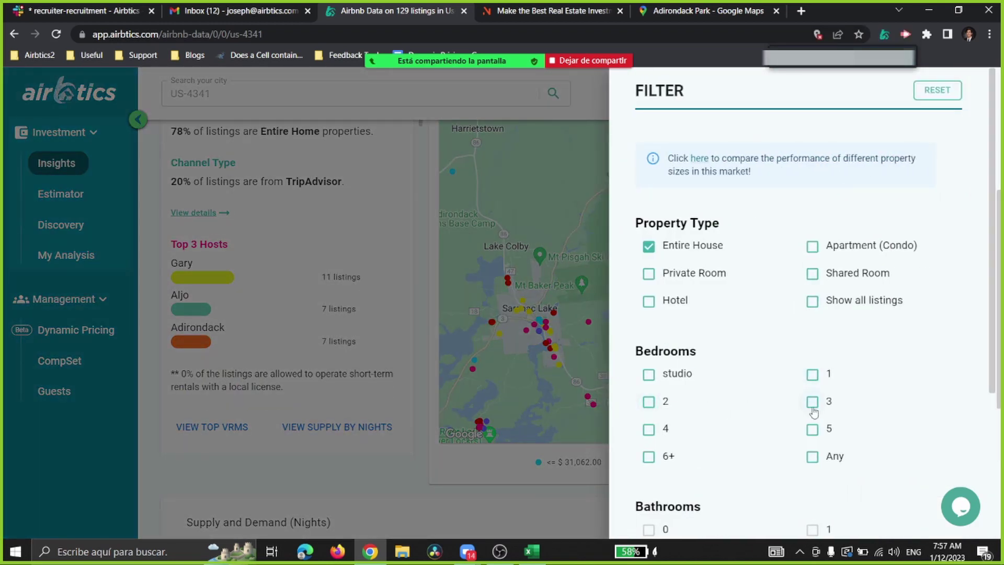
pyautogui.click(812, 401)
pyautogui.scroll(-4, 784, 408)
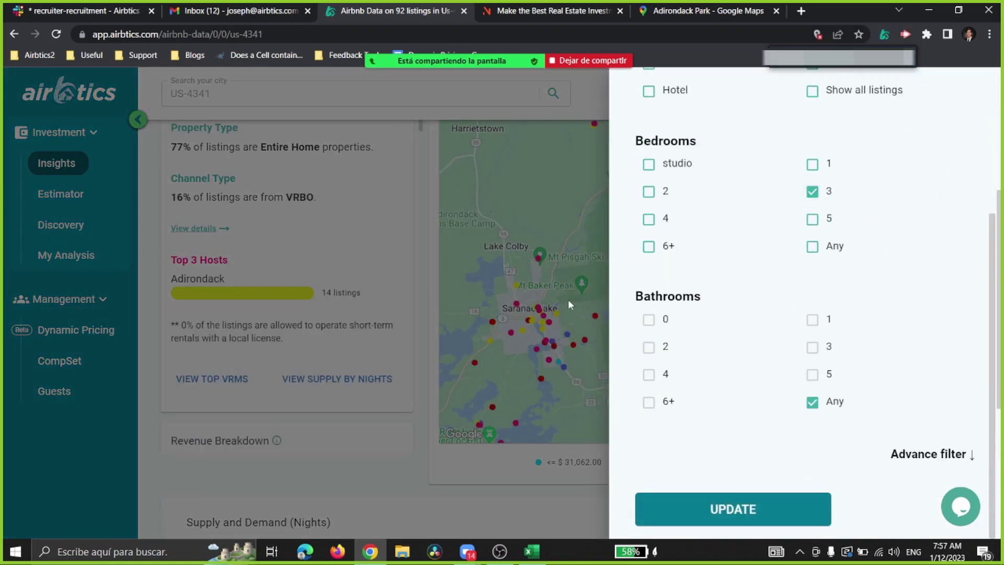
pyautogui.click(568, 300)
# Step: Center and zoom the map on Saranac Lake and Lake Flower, dismissing the low-sample warning
pyautogui.moveTo(680, 312); pyautogui.dragTo(733, 204)
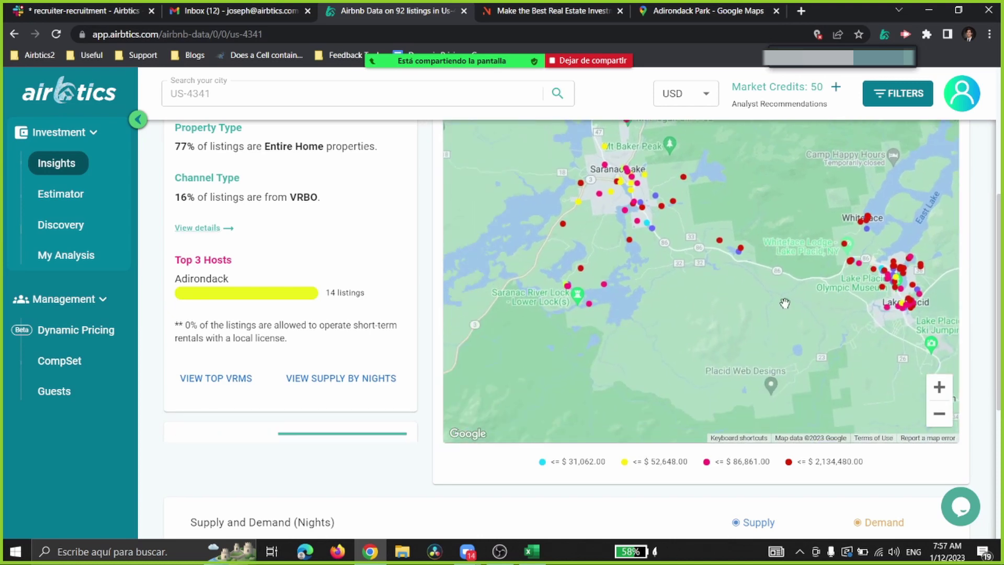
pyautogui.click(940, 387)
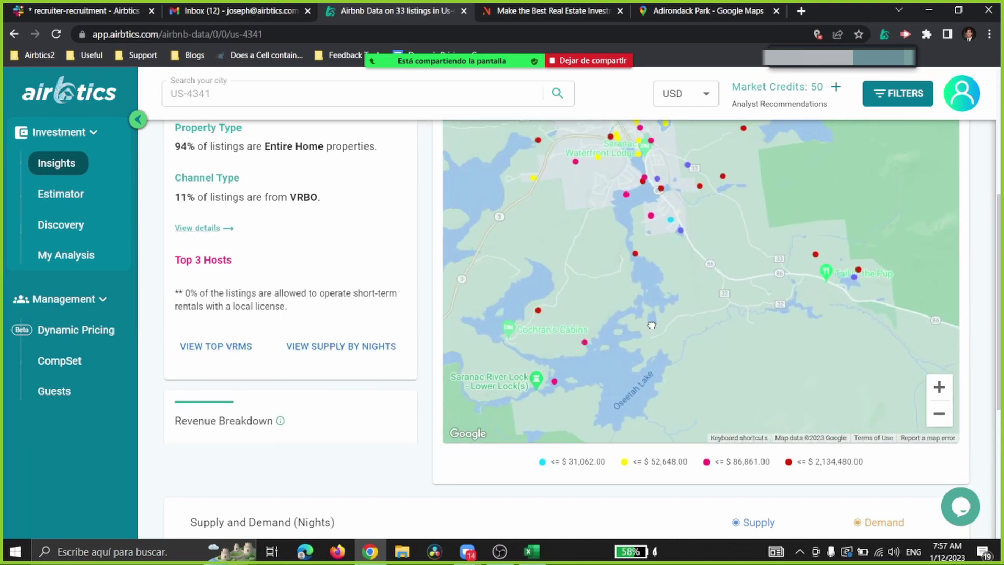
pyautogui.click(940, 392)
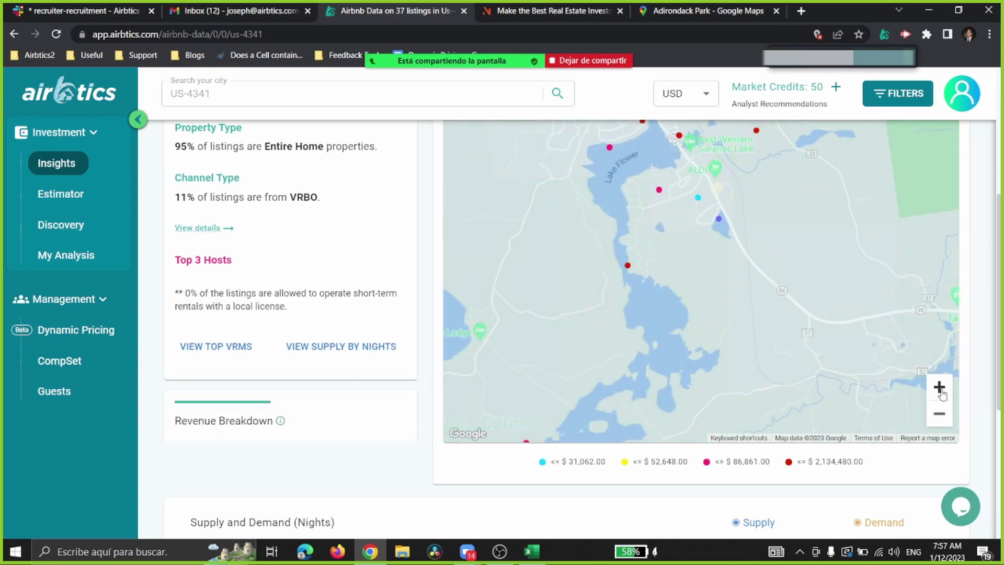
pyautogui.moveTo(675, 302); pyautogui.dragTo(710, 342)
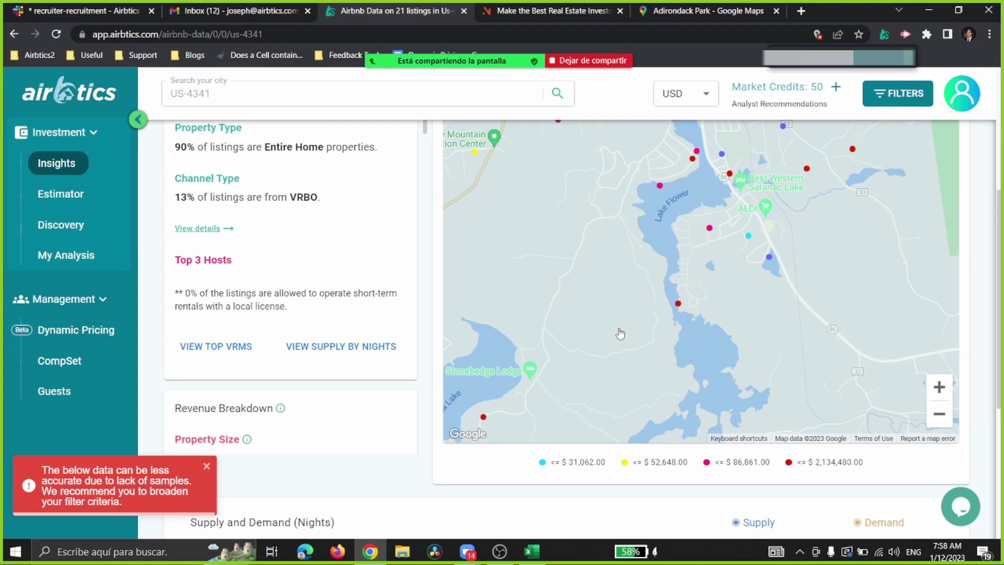
pyautogui.moveTo(659, 186)
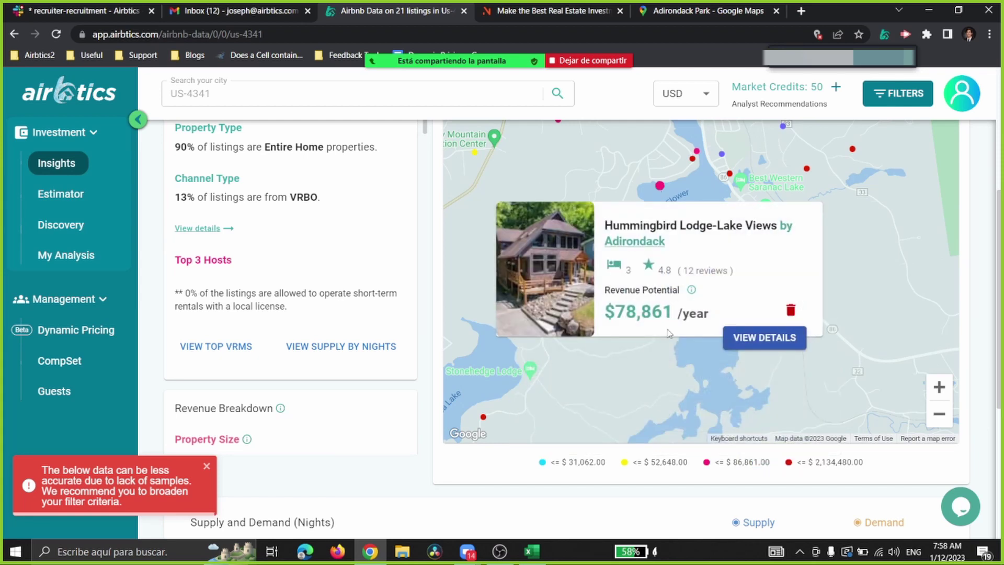
pyautogui.moveTo(680, 306)
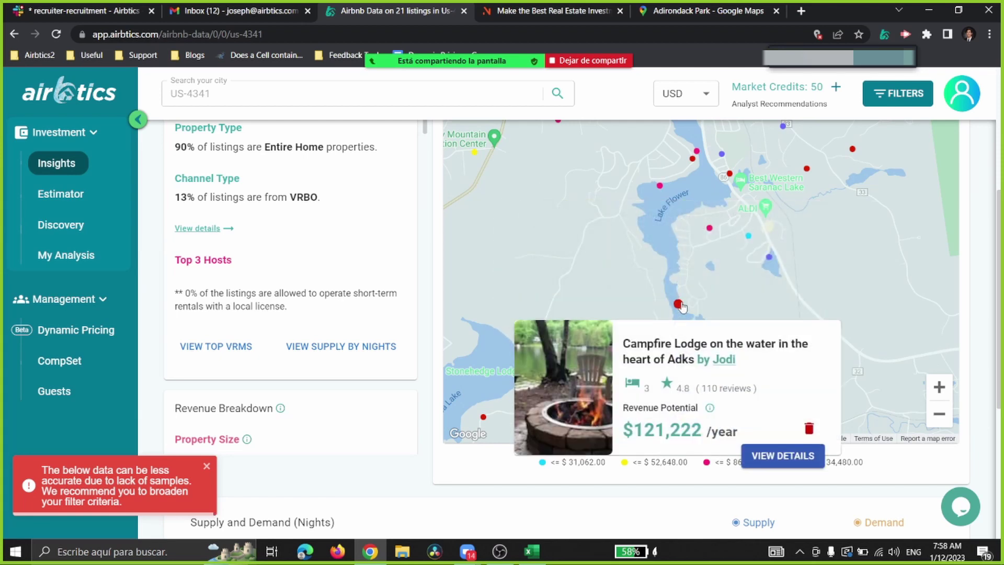
pyautogui.click(207, 465)
# Step: Add 2-bedroom homes to the bedroom filter and apply the update
pyautogui.click(900, 93)
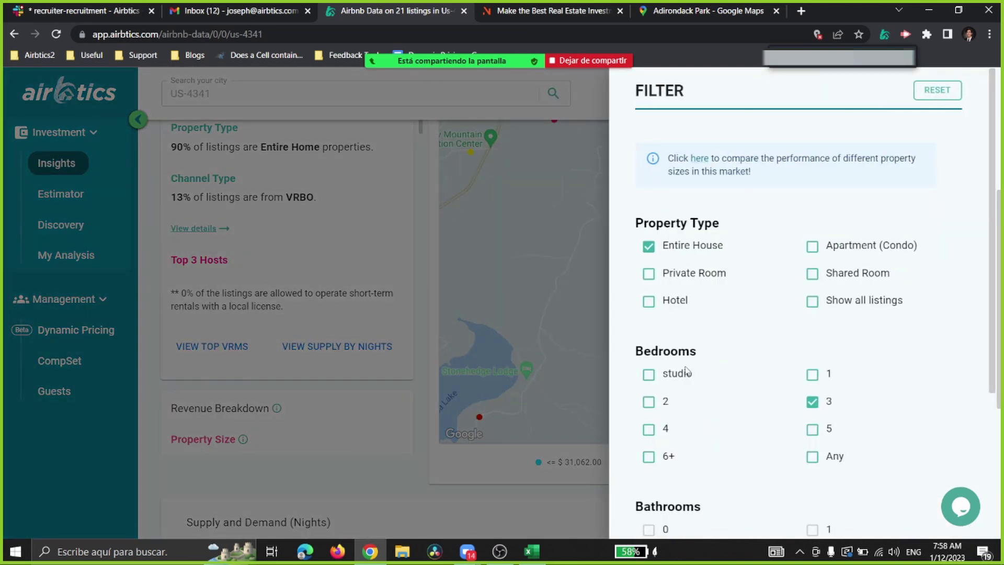
pyautogui.click(649, 401)
pyautogui.scroll(-4, 816, 418)
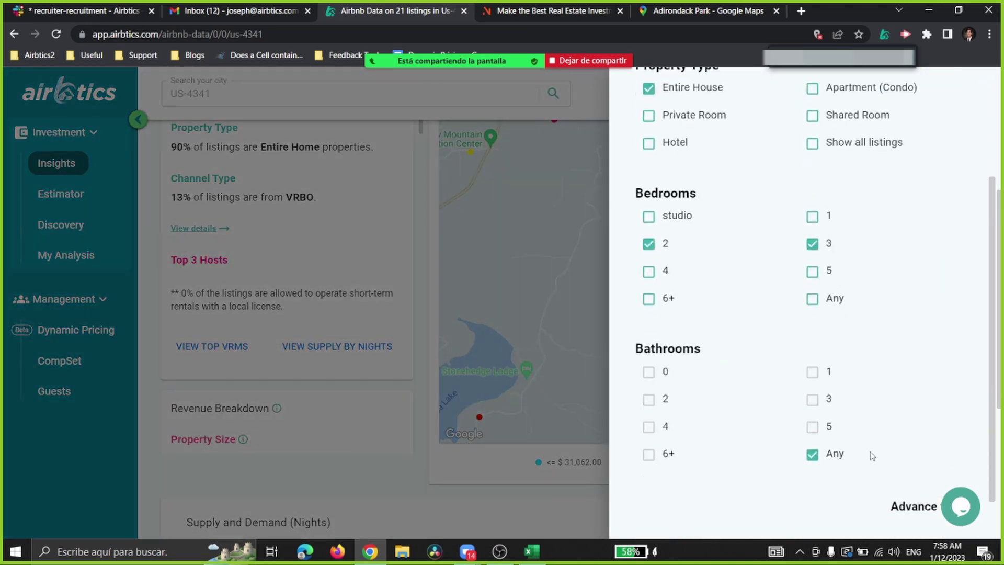
pyautogui.click(753, 510)
pyautogui.click(554, 303)
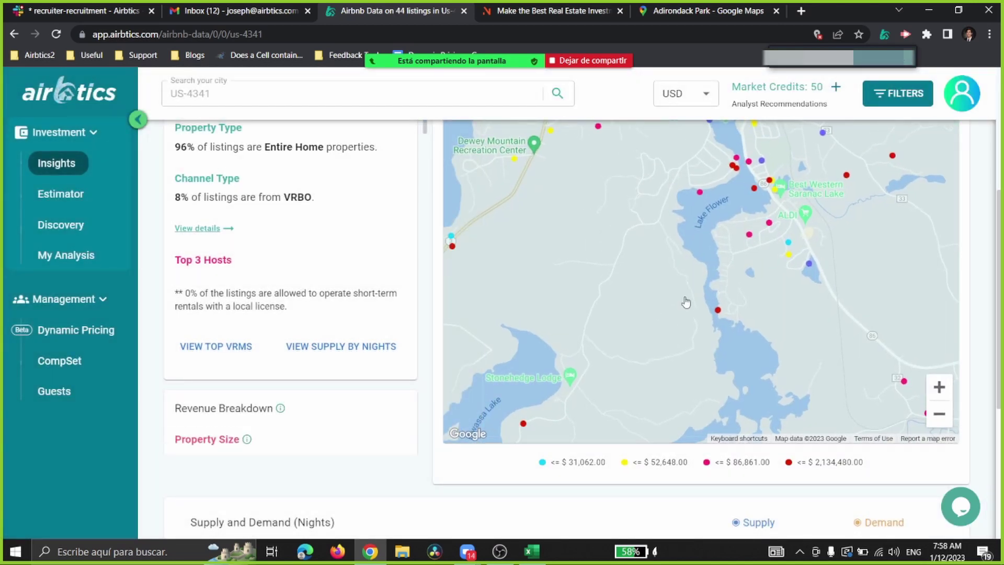
# Step: Add 1-bedroom homes to the filter to reach 64 listings
pyautogui.click(897, 93)
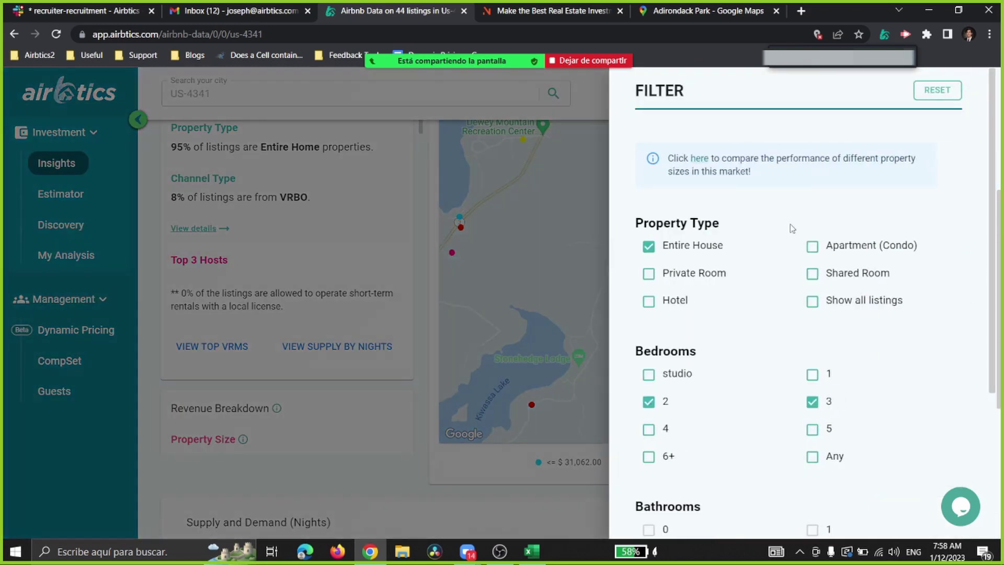
pyautogui.click(812, 376)
pyautogui.scroll(-3, 753, 363)
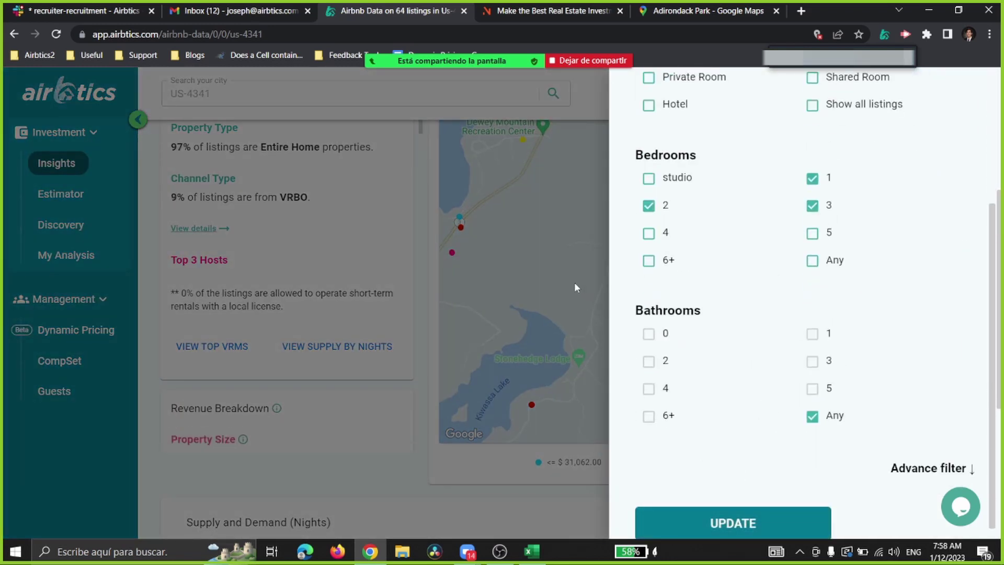
pyautogui.click(574, 281)
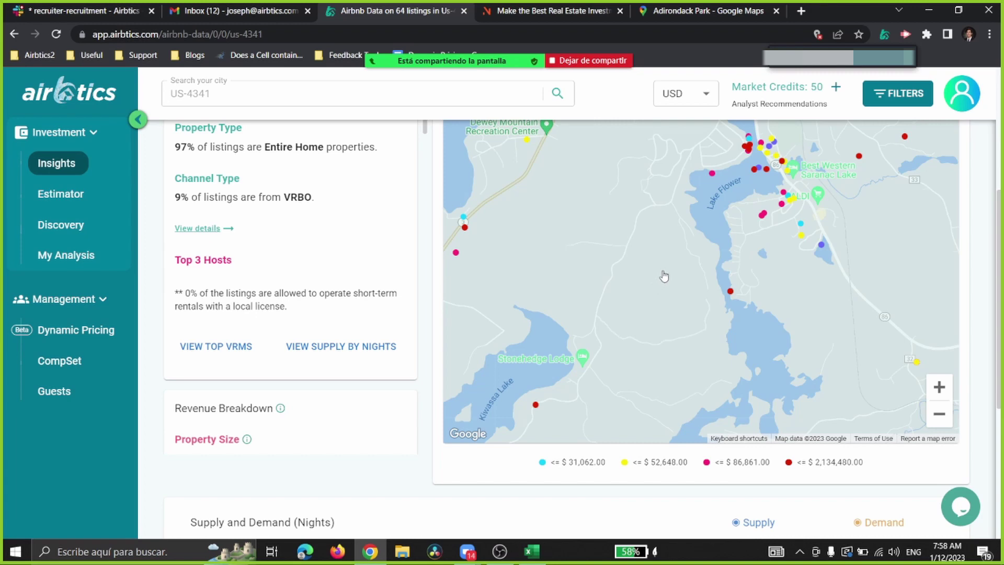
# Step: Show the revenue potential of the Hummingbird Lodge-Lake Views listing
pyautogui.click(713, 175)
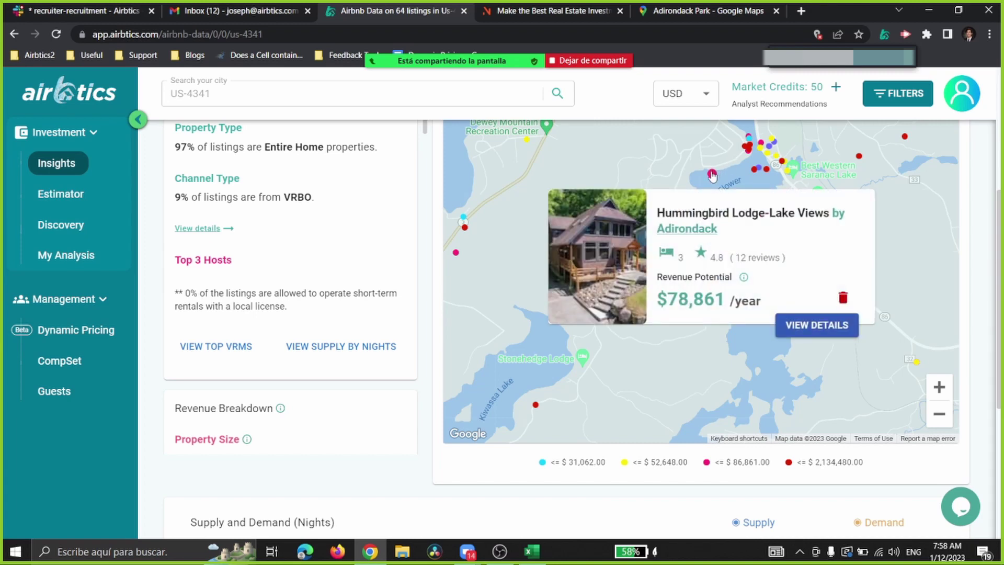
pyautogui.moveTo(729, 293)
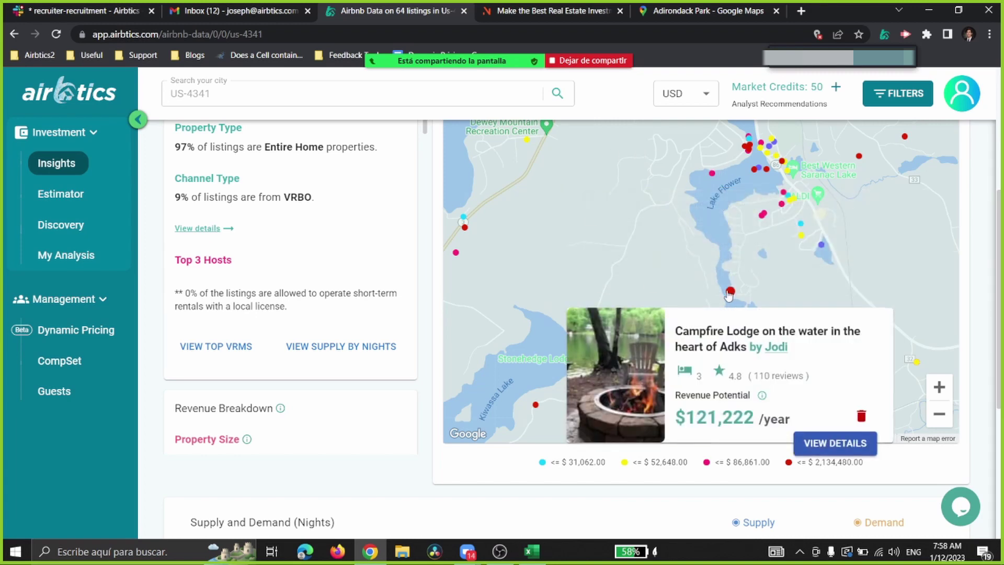
pyautogui.moveTo(761, 217)
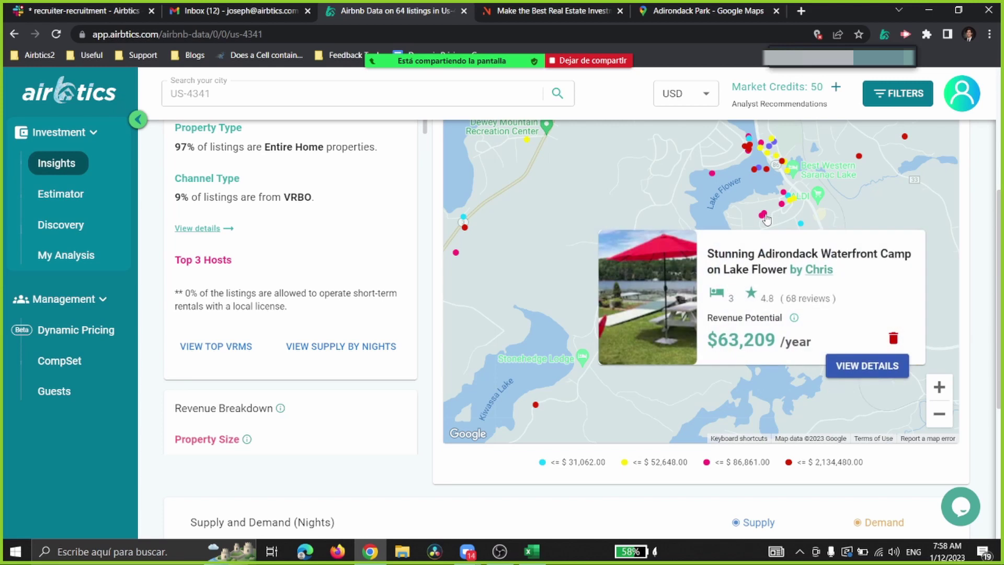
pyautogui.moveTo(713, 180)
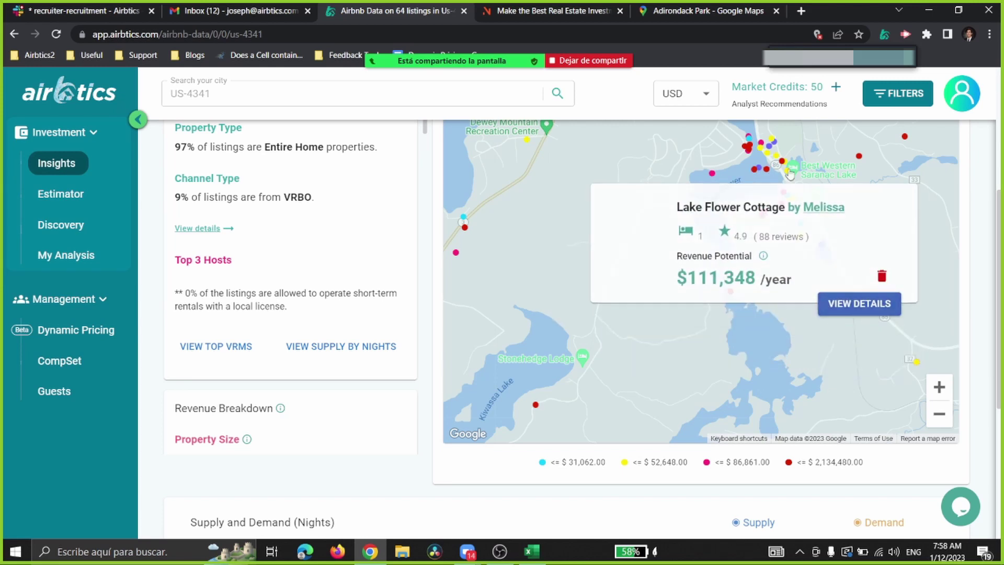
# Step: Check the 25th-percentile annual revenue of $34,199
pyautogui.scroll(5, 438, 267)
pyautogui.click(401, 187)
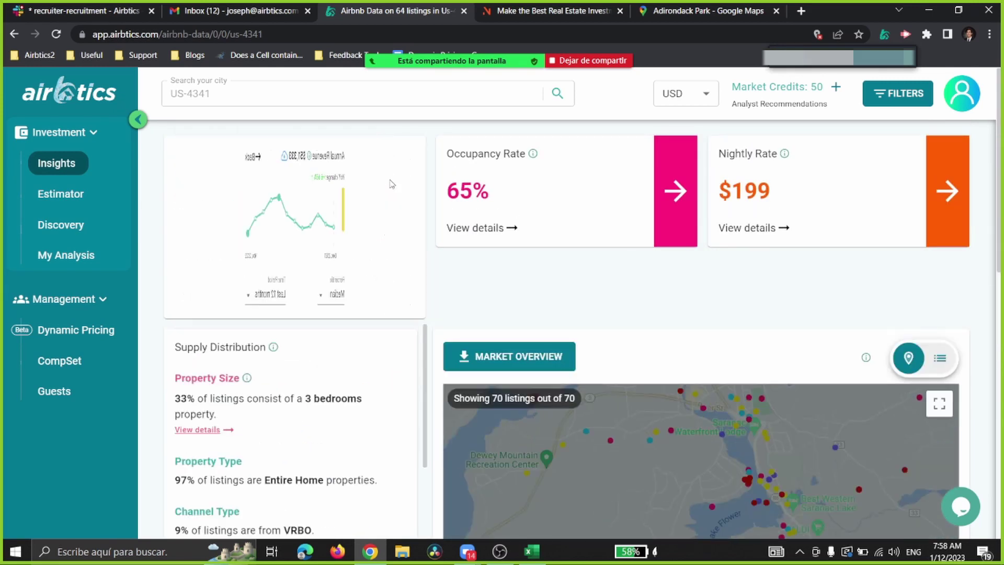
pyautogui.click(200, 294)
pyautogui.click(193, 398)
pyautogui.click(260, 217)
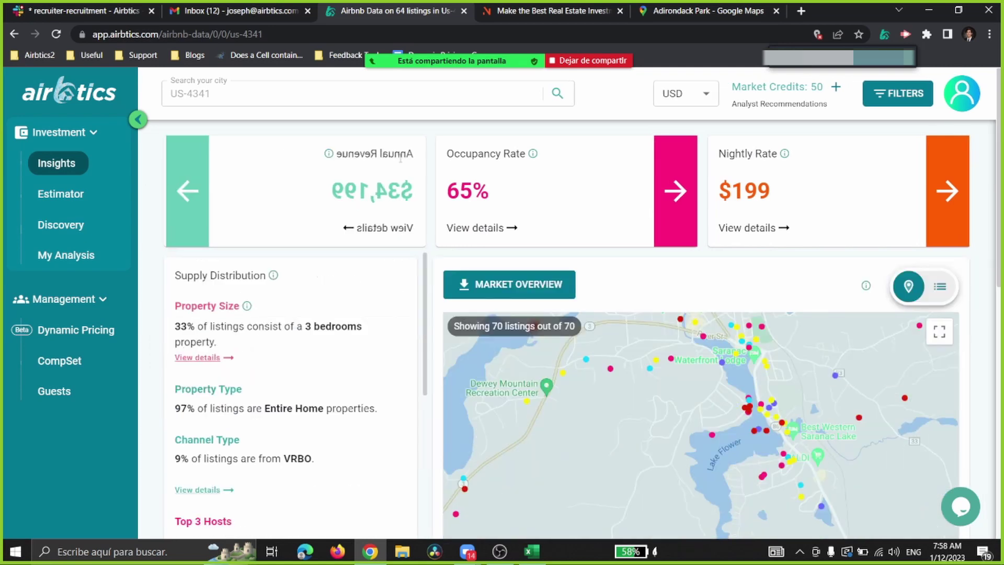
# Step: Switch Annual Revenue back to the median percentile, showing $51,333
pyautogui.click(402, 181)
pyautogui.click(199, 293)
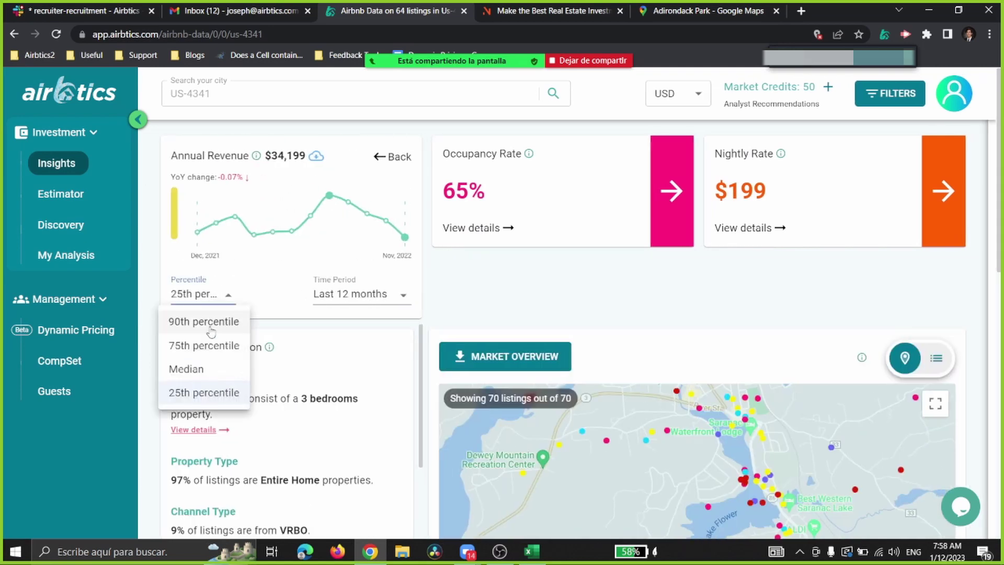
pyautogui.click(197, 366)
pyautogui.click(390, 176)
pyautogui.scroll(-5, 706, 229)
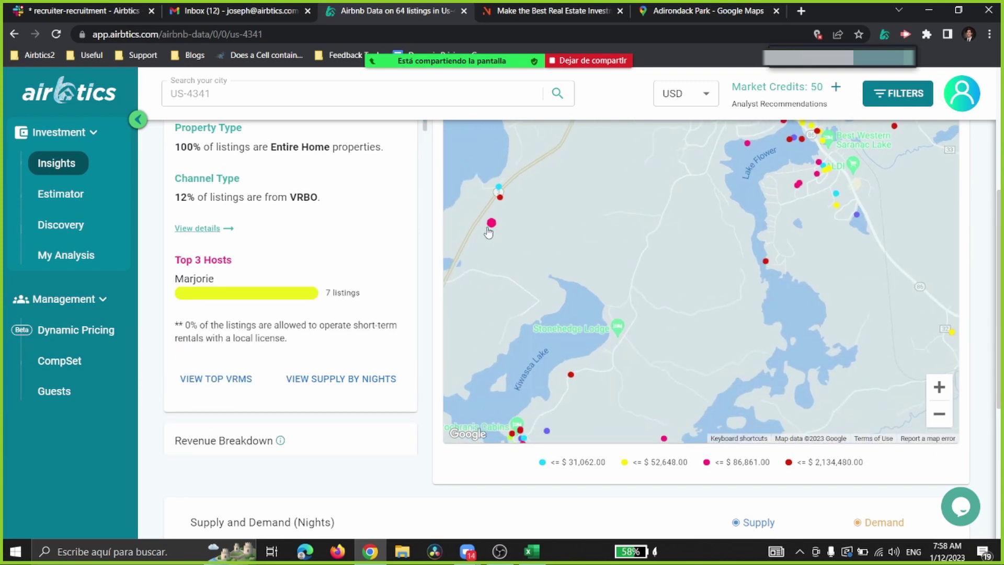
pyautogui.moveTo(491, 225)
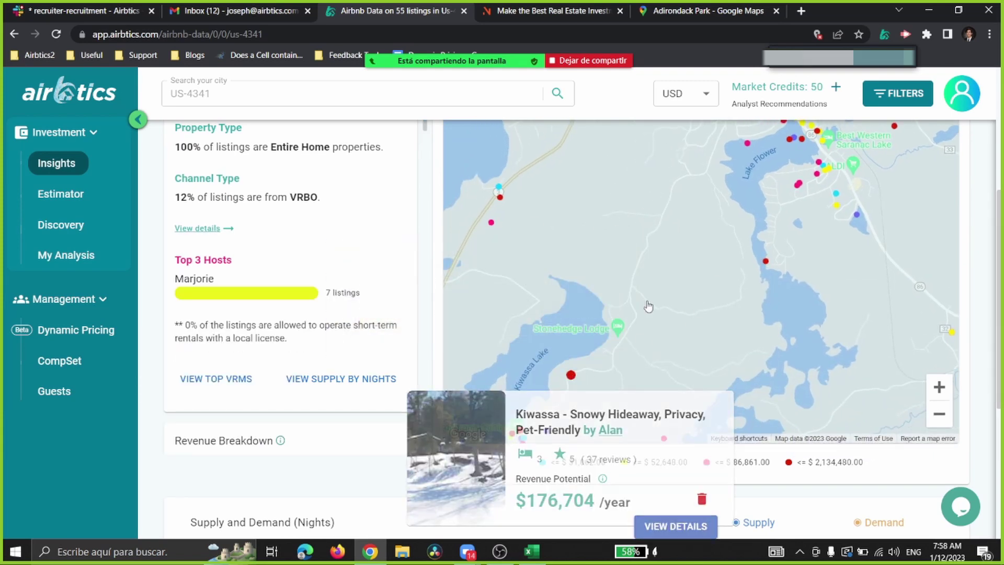
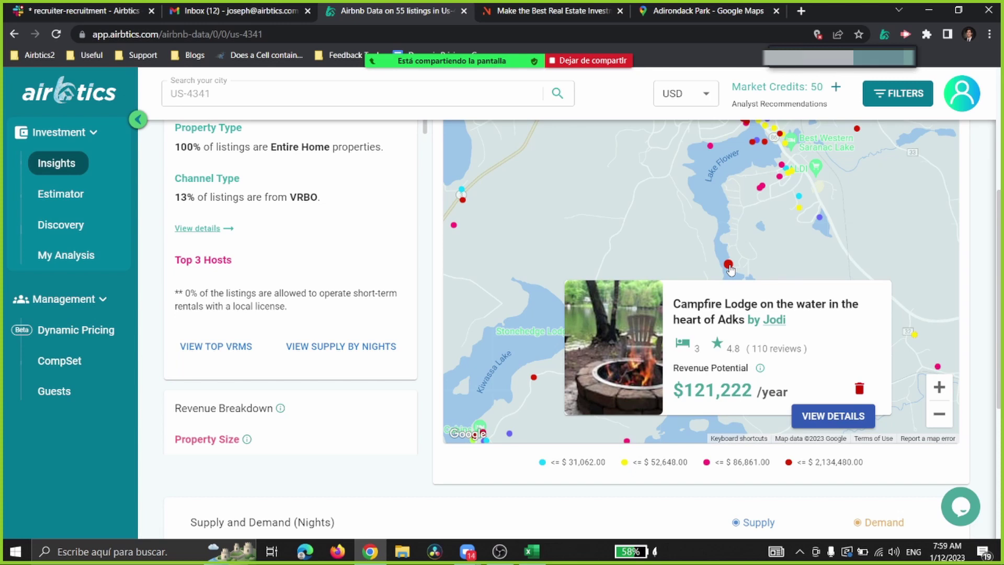
# Step: Open the 'Perfect family retreat with hot tub' listing details: $85,737 revenue, 87% occupancy, $235 nightly
pyautogui.moveTo(767, 144)
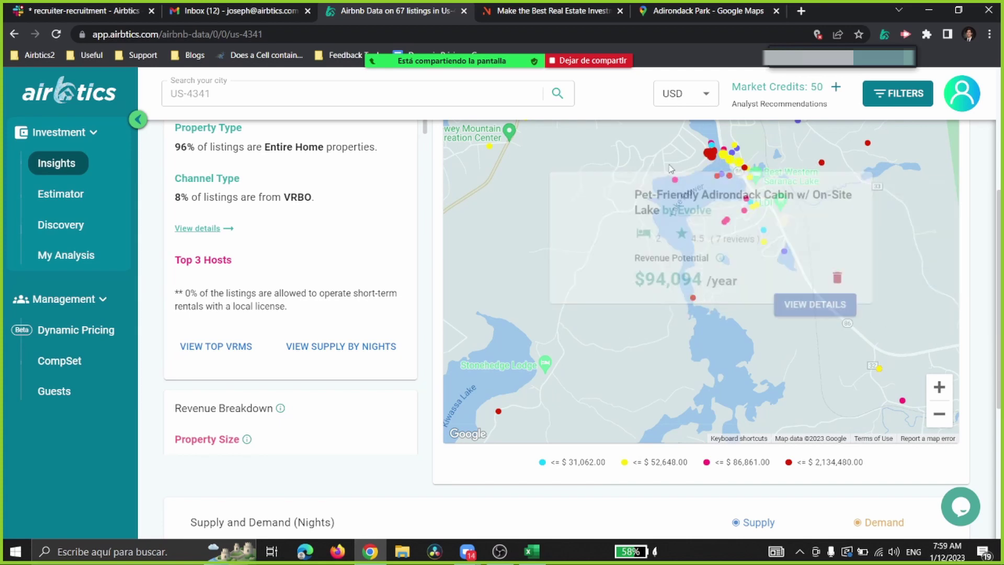
pyautogui.moveTo(585, 151)
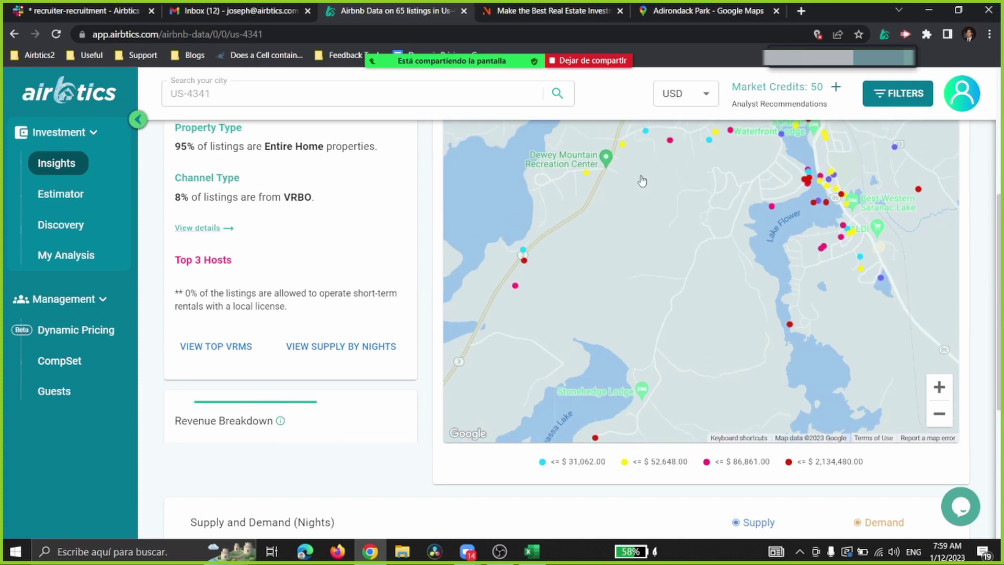
pyautogui.moveTo(588, 180)
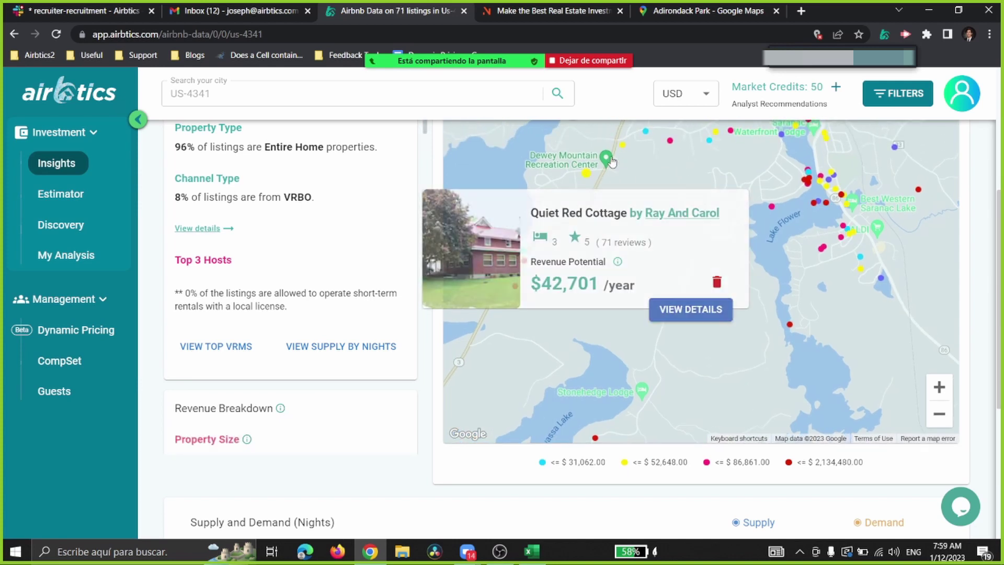
pyautogui.moveTo(646, 137)
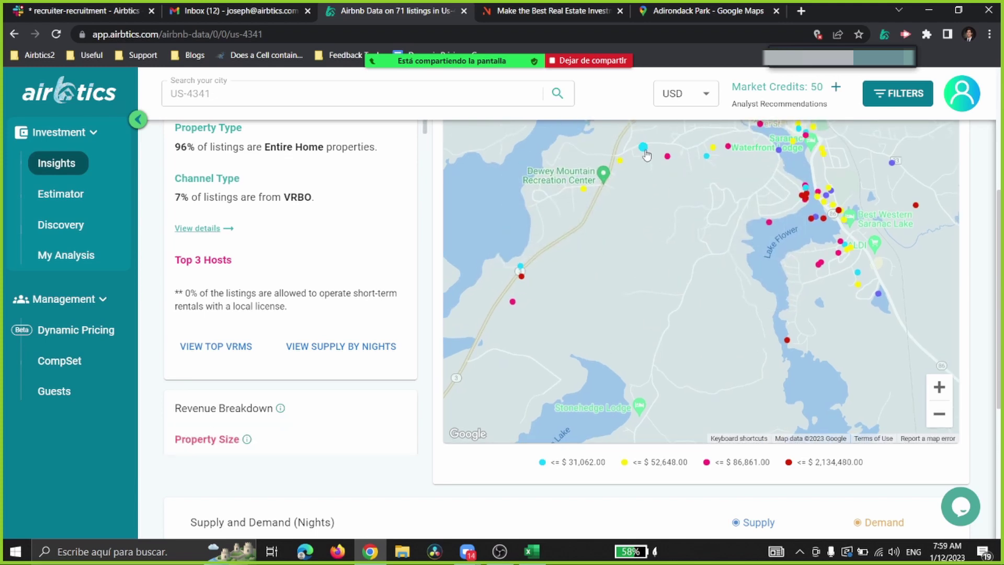
pyautogui.click(644, 148)
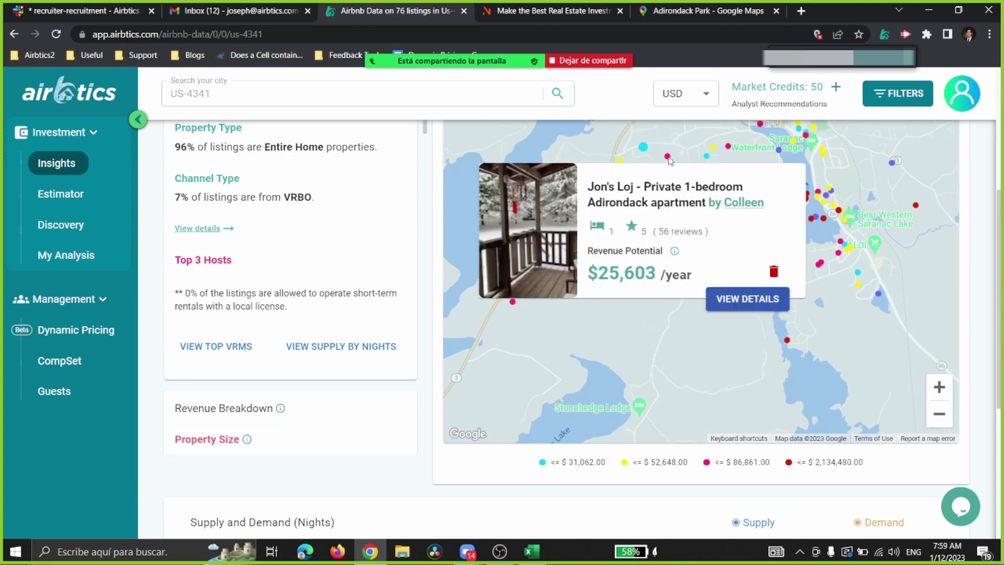
pyautogui.click(668, 156)
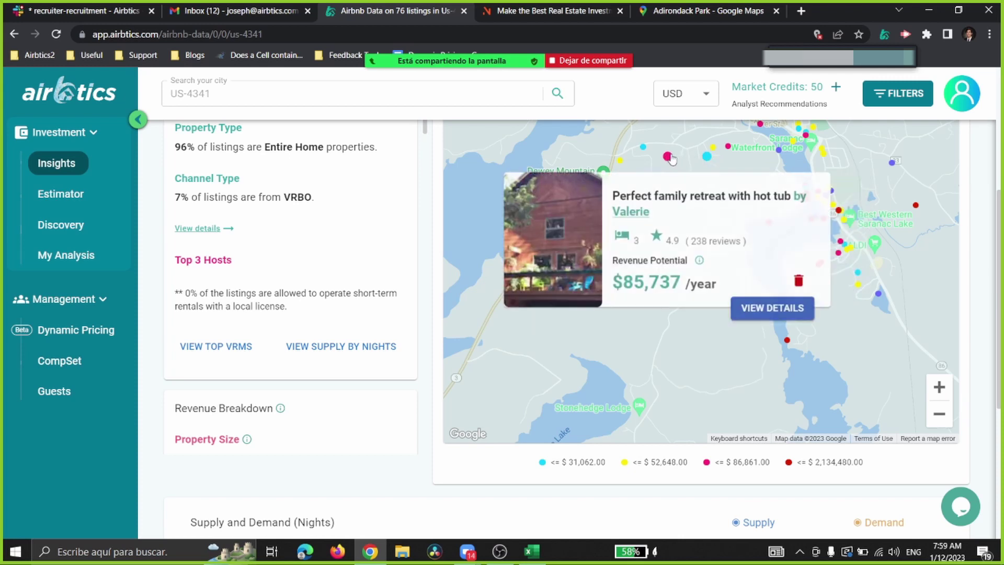
pyautogui.click(761, 307)
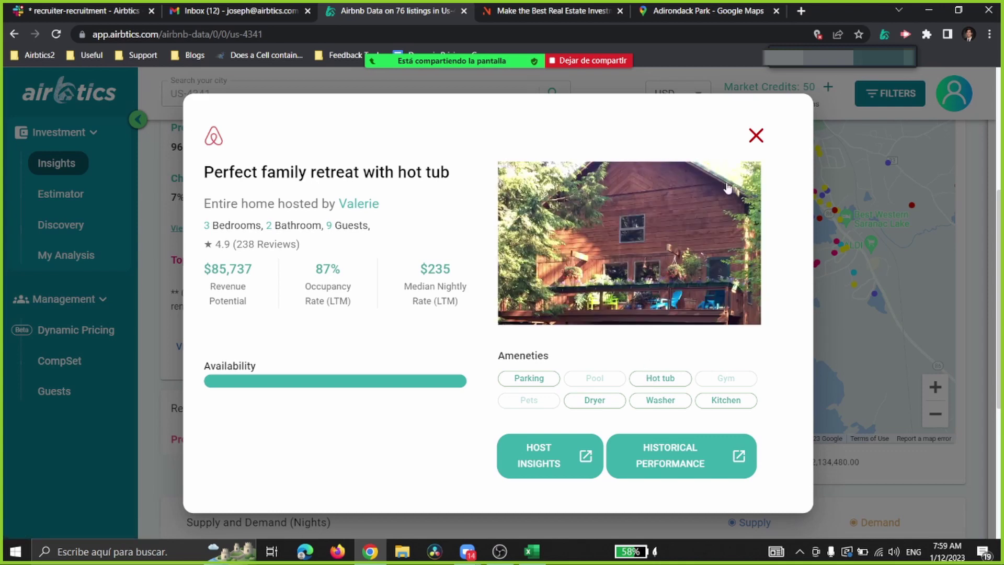
# Step: Open the Spacious Family Fun listing's details and review its one-year historical performance
pyautogui.click(756, 136)
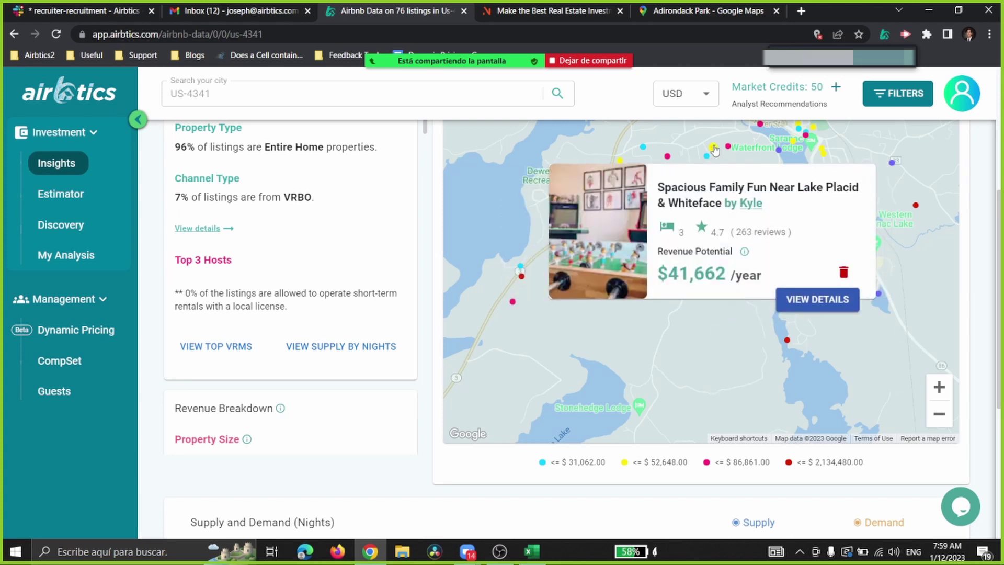
pyautogui.click(796, 294)
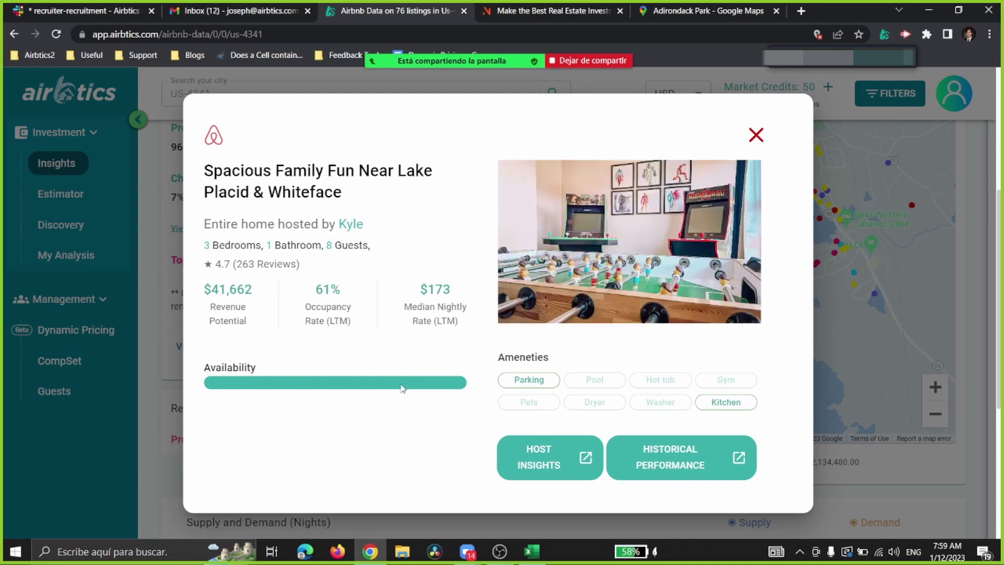
pyautogui.moveTo(402, 387)
pyautogui.click(663, 445)
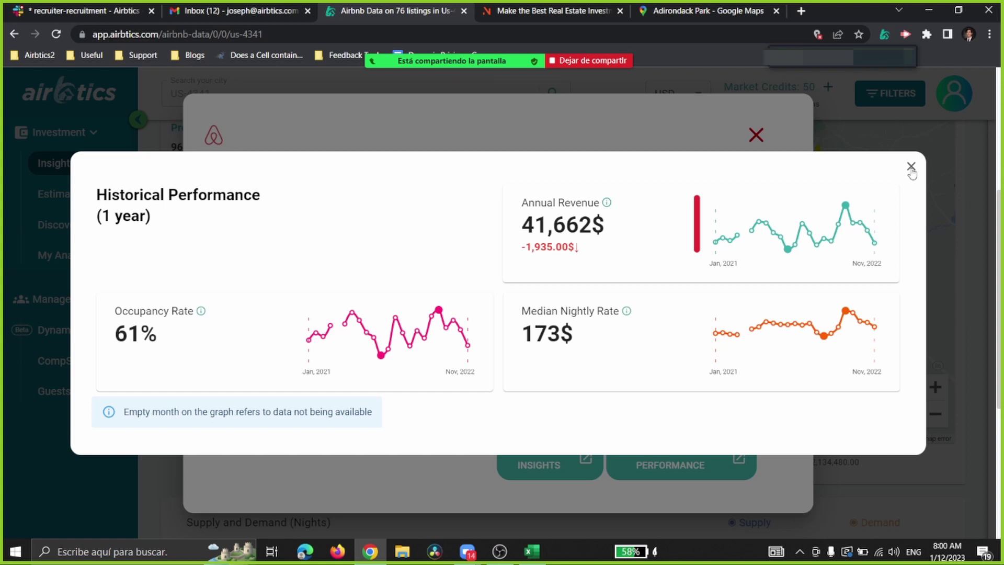
pyautogui.click(911, 167)
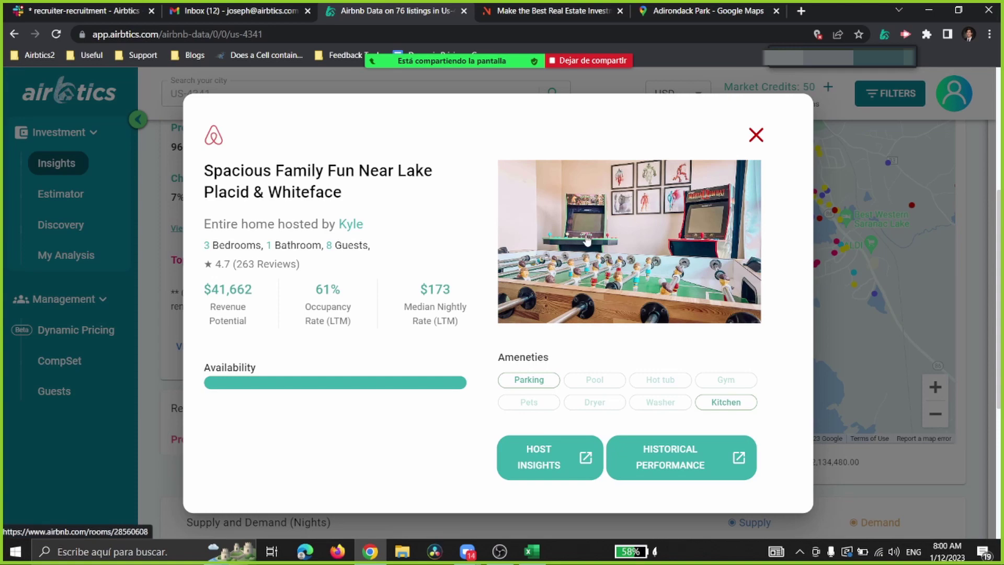
# Step: Open the Lake Placid & Whiteface listing on Airbnb in a new tab, then return and close the details
pyautogui.click(587, 235)
pyautogui.click(346, 11)
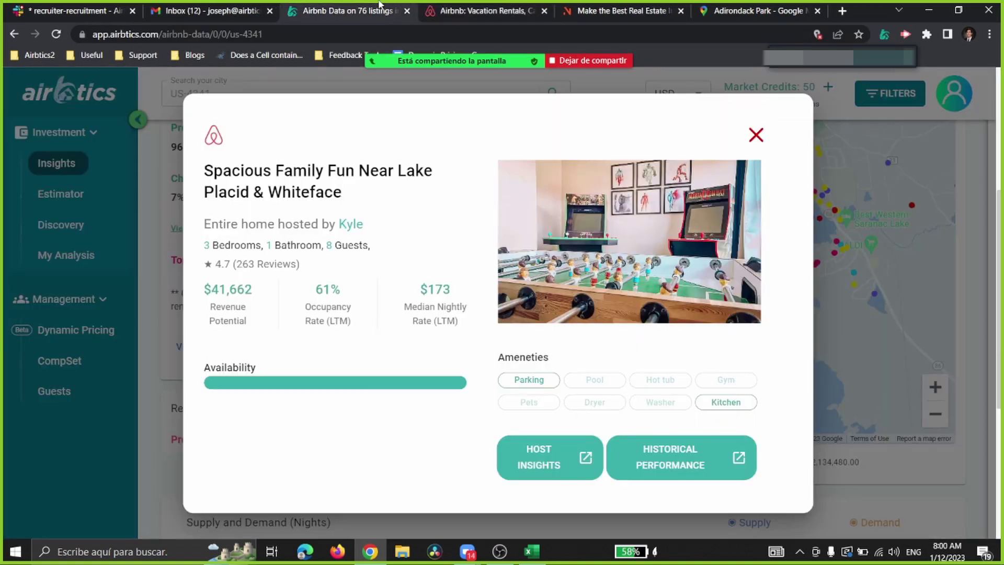
pyautogui.click(481, 10)
pyautogui.scroll(-9, 419, 307)
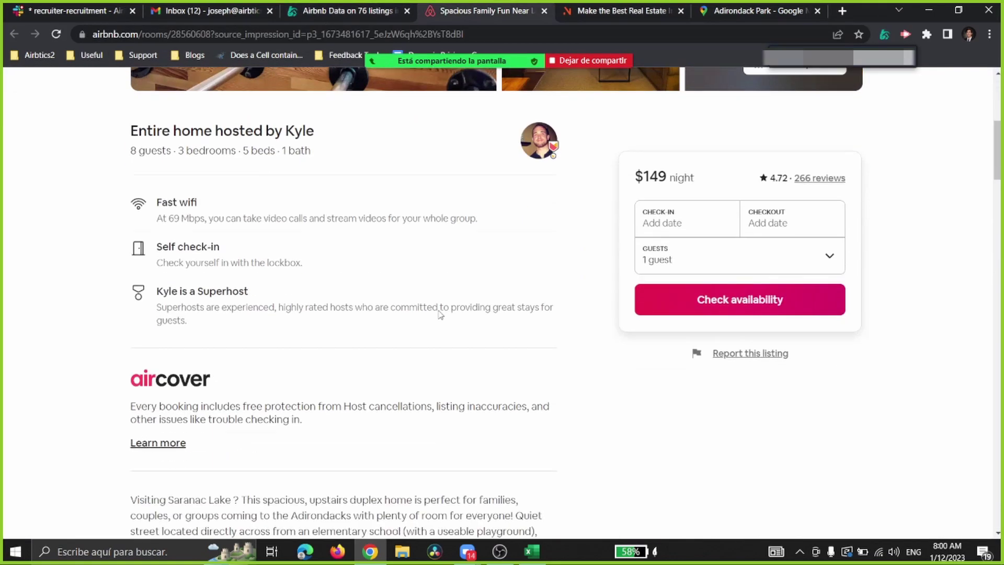
pyautogui.scroll(10, 419, 307)
pyautogui.click(345, 11)
pyautogui.click(755, 135)
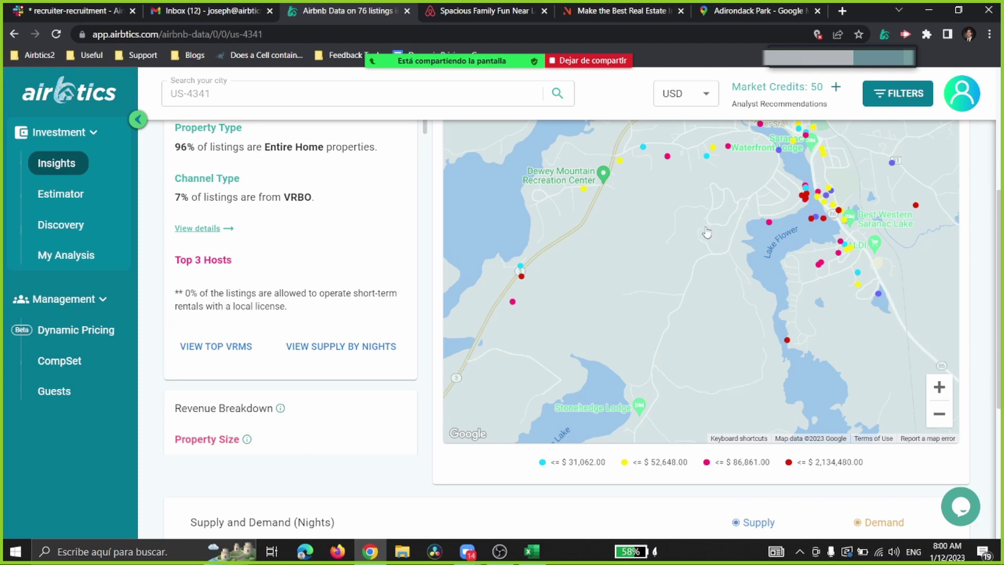
# Step: Pan the map north toward Saranac Lake and dismiss the Market Credits purchase window
pyautogui.moveTo(707, 232); pyautogui.dragTo(667, 300)
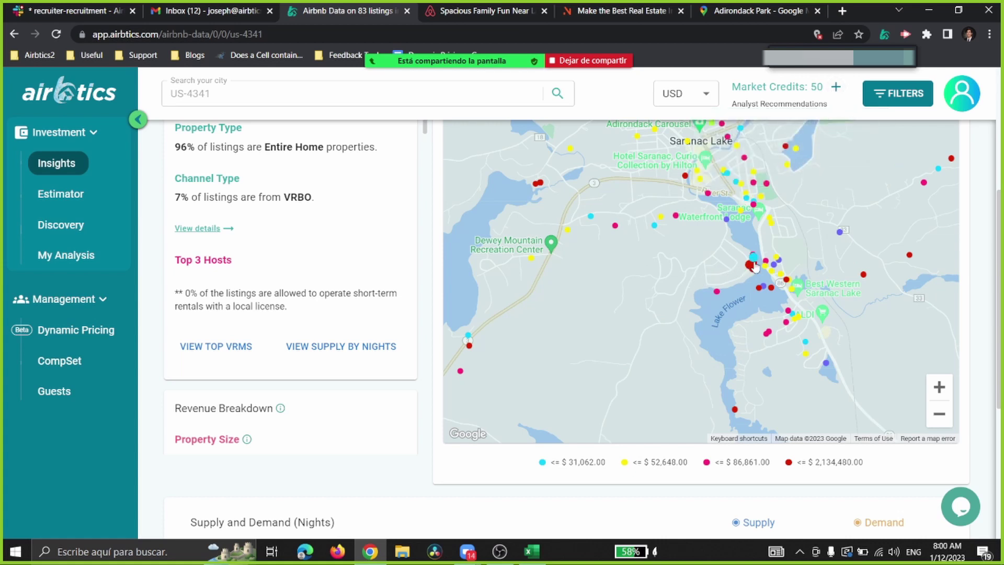
pyautogui.moveTo(676, 260); pyautogui.dragTo(672, 332)
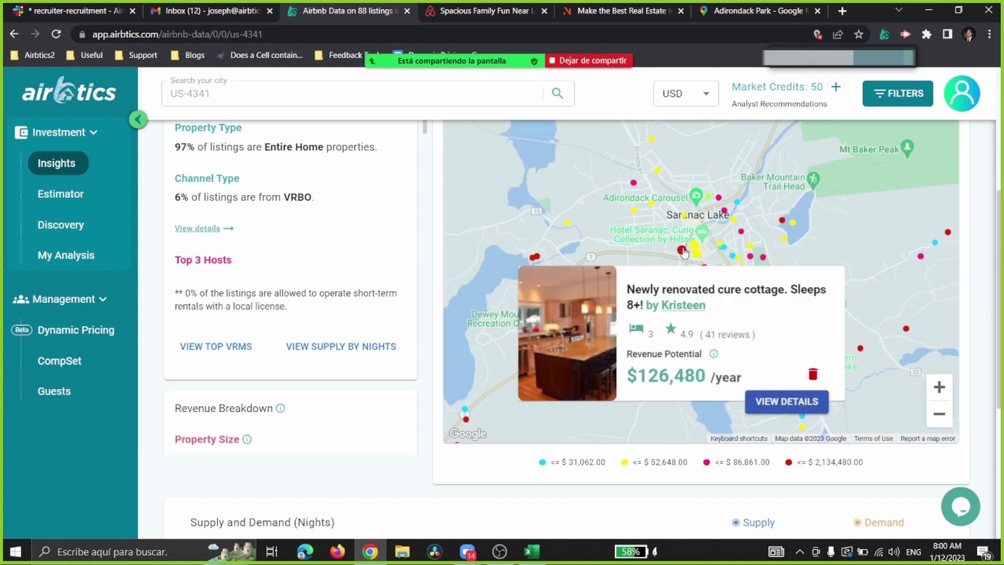
pyautogui.moveTo(695, 250)
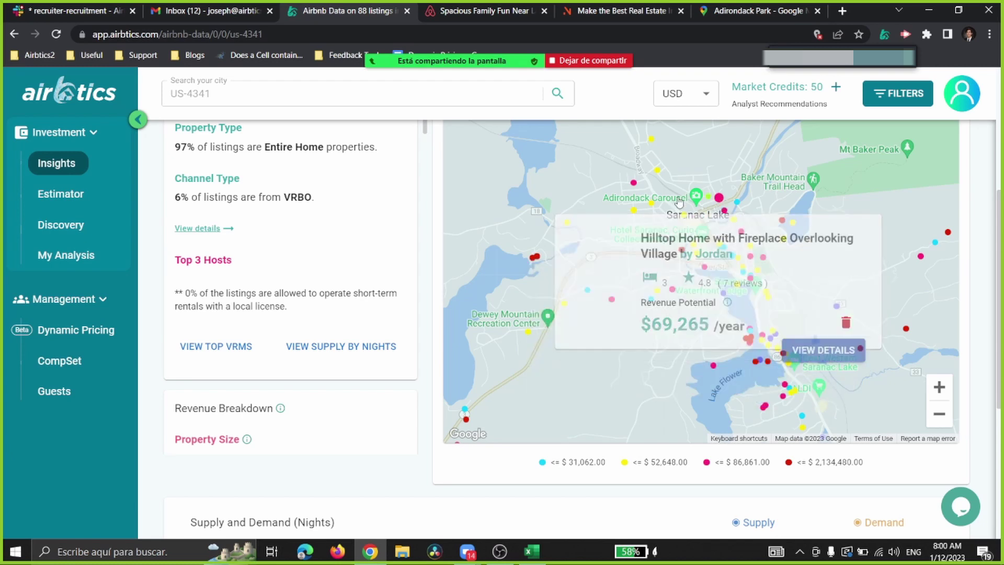
pyautogui.click(836, 86)
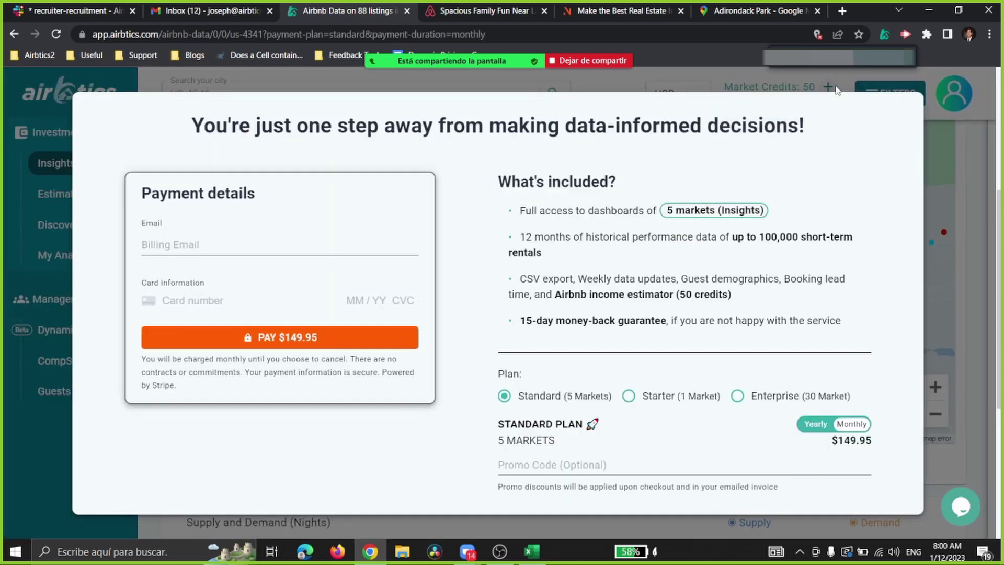
pyautogui.click(931, 215)
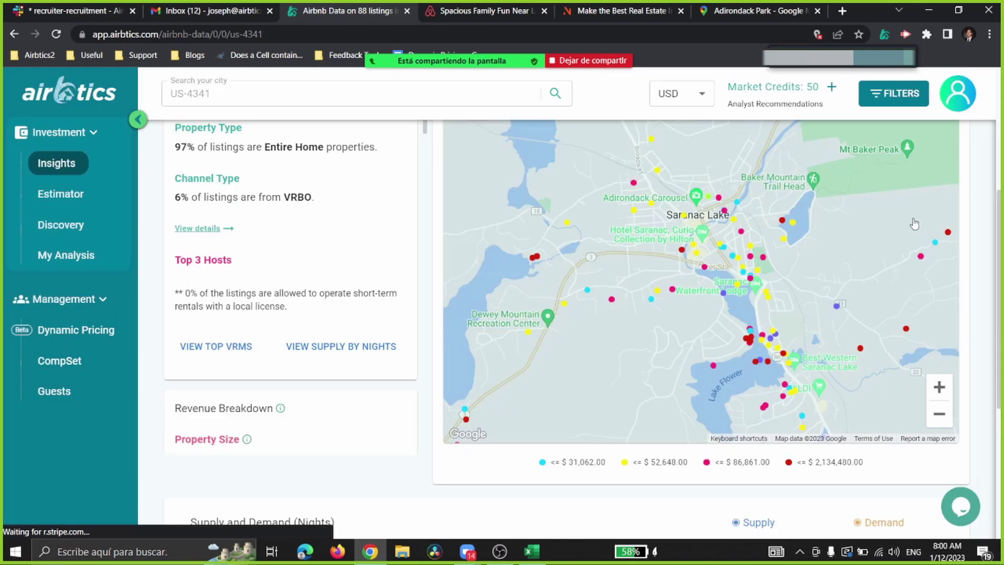
# Step: Zoom the map out to cover 114 listings, then switch to the Estimator
pyautogui.click(934, 419)
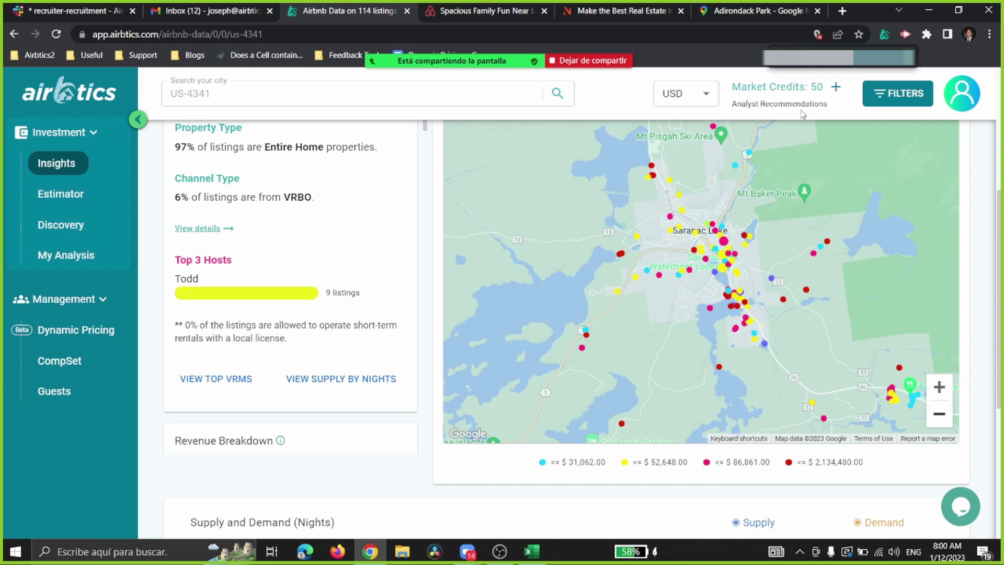
pyautogui.moveTo(834, 97)
pyautogui.scroll(2, 587, 214)
pyautogui.scroll(-2, 583, 233)
pyautogui.click(59, 194)
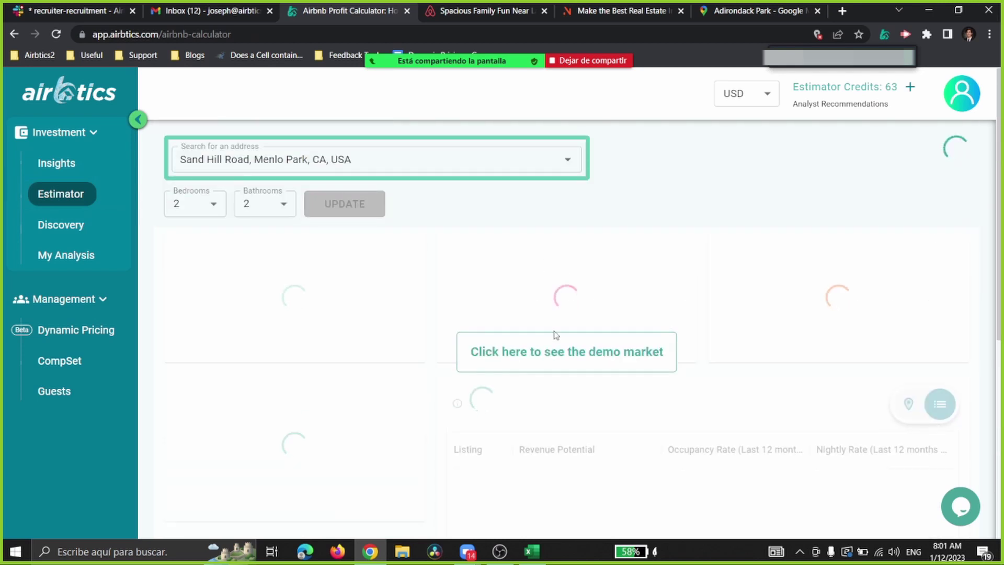
# Step: Show the Sand Hill Road estimate's comparables on a map ($99,199 revenue, 73% occupancy), then return to Insights
pyautogui.scroll(-2, 547, 351)
pyautogui.click(908, 240)
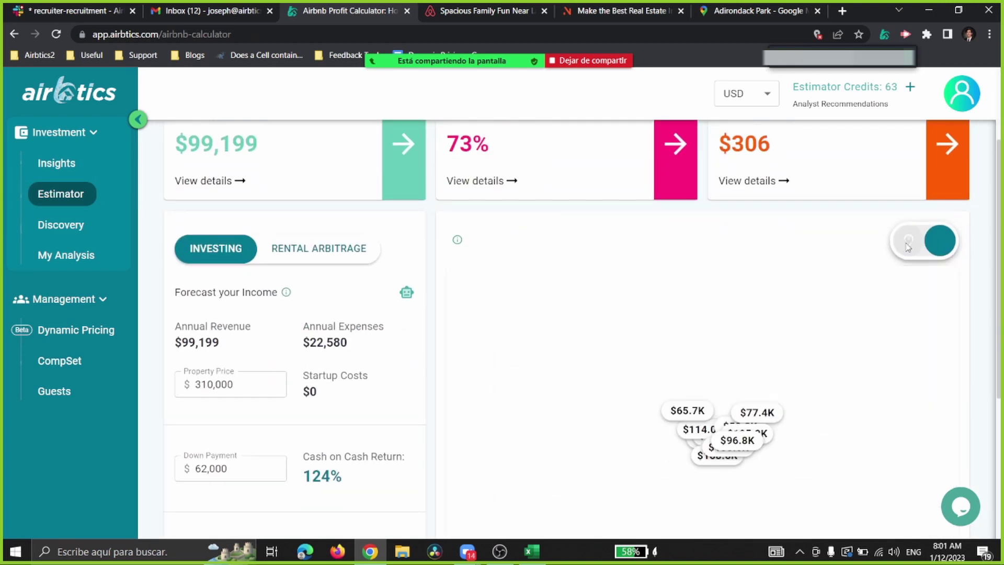
pyautogui.scroll(-1, 634, 263)
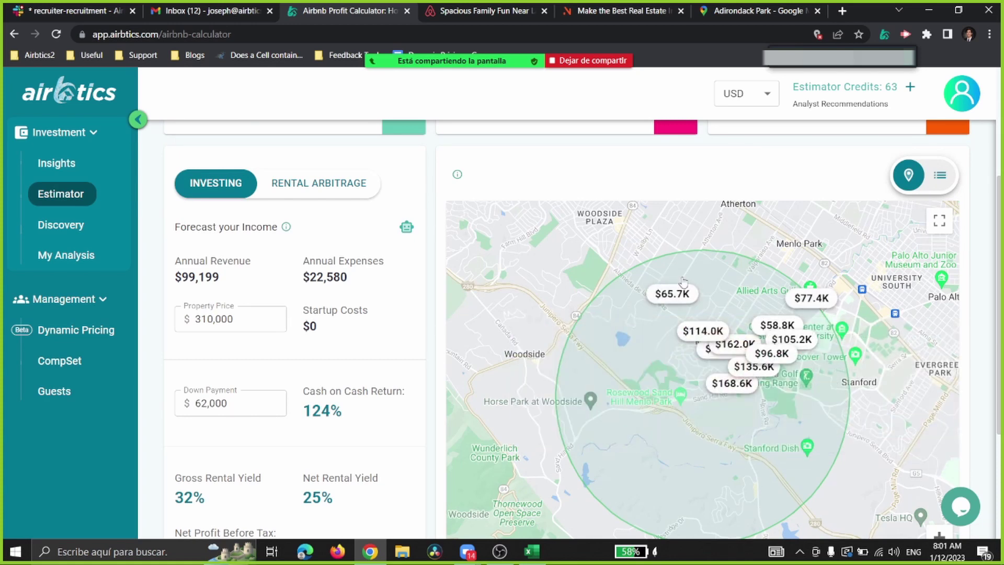
pyautogui.scroll(3, 272, 166)
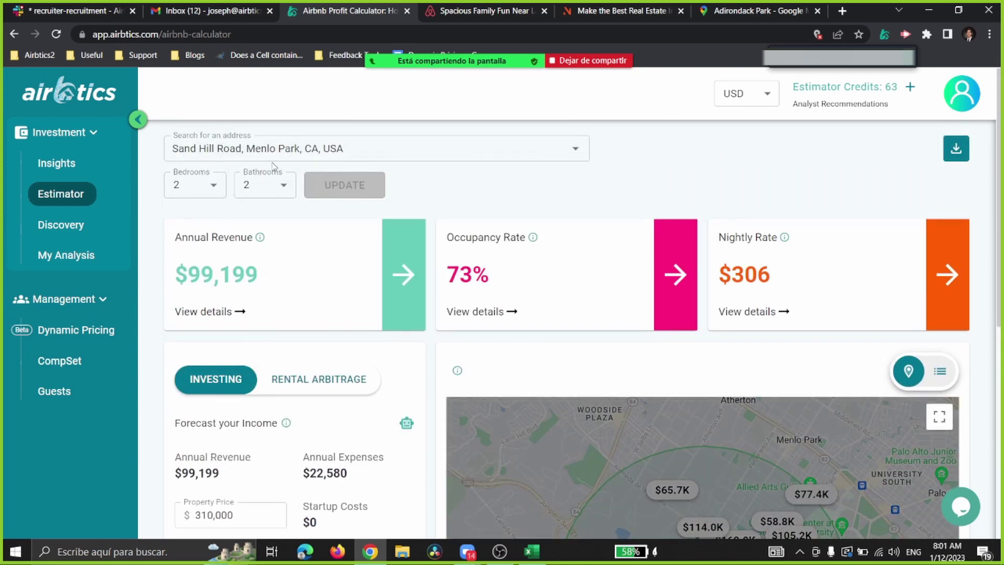
pyautogui.click(73, 171)
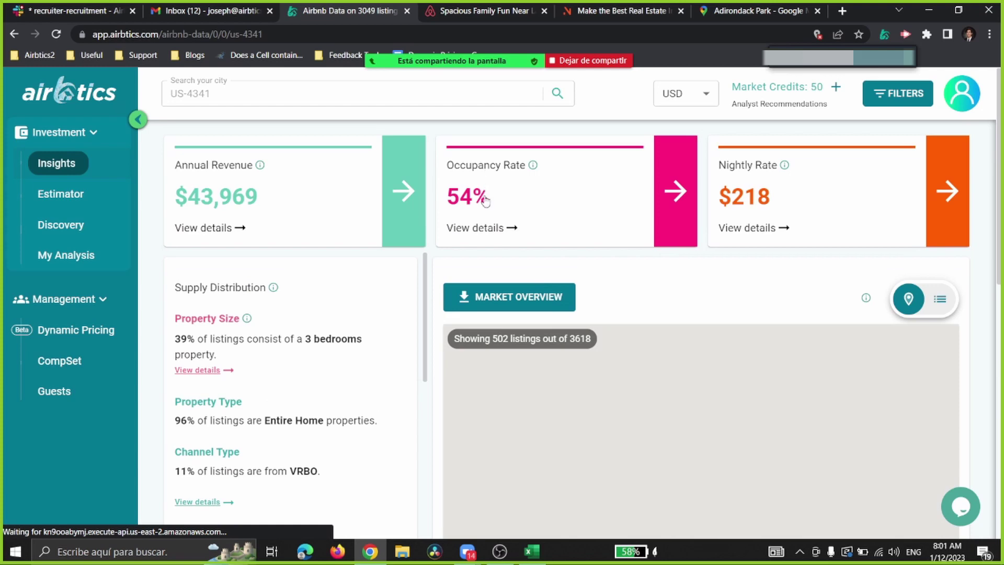
# Step: Scroll the Insights page, then go back to the Estimator profit calculator
pyautogui.scroll(-3, 700, 261)
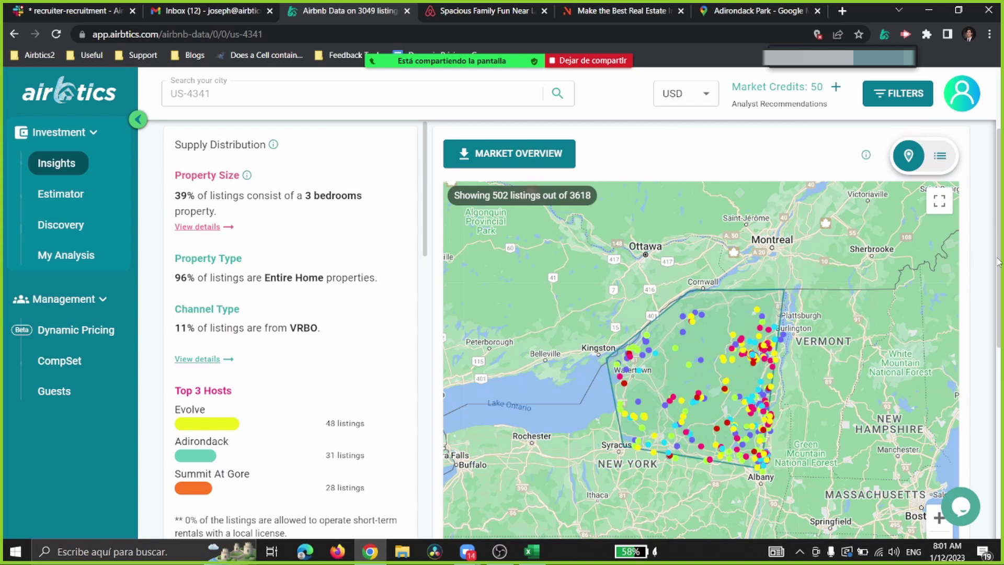
pyautogui.moveTo(997, 261); pyautogui.dragTo(998, 269)
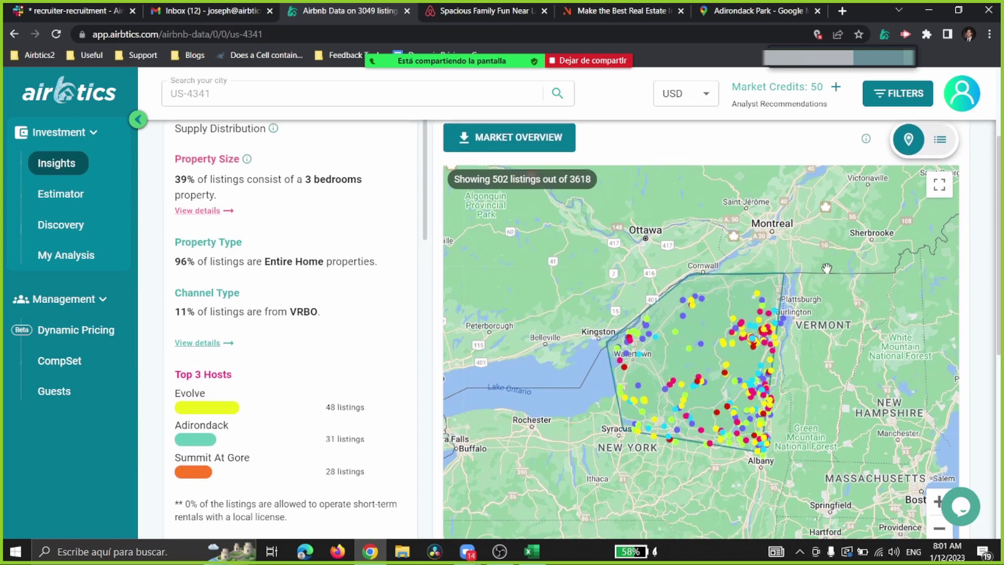
pyautogui.click(49, 189)
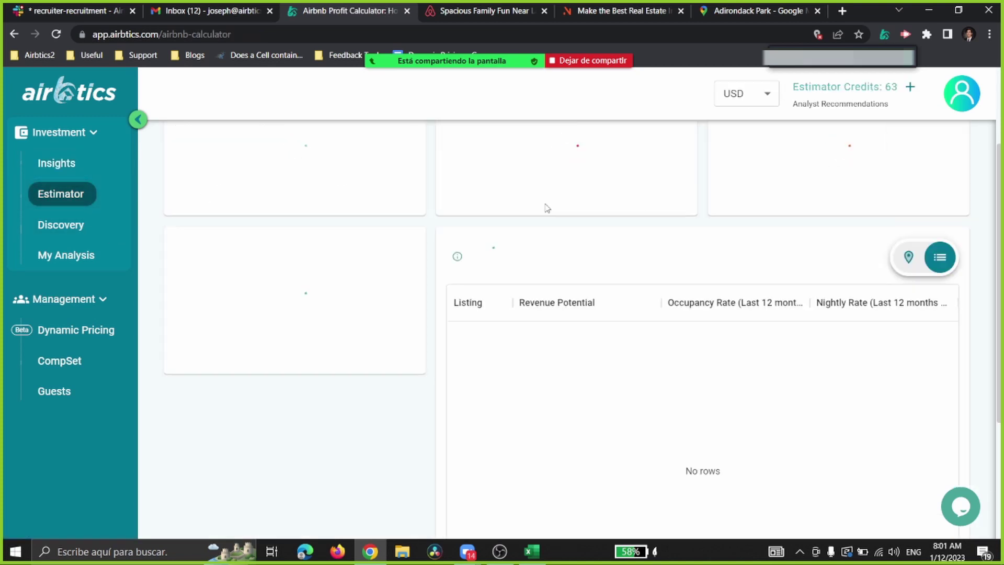
pyautogui.click(357, 149)
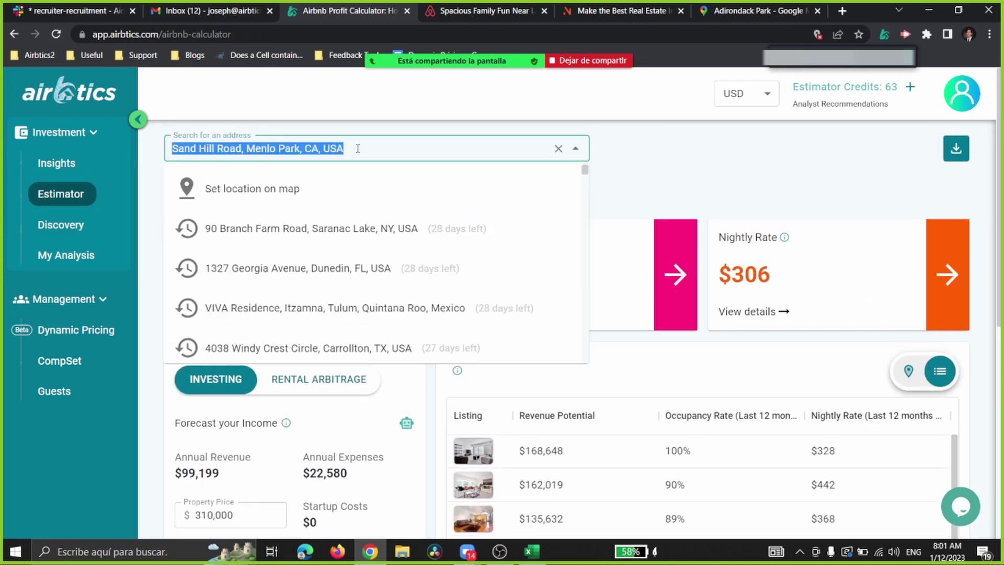
pyautogui.click(485, 6)
pyautogui.click(619, 5)
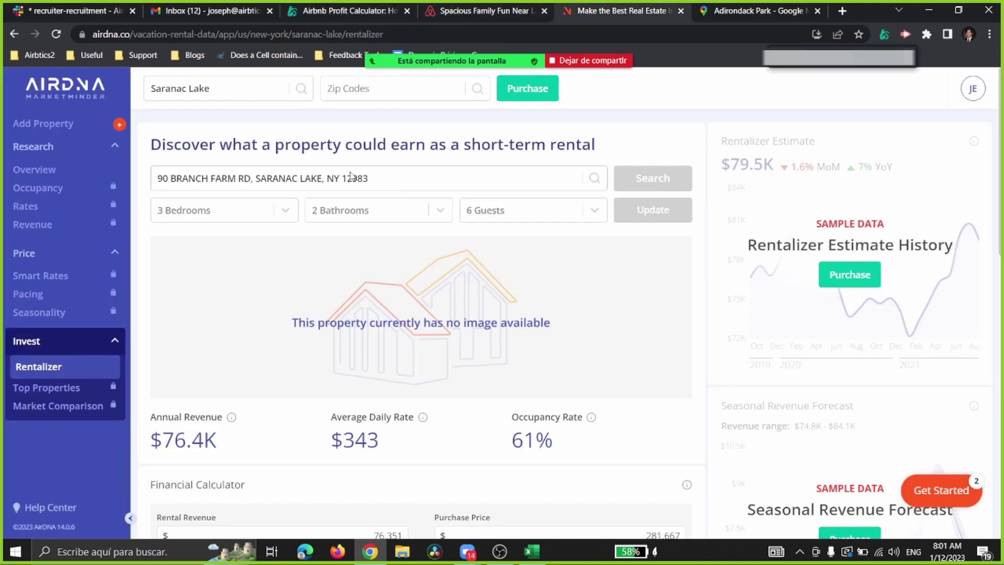
pyautogui.click(344, 8)
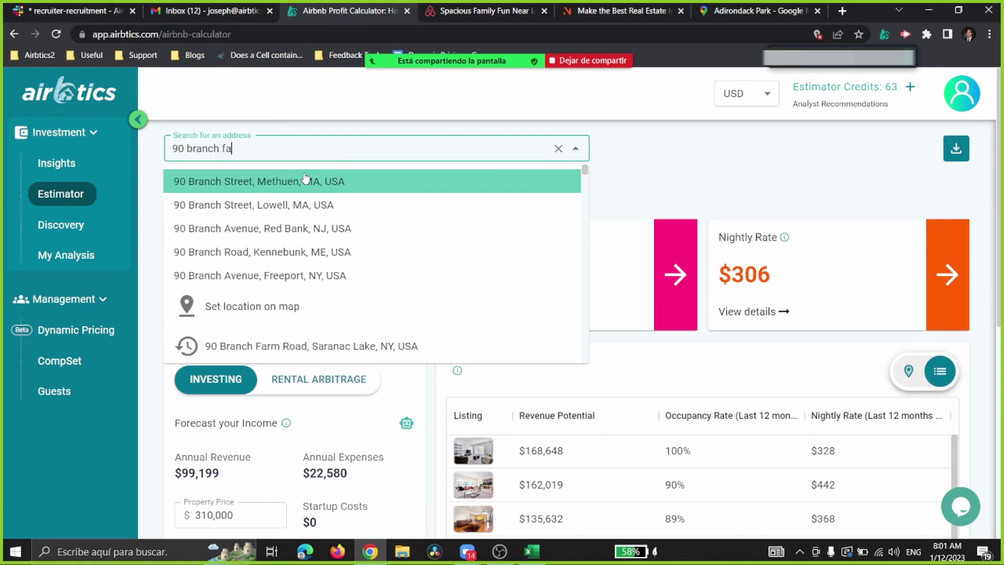
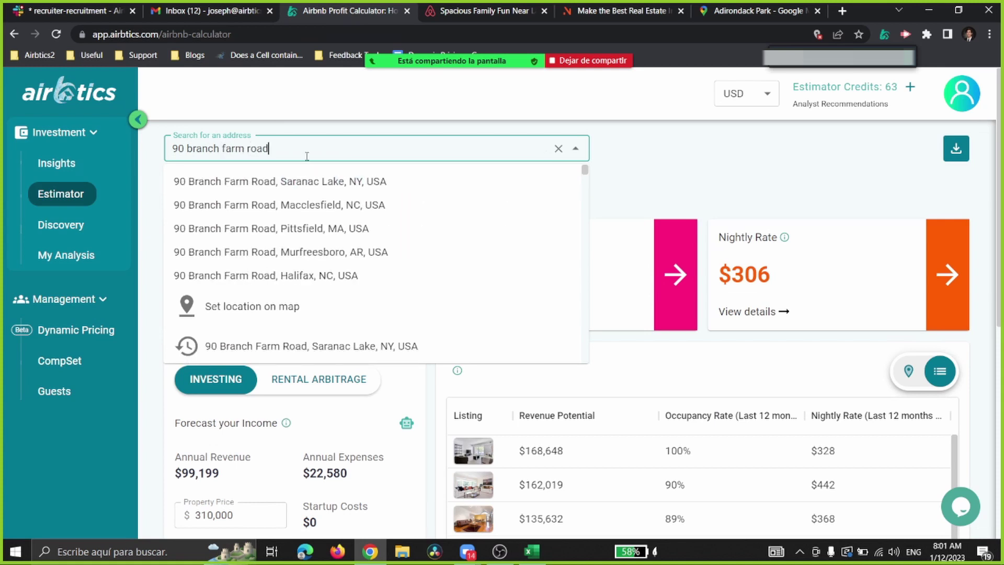
pyautogui.click(302, 182)
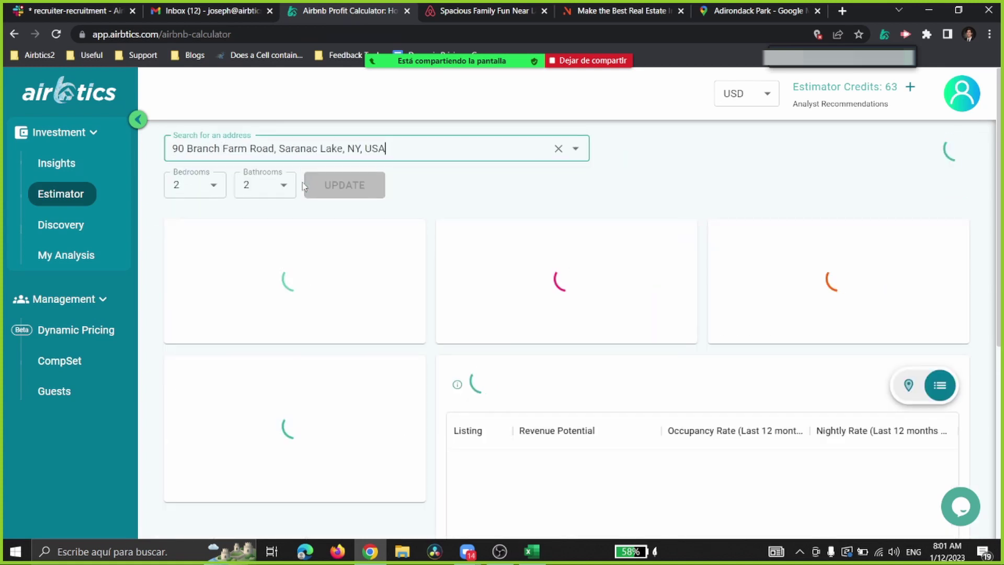
pyautogui.click(215, 186)
pyautogui.click(194, 209)
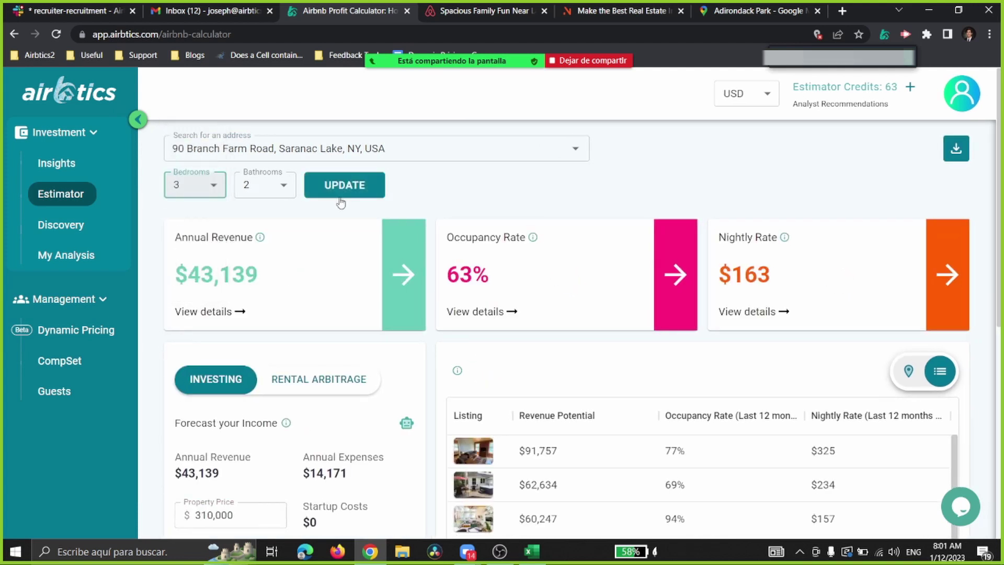
# Step: Recalculate for 3 bedrooms ($56,213 revenue), map the comparables, and set property price to 459000
pyautogui.click(346, 185)
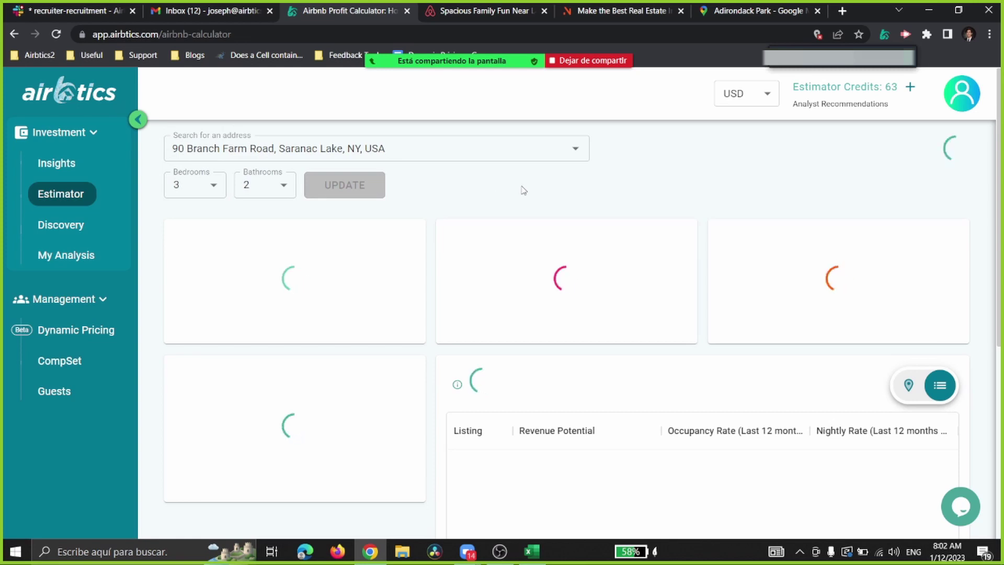
pyautogui.scroll(-3, 546, 162)
pyautogui.scroll(-1, 548, 166)
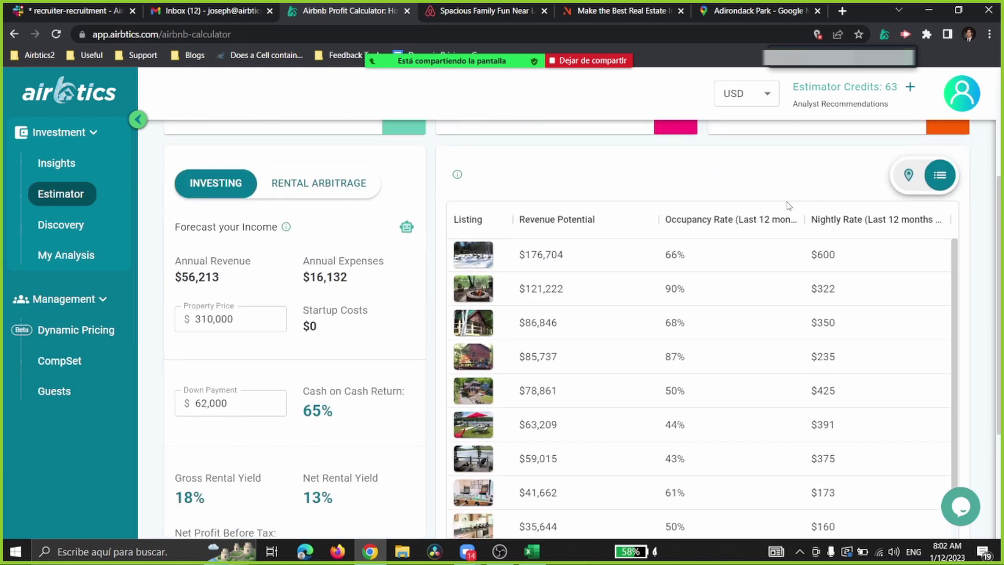
pyautogui.click(908, 175)
pyautogui.click(179, 313)
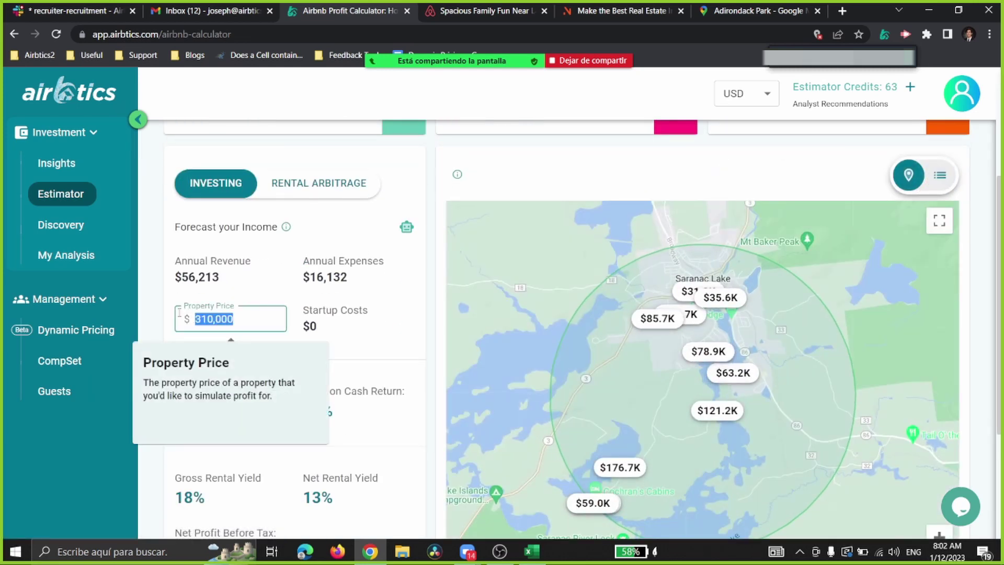
pyautogui.write('459000')
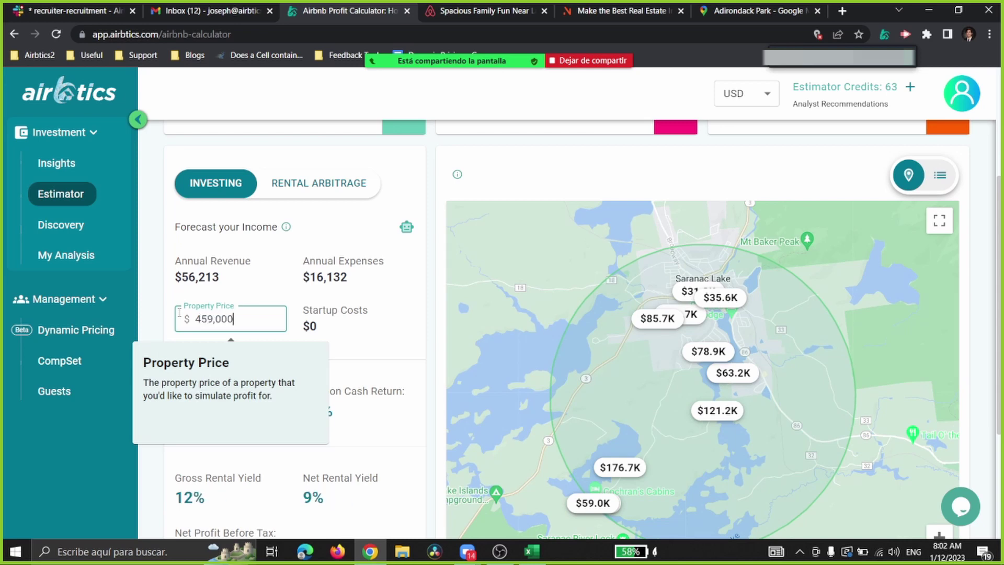
pyautogui.scroll(-1, 426, 287)
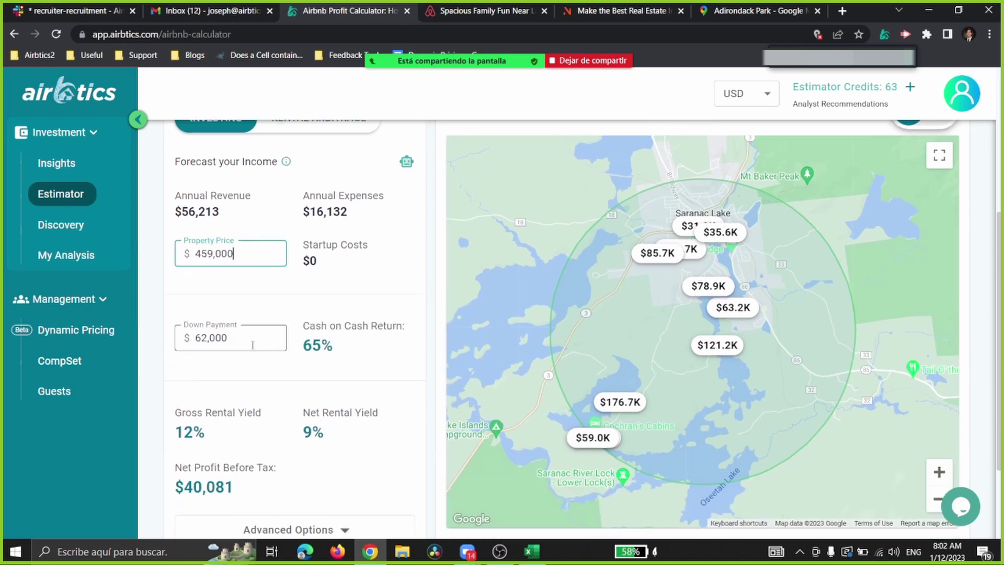
# Step: Launch Windows Calculator via search and move it beside the map
pyautogui.press('super')
pyautogui.write('calc')
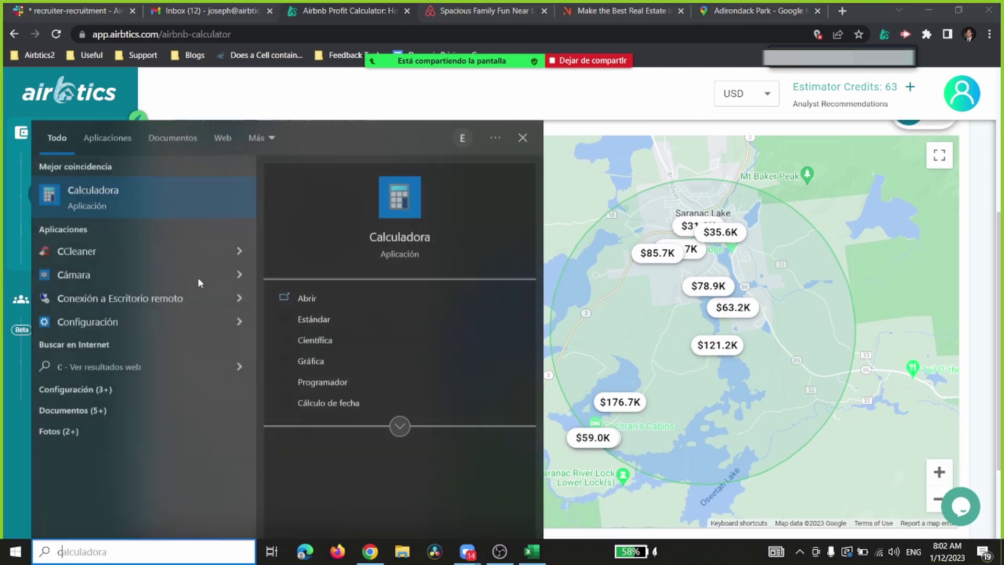
pyautogui.press('Return')
pyautogui.moveTo(334, 149); pyautogui.dragTo(760, 145)
# Step: Compute 0.2 × 459,000 = 91,800, then close Calculator
pyautogui.click(807, 468)
pyautogui.click(773, 446)
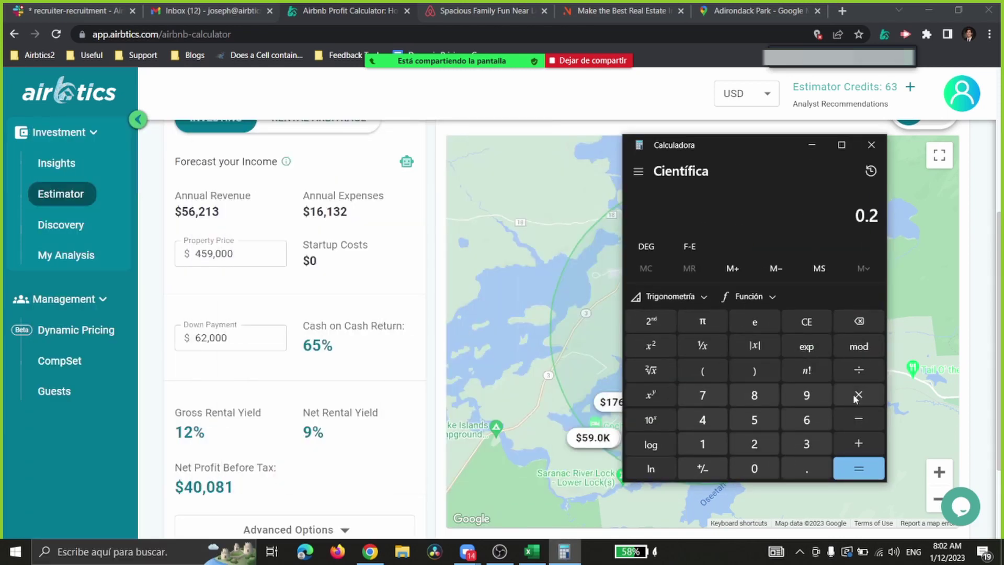
pyautogui.click(857, 396)
pyautogui.click(702, 420)
pyautogui.click(755, 419)
pyautogui.click(807, 395)
pyautogui.click(754, 469)
pyautogui.click(755, 468)
pyautogui.click(754, 468)
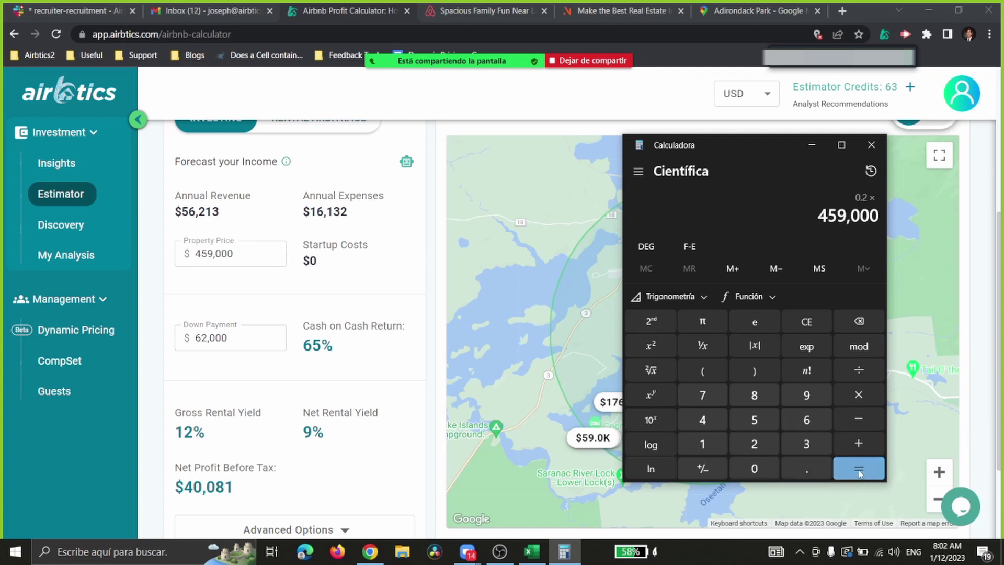
pyautogui.click(859, 473)
pyautogui.click(872, 144)
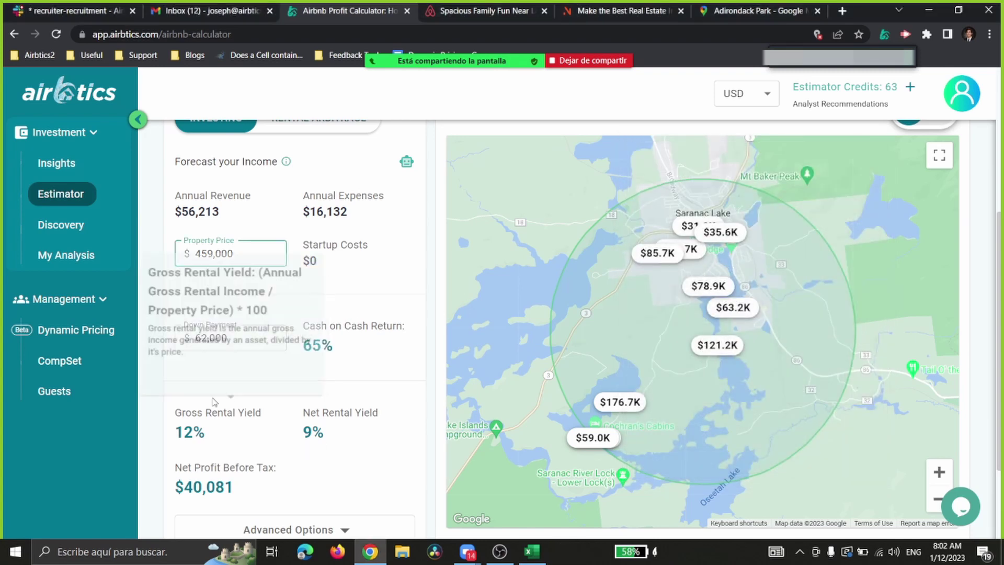
# Step: Enter a 91,000 down payment, giving 44% cash-on-cash return and 12% gross yield
pyautogui.press('Tab')
pyautogui.write('9')
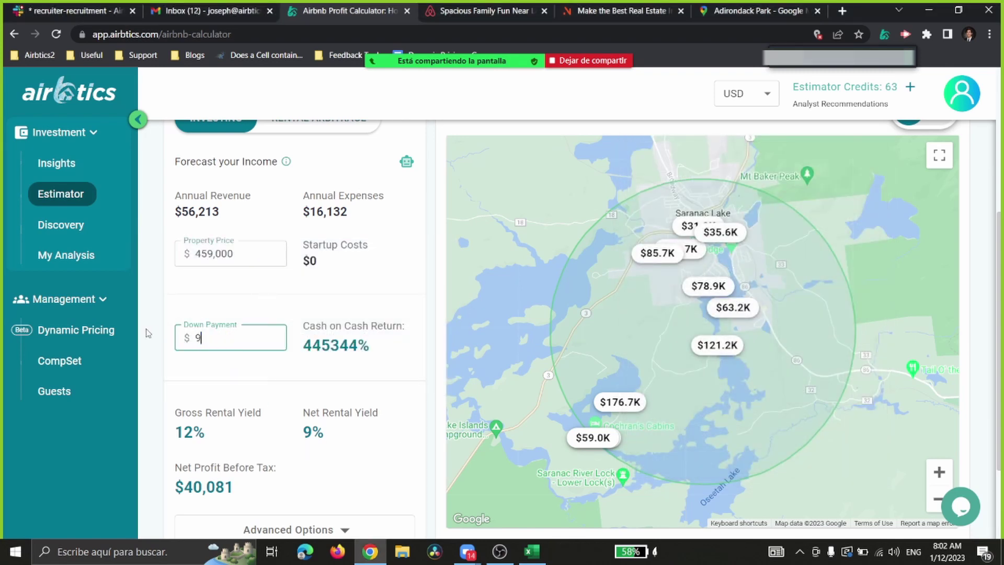
pyautogui.write('1,000')
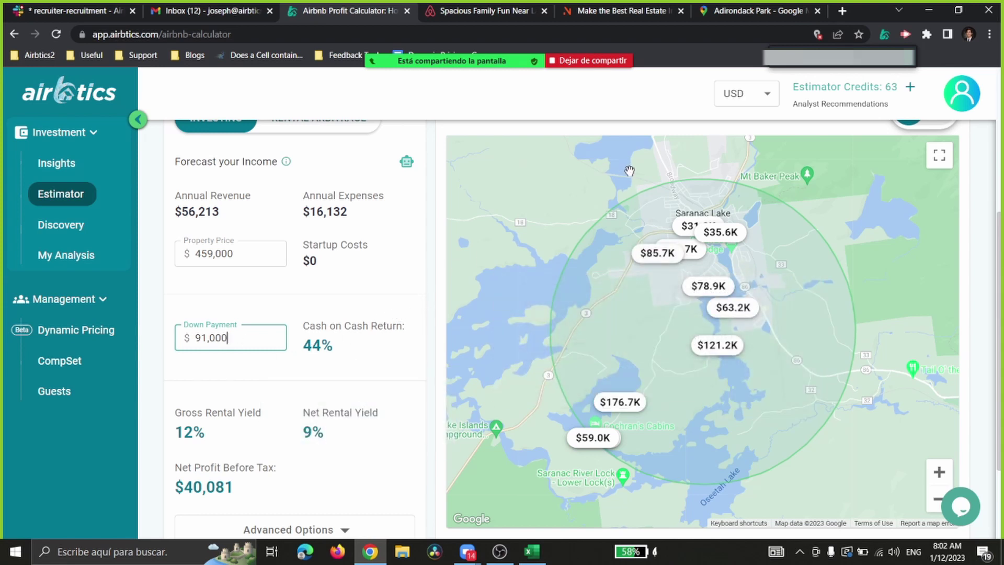
pyautogui.scroll(3, 471, 256)
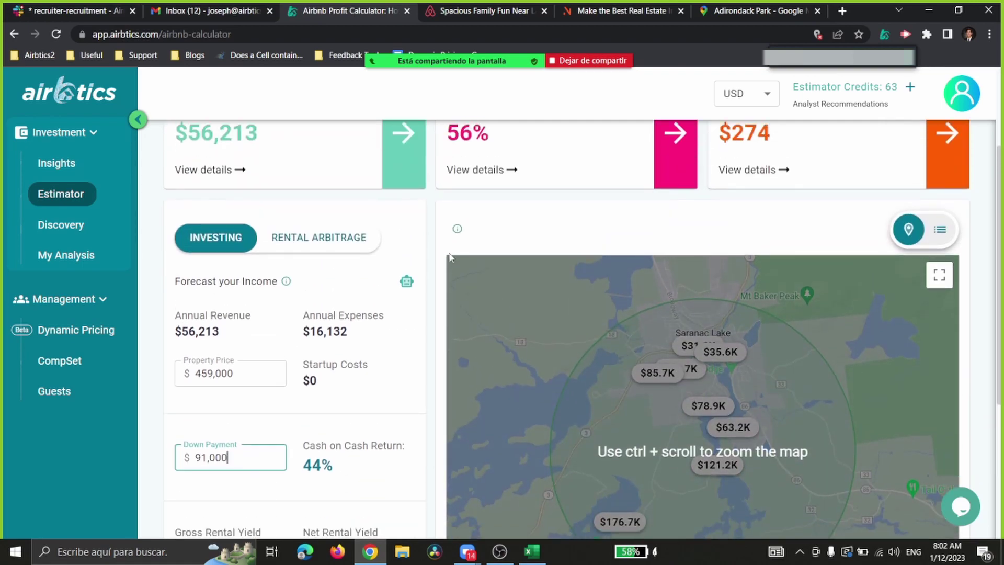
pyautogui.scroll(3, 314, 225)
pyautogui.scroll(-5, 314, 314)
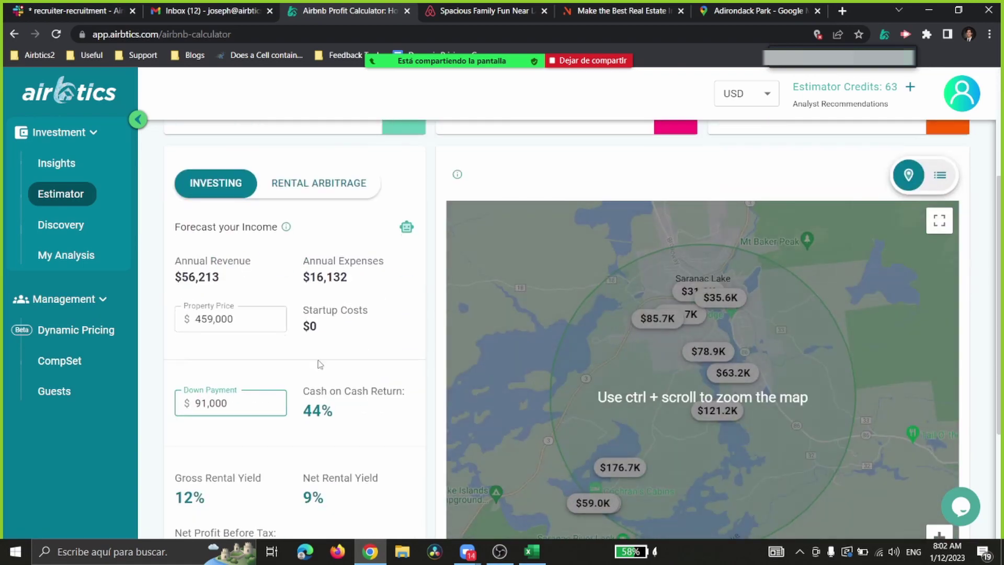
pyautogui.scroll(3, 205, 234)
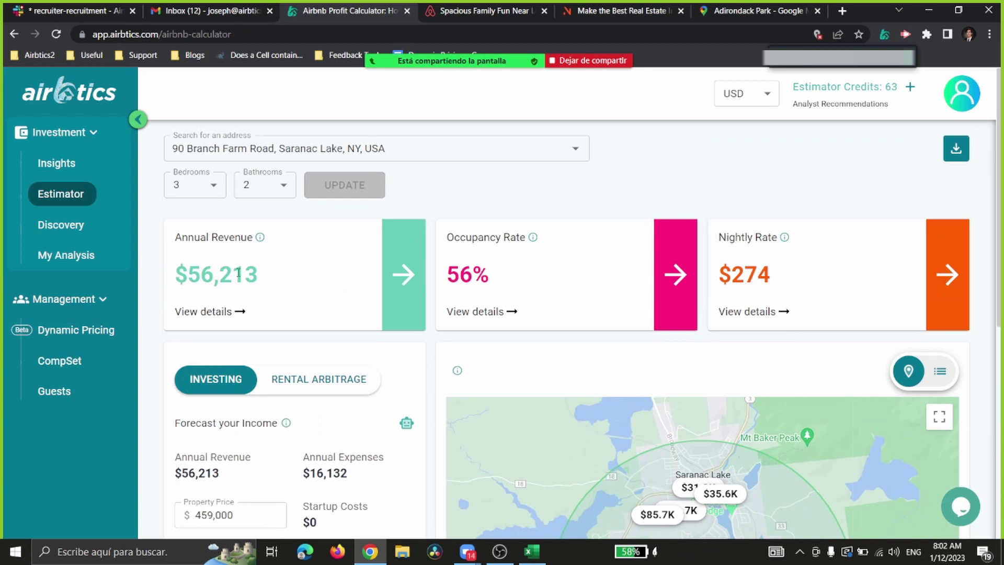
pyautogui.moveTo(186, 272); pyautogui.dragTo(341, 293)
pyautogui.scroll(-3, 418, 292)
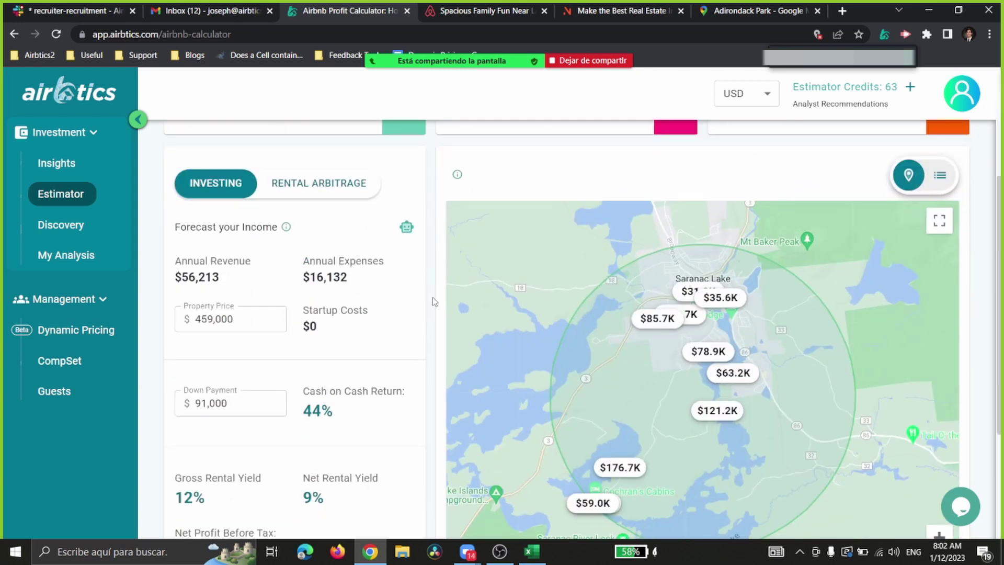
pyautogui.scroll(-1, 502, 361)
pyautogui.moveTo(589, 438)
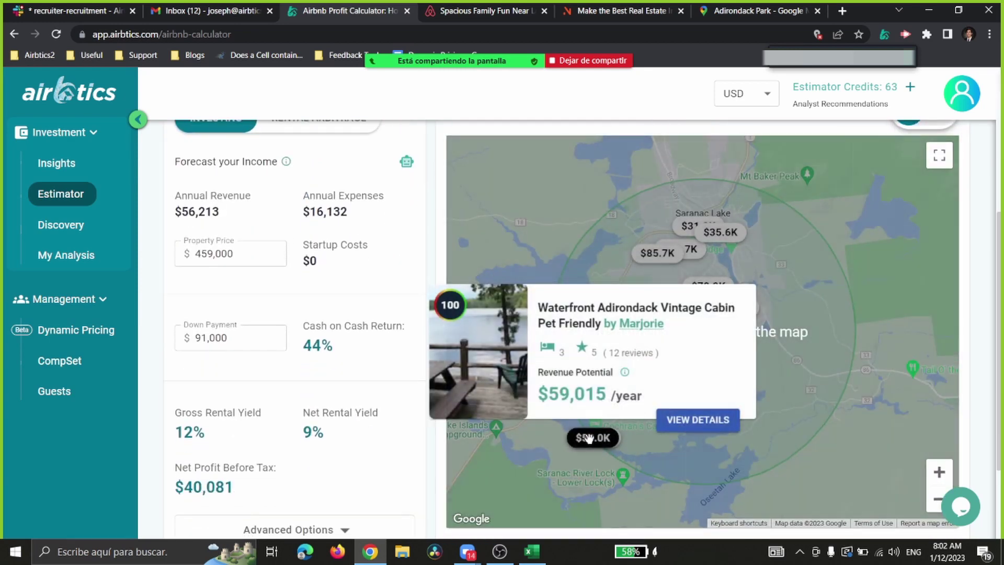
pyautogui.moveTo(685, 225)
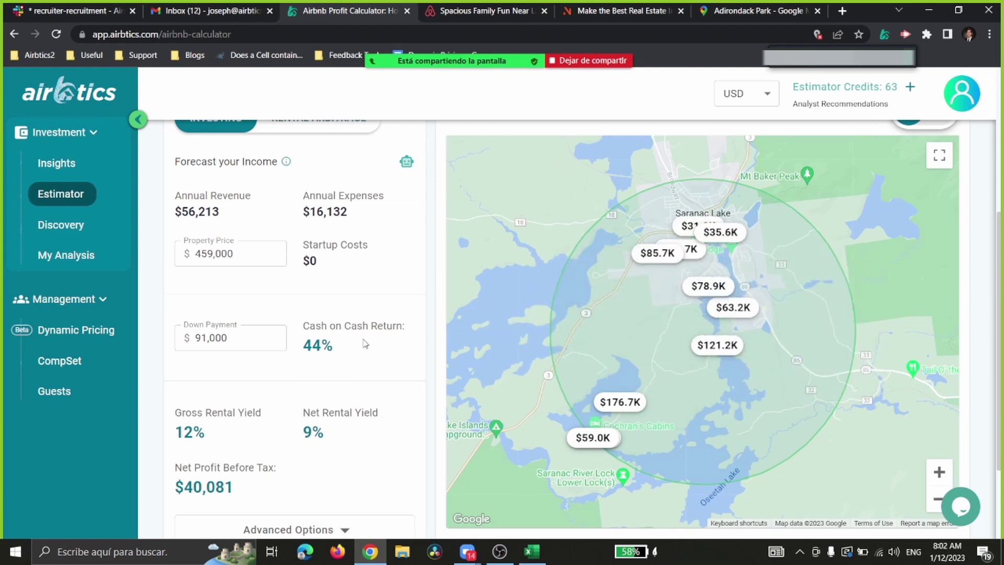
pyautogui.scroll(-2, 361, 341)
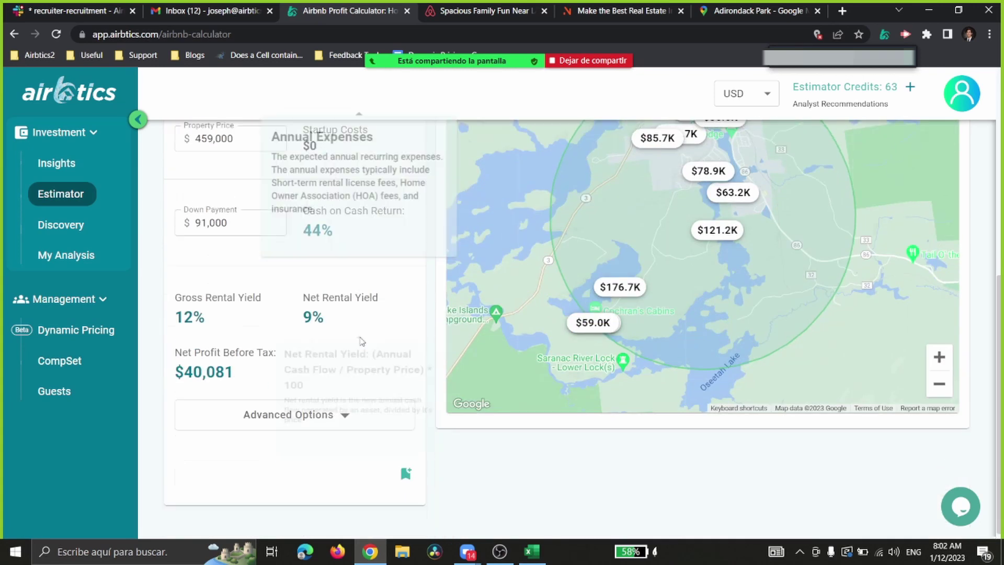
pyautogui.click(324, 412)
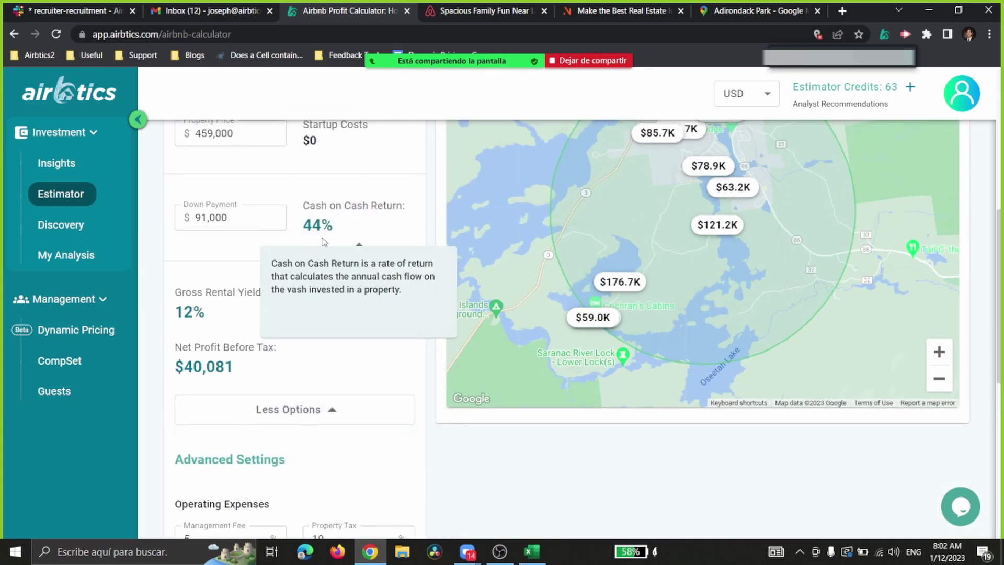
pyautogui.scroll(3, 269, 262)
pyautogui.scroll(-6, 268, 264)
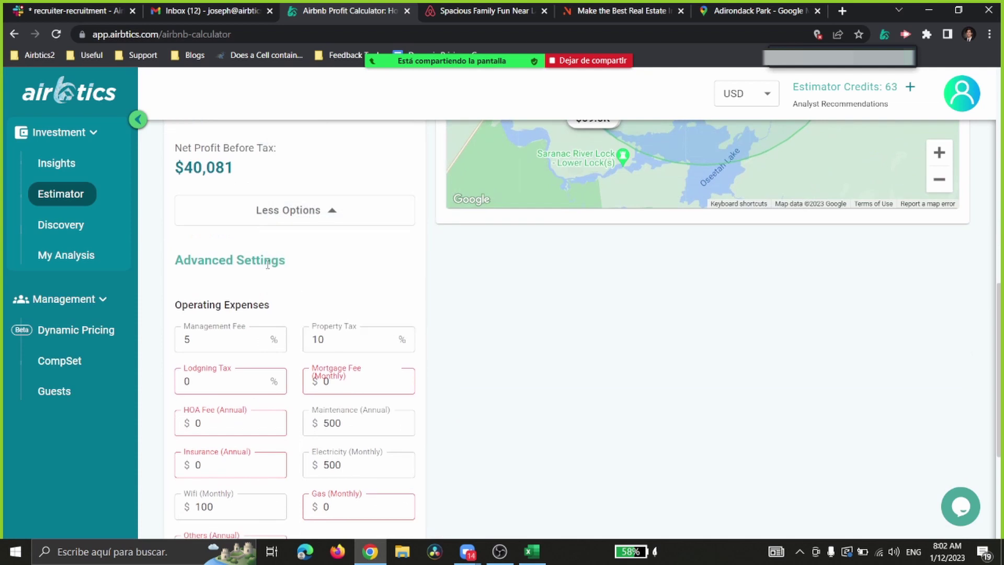
pyautogui.scroll(-1, 262, 335)
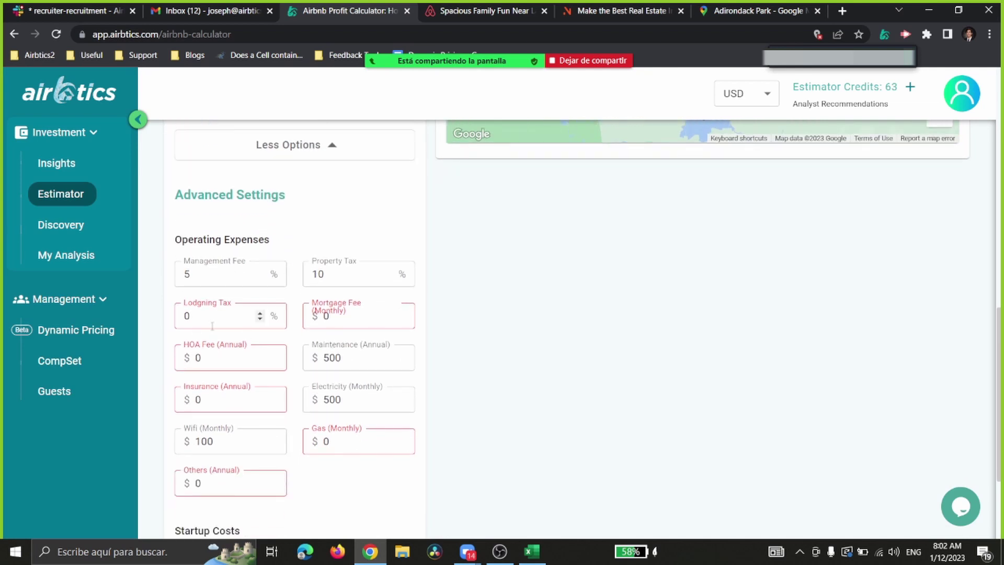
pyautogui.scroll(-1, 212, 327)
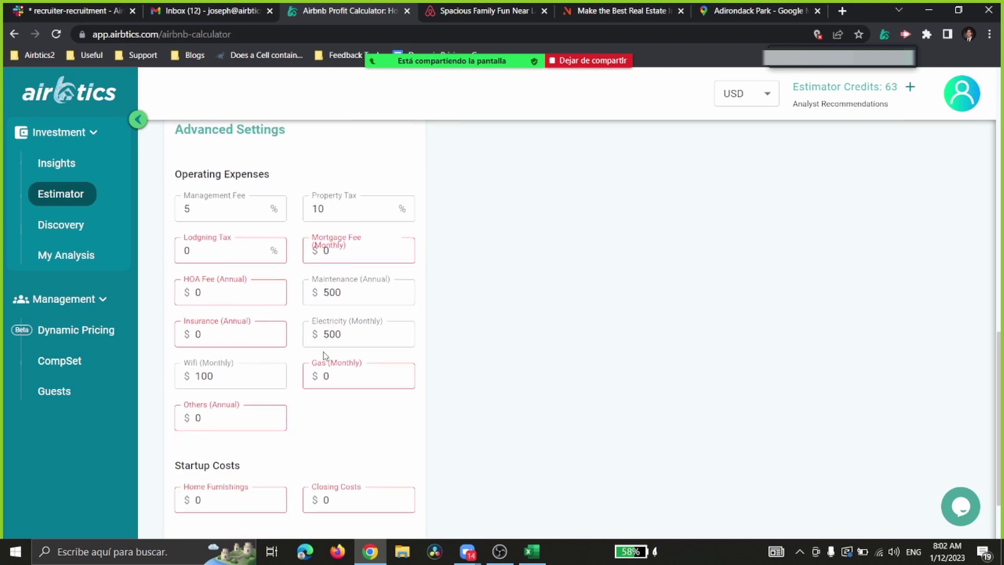
pyautogui.scroll(7, 277, 235)
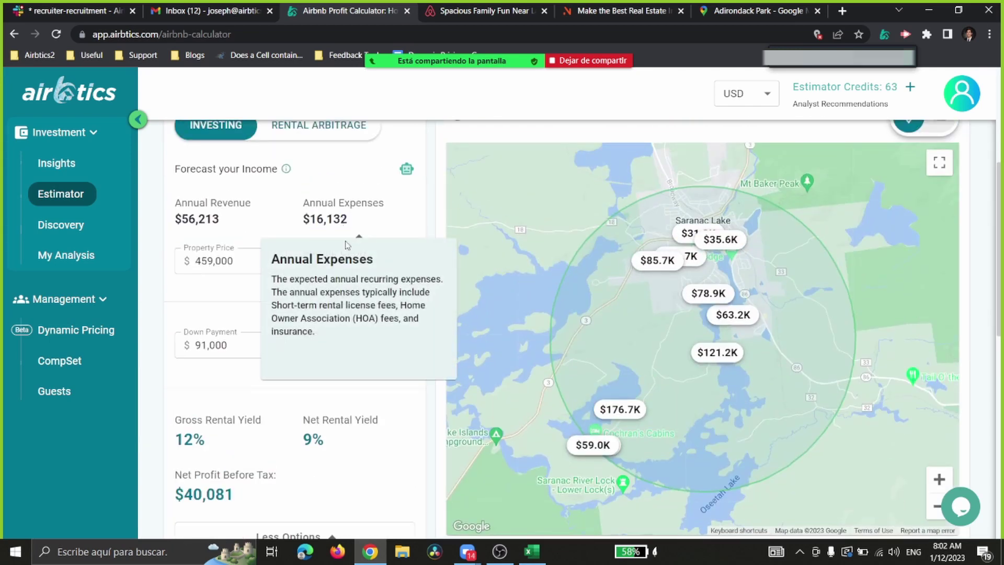
pyautogui.scroll(-5, 329, 272)
pyautogui.scroll(5, 323, 298)
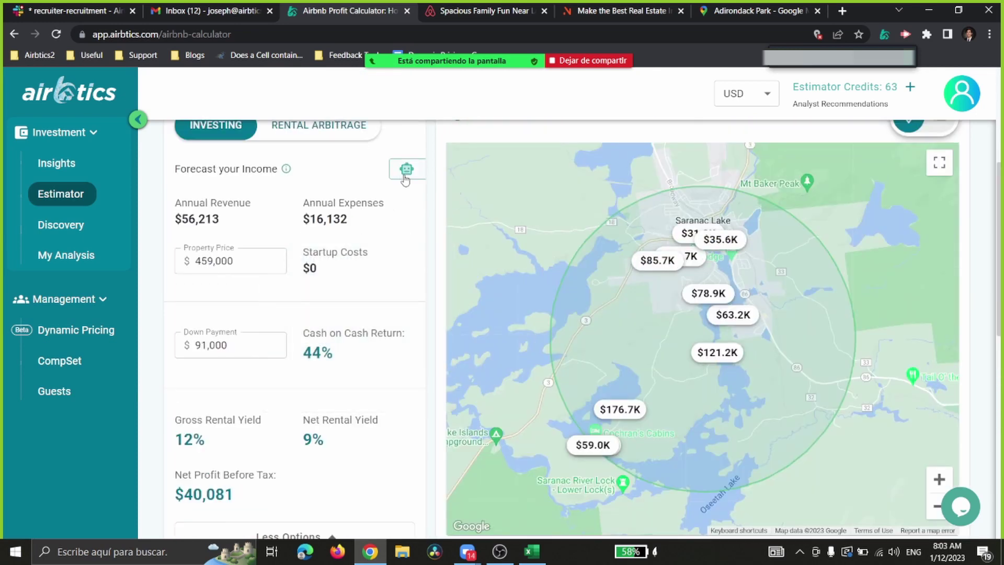
pyautogui.scroll(-6, 321, 283)
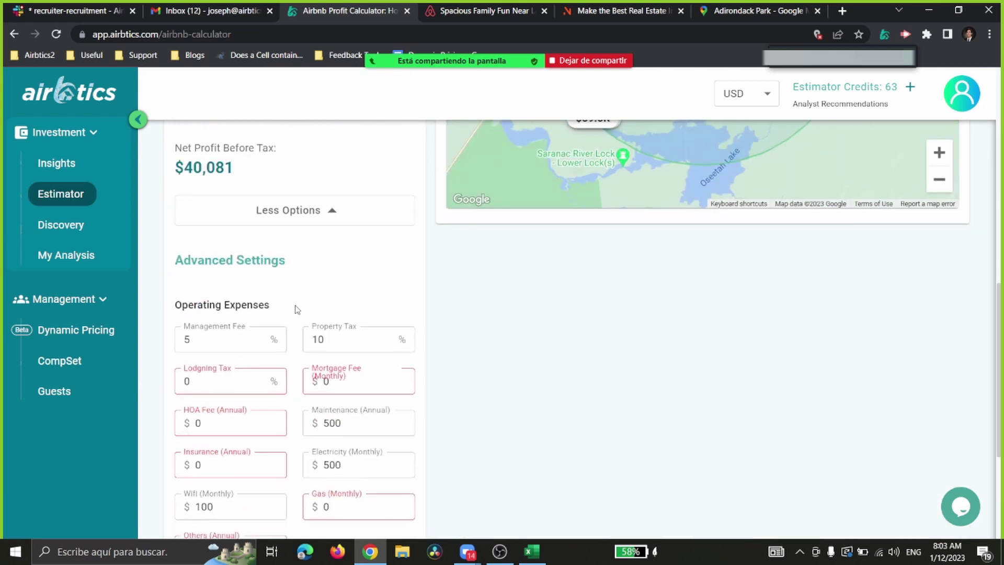
pyautogui.scroll(-4, 285, 314)
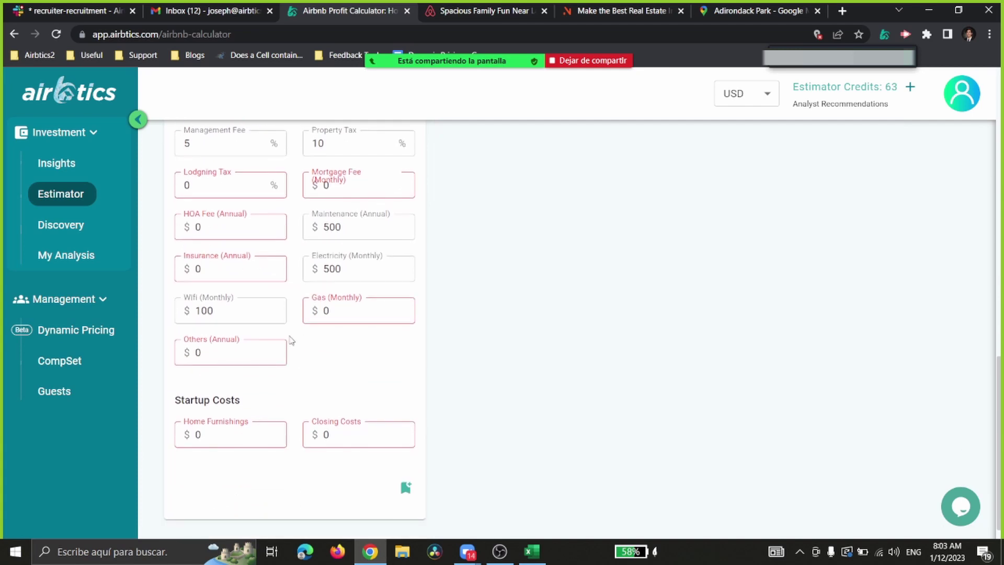
pyautogui.scroll(9, 291, 355)
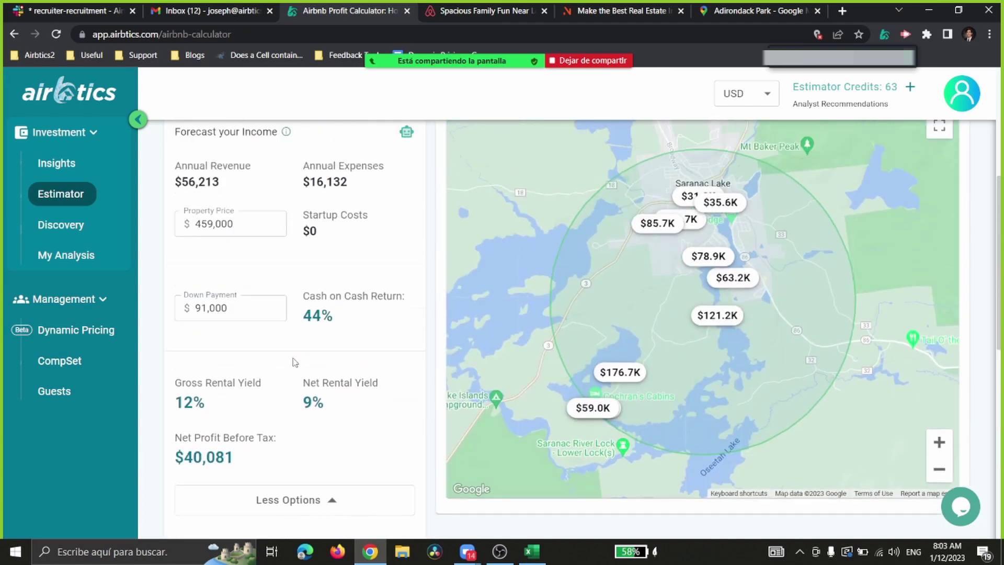
pyautogui.scroll(-7, 299, 346)
pyautogui.scroll(9, 310, 361)
pyautogui.scroll(-2, 340, 335)
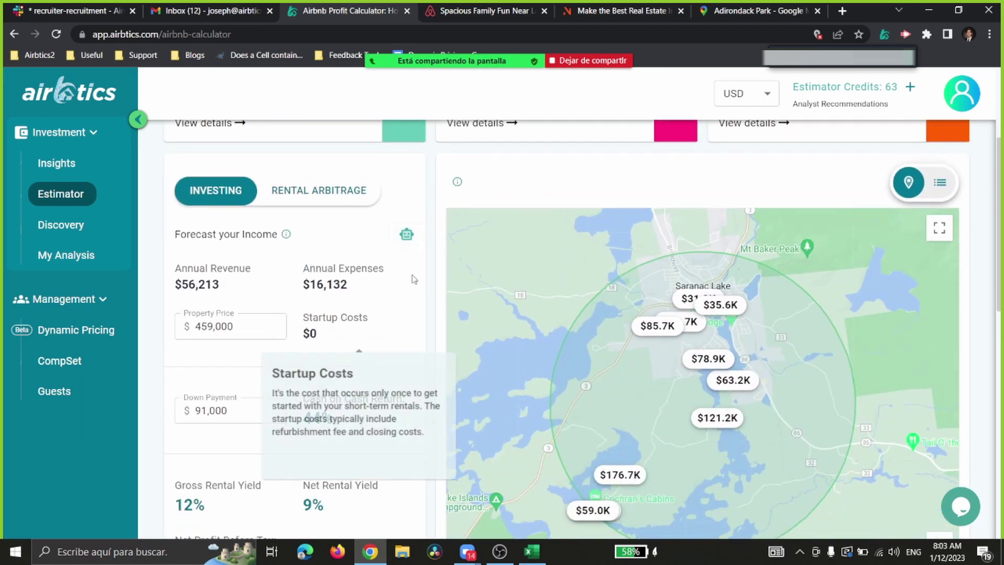
pyautogui.click(408, 236)
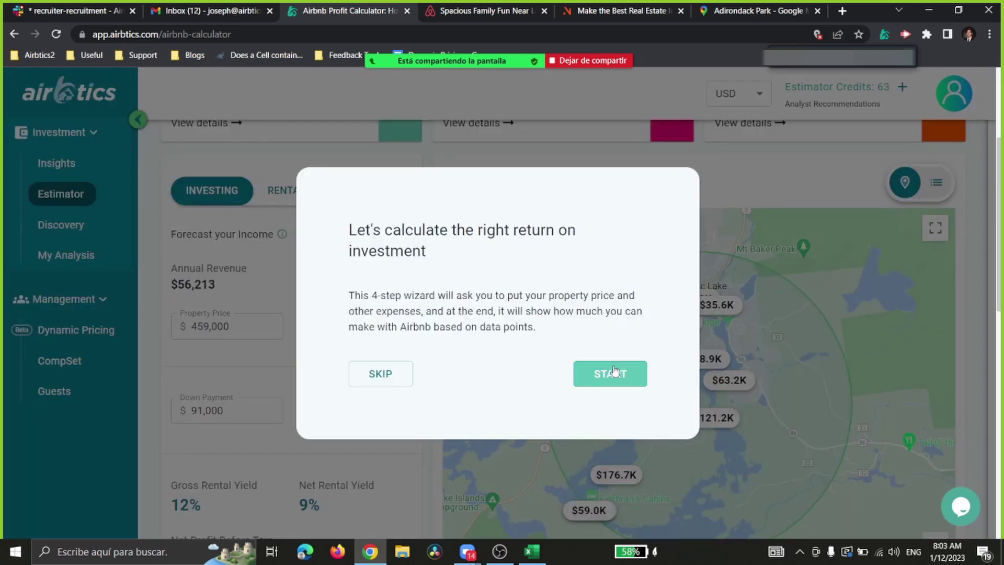
pyautogui.click(611, 372)
pyautogui.click(307, 292)
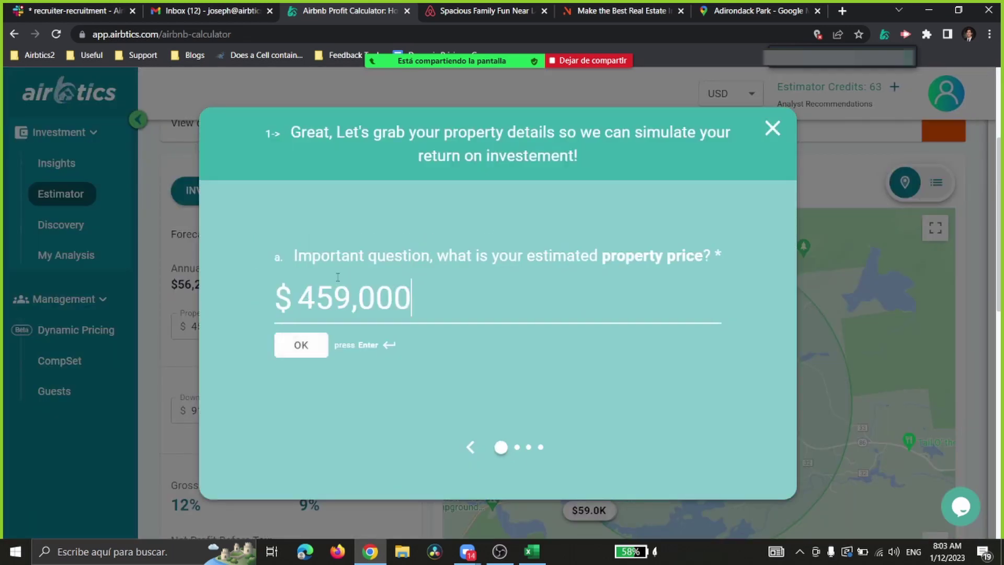
pyautogui.click(307, 350)
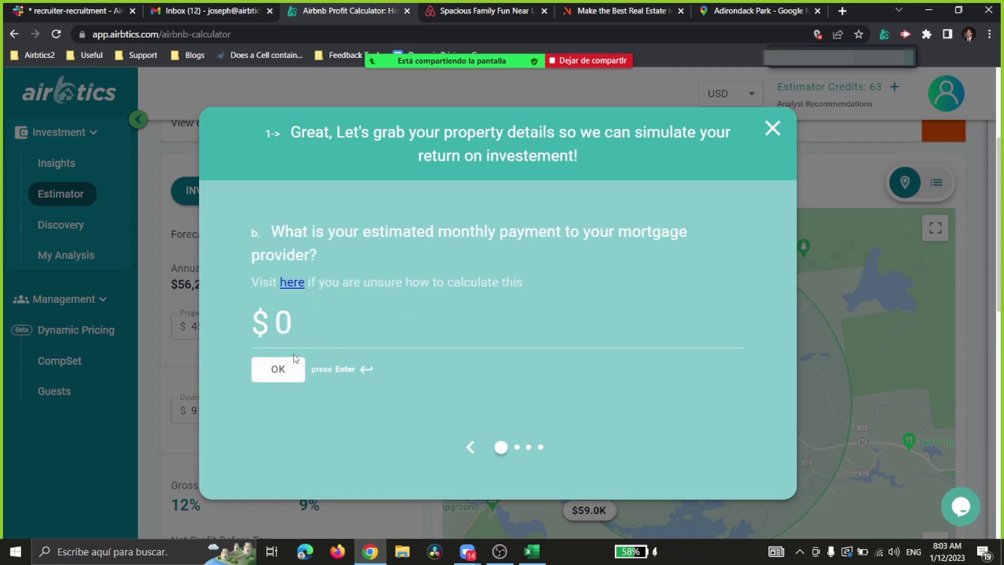
pyautogui.click(283, 368)
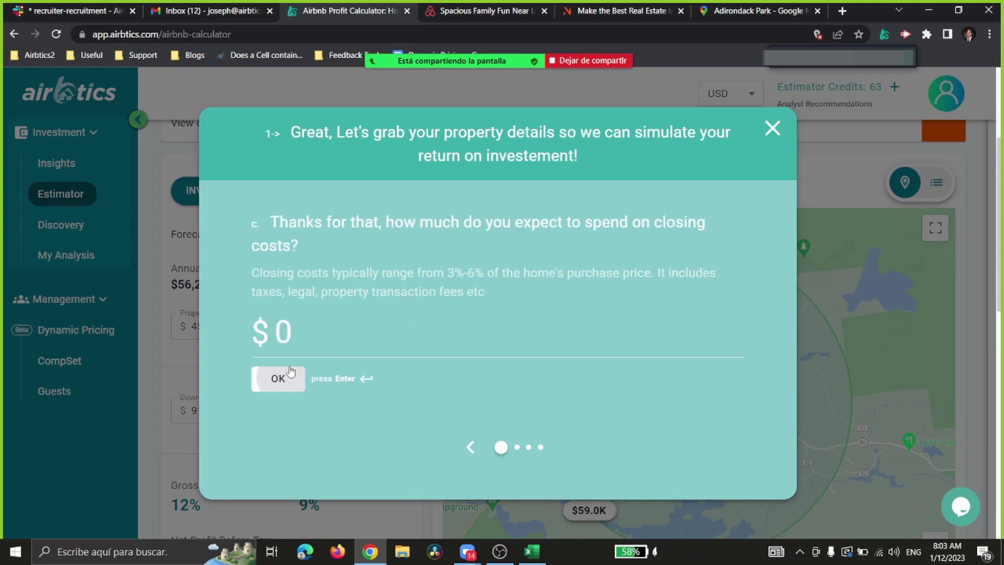
pyautogui.click(273, 390)
pyautogui.click(298, 361)
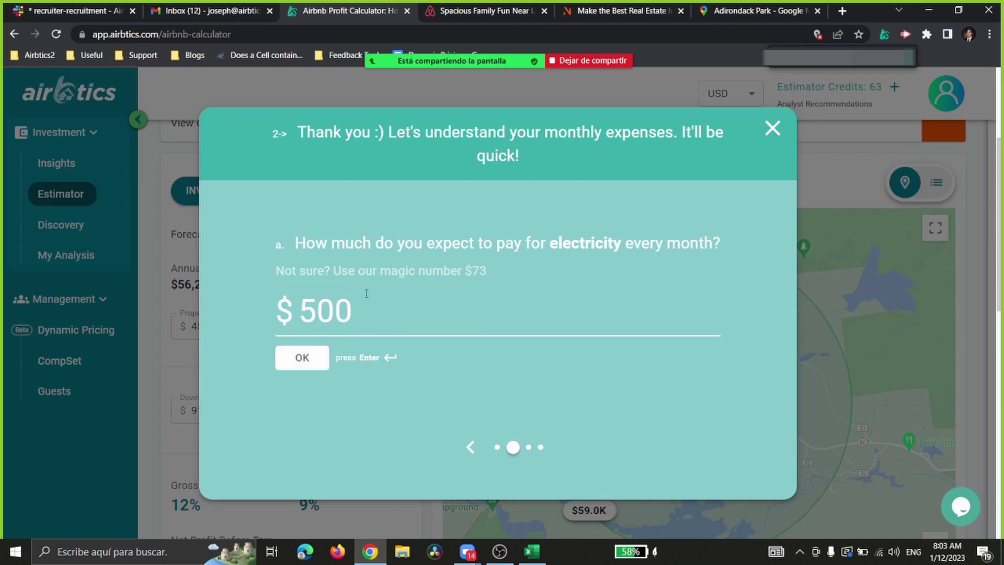
pyautogui.click(307, 357)
pyautogui.click(337, 354)
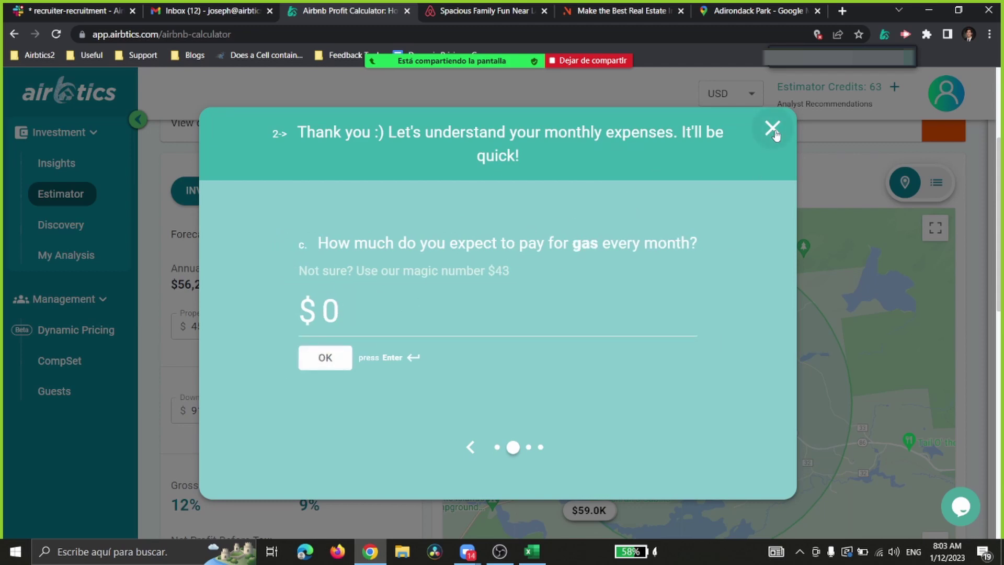
pyautogui.click(772, 128)
pyautogui.scroll(-1, 419, 304)
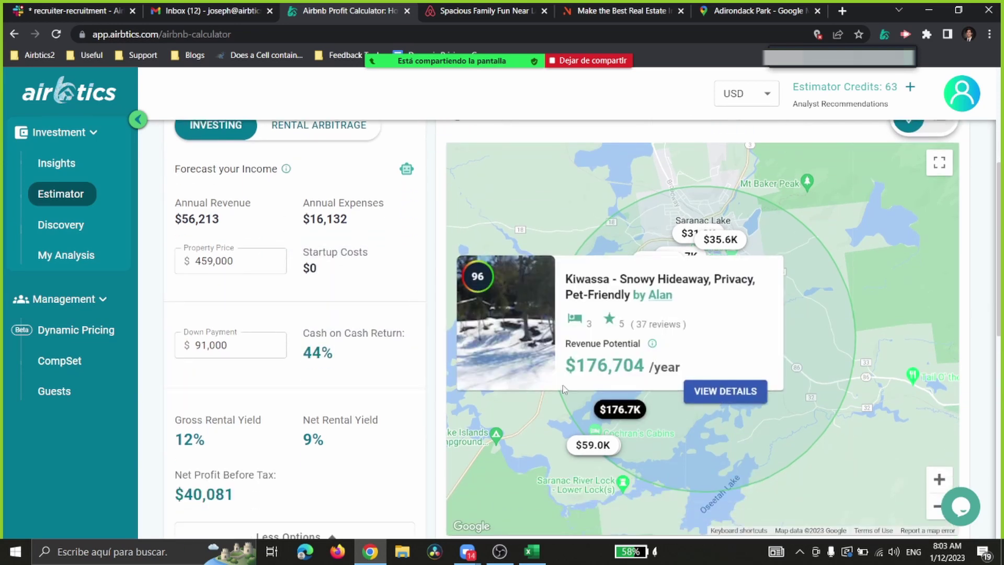
pyautogui.moveTo(357, 204)
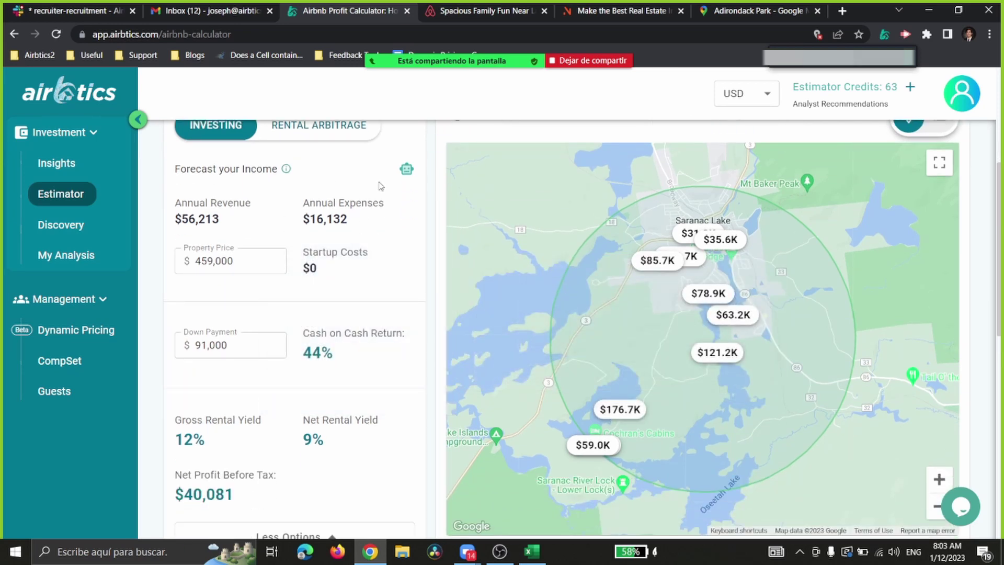
pyautogui.moveTo(205, 218)
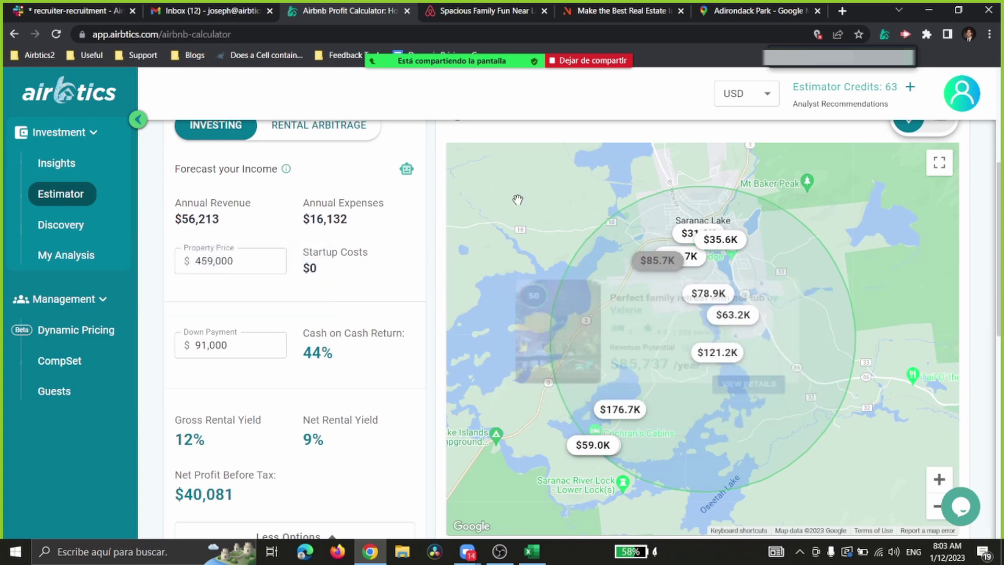
pyautogui.scroll(1, 214, 216)
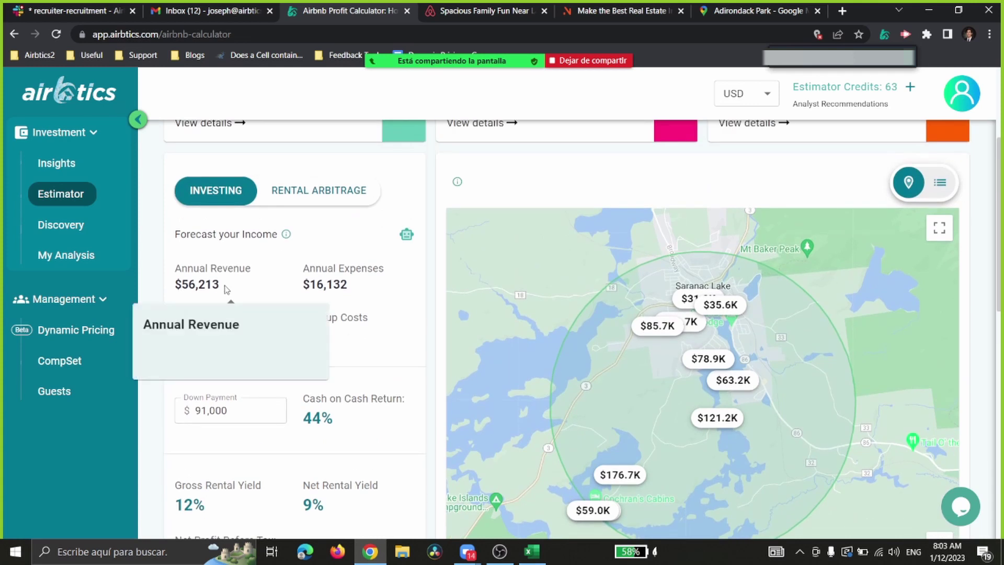
pyautogui.moveTo(221, 286); pyautogui.dragTo(177, 285)
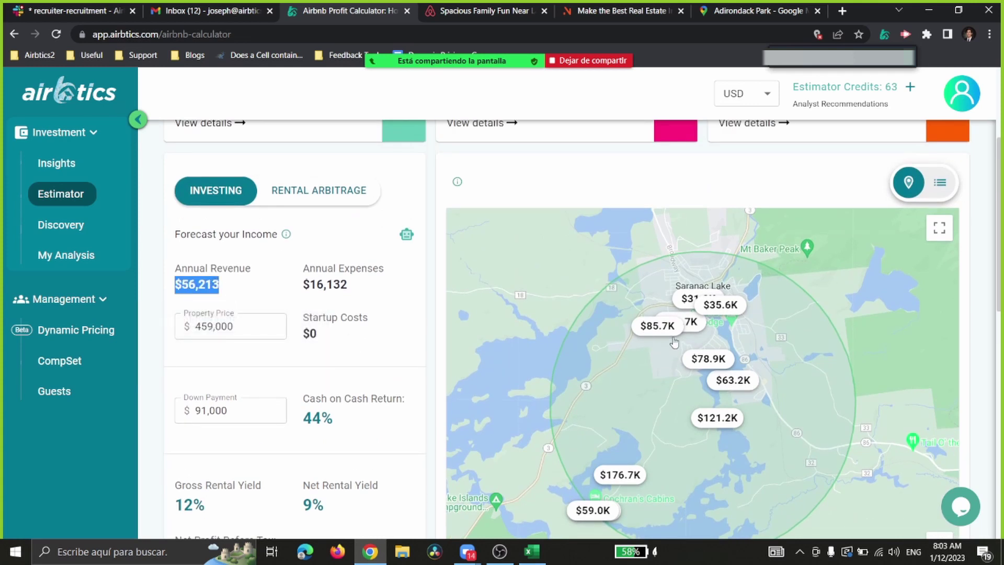
pyautogui.moveTo(700, 327)
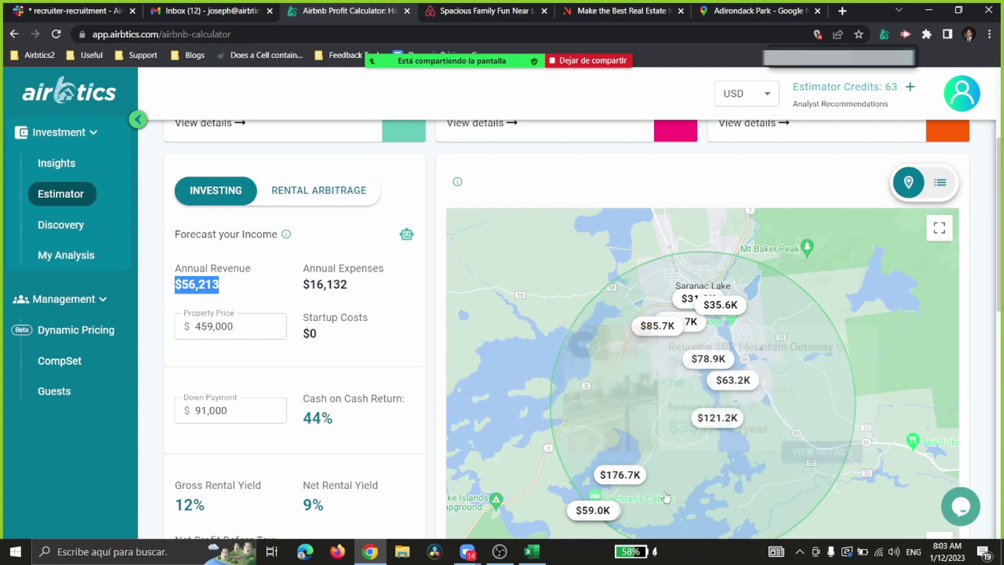
pyautogui.scroll(-1, 695, 293)
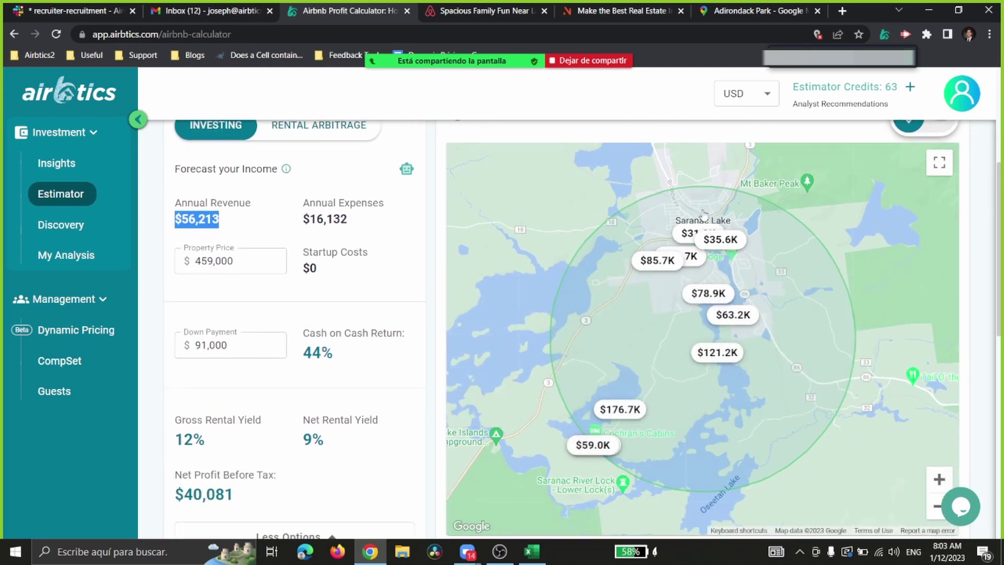
pyautogui.moveTo(688, 245)
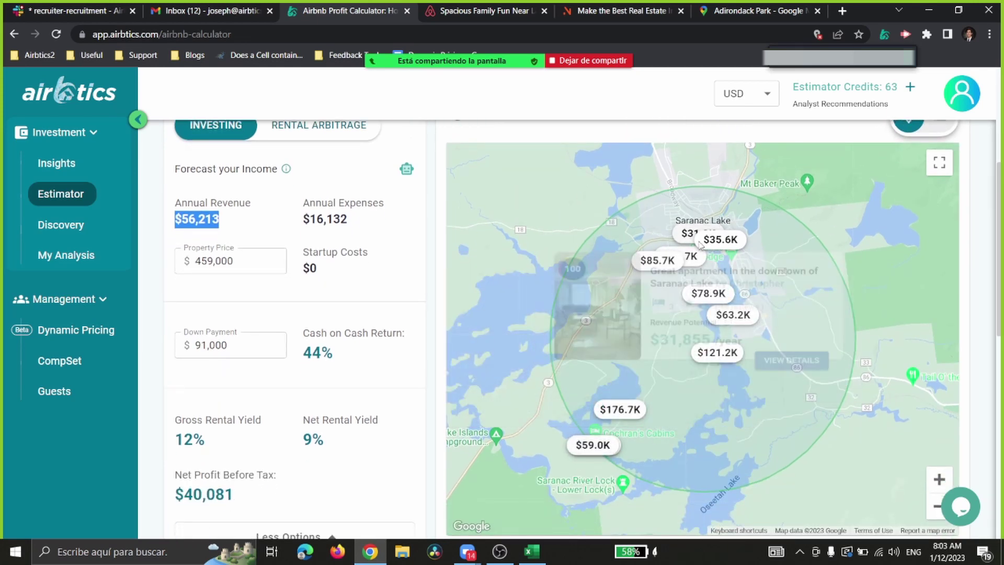
pyautogui.click(217, 220)
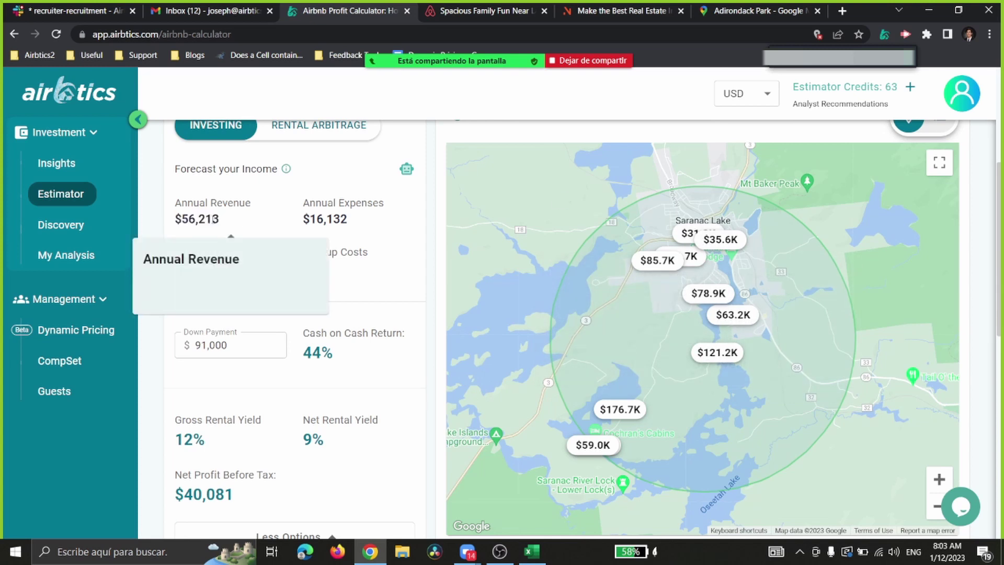
pyautogui.moveTo(220, 220); pyautogui.dragTo(177, 219)
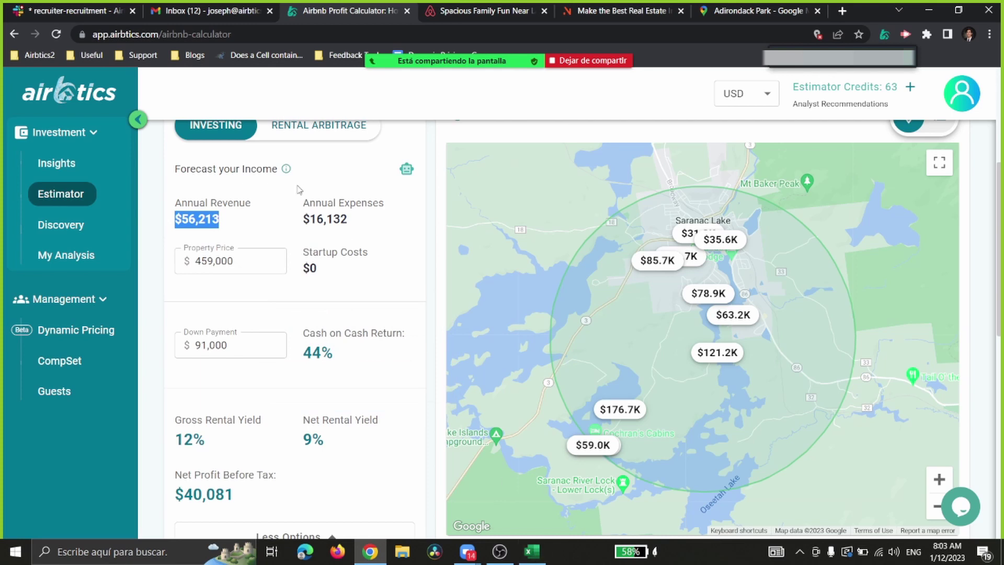
pyautogui.scroll(1, 224, 290)
pyautogui.click(224, 289)
pyautogui.scroll(-2, 222, 287)
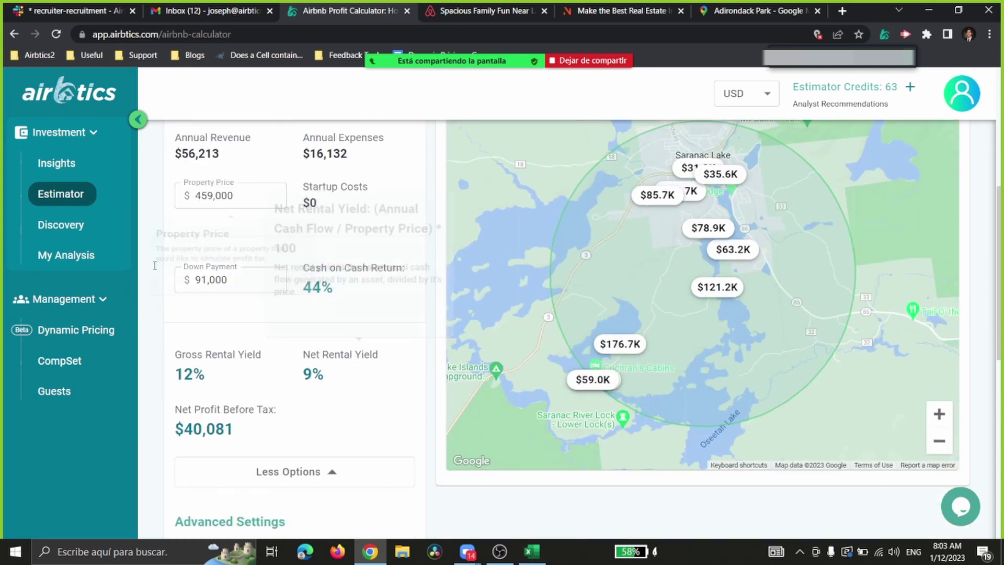
pyautogui.scroll(2, 220, 285)
pyautogui.moveTo(220, 285); pyautogui.dragTo(177, 285)
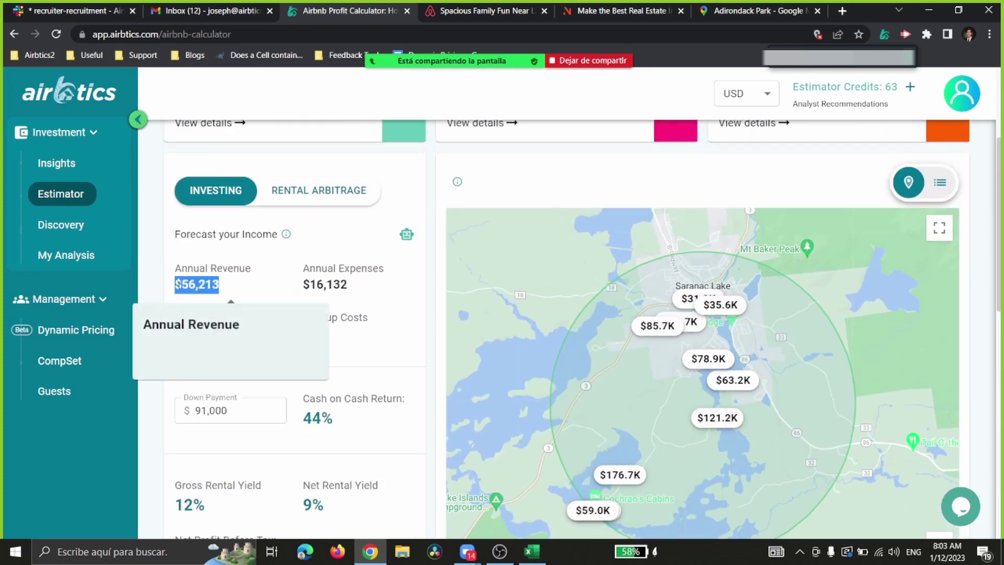
pyautogui.click(192, 282)
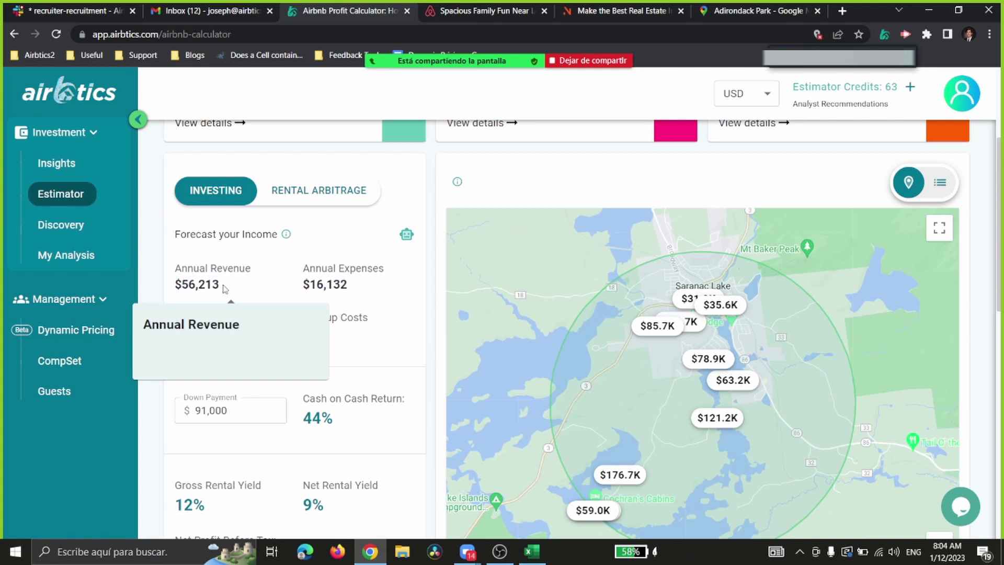
pyautogui.moveTo(223, 284); pyautogui.dragTo(174, 285)
pyautogui.click(216, 284)
pyautogui.click(220, 284)
pyautogui.click(206, 284)
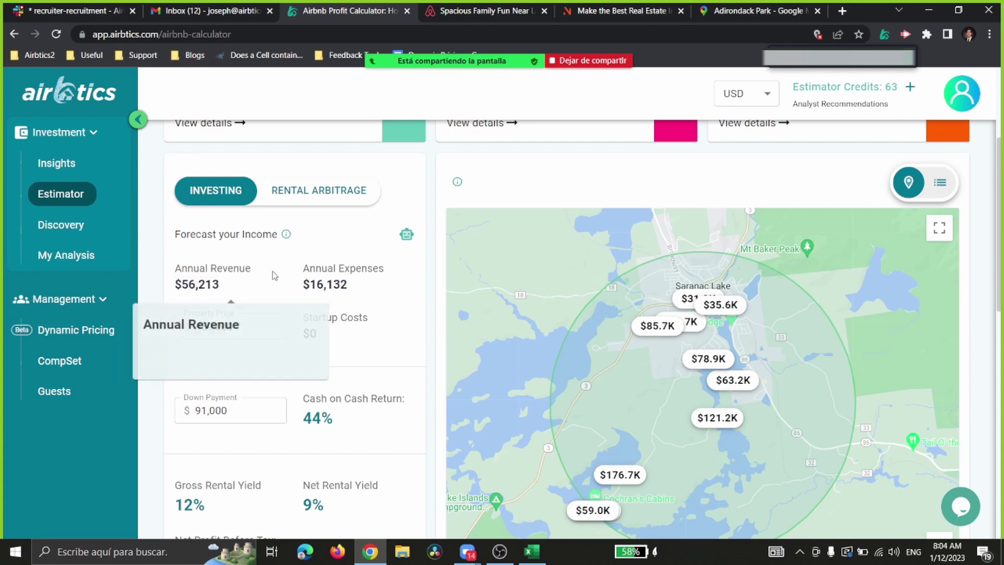
pyautogui.scroll(1, 272, 273)
pyautogui.moveTo(341, 330)
pyautogui.scroll(2, 341, 330)
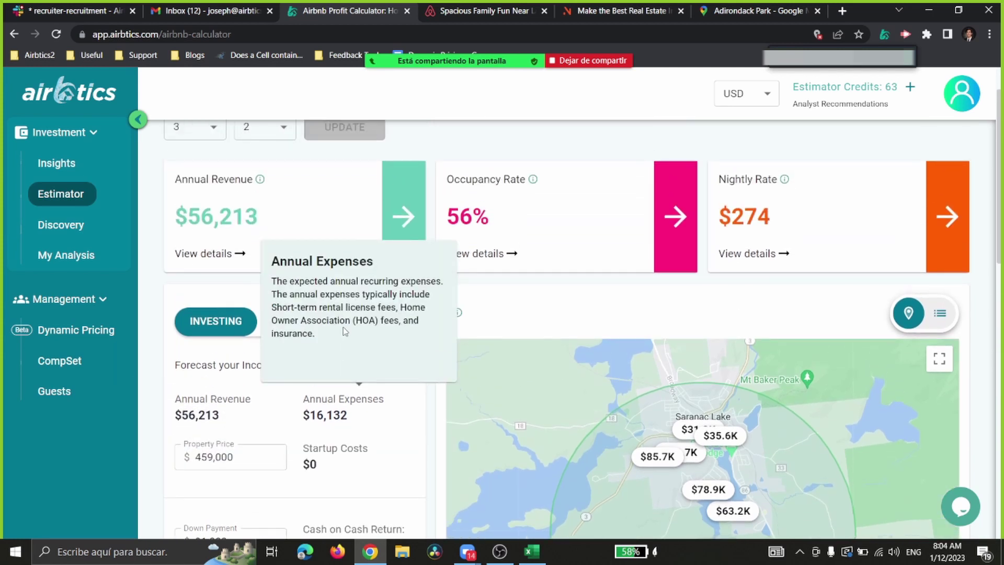
pyautogui.scroll(-3, 719, 207)
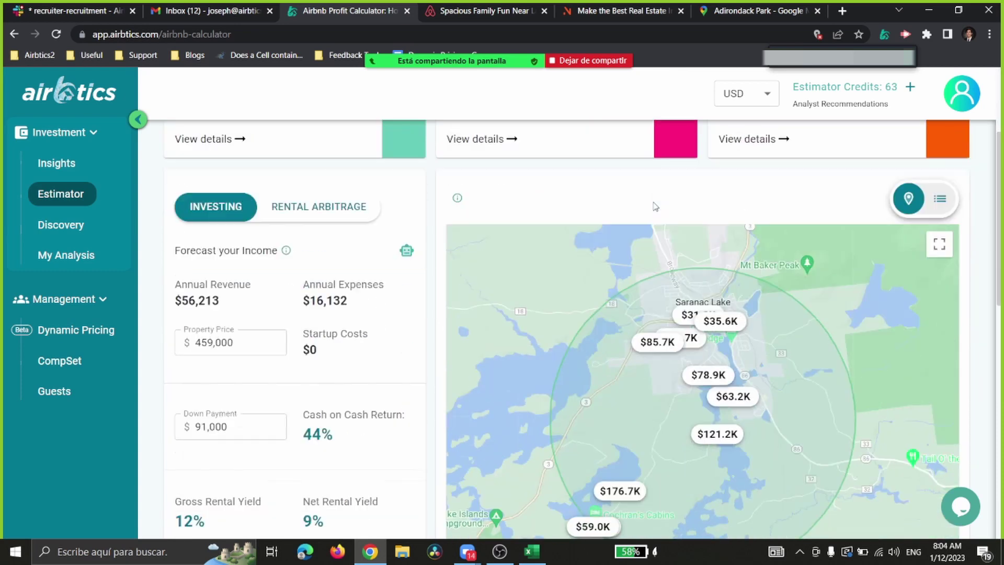
pyautogui.scroll(3, 424, 291)
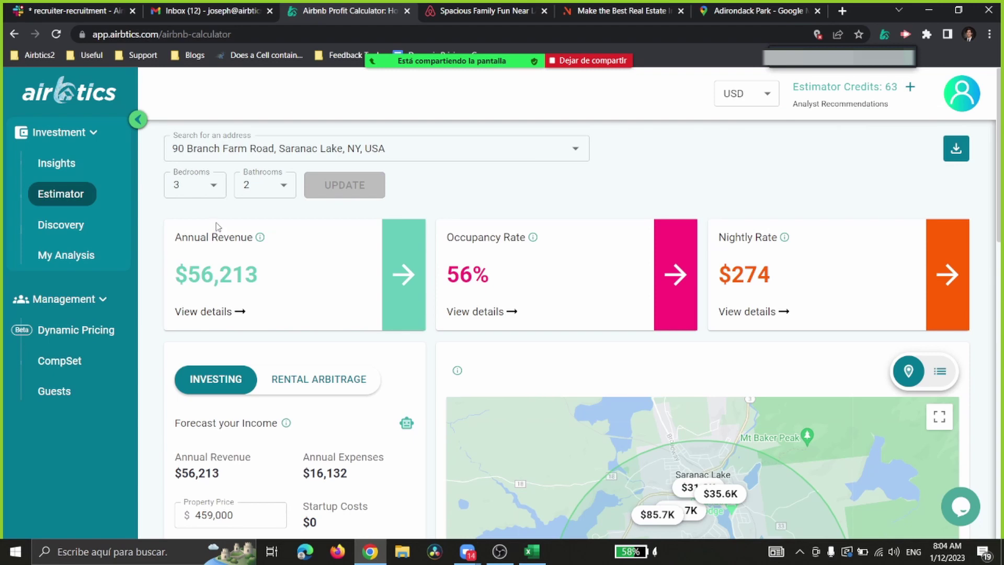
pyautogui.scroll(-3, 219, 228)
pyautogui.scroll(3, 218, 235)
# Step: Load the Discovery demo market map and show the Hernando, FL market card
pyautogui.click(67, 230)
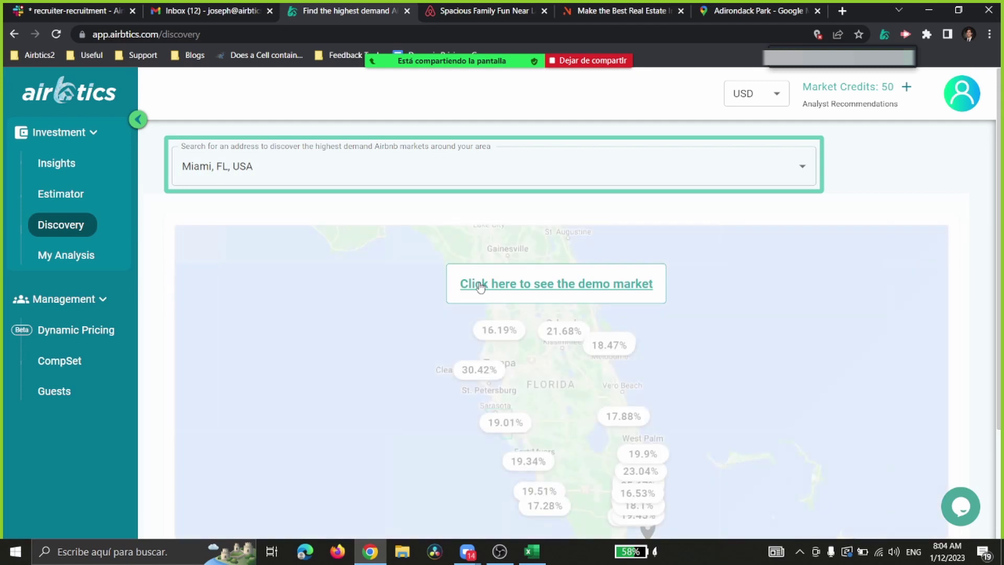
pyautogui.click(480, 285)
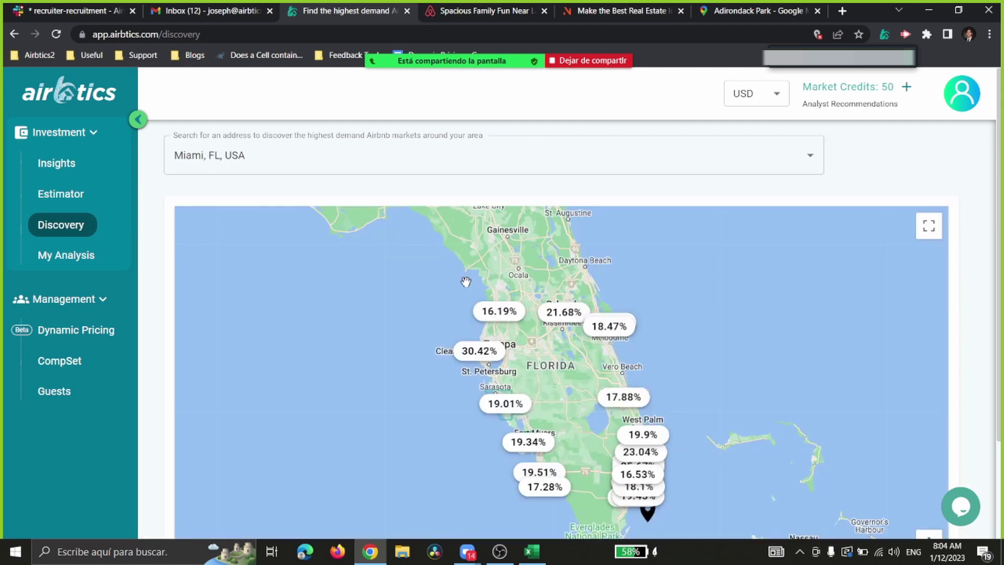
pyautogui.scroll(-2, 314, 249)
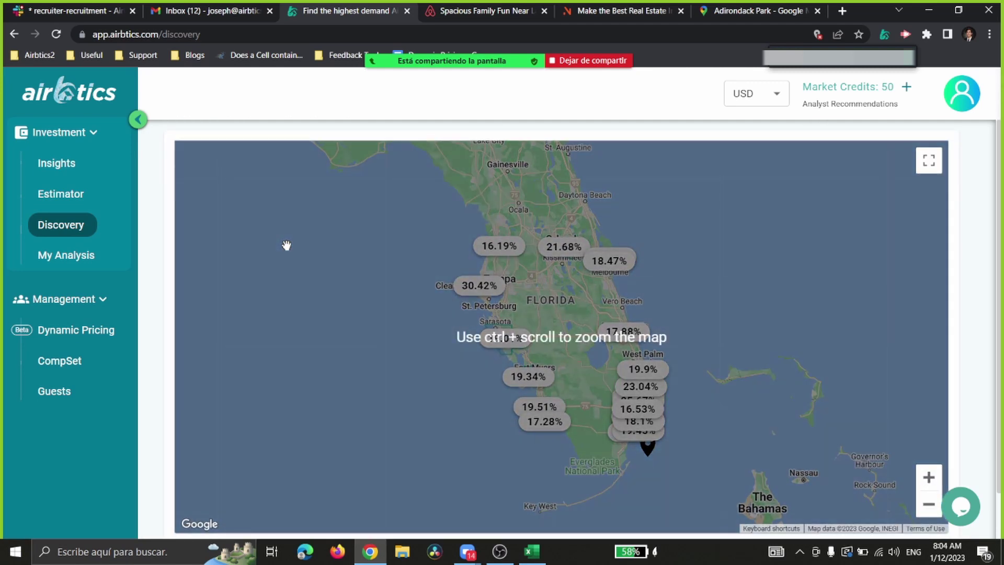
pyautogui.click(498, 247)
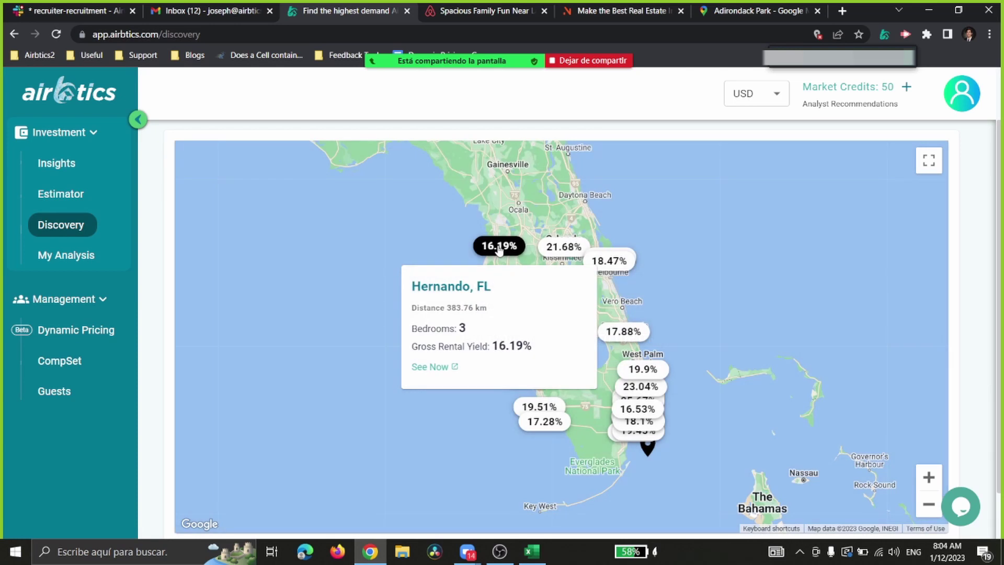
pyautogui.scroll(2, 498, 248)
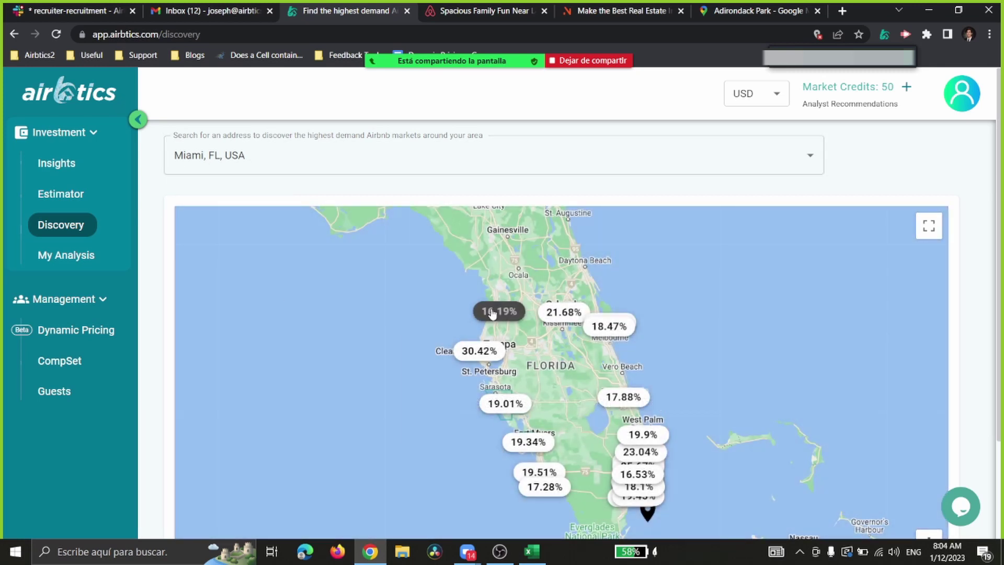
pyautogui.click(492, 313)
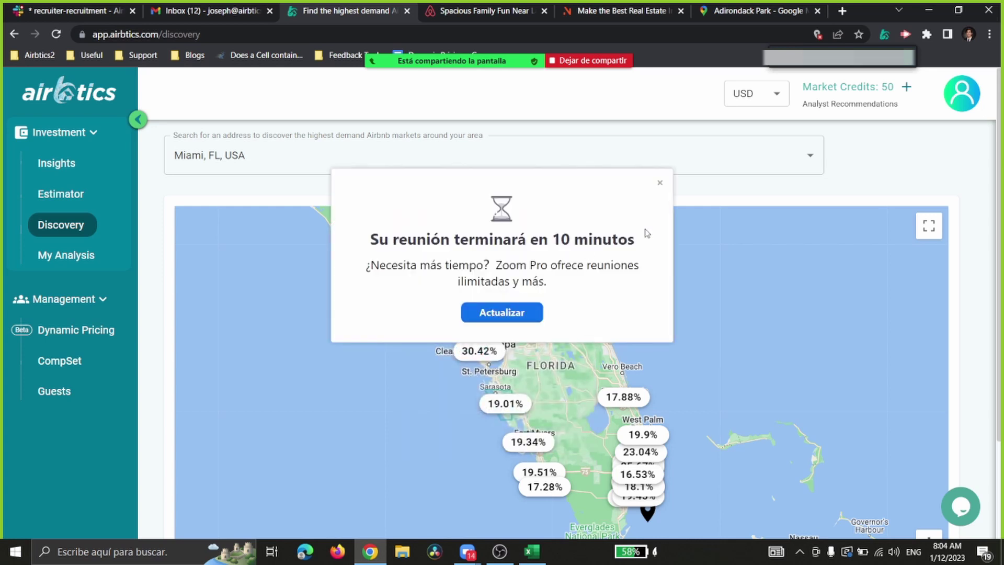
pyautogui.click(660, 183)
pyautogui.click(506, 312)
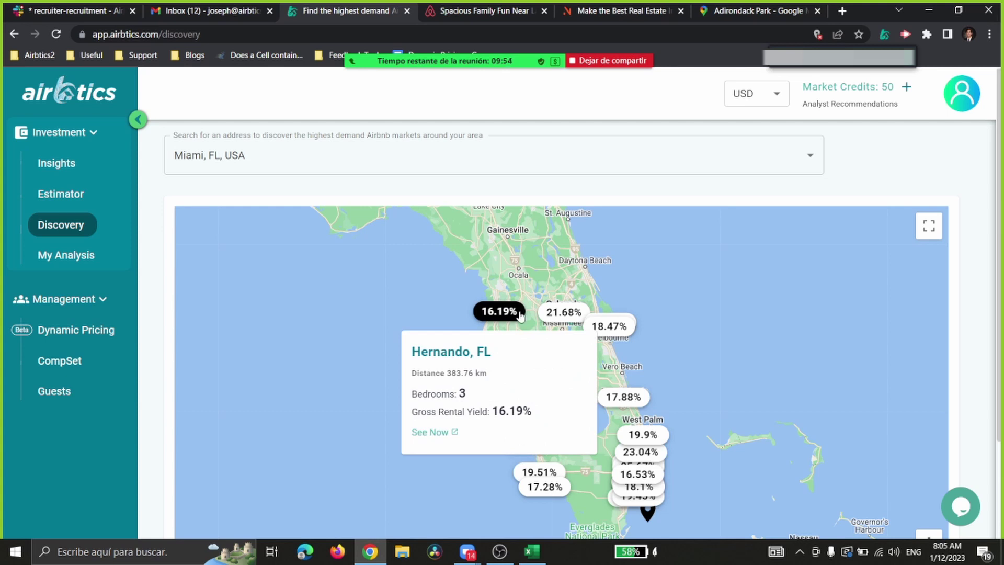
# Step: Compare Orlando, FL with Hernando, then browse Florida yields from 16.19% to 30.42%
pyautogui.click(554, 315)
pyautogui.scroll(-1, 553, 316)
pyautogui.click(501, 249)
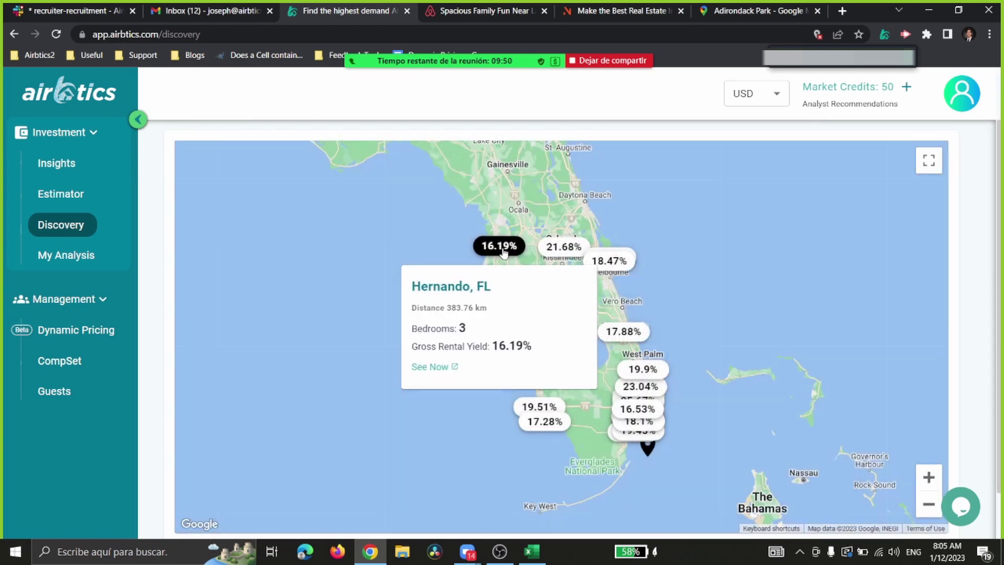
pyautogui.click(556, 247)
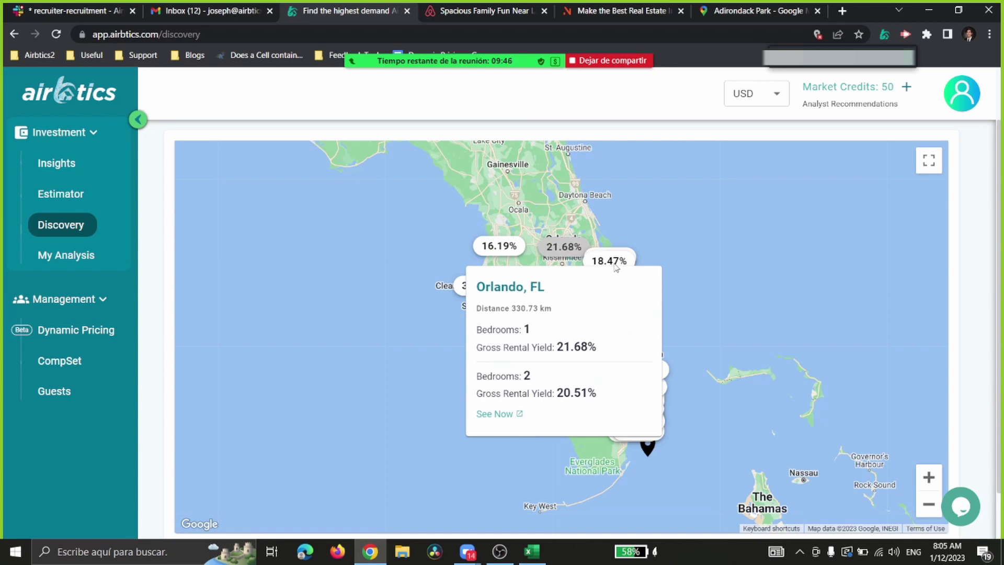
pyautogui.click(557, 224)
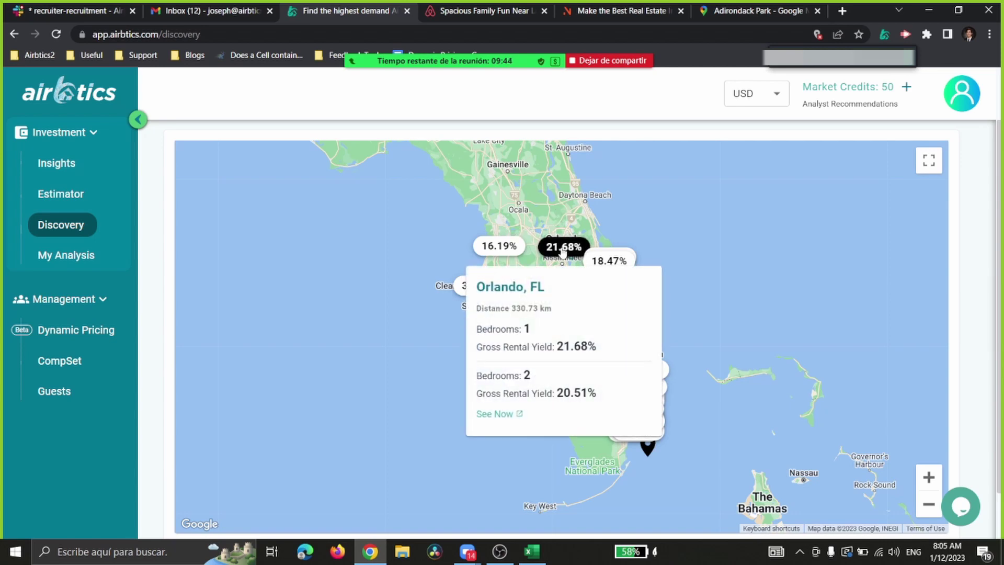
pyautogui.moveTo(607, 252)
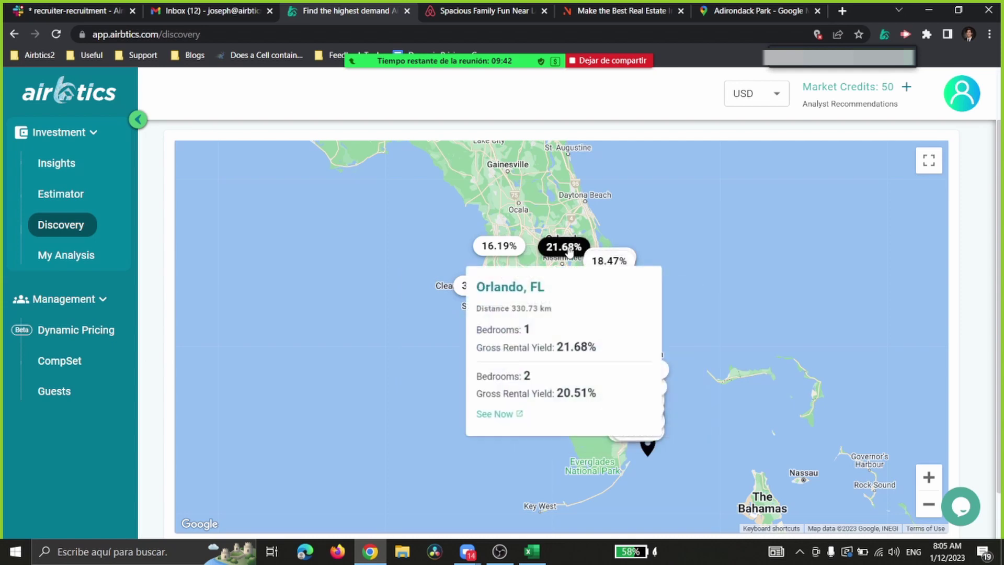
pyautogui.moveTo(617, 333)
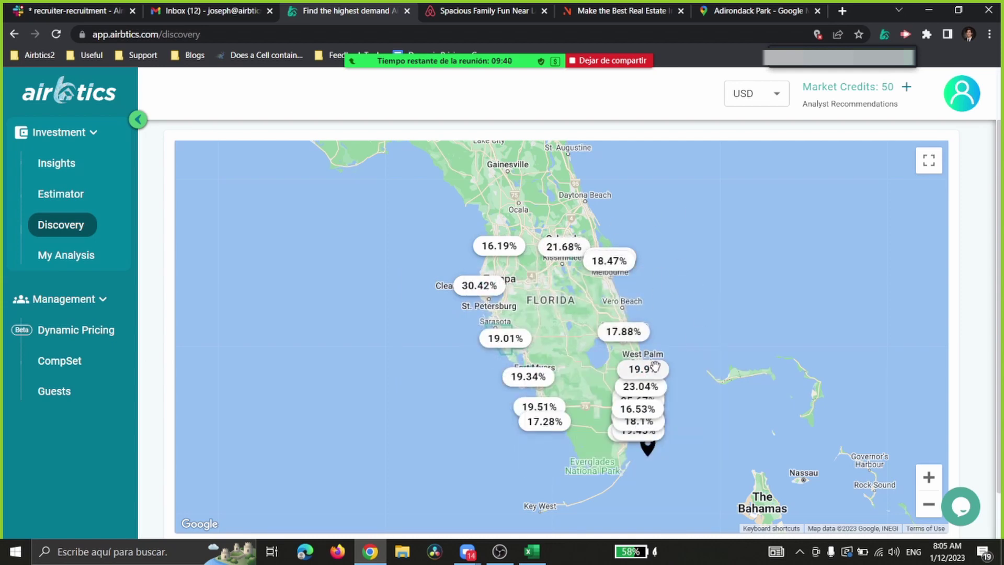
pyautogui.moveTo(657, 409)
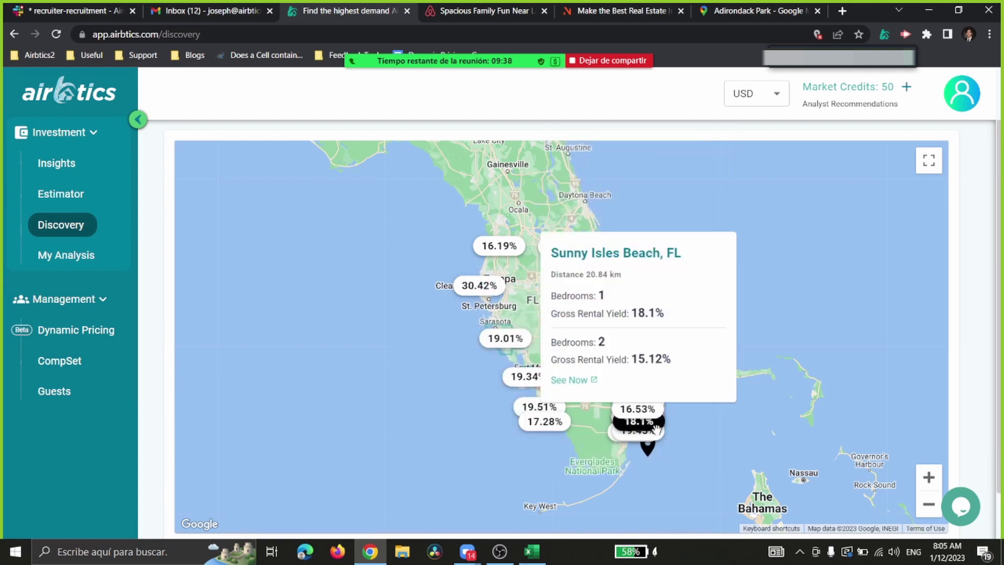
pyautogui.moveTo(528, 419)
pyautogui.scroll(2, 497, 404)
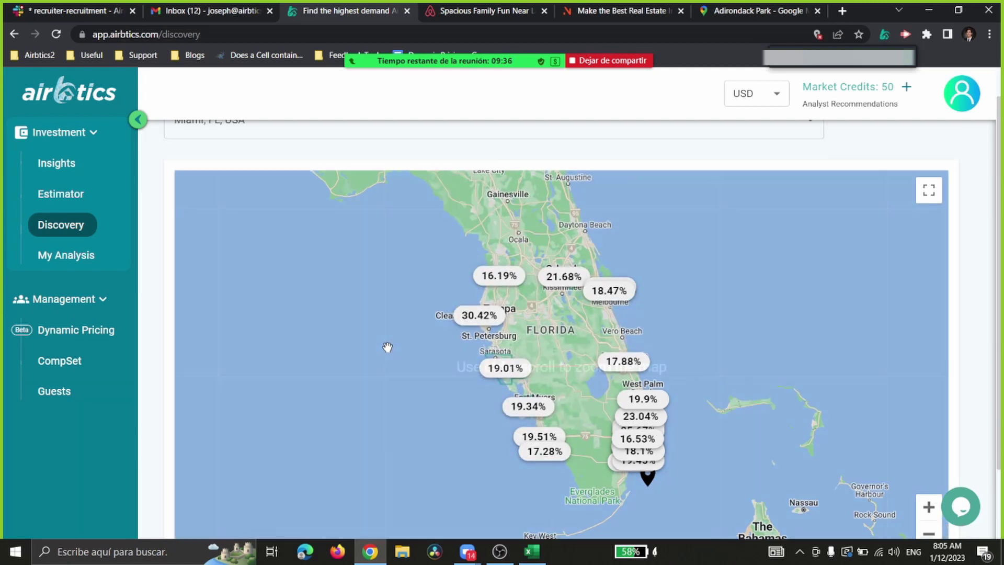
# Step: Replace the Miami search location with New York, NY, USA
pyautogui.click(266, 159)
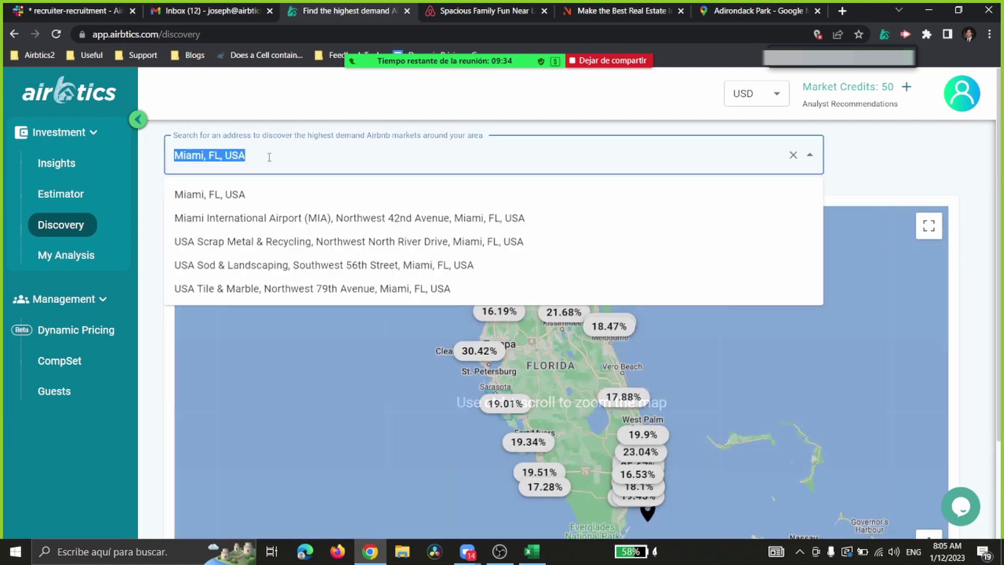
pyautogui.press('BackSpace')
pyautogui.write('new york')
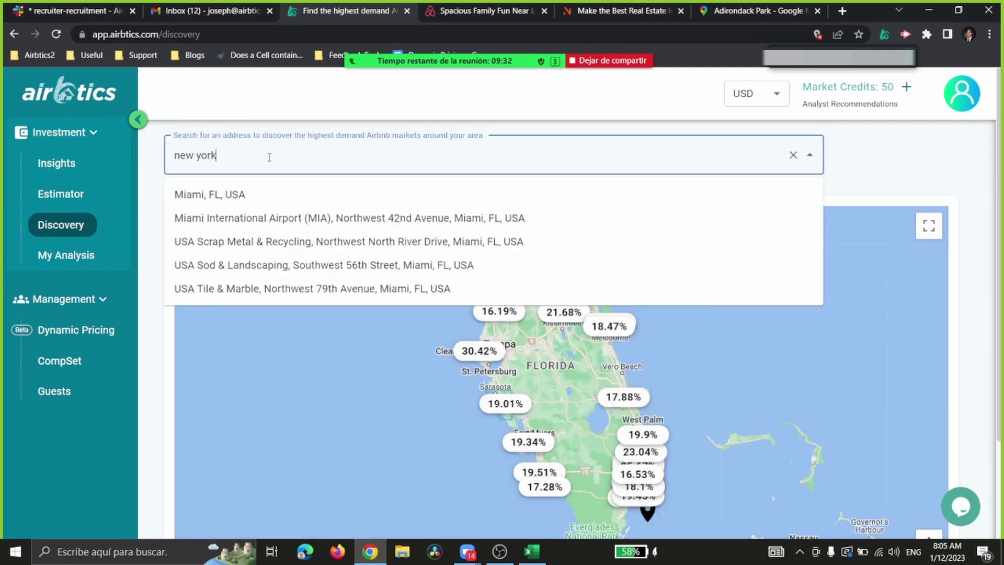
pyautogui.click(250, 195)
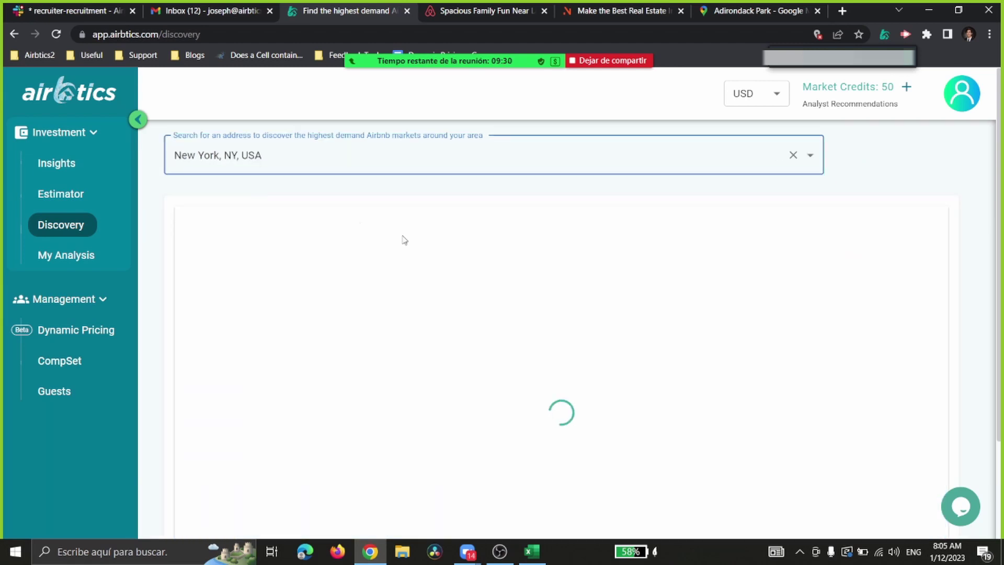
# Step: View the Saratoga Springs, NY market card at 19.44% and browse the surrounding Northeast markers
pyautogui.scroll(-1, 401, 250)
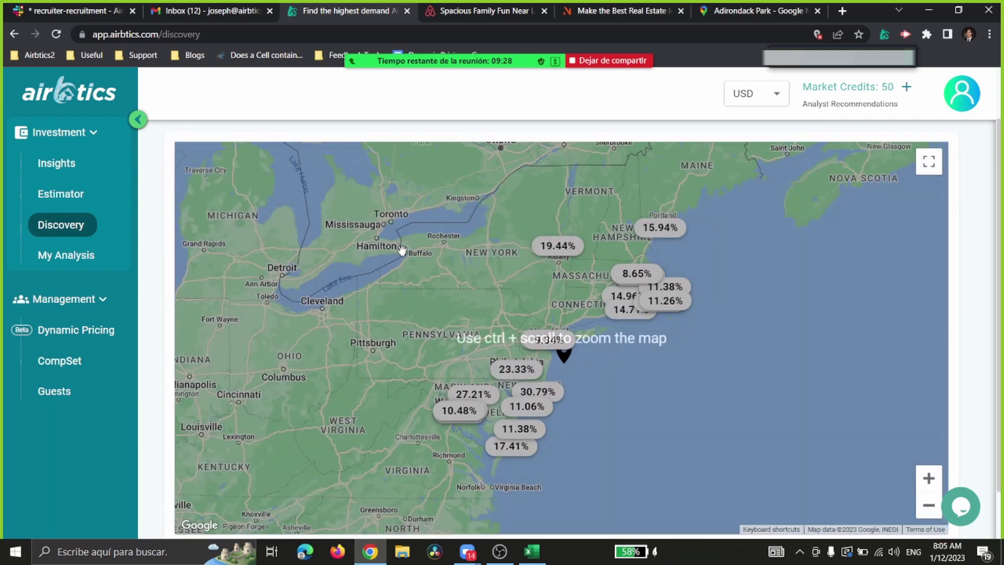
pyautogui.click(556, 246)
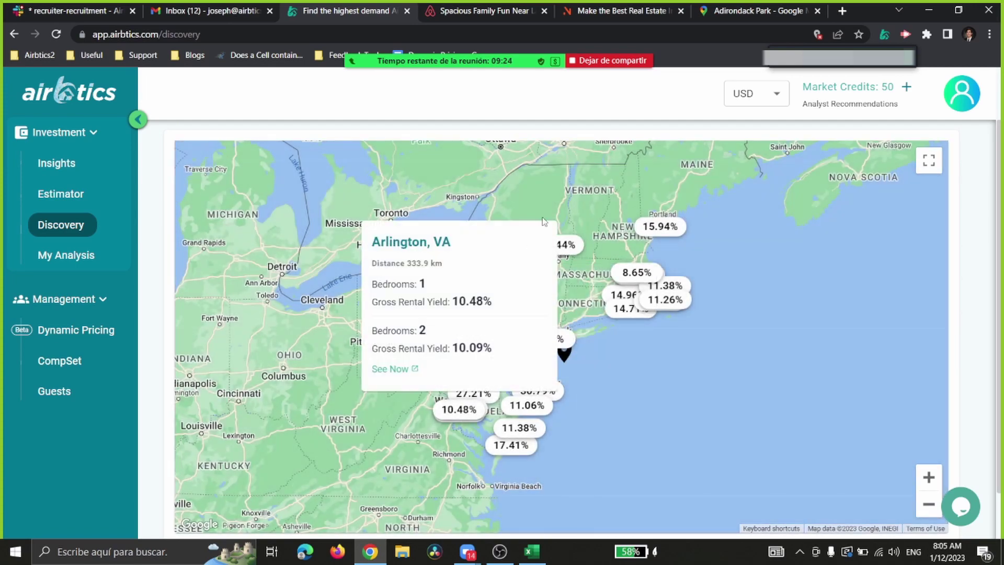
pyautogui.scroll(1, 398, 235)
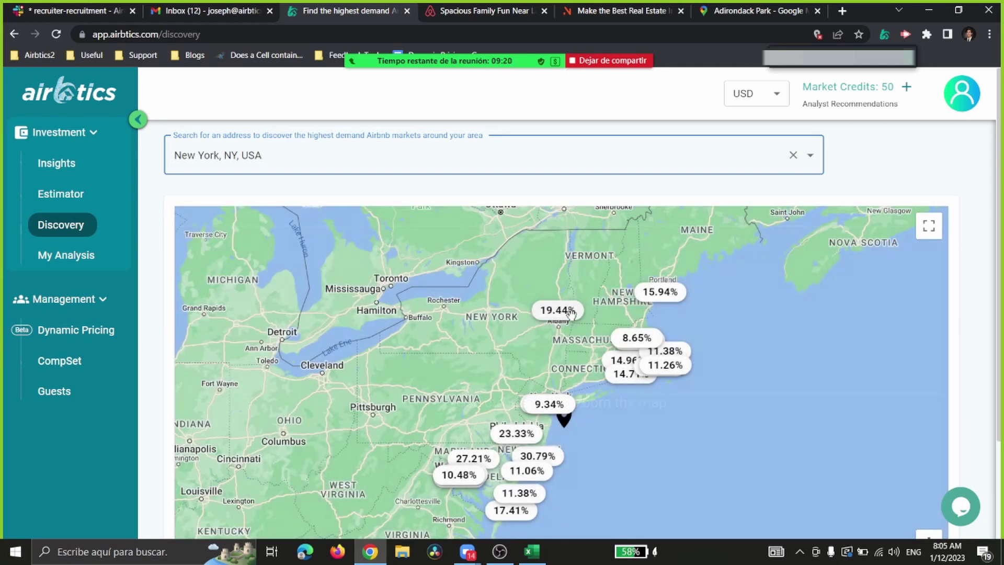
pyautogui.moveTo(570, 319)
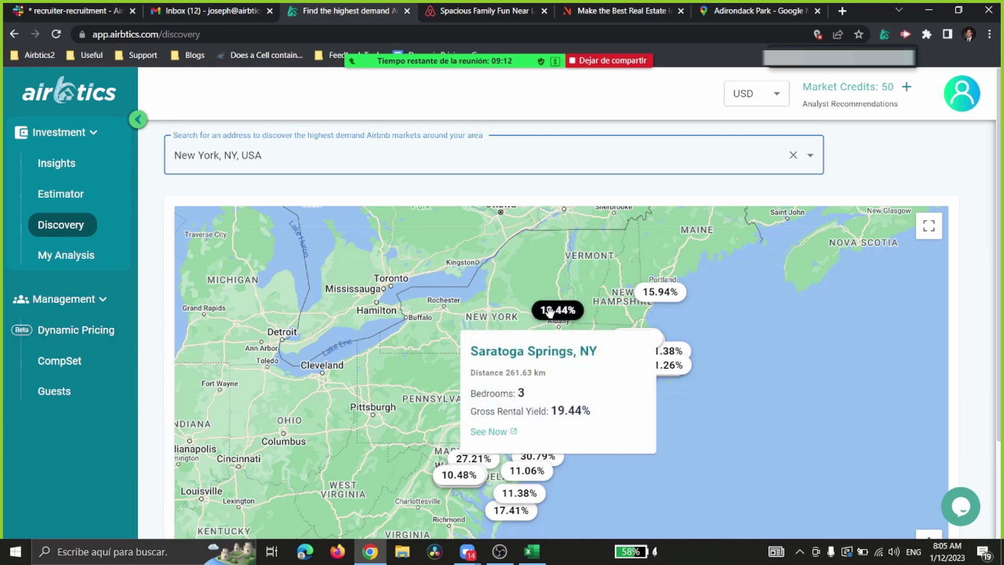
pyautogui.scroll(-1, 549, 311)
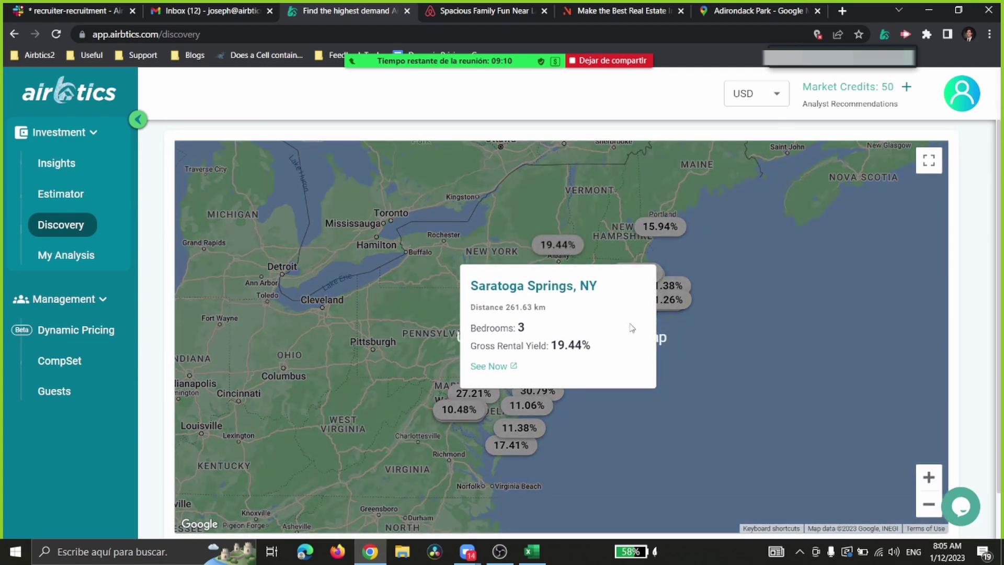
pyautogui.scroll(1, 609, 296)
pyautogui.scroll(1, 609, 296)
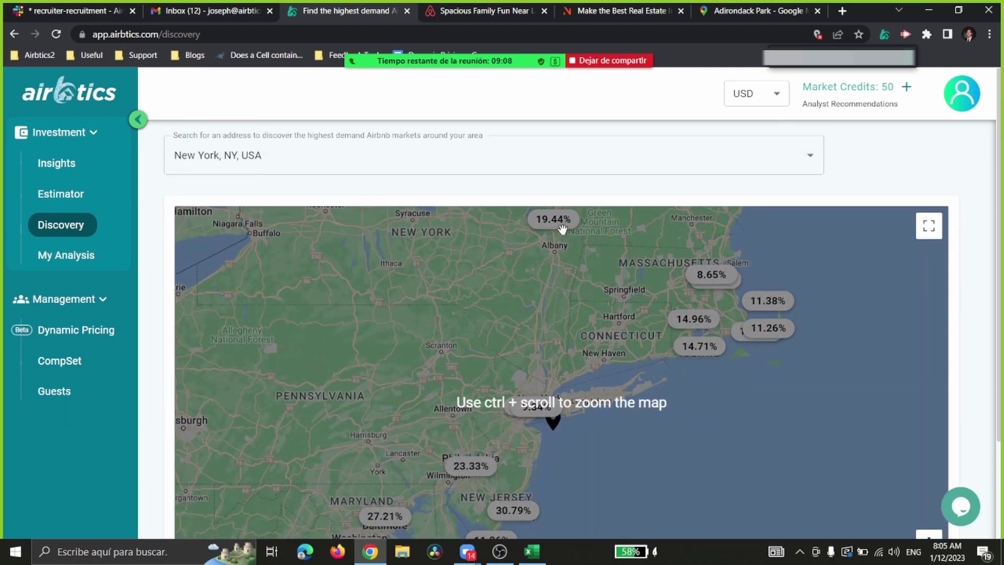
pyautogui.scroll(-1, 565, 239)
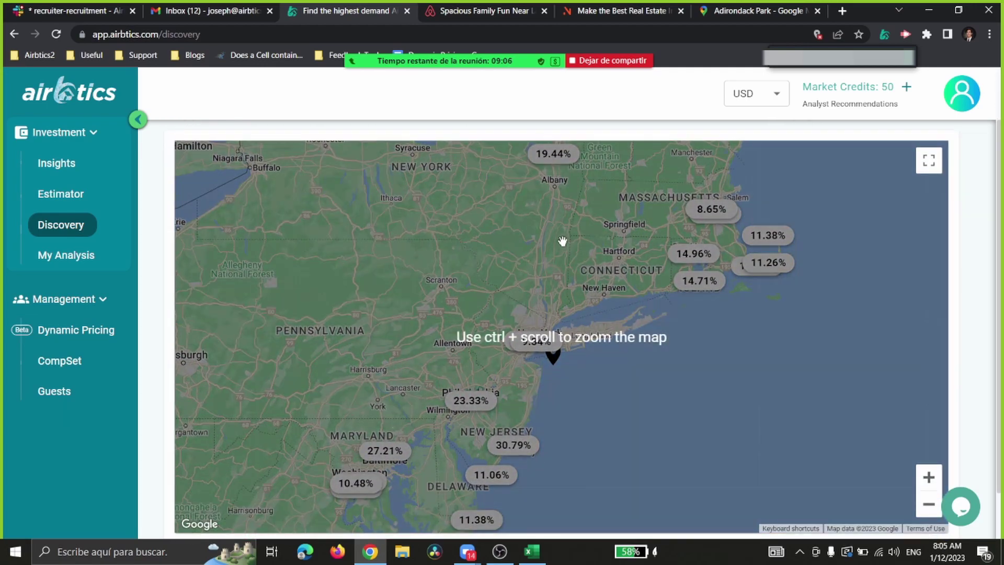
pyautogui.click(556, 247)
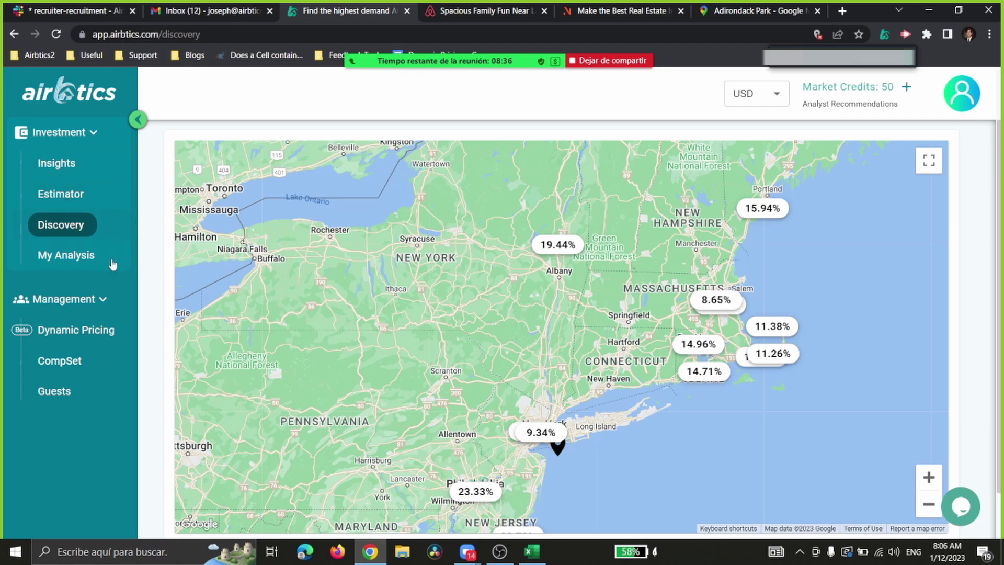
pyautogui.scroll(1, 327, 324)
pyautogui.scroll(-2, 452, 356)
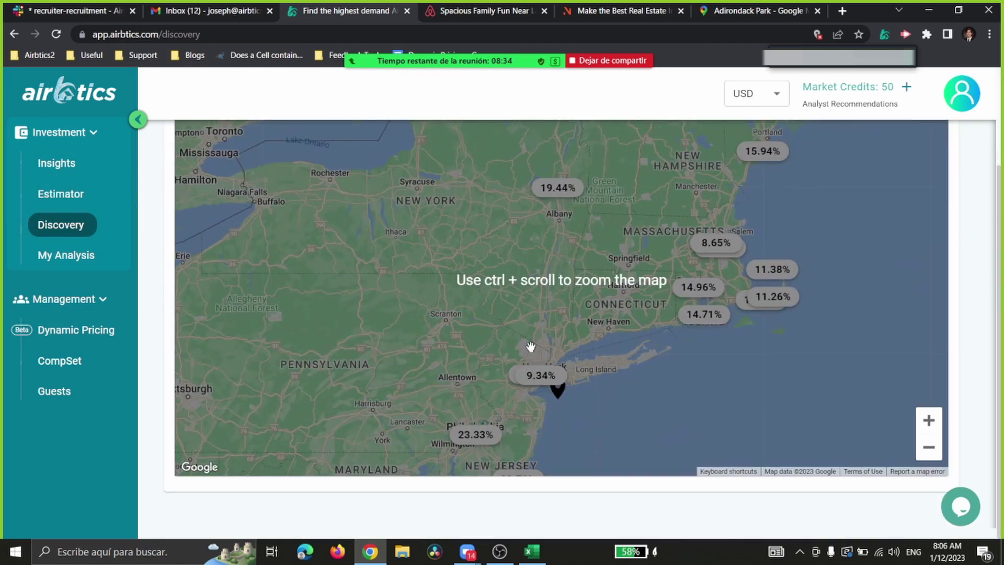
pyautogui.scroll(2, 529, 347)
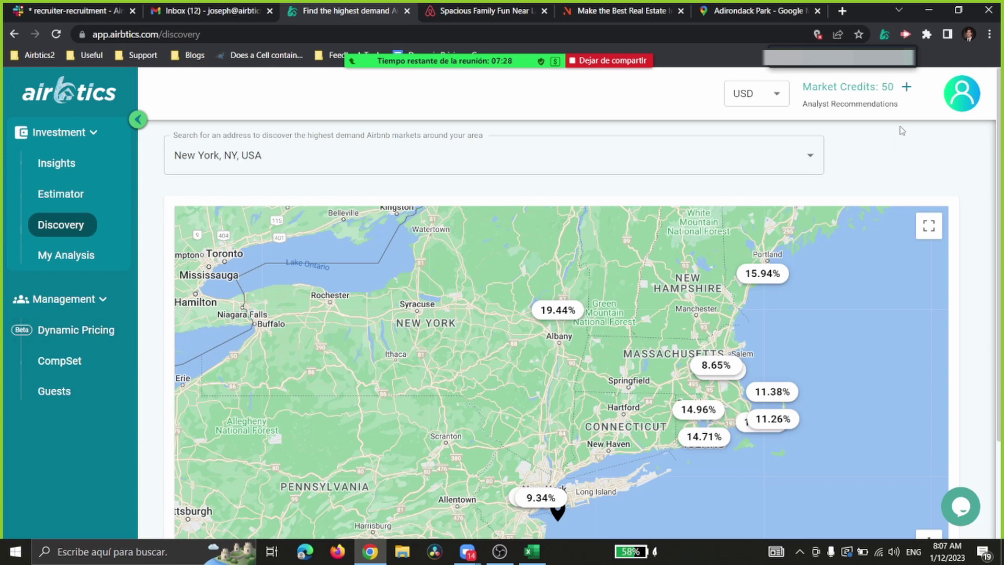
# Step: Open the Market Credits checkout and choose the Starter (1 Market) plan at $74.95 monthly
pyautogui.click(905, 89)
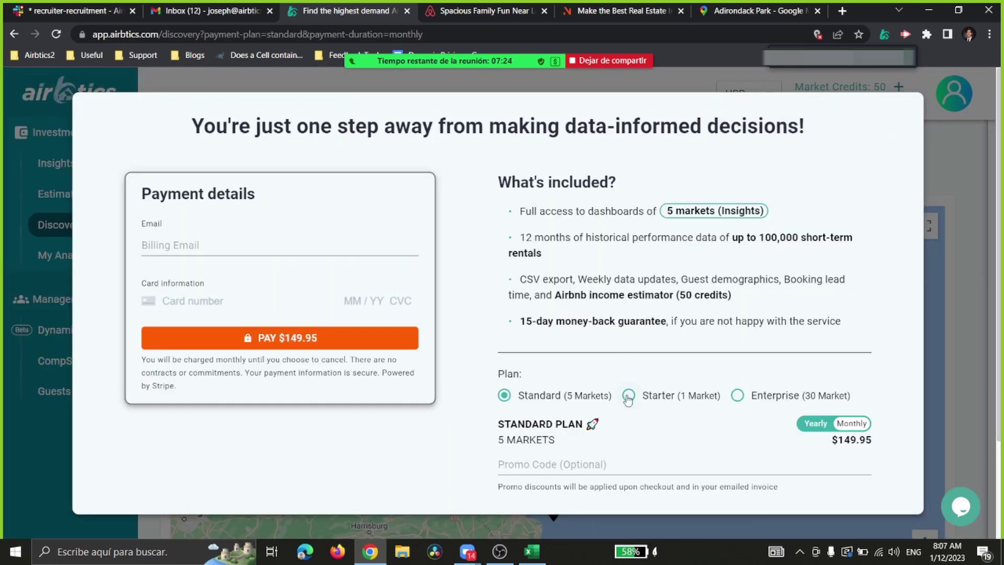
pyautogui.click(628, 396)
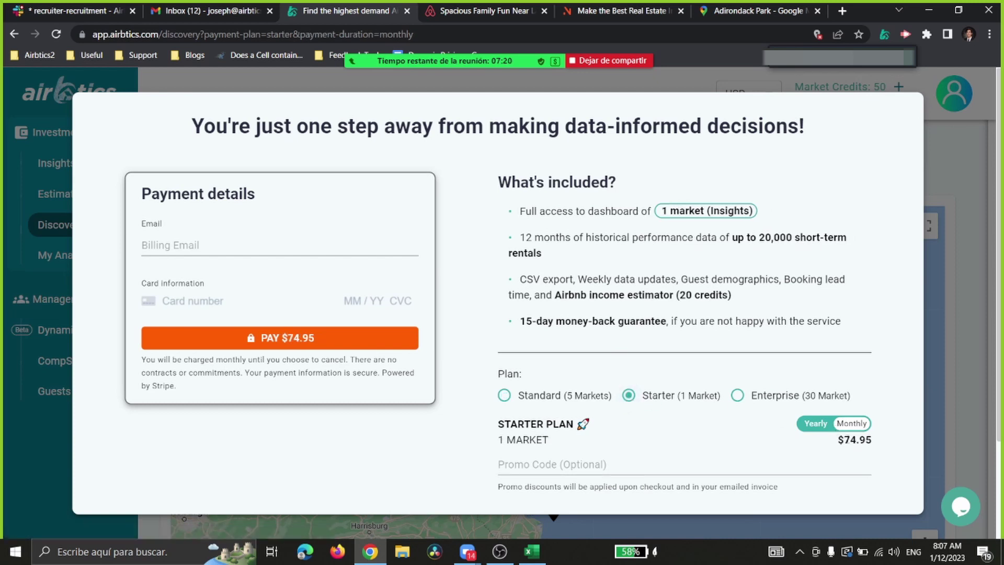
pyautogui.moveTo(845, 439); pyautogui.dragTo(873, 440)
pyautogui.click(863, 443)
# Step: Highlight the money-back guarantee and 'estimator' wording in the Starter plan details
pyautogui.doubleClick(655, 321)
pyautogui.click(664, 321)
pyautogui.doubleClick(649, 293)
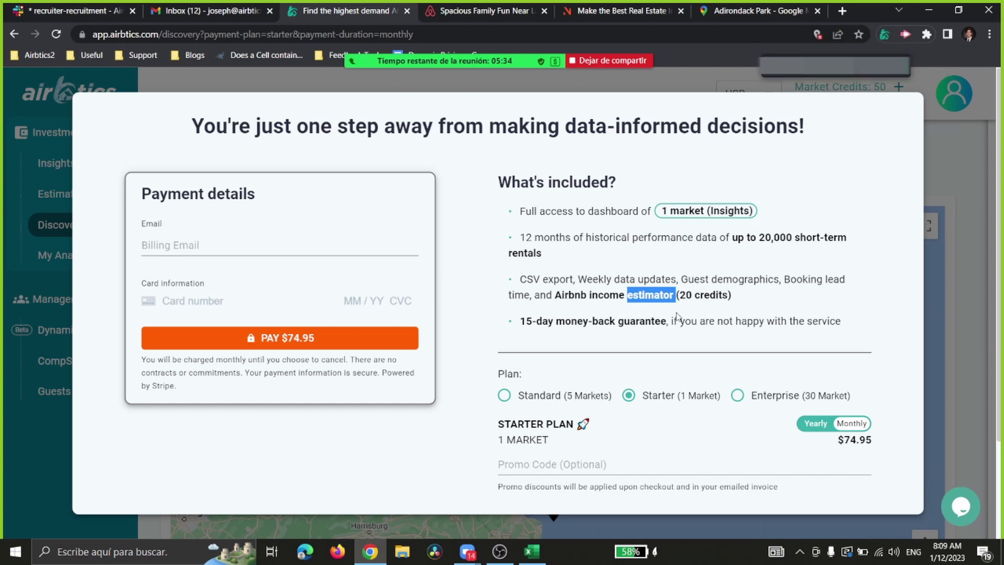
pyautogui.click(653, 292)
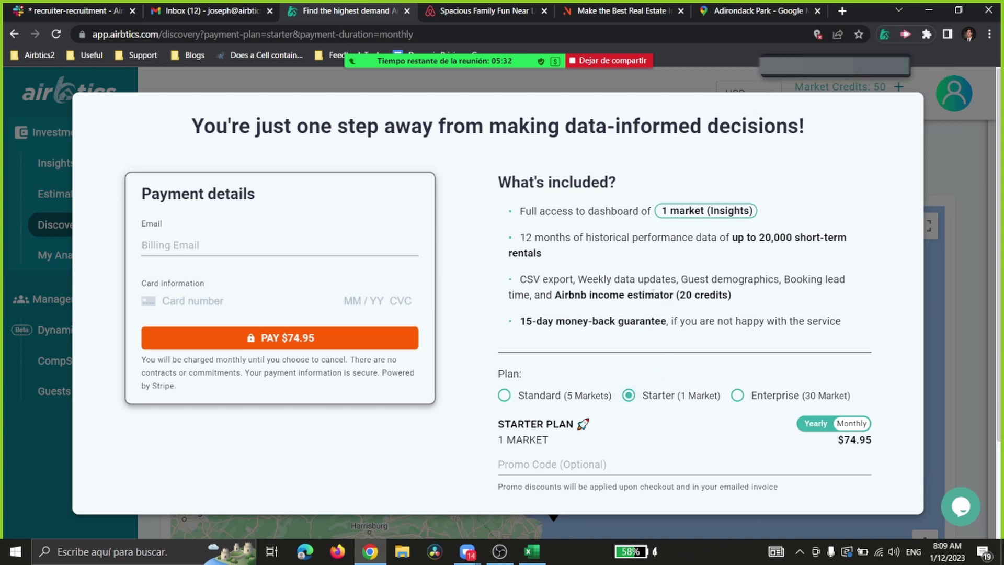
pyautogui.moveTo(846, 50)
# Step: Restart the Zoom screen share with the browser window selected
pyautogui.click(592, 61)
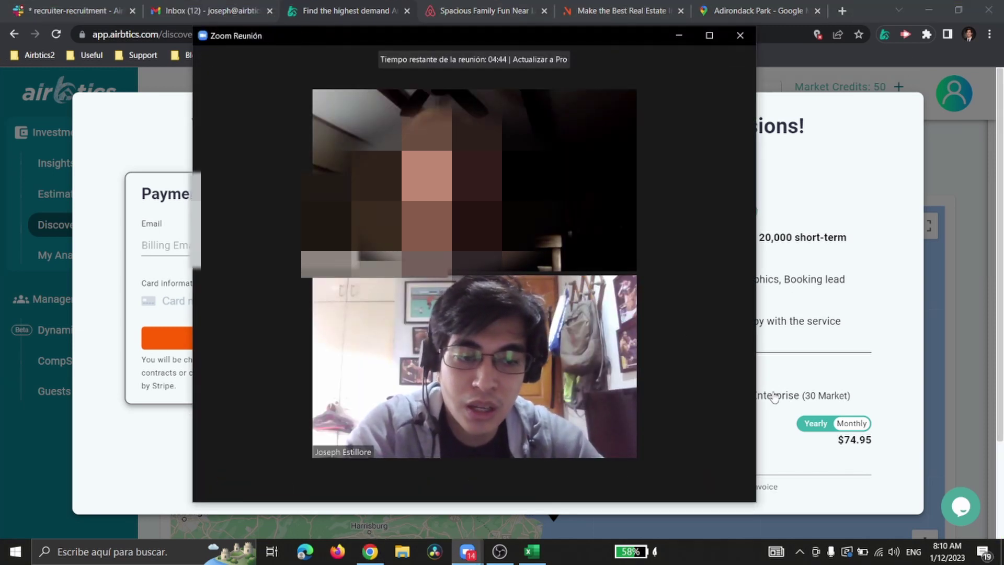
pyautogui.click(451, 484)
pyautogui.doubleClick(264, 243)
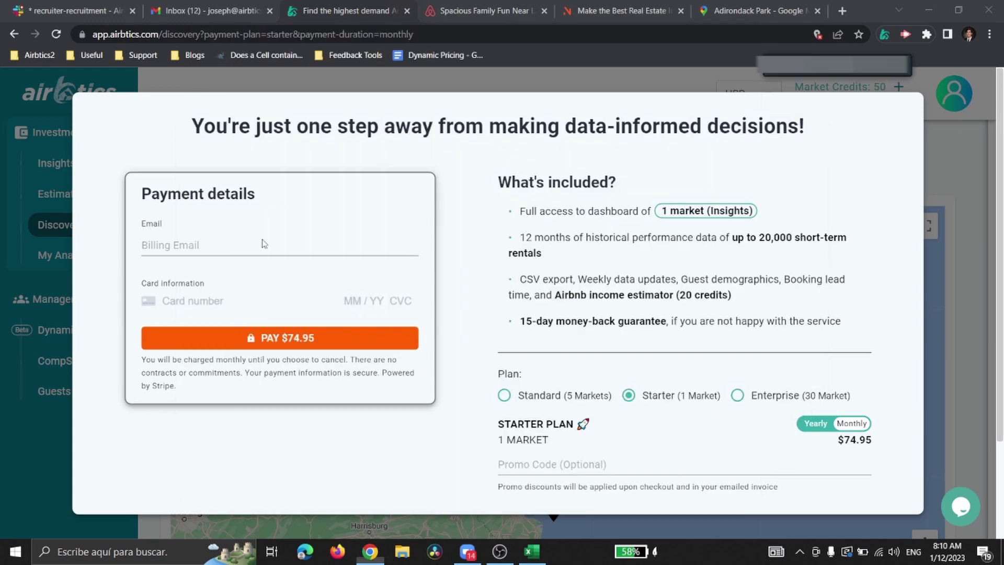
# Step: Enter the promo code JOETEXAS in the Promo Code (Optional) field and highlight it
pyautogui.click(597, 464)
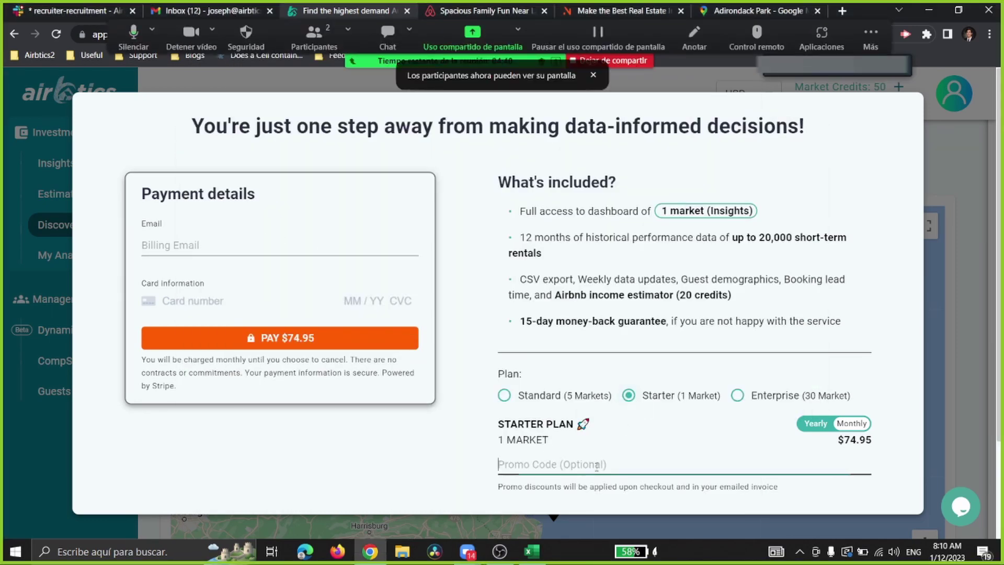
pyautogui.press('capslock')
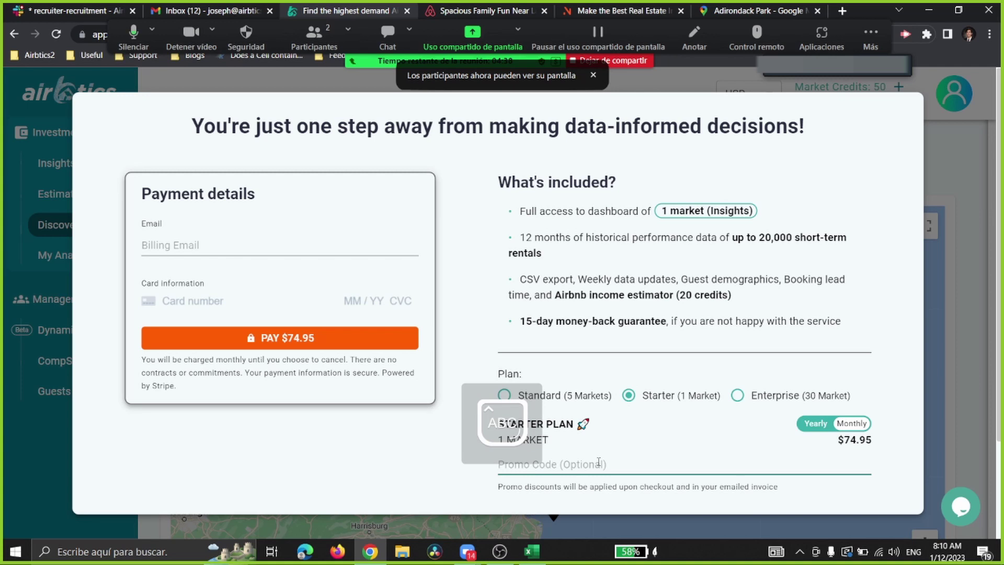
pyautogui.write('JOE')
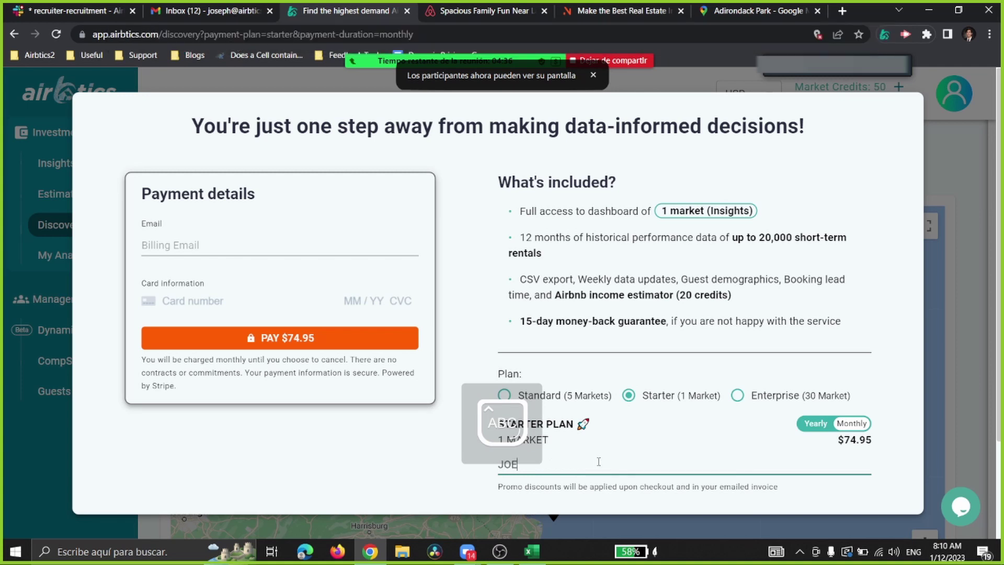
pyautogui.write('TEXAS')
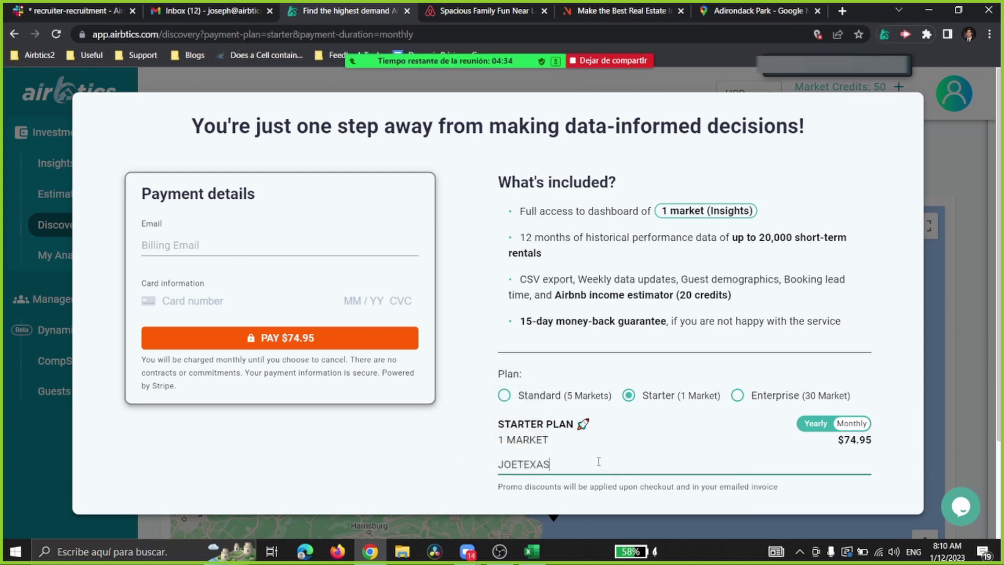
pyautogui.moveTo(592, 461); pyautogui.dragTo(504, 464)
pyautogui.click(514, 464)
pyautogui.doubleClick(515, 464)
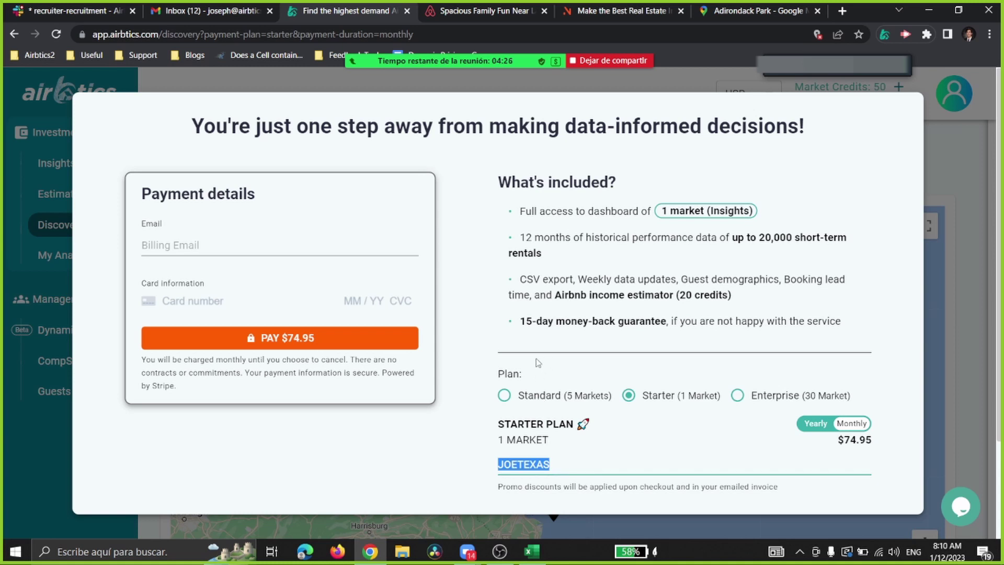
pyautogui.click(533, 460)
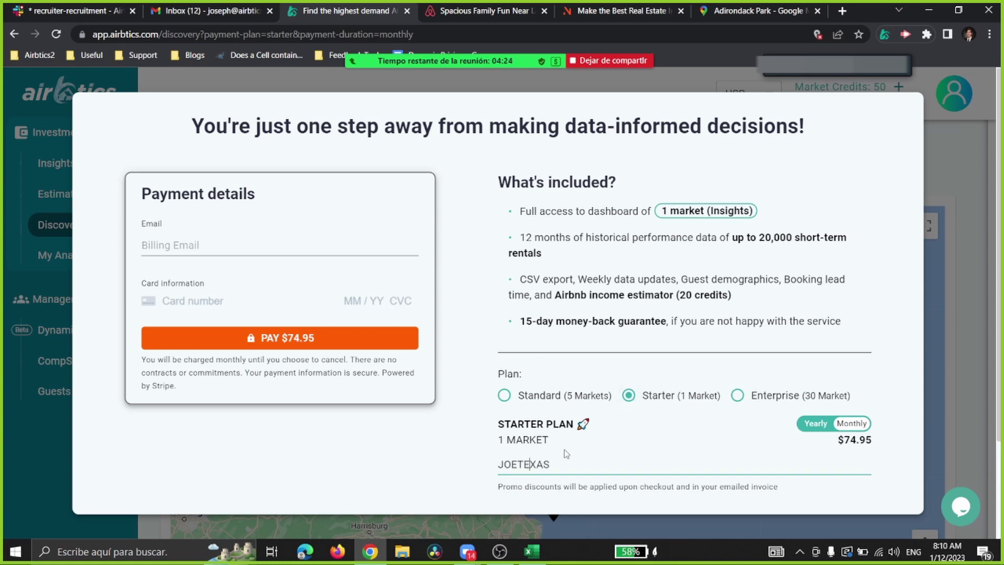
# Step: Highlight the JOETEXAS code again, then stop sharing the screen
pyautogui.doubleClick(526, 464)
pyautogui.click(526, 464)
pyautogui.doubleClick(526, 464)
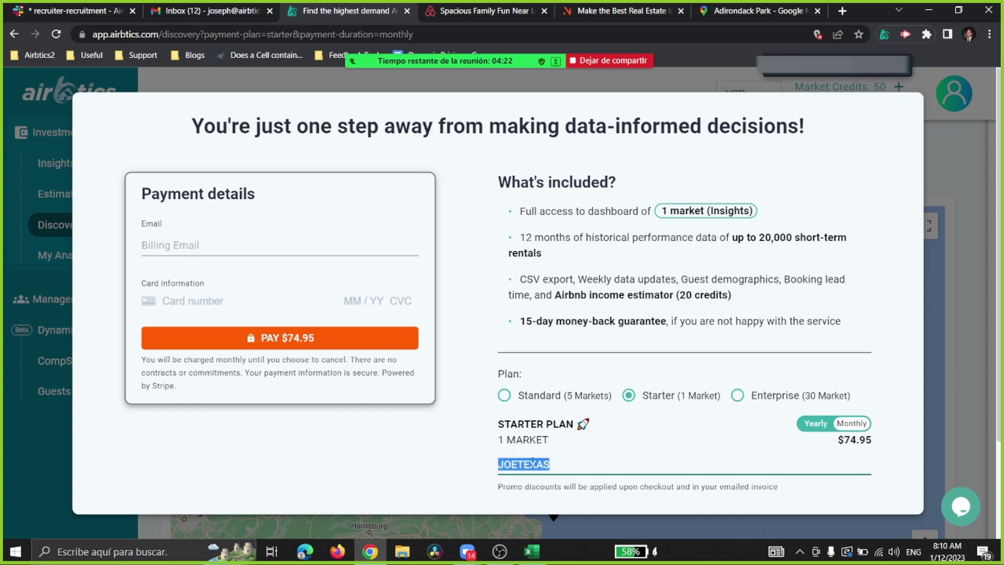
pyautogui.click(562, 462)
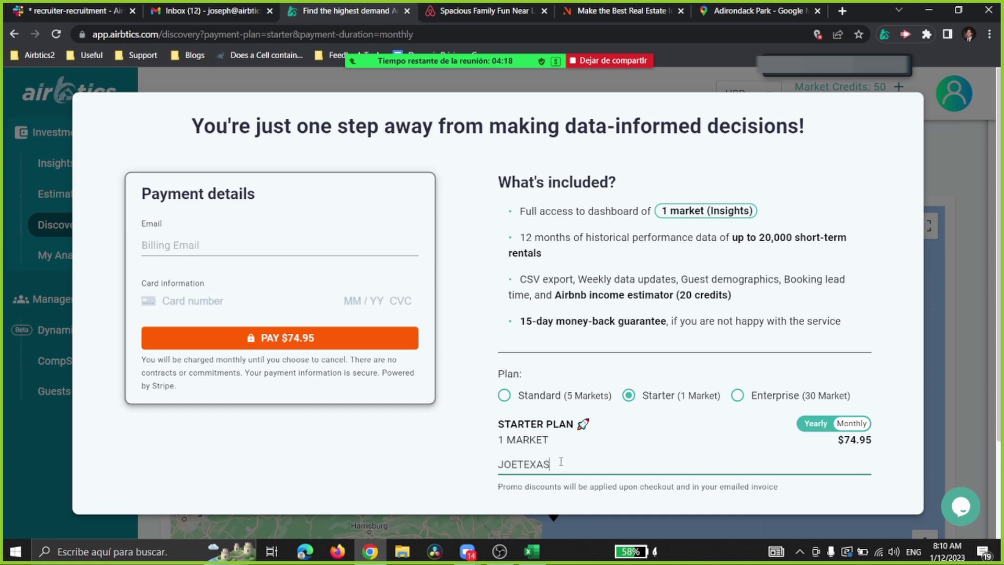
pyautogui.doubleClick(536, 464)
pyautogui.click(537, 464)
pyautogui.click(556, 453)
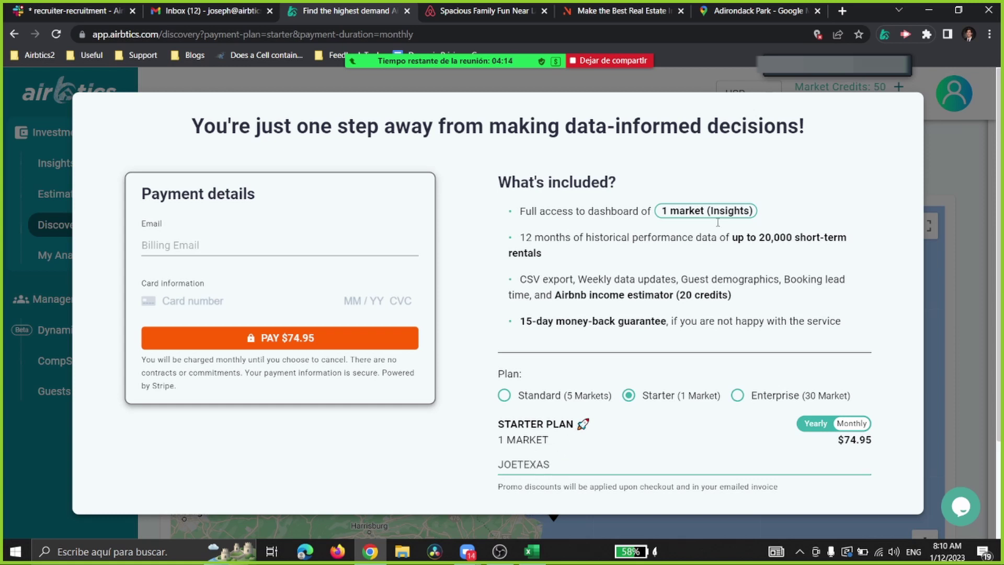
pyautogui.click(625, 64)
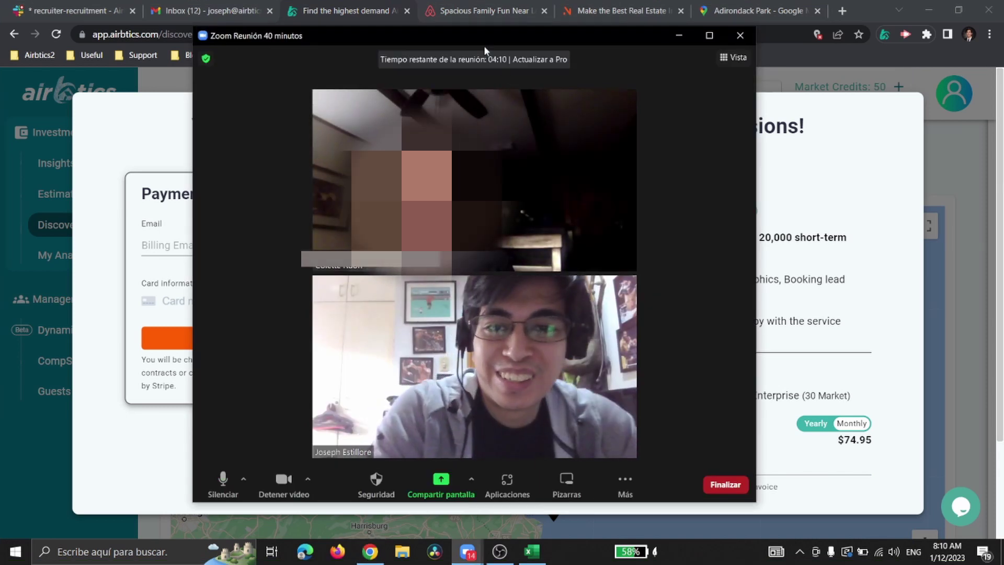
# Step: Reposition the Zoom Reunión window slightly over the browser by its title bar
pyautogui.moveTo(489, 39); pyautogui.dragTo(483, 37)
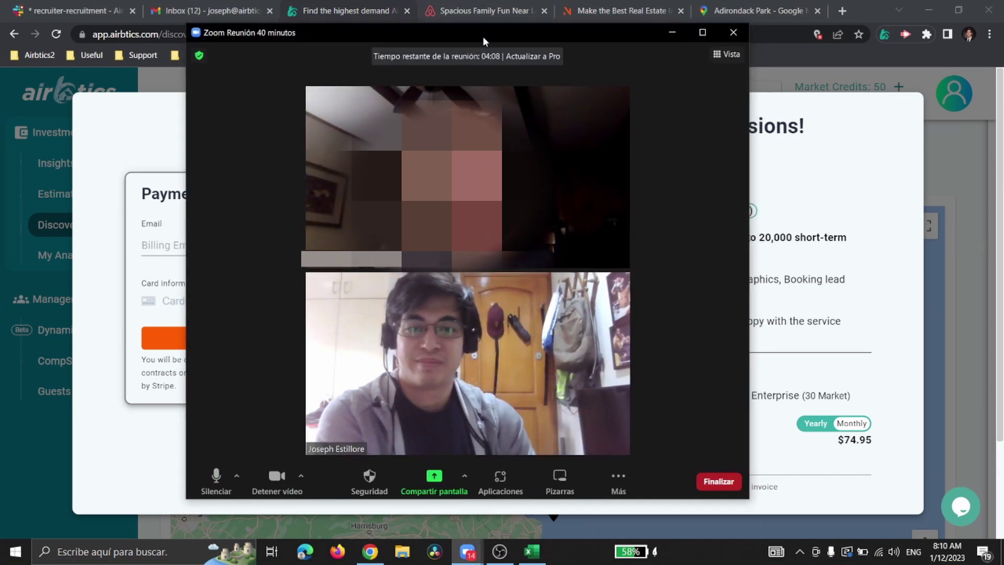
pyautogui.moveTo(482, 36); pyautogui.dragTo(497, 35)
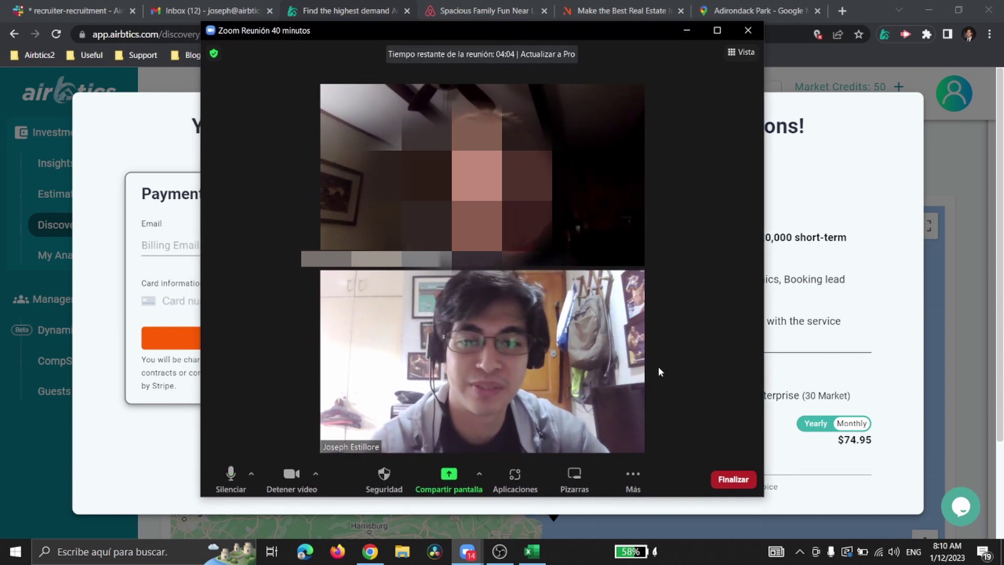